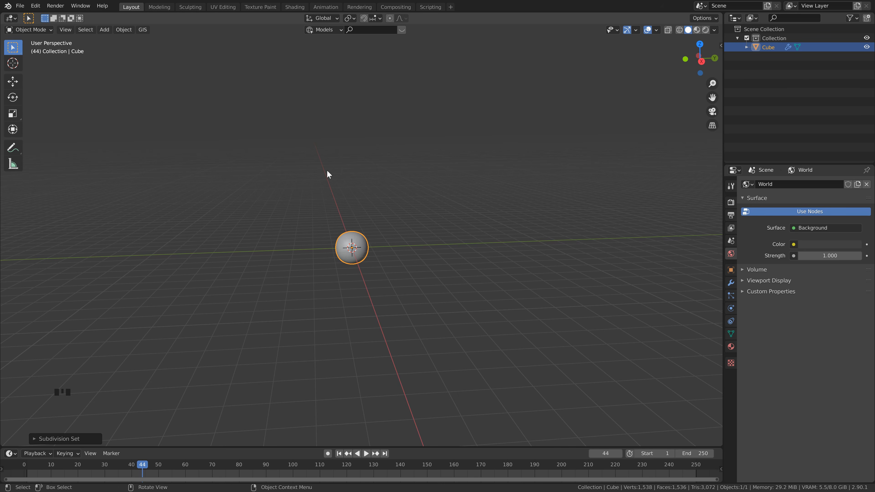
Step: Try lower viewport levels on the cube's Subdivision modifier and set them back to 4
{"action": "left_click", "coordinate": [730, 283]}
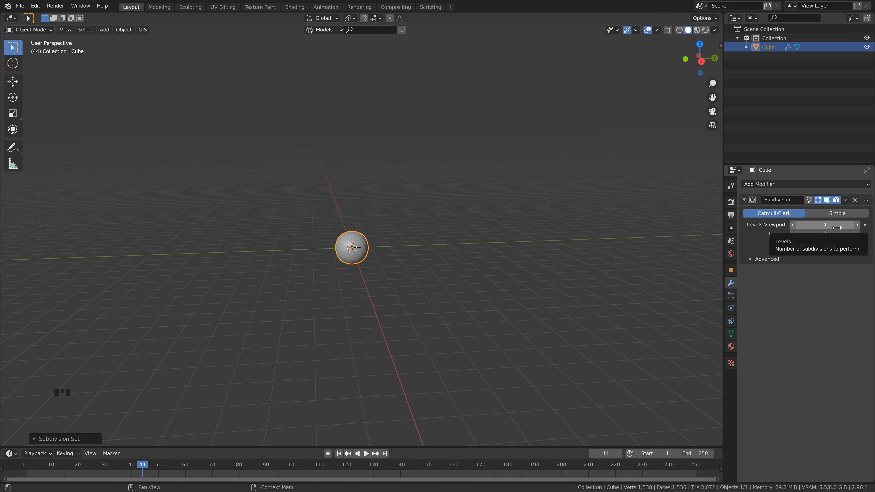
{"action": "left_click", "coordinate": [793, 225]}
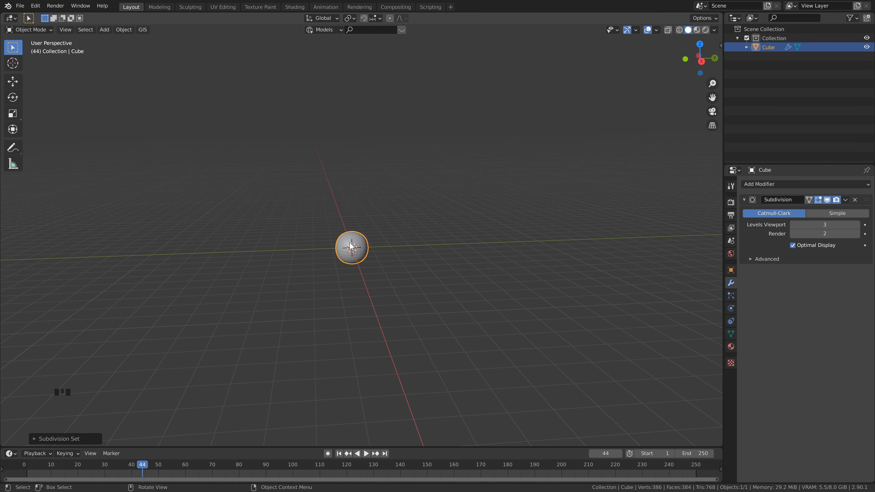
{"action": "scroll", "coordinate": [350, 244], "scroll_direction": "up", "scroll_amount": 2}
{"action": "key", "text": "ctrl+2"}
{"action": "key", "text": "ctrl+4"}
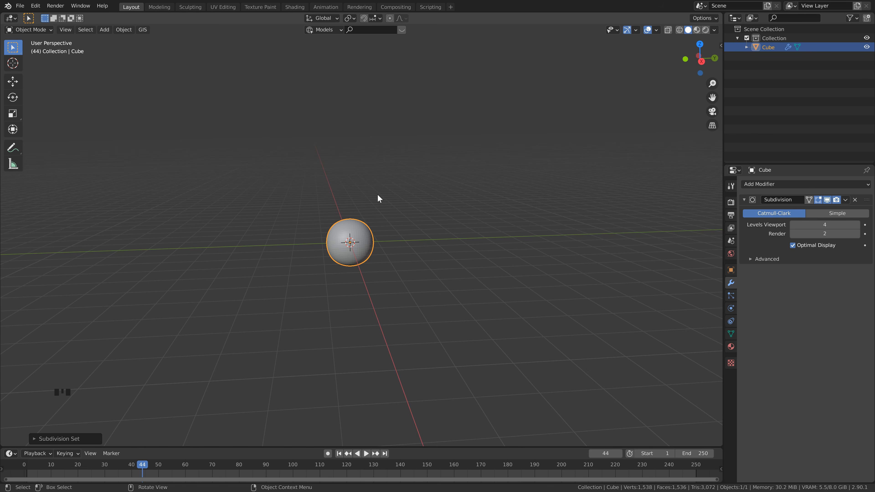
Step: Scale the subdivided cube uniformly by 2.5 and apply its scale
{"action": "type", "text": "s2.5"}
{"action": "key", "text": "Return"}
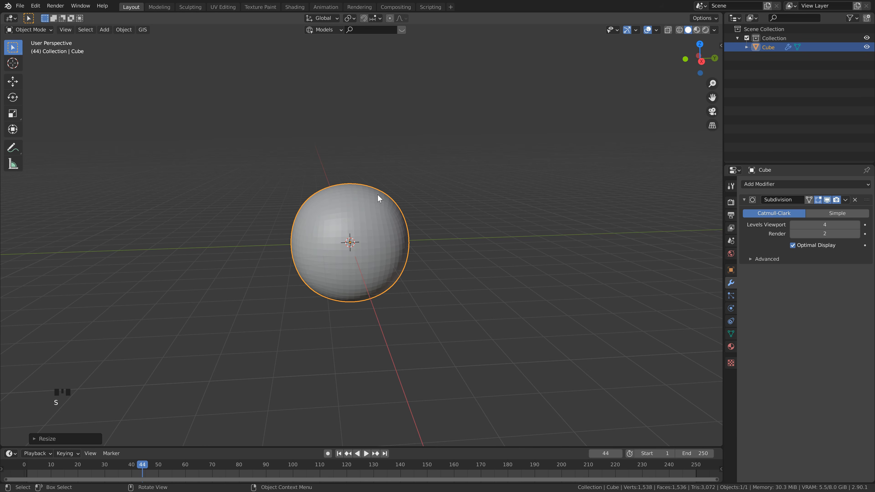
{"action": "key", "text": "n"}
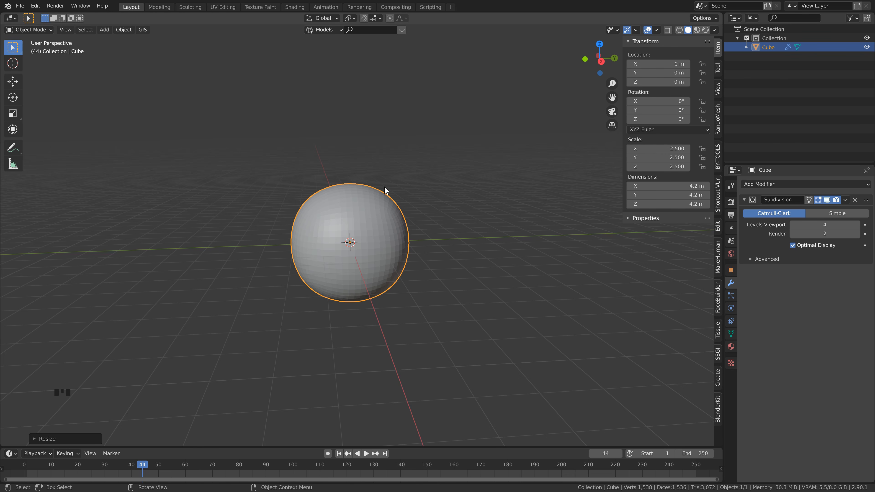
{"action": "key", "text": "ctrl+a"}
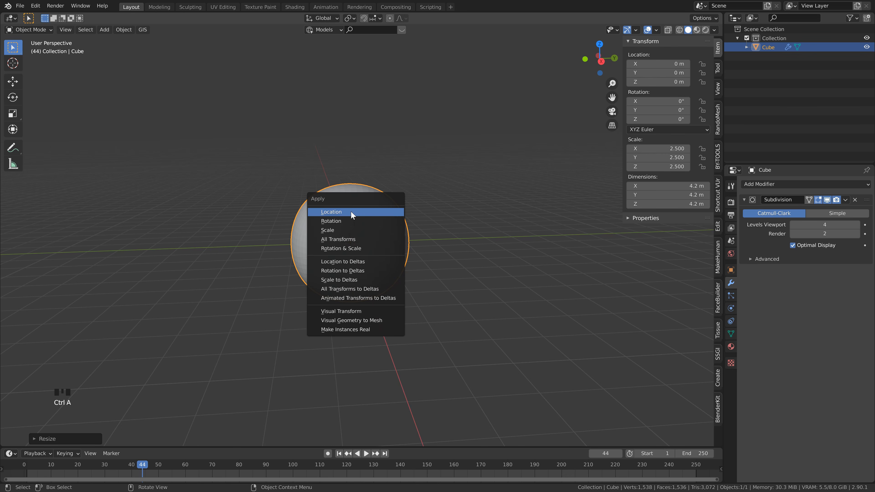
{"action": "left_click", "coordinate": [343, 230]}
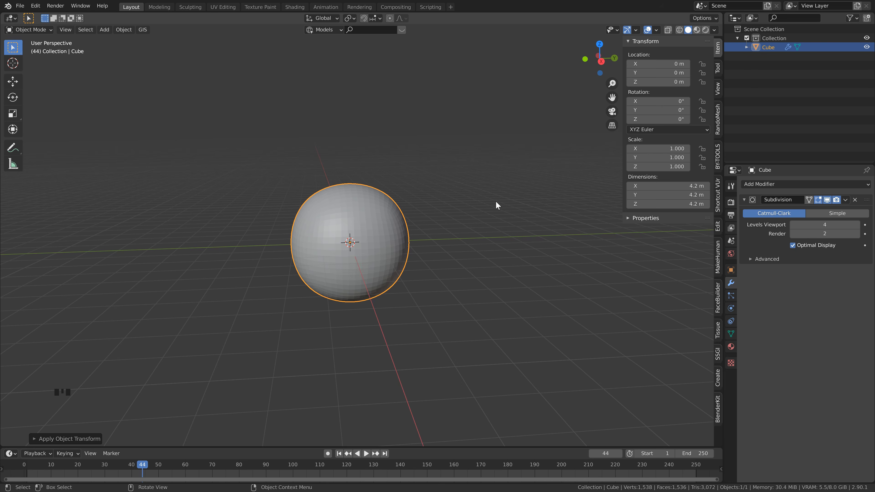
{"action": "key", "text": "n"}
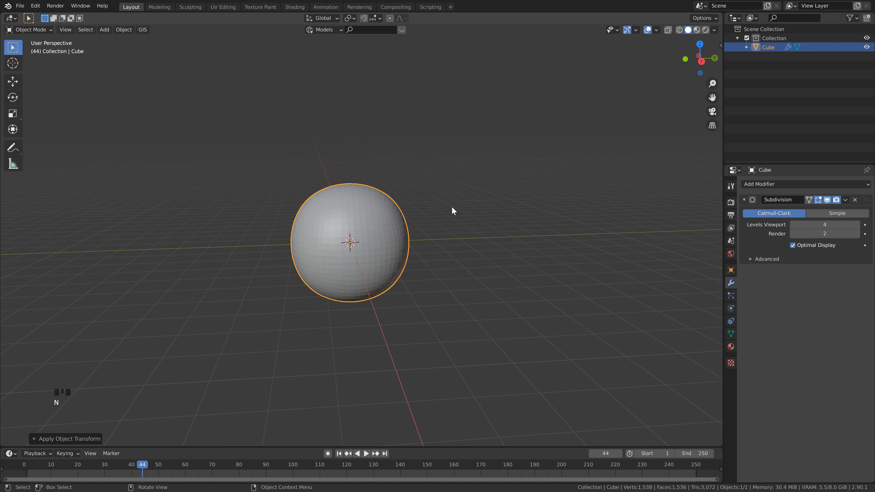
Step: Turn on X-ray display in the viewport to see inside the rounded cube
{"action": "scroll", "coordinate": [452, 207], "scroll_direction": "down", "scroll_amount": 1}
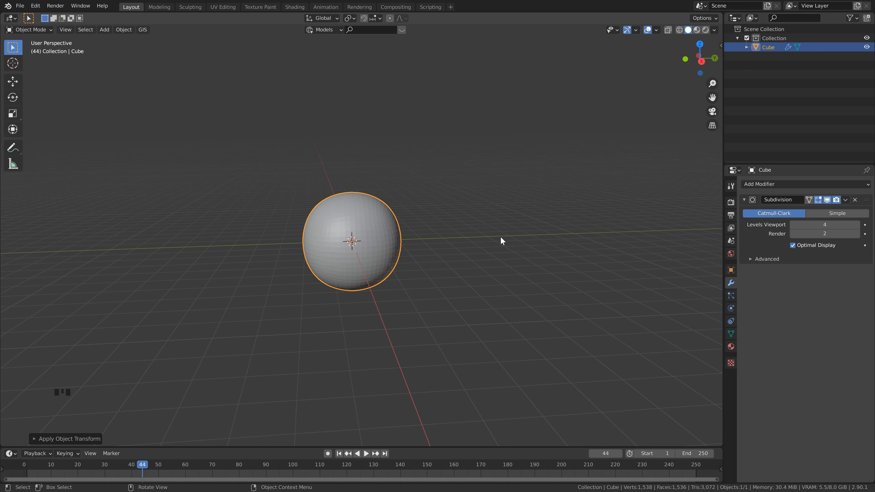
{"action": "scroll", "coordinate": [420, 245], "scroll_direction": "down", "scroll_amount": 1}
{"action": "double_click", "coordinate": [664, 43]}
{"action": "left_click", "coordinate": [668, 30]}
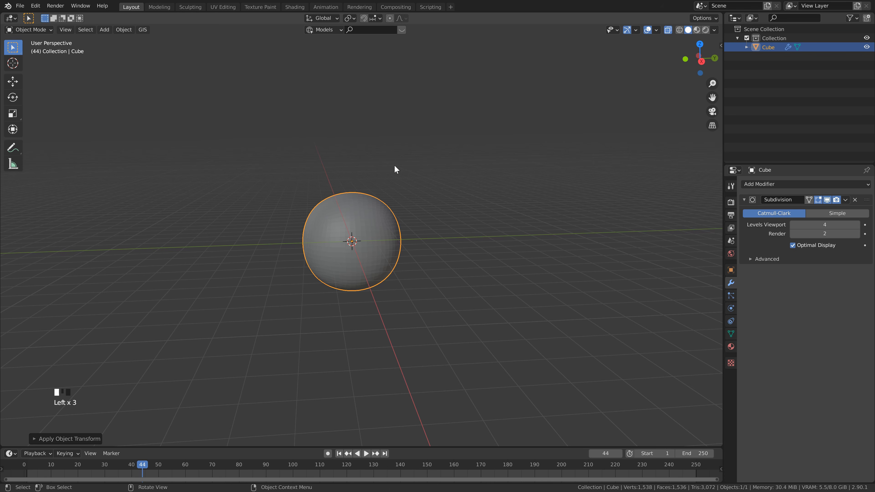
Step: Add a UV sphere at the centre of the rounded cube and scale it by 0.65
{"action": "key", "text": "shift+a"}
{"action": "mouse_move", "coordinate": [394, 165]}
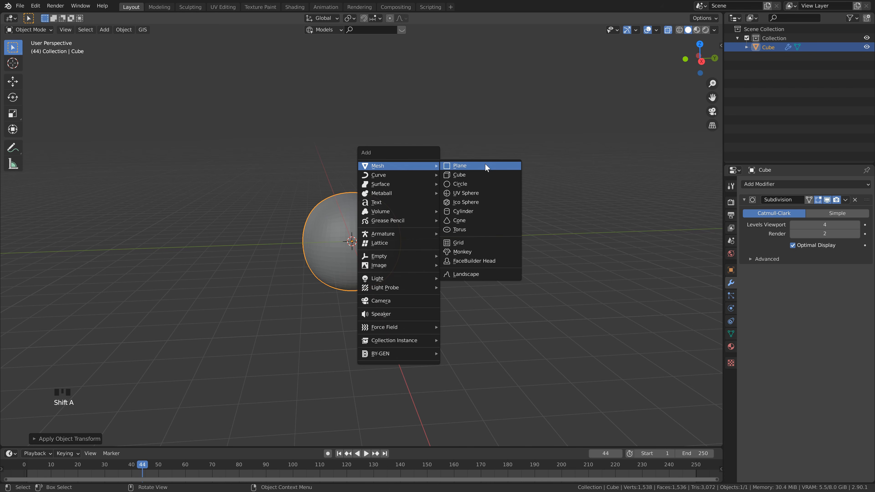
{"action": "left_click", "coordinate": [471, 193]}
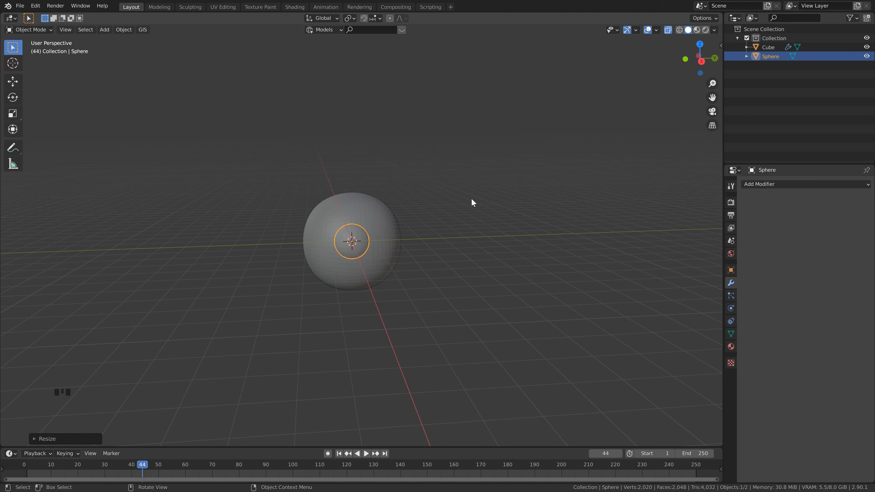
{"action": "key", "text": "s"}
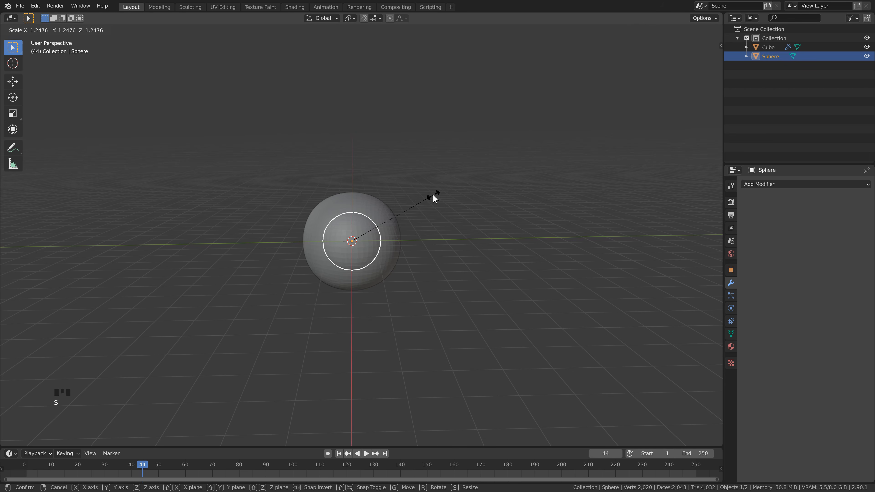
{"action": "type", "text": ".65"}
{"action": "key", "text": "Return"}
{"action": "middle_click_drag", "start_coordinate": [400, 206], "coordinate": [415, 217]}
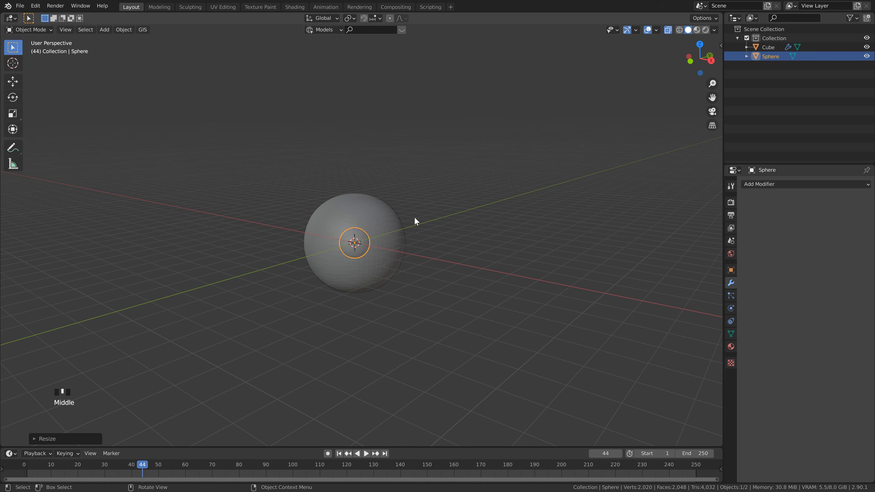
{"action": "left_click", "coordinate": [372, 207]}
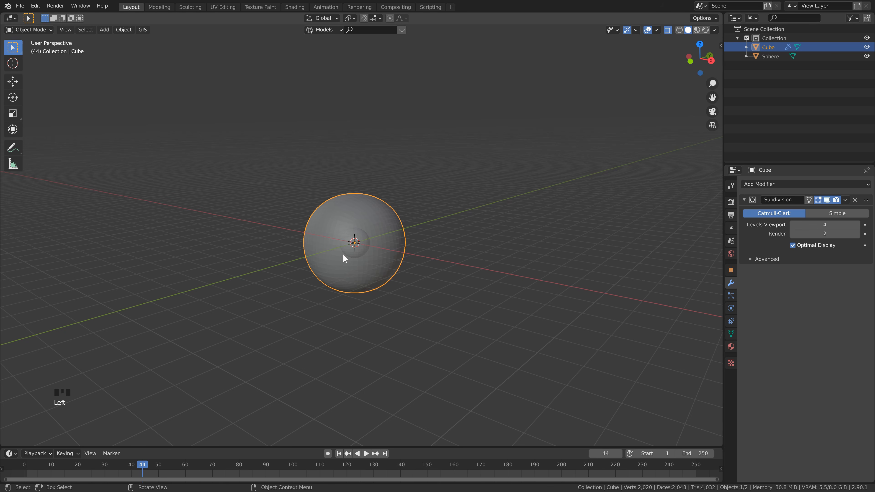
{"action": "left_click", "coordinate": [366, 235]}
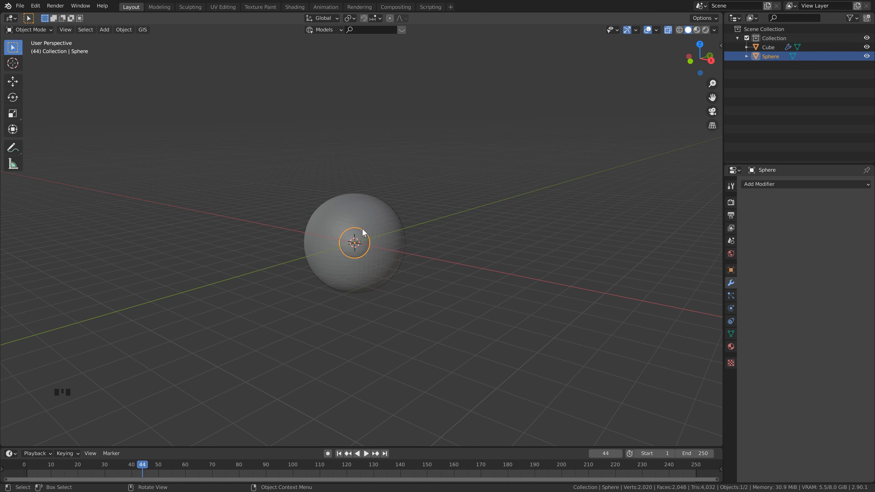
Step: Add a Plain Axes empty at the origin and move it 5 m up along the Z axis
{"action": "middle_click", "coordinate": [384, 186]}
{"action": "scroll", "coordinate": [384, 187], "scroll_direction": "up", "scroll_amount": 1}
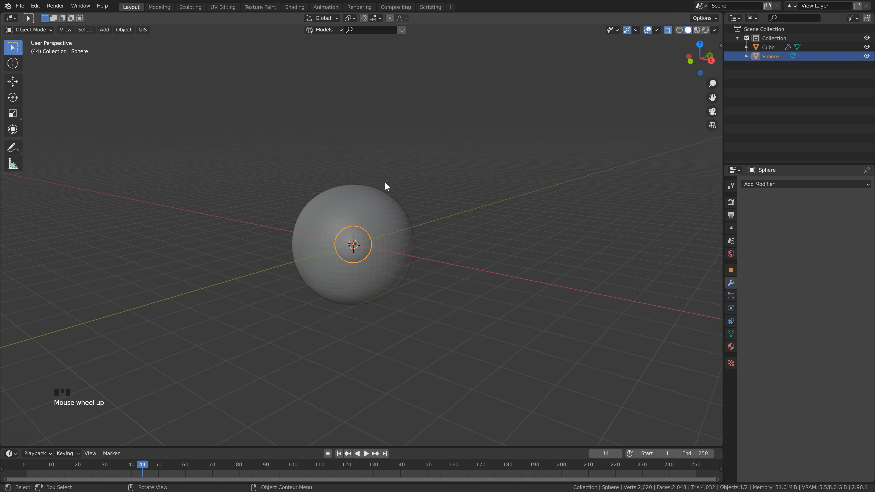
{"action": "left_click", "coordinate": [387, 178]}
{"action": "key", "text": "shift+a"}
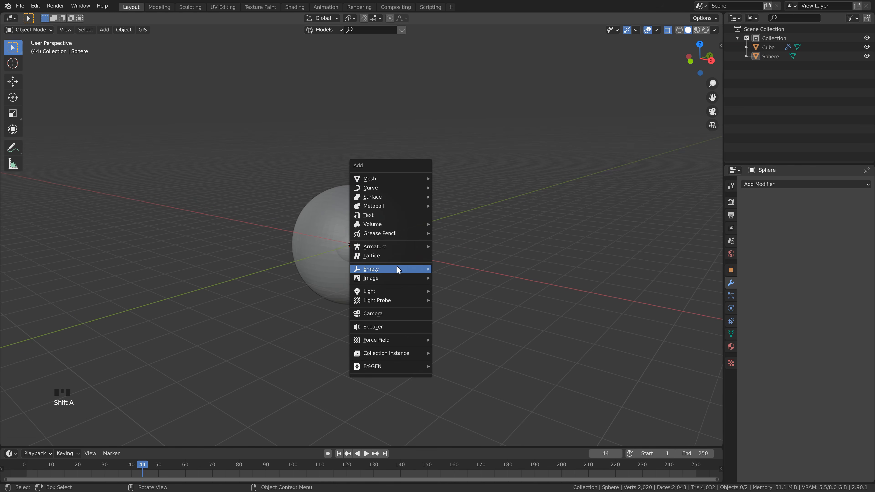
{"action": "mouse_move", "coordinate": [396, 269]}
{"action": "left_click", "coordinate": [452, 269]}
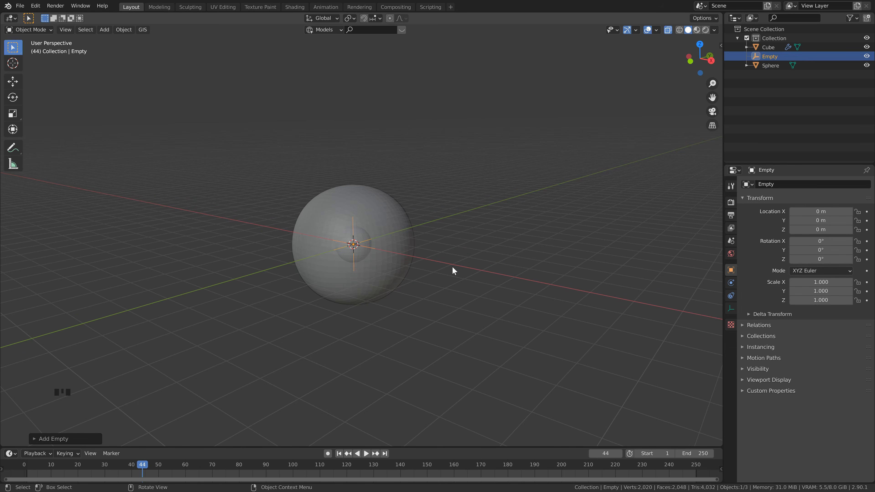
{"action": "type", "text": "gz"}
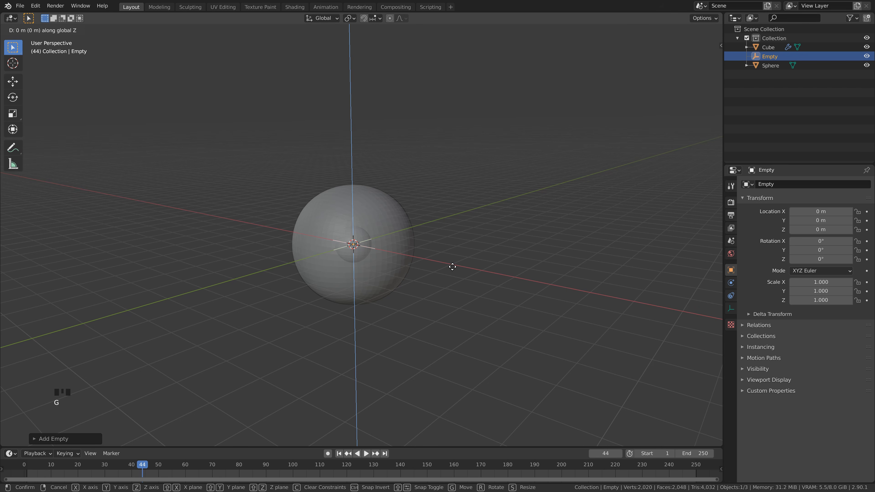
{"action": "type", "text": "5"}
{"action": "left_click", "coordinate": [452, 267]}
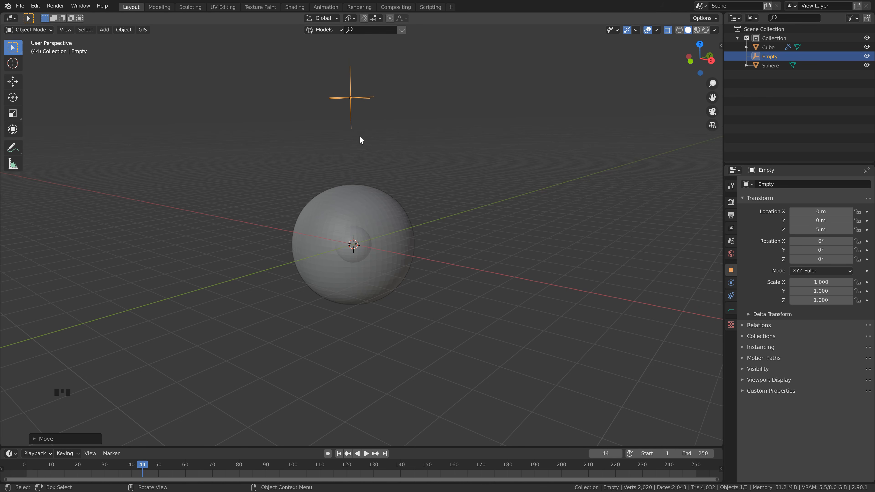
Step: Parent the small UV sphere to the empty using Object (Keep Transform)
{"action": "left_click", "coordinate": [391, 246]}
{"action": "left_click", "coordinate": [361, 239]}
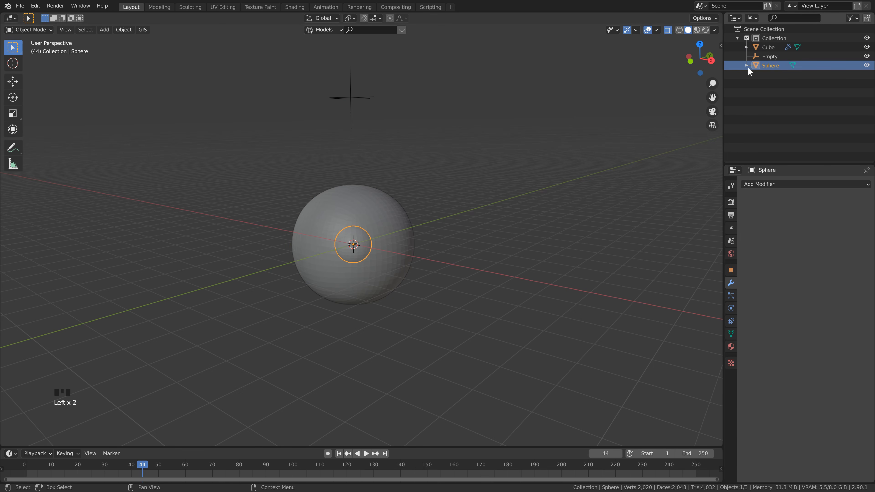
{"action": "left_click", "coordinate": [355, 92], "text": "shift"}
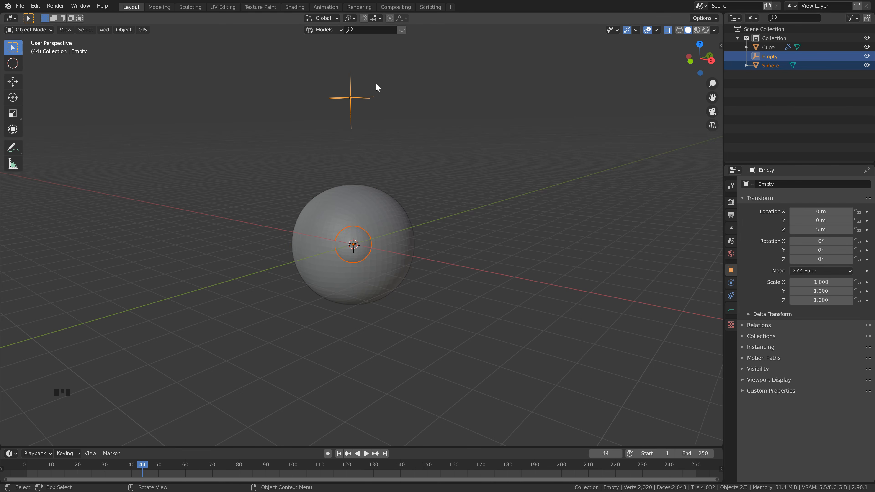
{"action": "key", "text": "ctrl+p"}
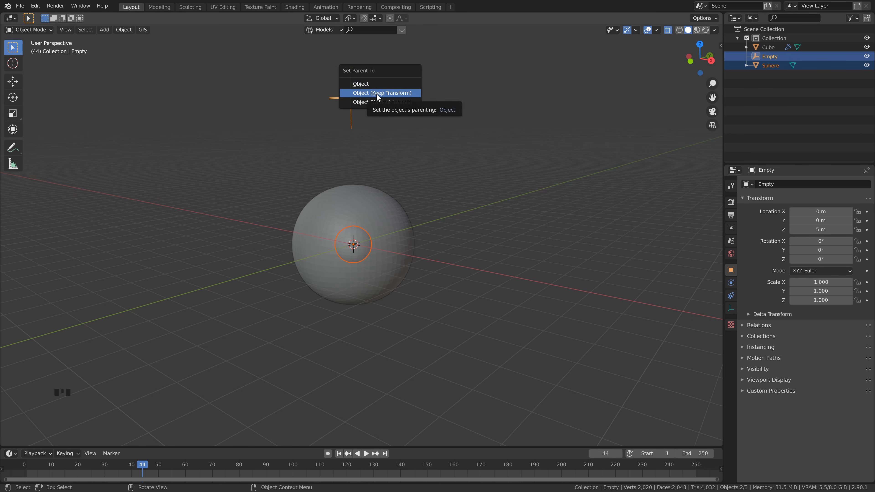
{"action": "left_click", "coordinate": [375, 93]}
{"action": "scroll", "coordinate": [388, 134], "scroll_direction": "down", "scroll_amount": 3}
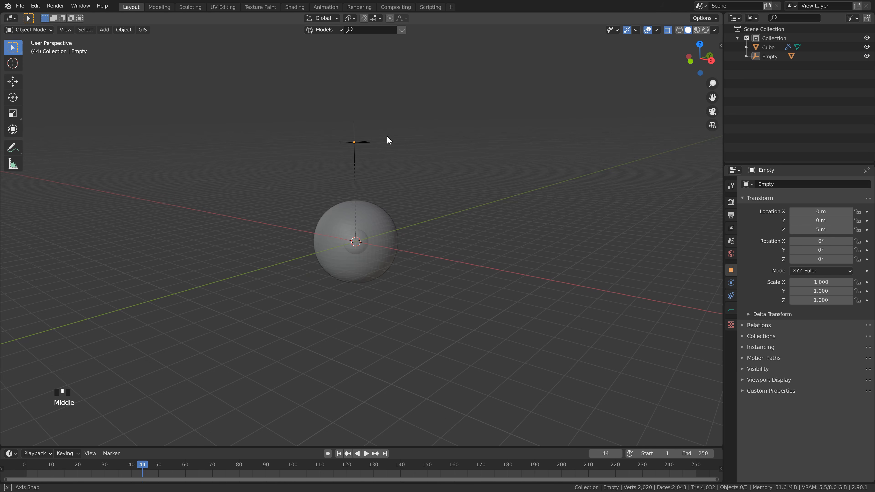
{"action": "middle_click_drag", "start_coordinate": [386, 135], "coordinate": [397, 143]}
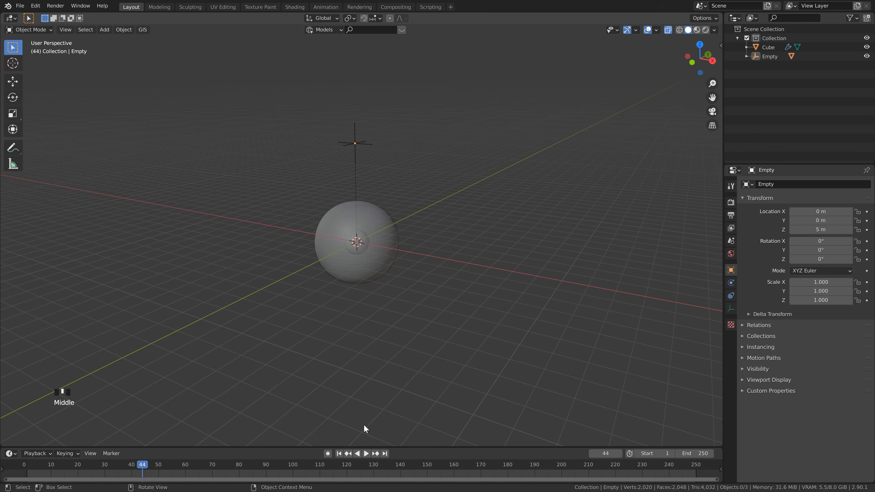
Step: At frame 1, insert a single keyframe on the empty's Y rotation at 0°
{"action": "left_click", "coordinate": [339, 453]}
{"action": "scroll", "coordinate": [378, 145], "scroll_direction": "up", "scroll_amount": 1}
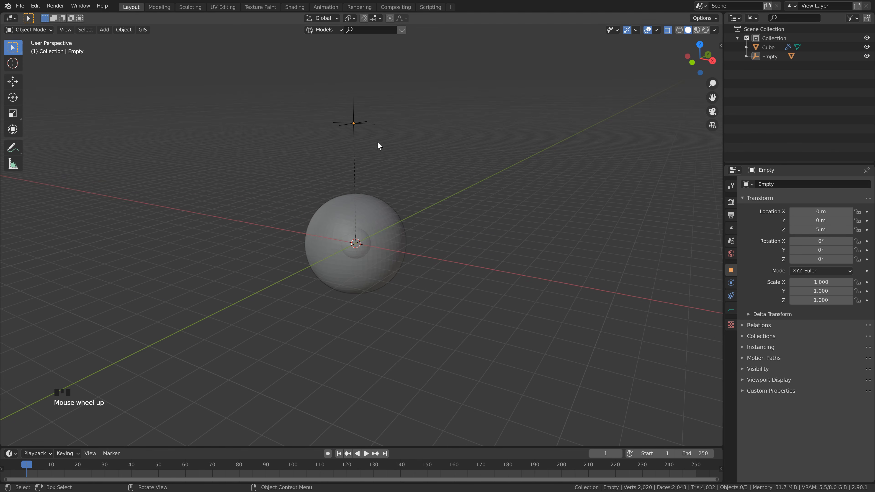
{"action": "double_click", "coordinate": [359, 108]}
{"action": "key", "text": "n"}
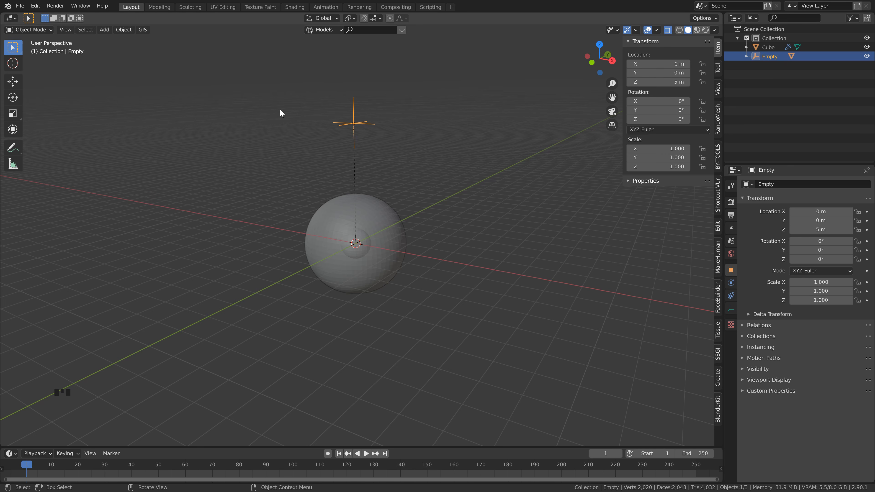
{"action": "right_click", "coordinate": [657, 112]}
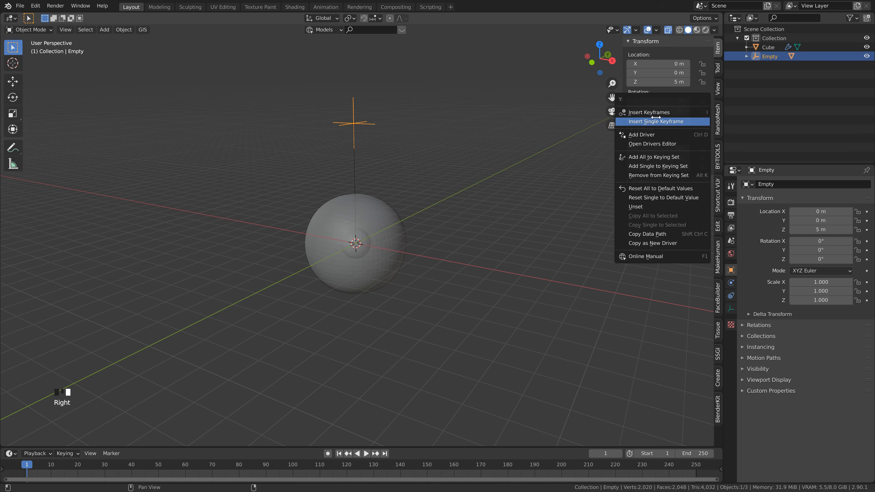
{"action": "left_click", "coordinate": [643, 121]}
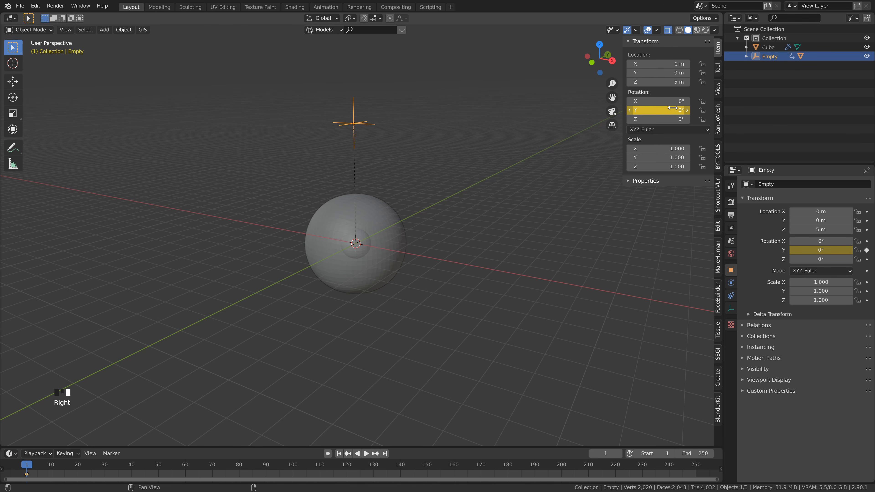
Step: At frame 250, set the empty's Y rotation to 2500° and insert a single keyframe on it
{"action": "left_click", "coordinate": [385, 454]}
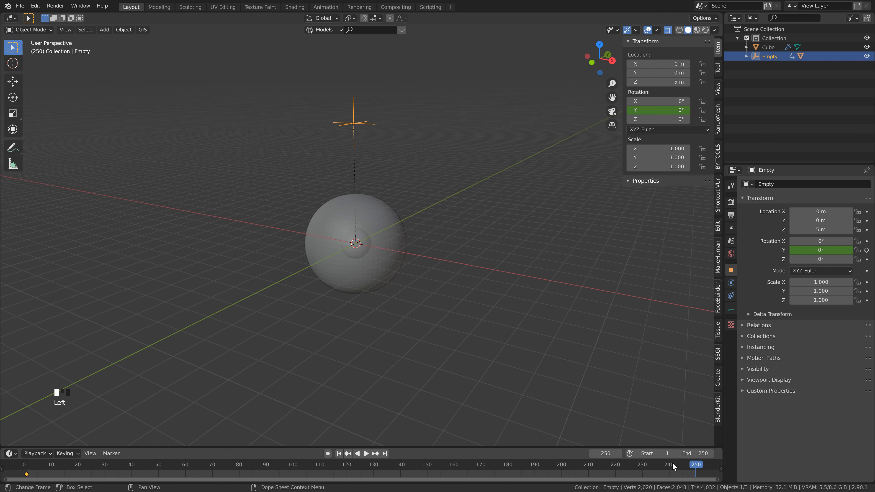
{"action": "left_click", "coordinate": [654, 108]}
{"action": "type", "text": "2"}
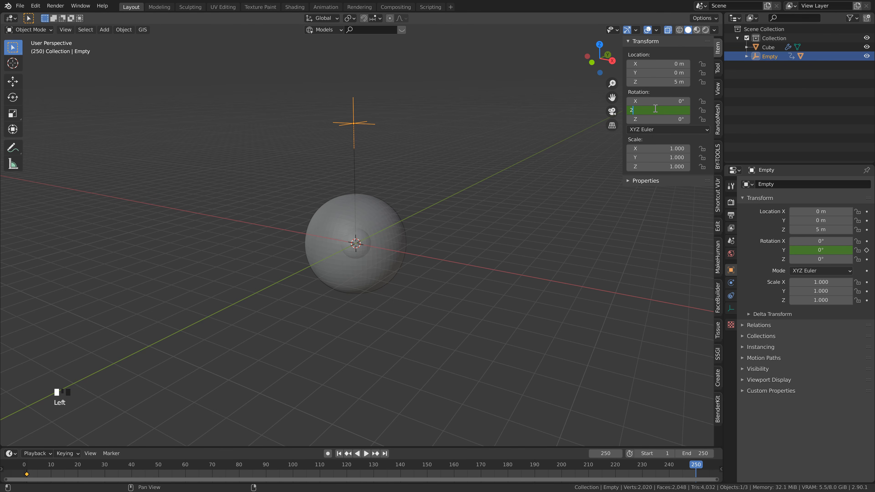
{"action": "type", "text": "500"}
{"action": "key", "text": "Return"}
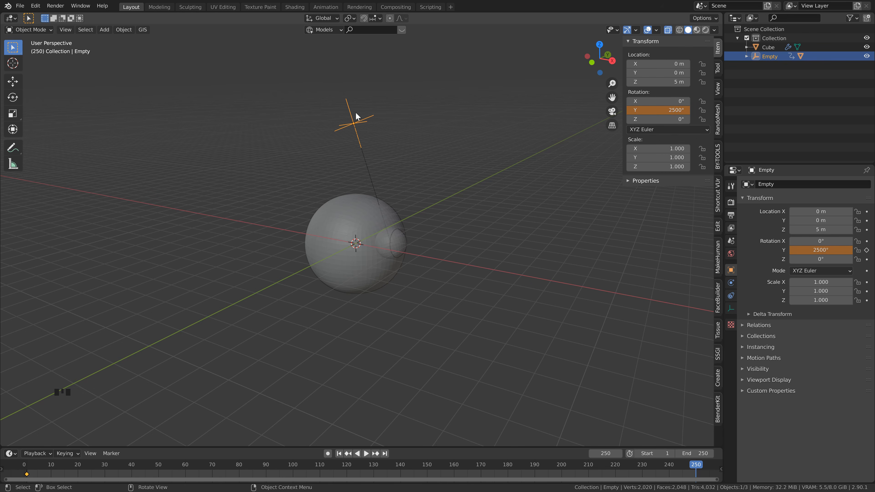
{"action": "right_click", "coordinate": [658, 113]}
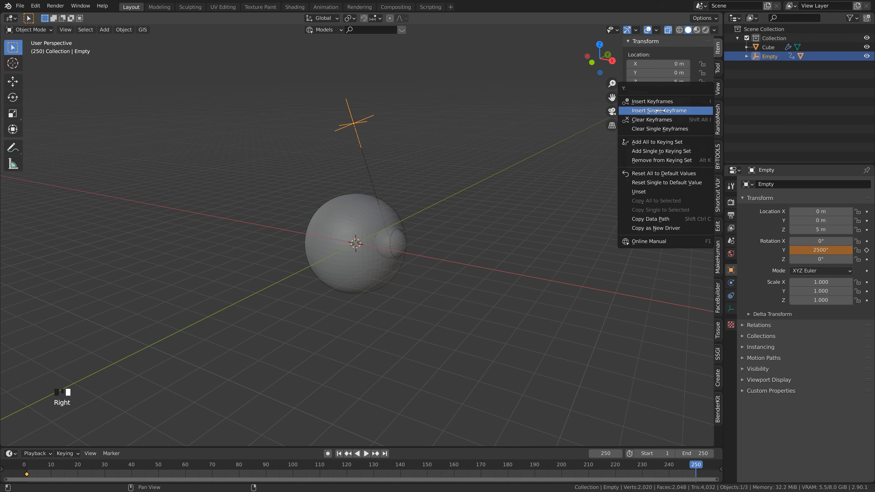
{"action": "left_click", "coordinate": [659, 110]}
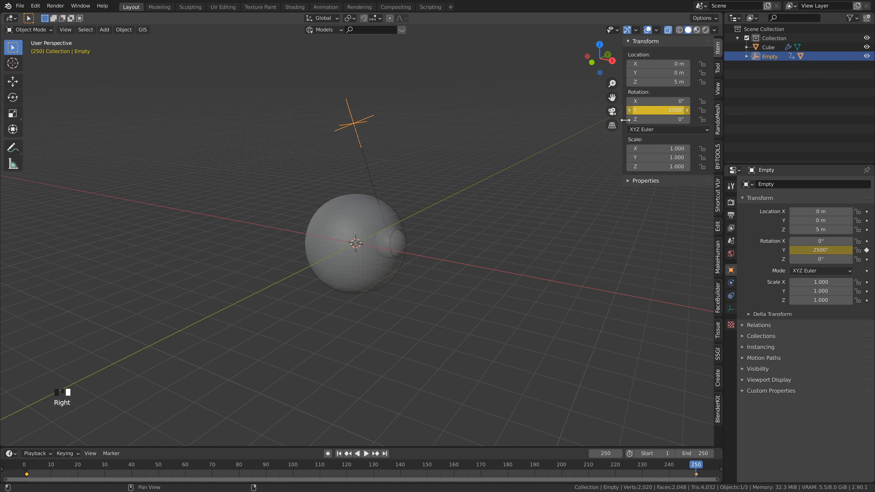
Step: Play back the animation to review the small sphere's swing through the cube, and return to frame 1
{"action": "key", "text": "space"}
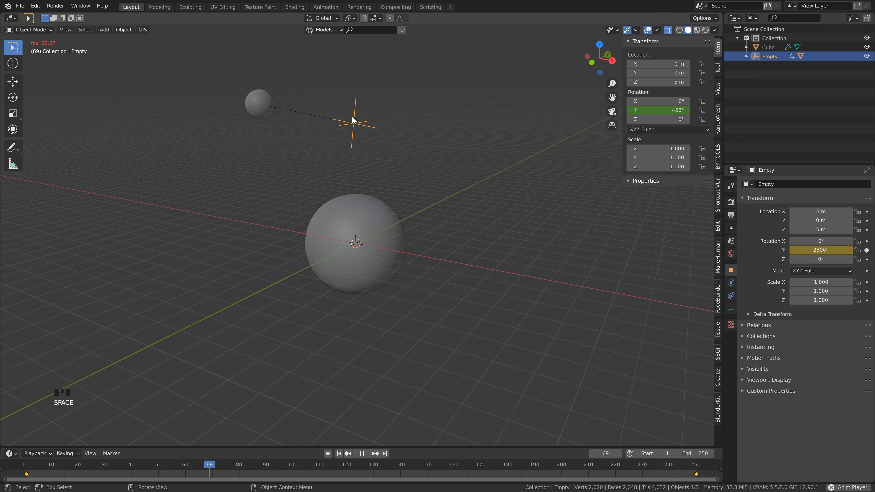
{"action": "key", "text": "space"}
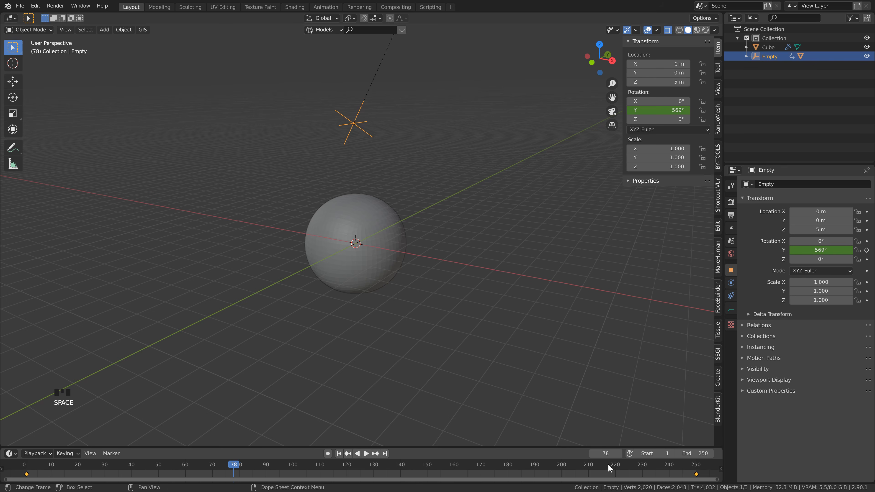
{"action": "key", "text": "space"}
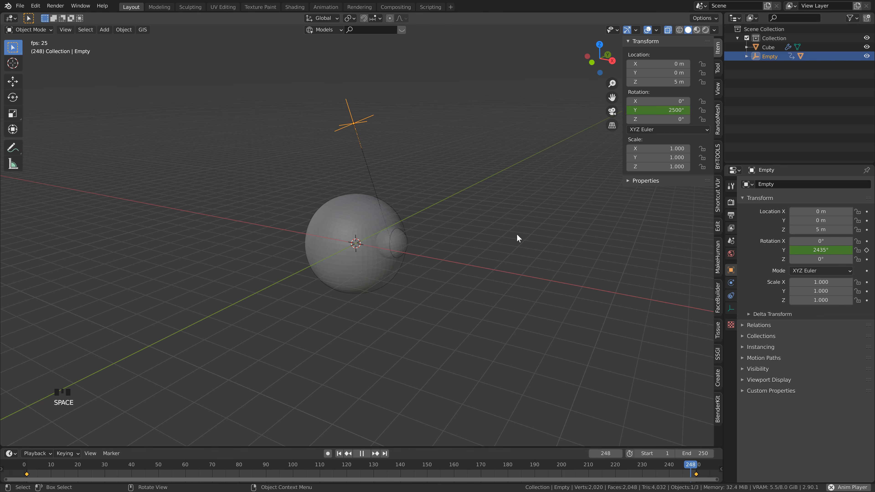
{"action": "key", "text": "space"}
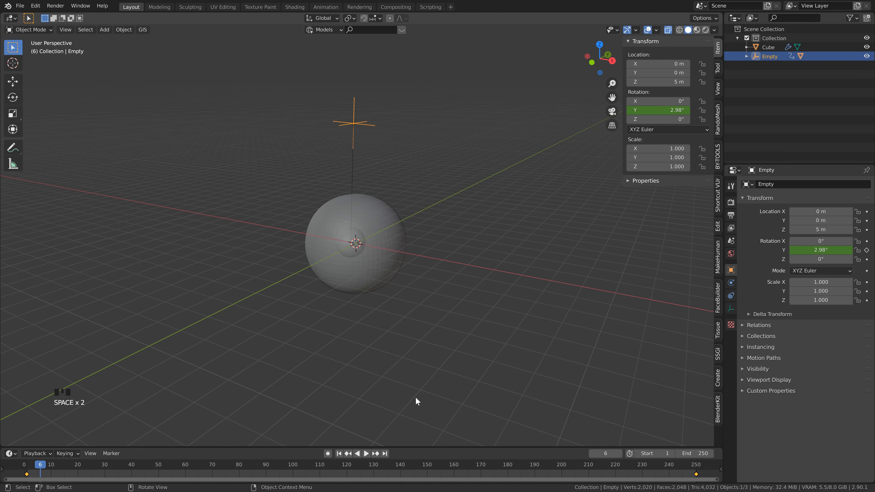
{"action": "left_click", "coordinate": [339, 454]}
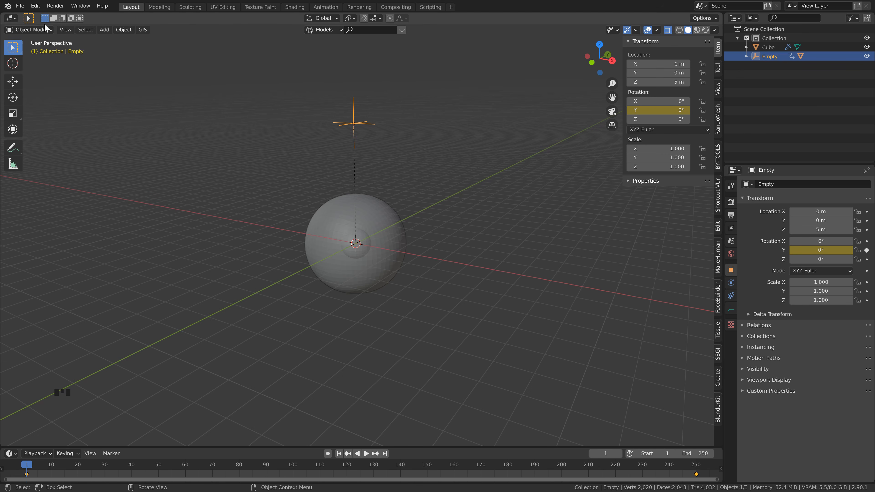
Step: Change the 3D Viewport area to the Graph Editor and enable Normalize for the empty's rotation curve
{"action": "left_click", "coordinate": [11, 18]}
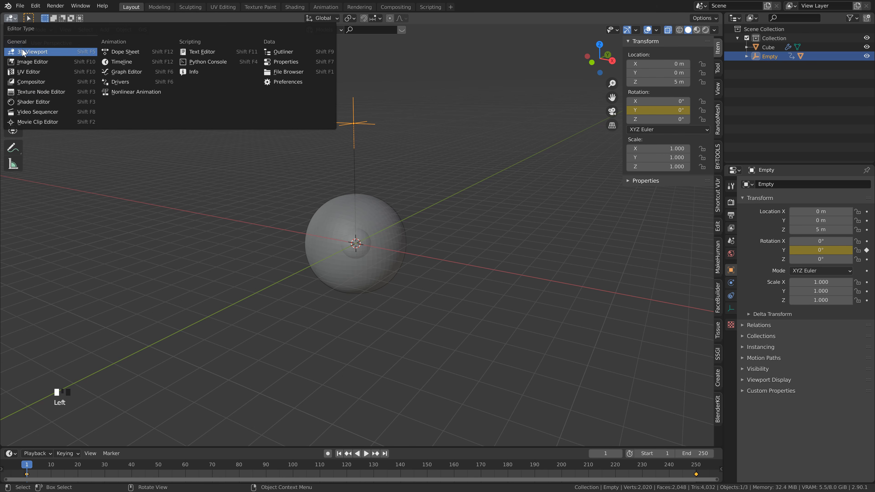
{"action": "left_click", "coordinate": [108, 70]}
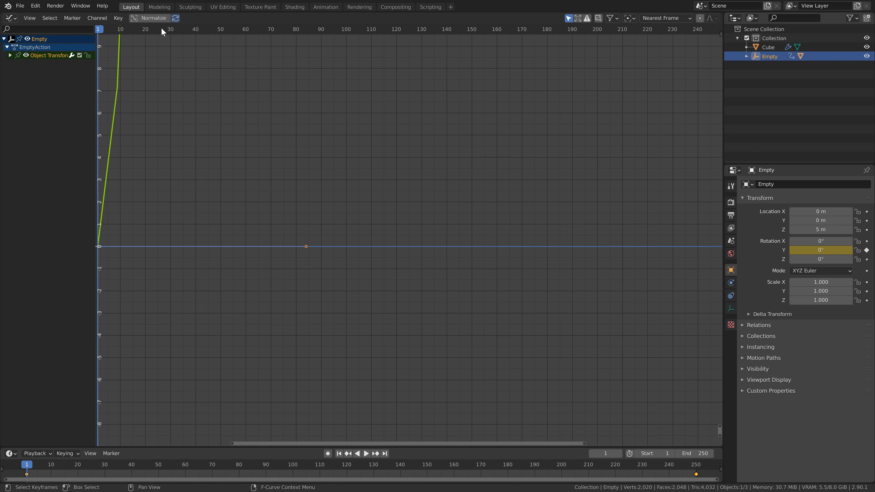
{"action": "left_click", "coordinate": [154, 18]}
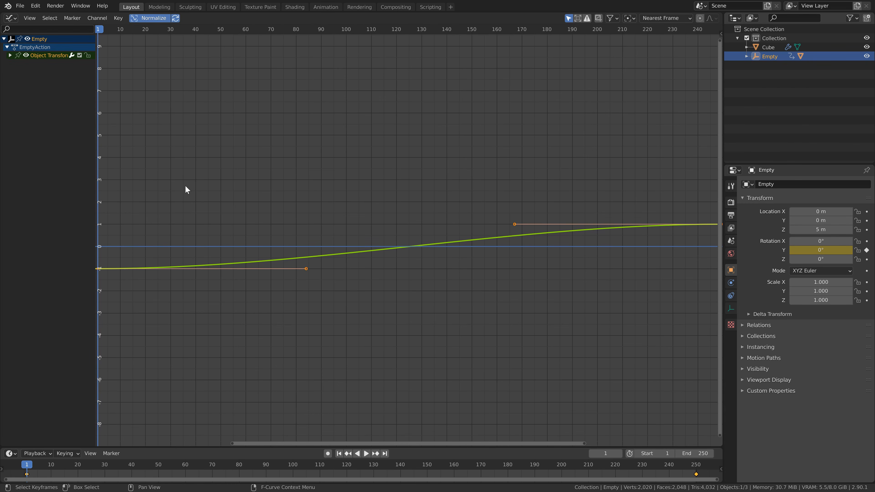
{"action": "scroll", "coordinate": [468, 291], "scroll_direction": "down", "scroll_amount": 2}
{"action": "scroll", "coordinate": [468, 290], "scroll_direction": "down", "scroll_amount": 1}
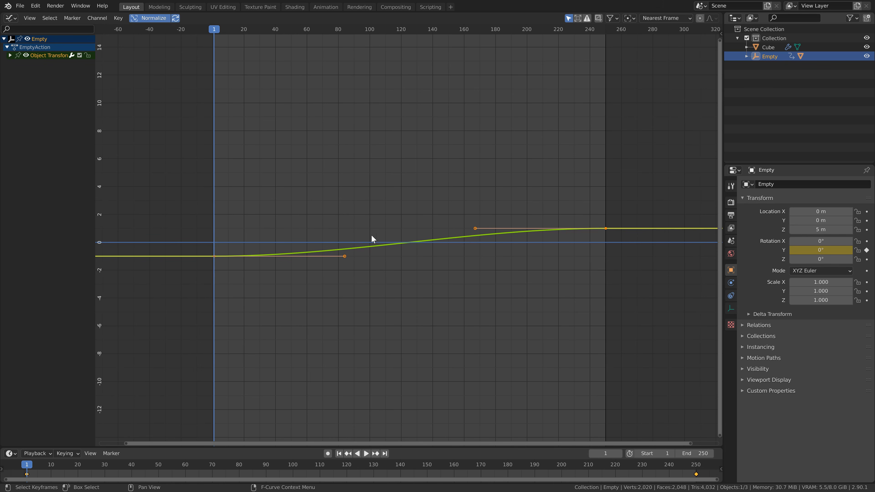
Step: Select all keyframes of the empty's rotation curve and set their interpolation mode to Linear
{"action": "left_click", "coordinate": [373, 221]}
{"action": "key", "text": "a"}
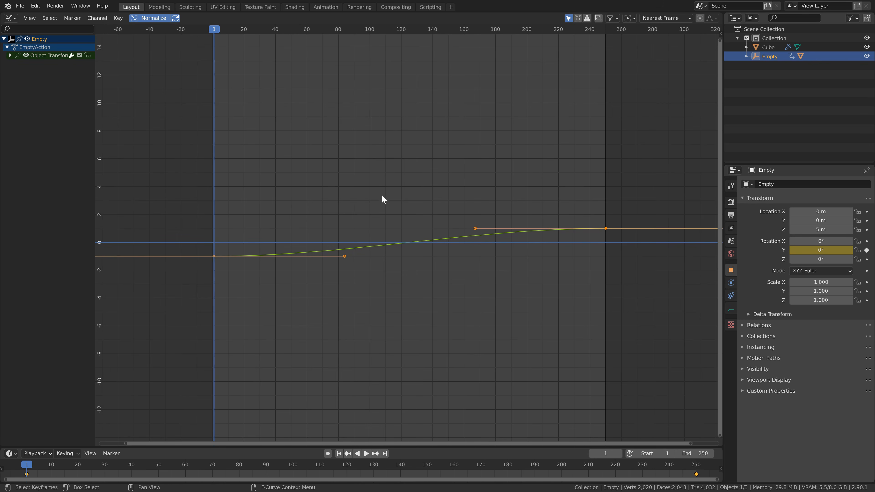
{"action": "key", "text": "t"}
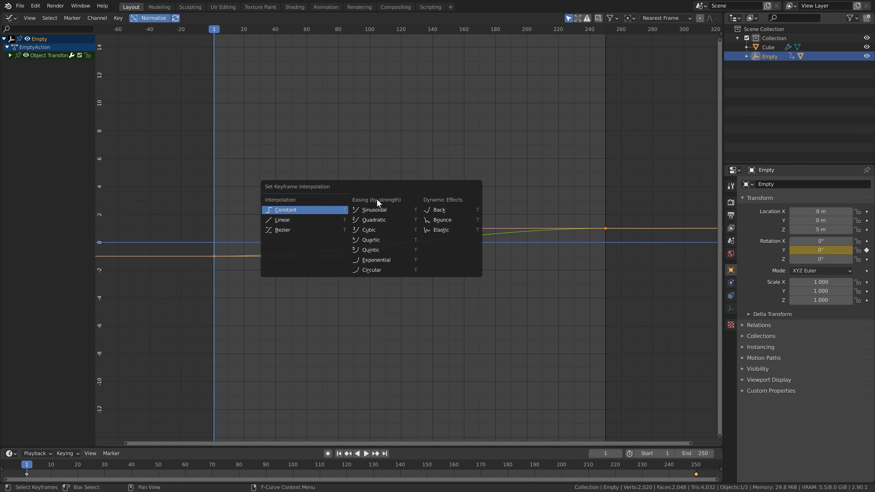
{"action": "left_click", "coordinate": [279, 221]}
{"action": "left_click", "coordinate": [366, 205]}
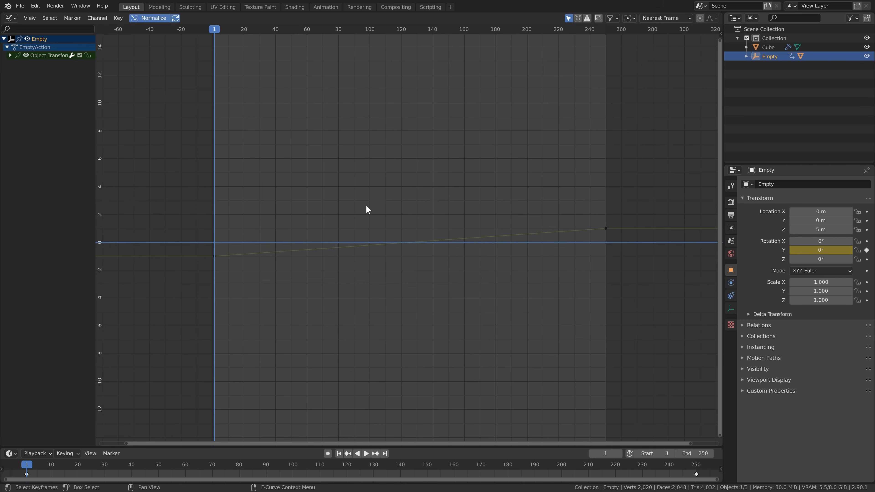
{"action": "right_click", "coordinate": [386, 209]}
{"action": "mouse_move", "coordinate": [386, 209]}
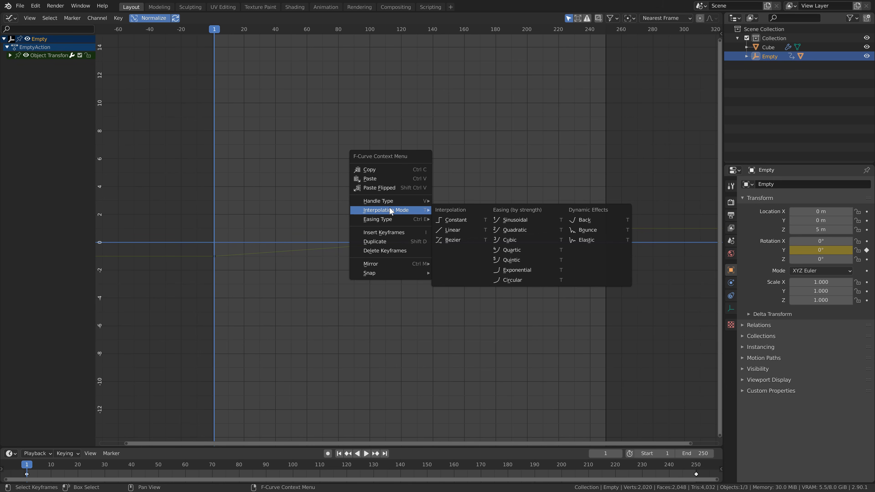
{"action": "left_click", "coordinate": [458, 231]}
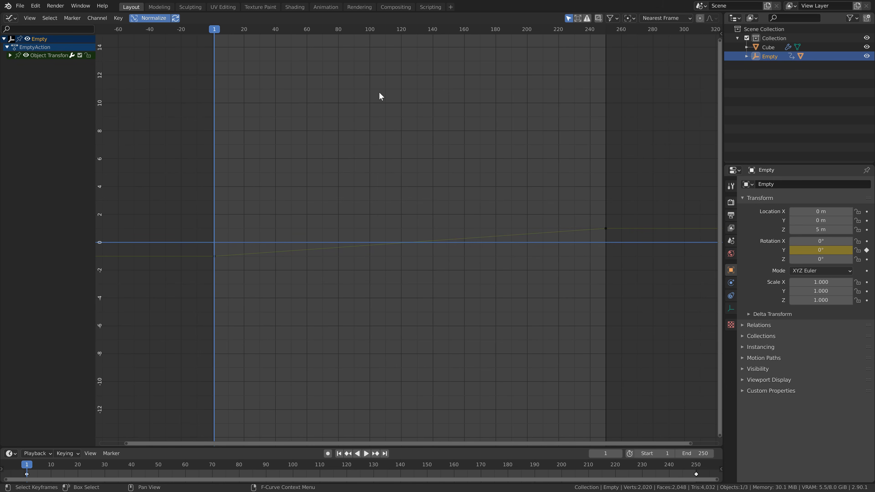
Step: Change the Graph Editor area back to the 3D Viewport and play the animation
{"action": "left_click", "coordinate": [11, 19]}
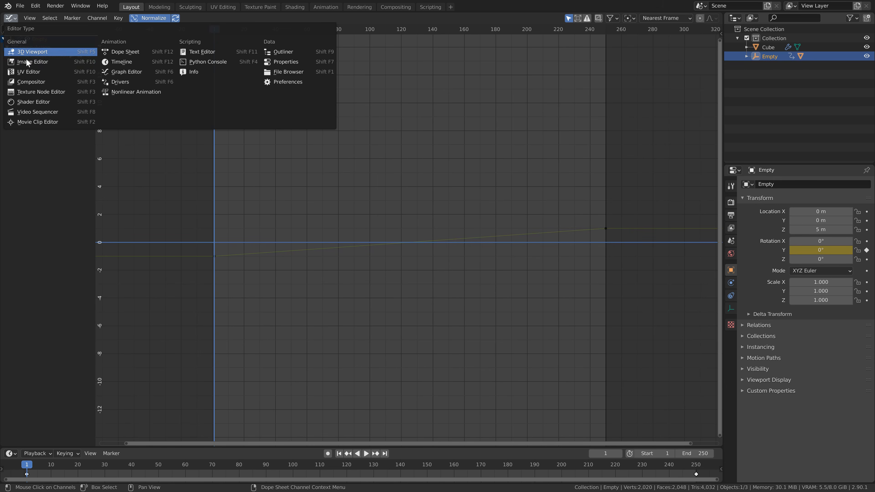
{"action": "left_click", "coordinate": [30, 53]}
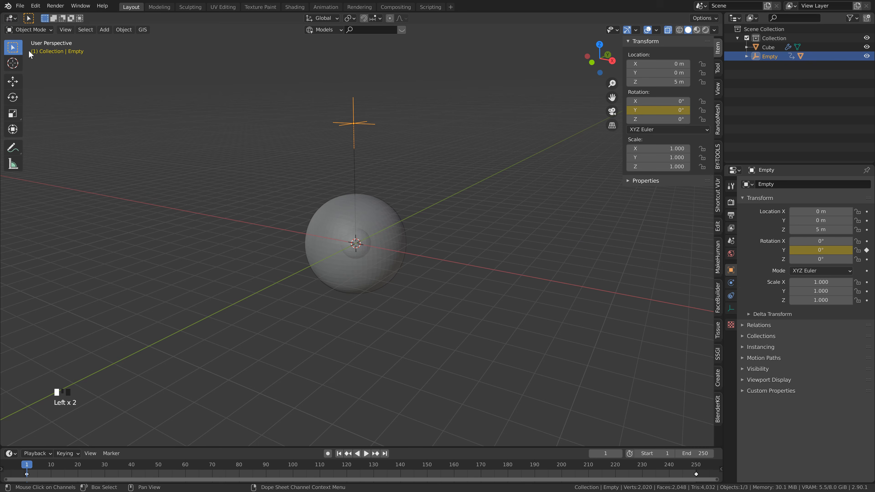
{"action": "key", "text": "space"}
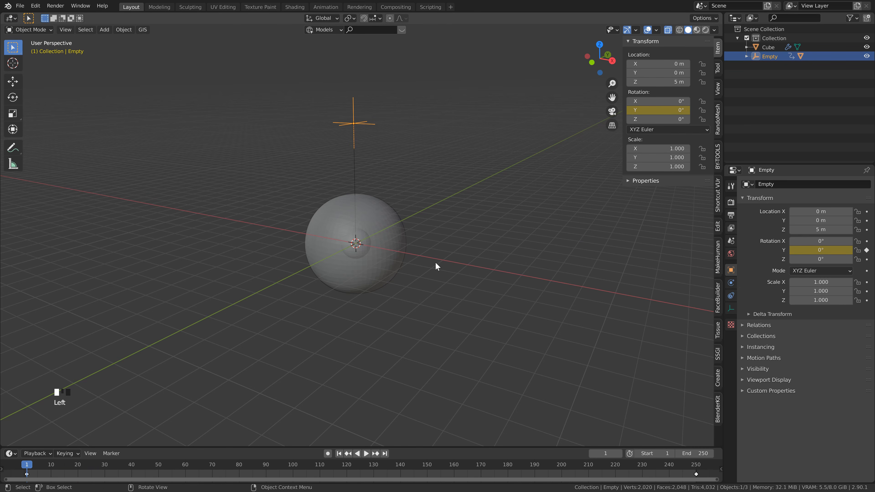
Step: Rename the larger subdivided cube to "orb" and shade it smooth
{"action": "middle_click_drag", "start_coordinate": [452, 207], "coordinate": [406, 201]}
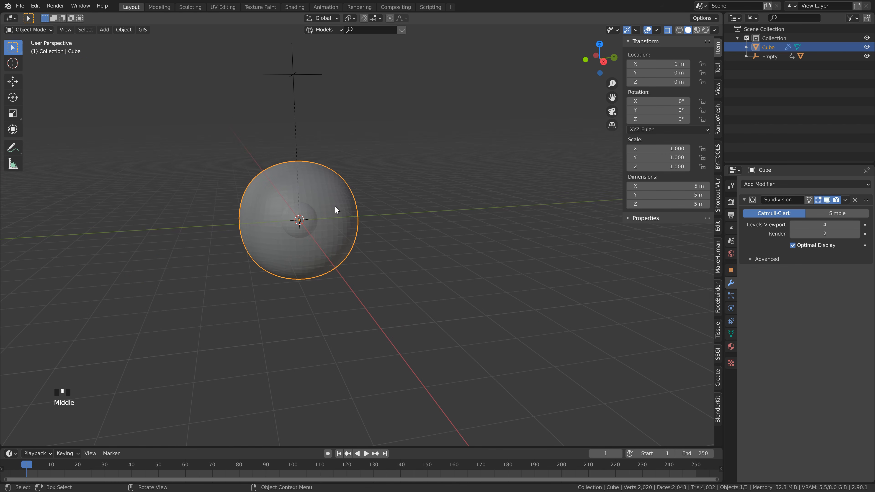
{"action": "triple_click", "coordinate": [766, 47]}
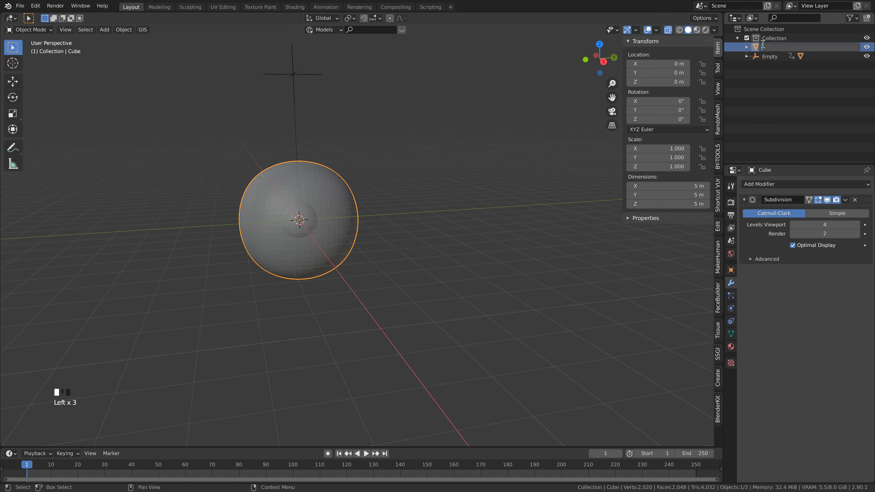
{"action": "type", "text": "orb"}
{"action": "key", "text": "Return"}
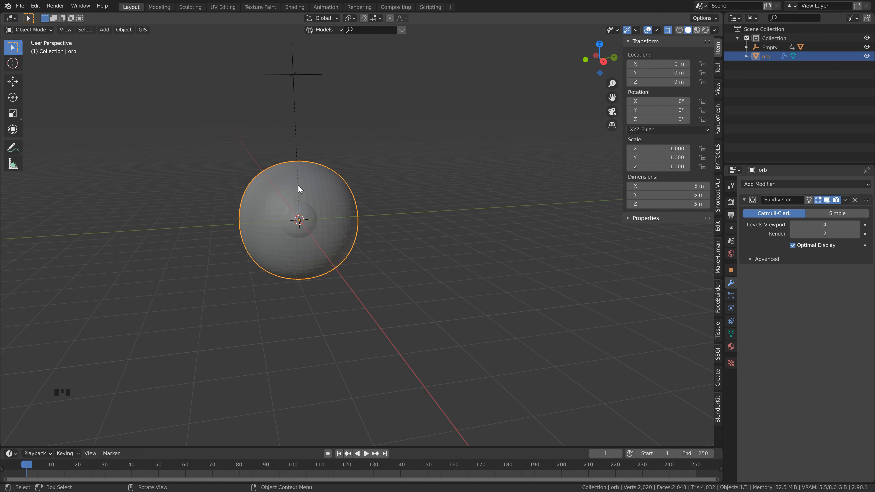
{"action": "right_click", "coordinate": [325, 196]}
{"action": "right_click", "coordinate": [330, 196]}
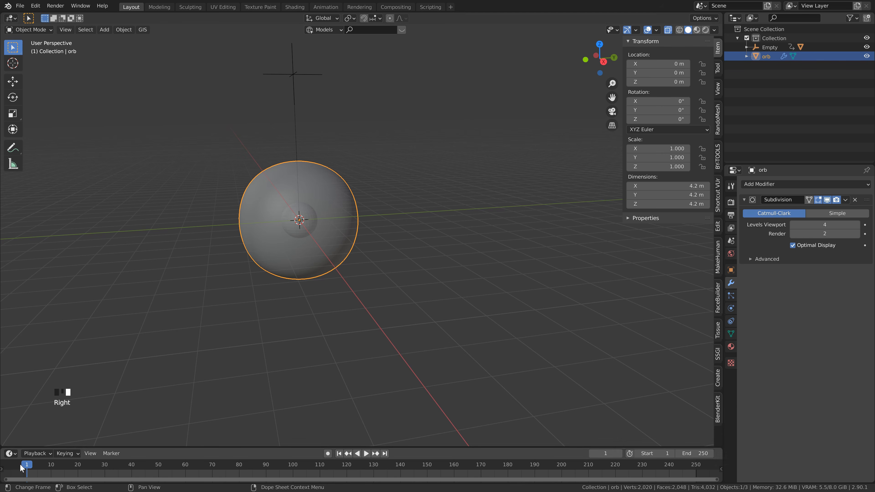
Step: Enable Dynamic Paint physics on the orb with the type set to Canvas
{"action": "left_click", "coordinate": [730, 309]}
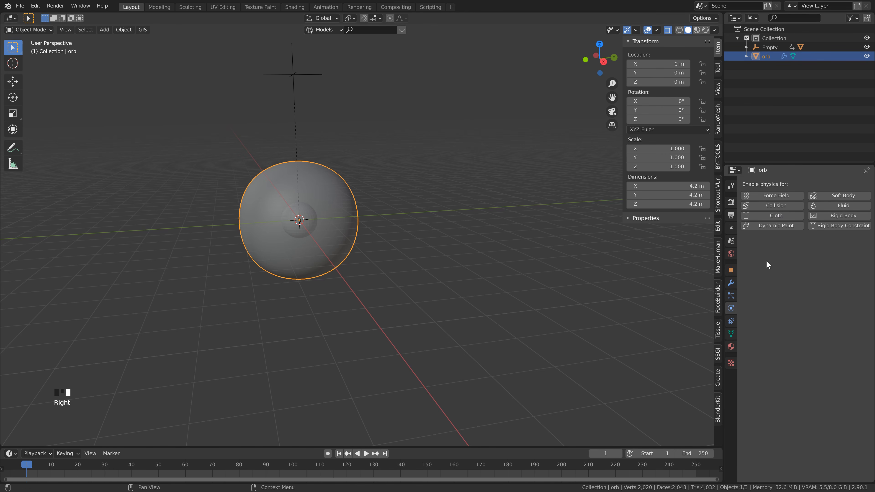
{"action": "left_click", "coordinate": [792, 227]}
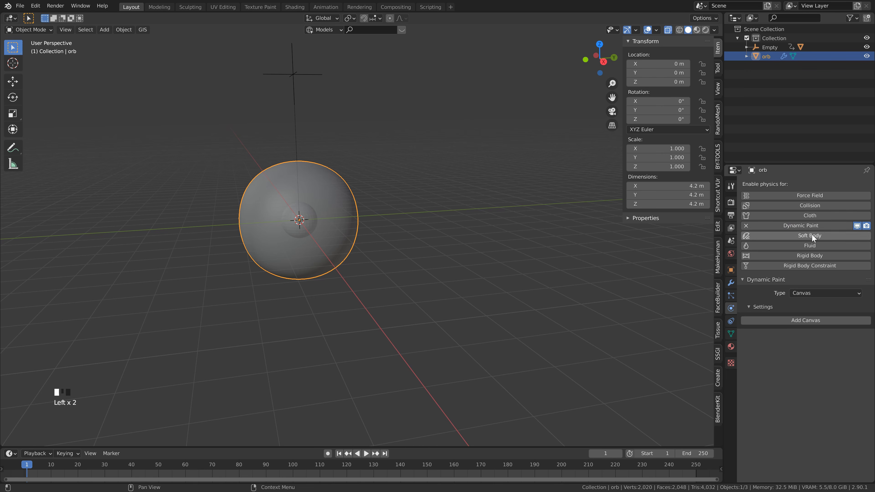
{"action": "left_click", "coordinate": [834, 292]}
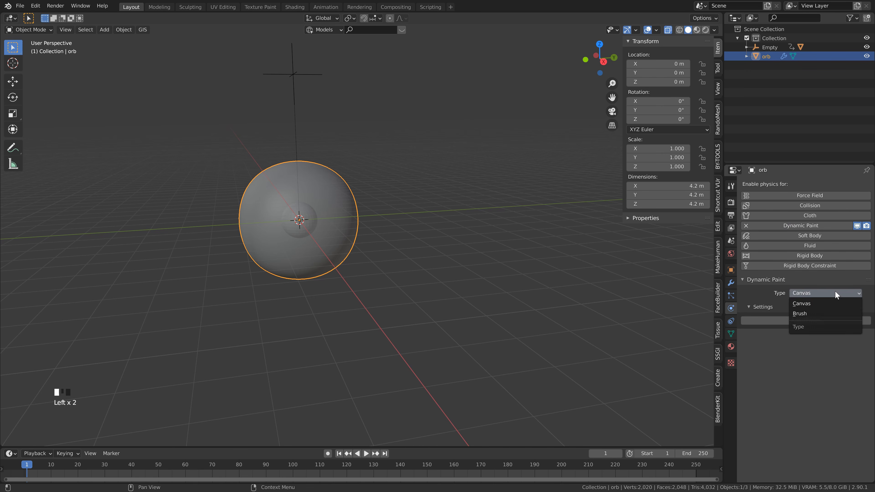
{"action": "left_click", "coordinate": [818, 293]}
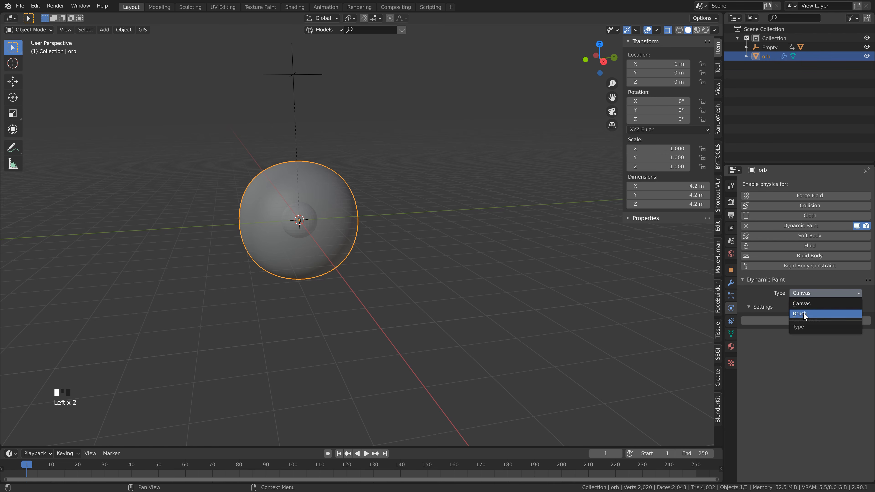
{"action": "left_click", "coordinate": [801, 303]}
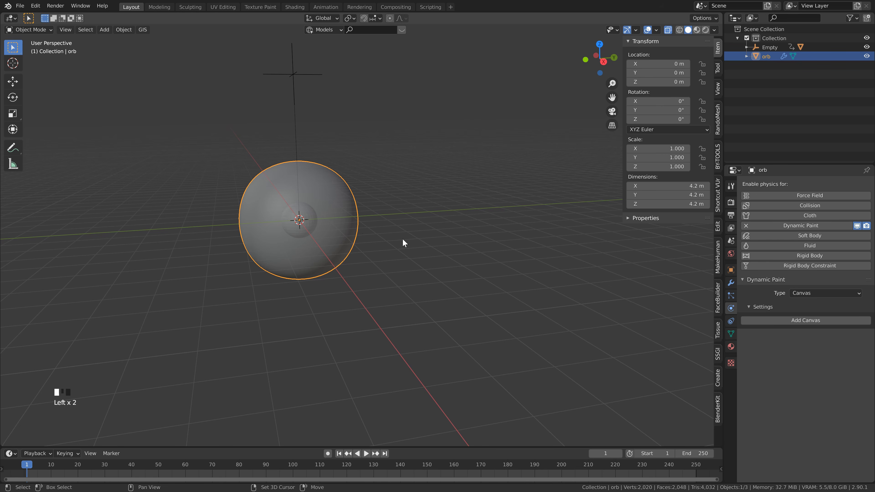
Step: Add a Dynamic Paint canvas to the orb, using the Vertex format for its surface
{"action": "middle_click_drag", "start_coordinate": [404, 242], "coordinate": [488, 250], "text": "shift"}
{"action": "middle_click_drag", "start_coordinate": [422, 248], "coordinate": [407, 240]}
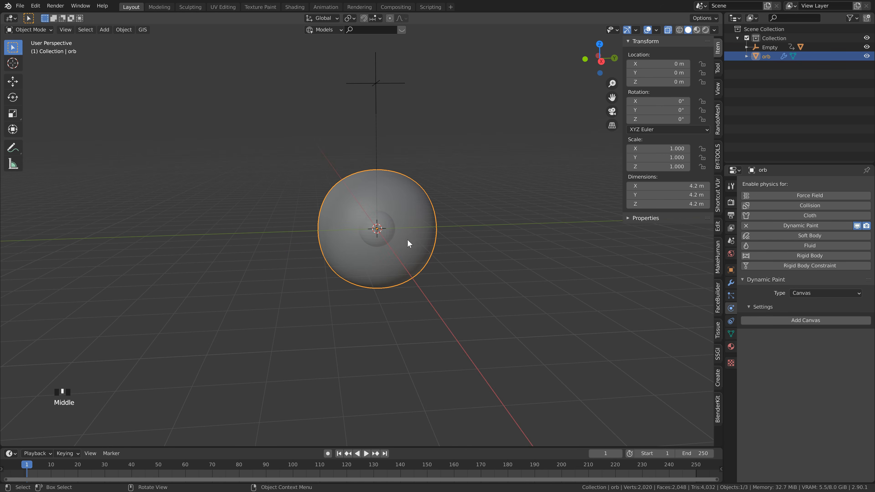
{"action": "middle_click_drag", "start_coordinate": [462, 231], "coordinate": [445, 235], "text": "shift"}
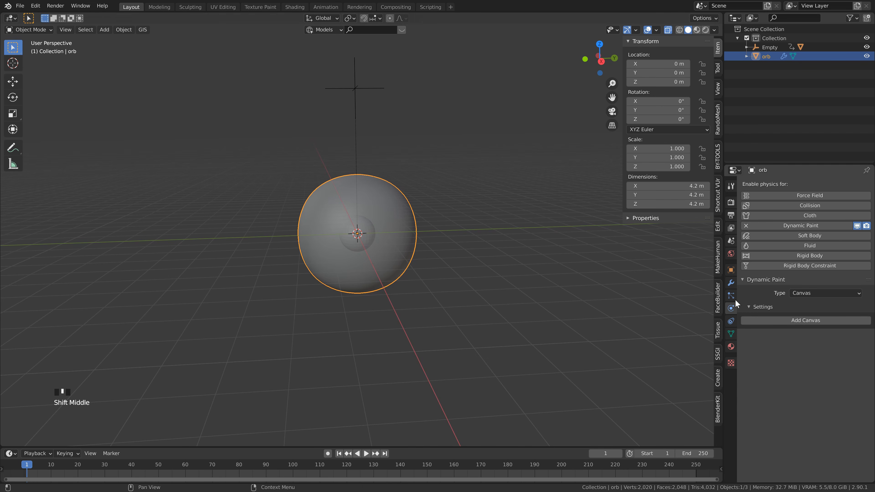
{"action": "left_click", "coordinate": [803, 319]}
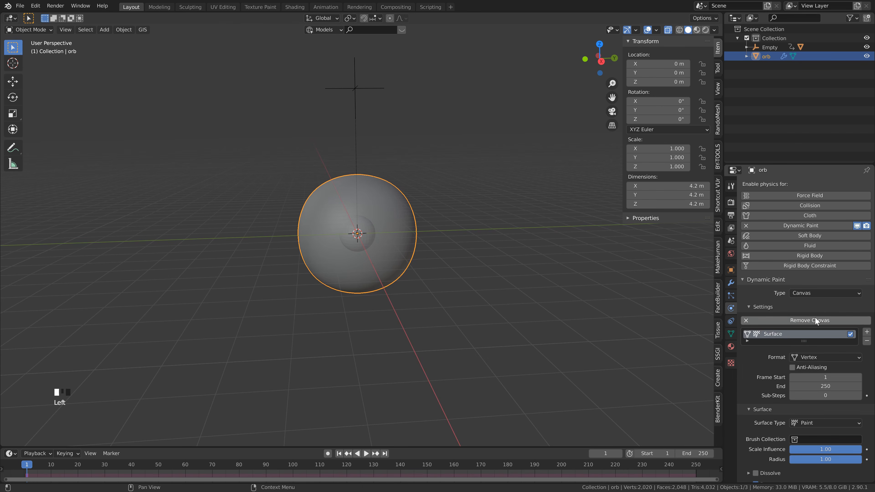
{"action": "left_click", "coordinate": [822, 357]}
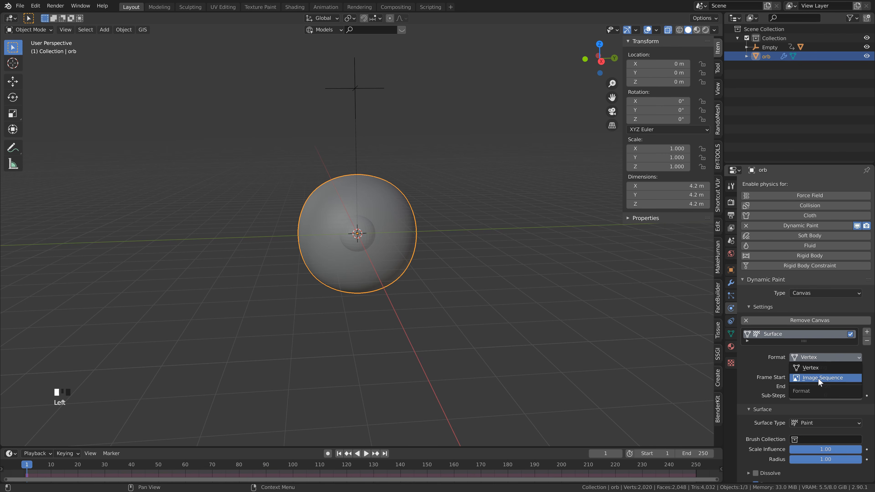
{"action": "left_click", "coordinate": [804, 368]}
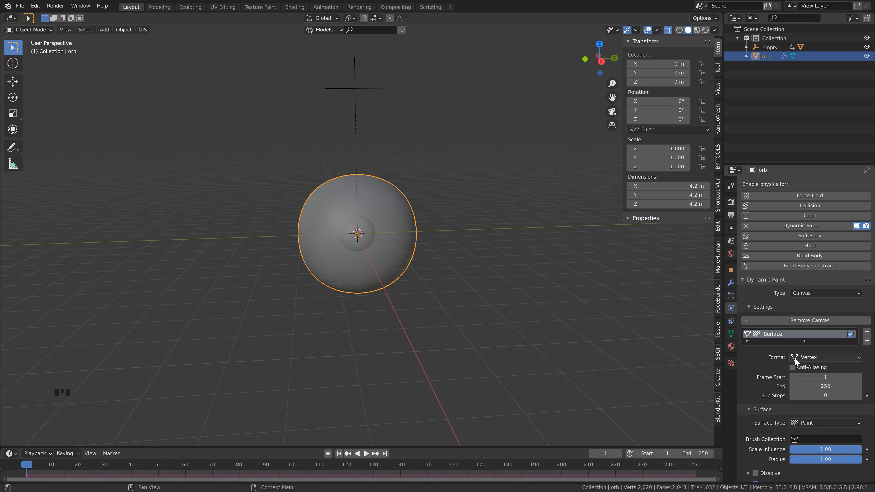
Step: Set the orb canvas's surface type to Waves and enable Open Borders
{"action": "scroll", "coordinate": [769, 361], "scroll_direction": "down", "scroll_amount": 3}
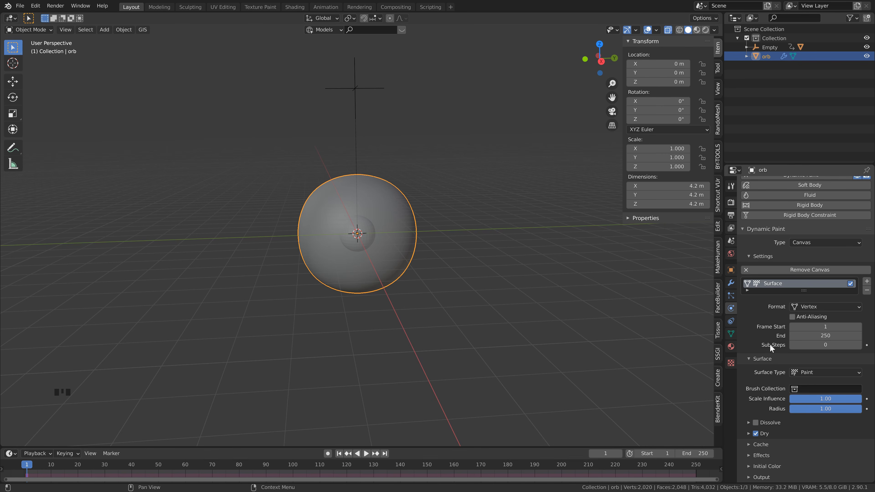
{"action": "left_click", "coordinate": [817, 374]}
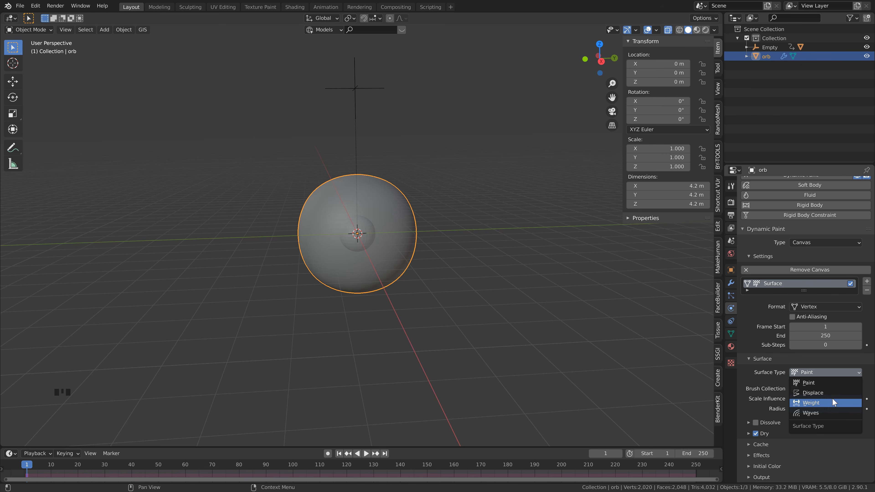
{"action": "left_click", "coordinate": [811, 413]}
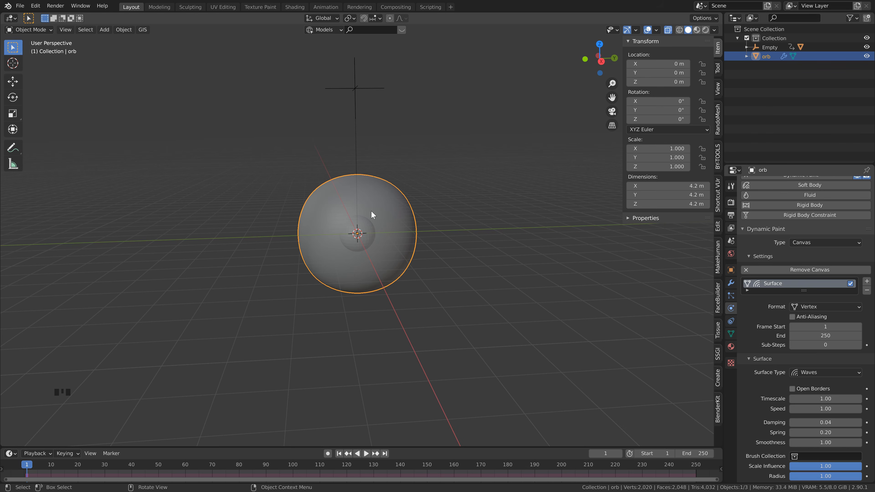
{"action": "scroll", "coordinate": [793, 376], "scroll_direction": "down", "scroll_amount": 1}
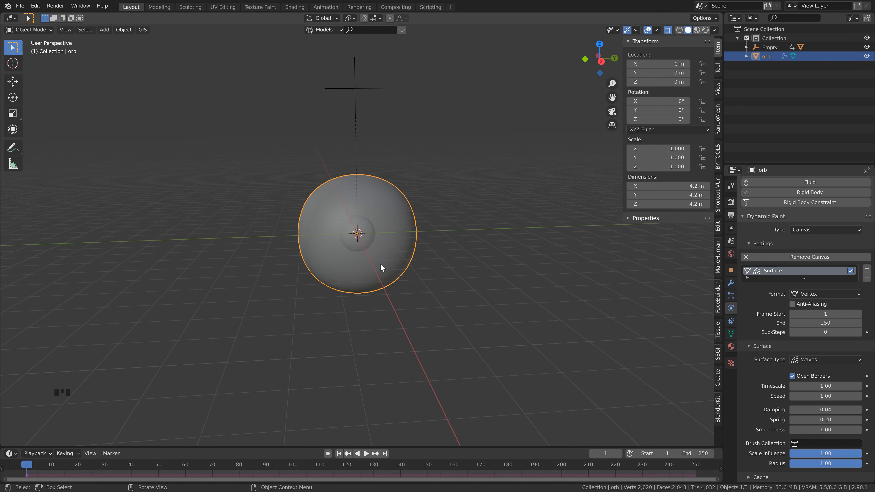
Step: Set the orb's Dynamic Paint wave timescale to 0.5 and its speed to 3
{"action": "scroll", "coordinate": [380, 263], "scroll_direction": "up", "scroll_amount": 1}
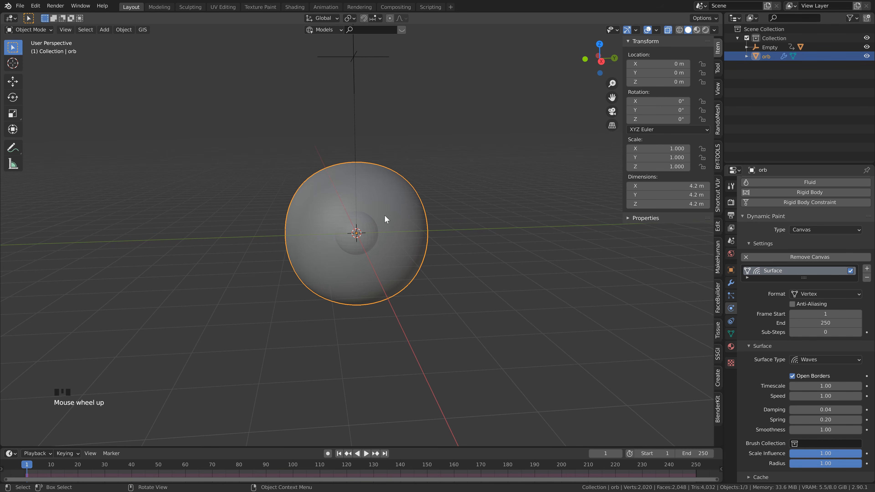
{"action": "scroll", "coordinate": [385, 212], "scroll_direction": "up", "scroll_amount": 1}
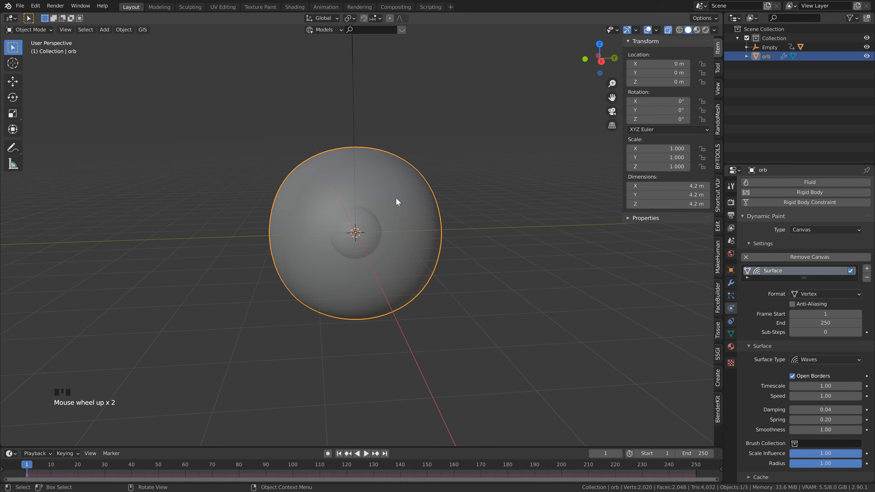
{"action": "scroll", "coordinate": [396, 202], "scroll_direction": "down", "scroll_amount": 1}
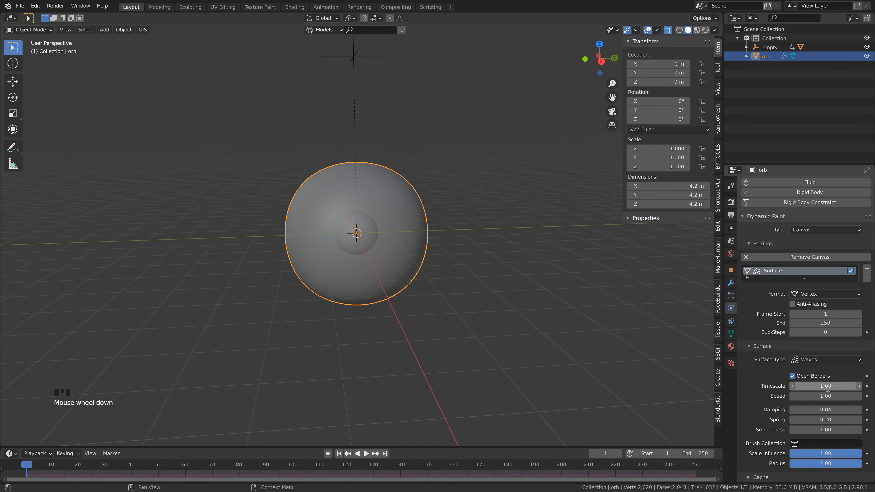
{"action": "left_click", "coordinate": [821, 386]}
{"action": "type", "text": "0.5"}
{"action": "key", "text": "Return"}
{"action": "left_click", "coordinate": [825, 397]}
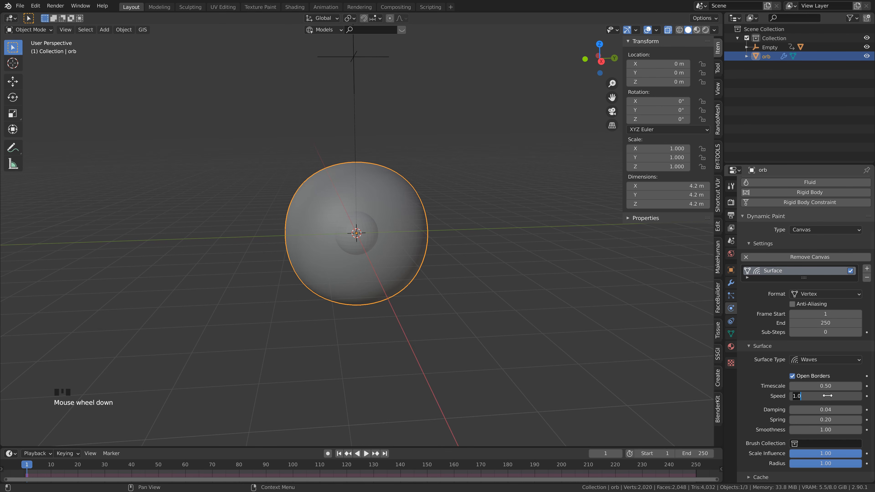
{"action": "type", "text": "3"}
{"action": "key", "text": "Return"}
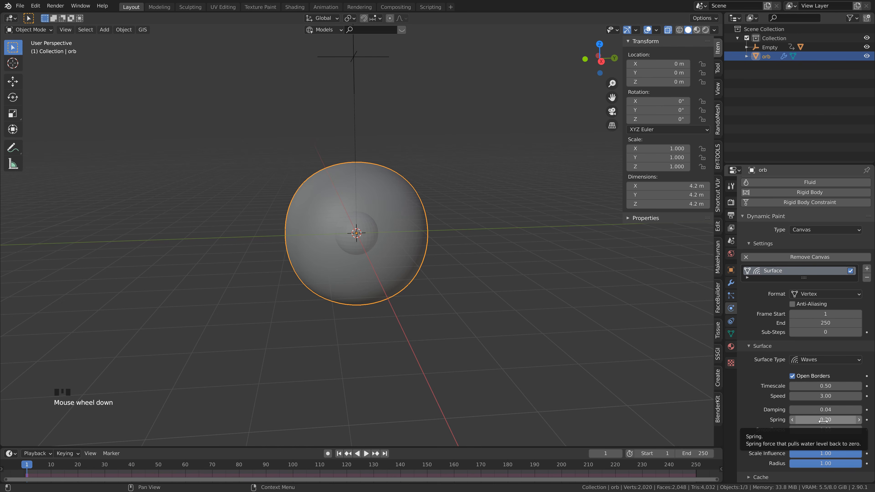
Step: Set the spring force of the orb's Dynamic Paint waves to 1
{"action": "left_click", "coordinate": [810, 432]}
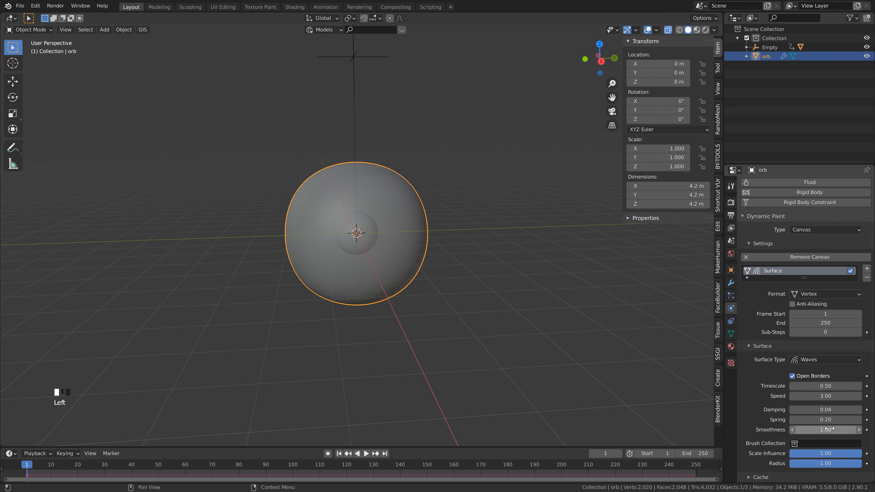
{"action": "left_click", "coordinate": [827, 420]}
{"action": "type", "text": "1"}
{"action": "key", "text": "Return"}
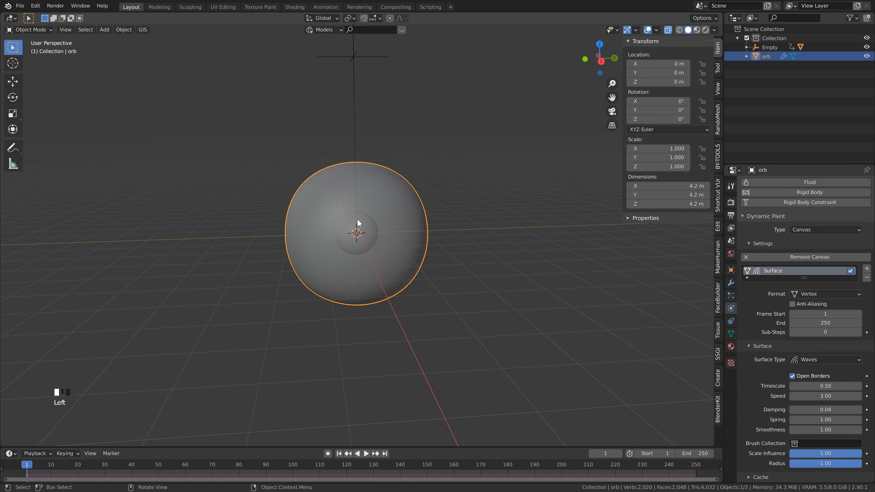
Step: Enable Dynamic Paint physics on the small inner sphere with the type set to Brush, and add the brush
{"action": "left_click", "coordinate": [363, 227]}
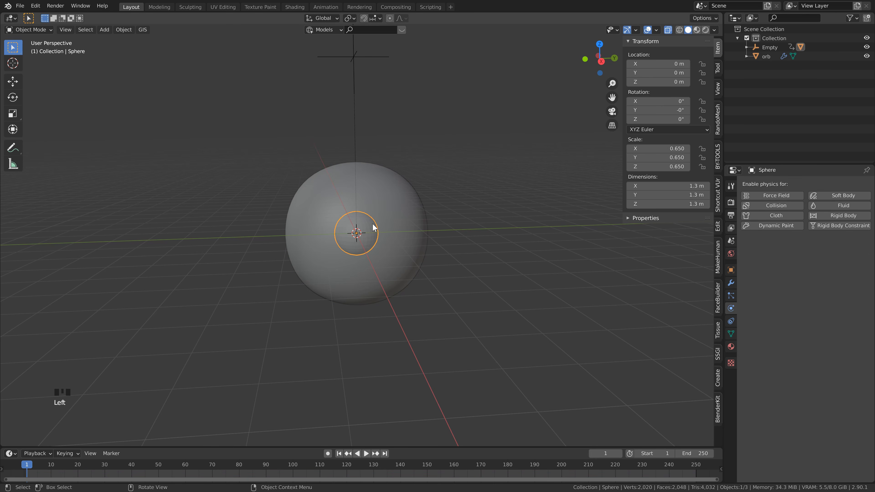
{"action": "left_click", "coordinate": [763, 227]}
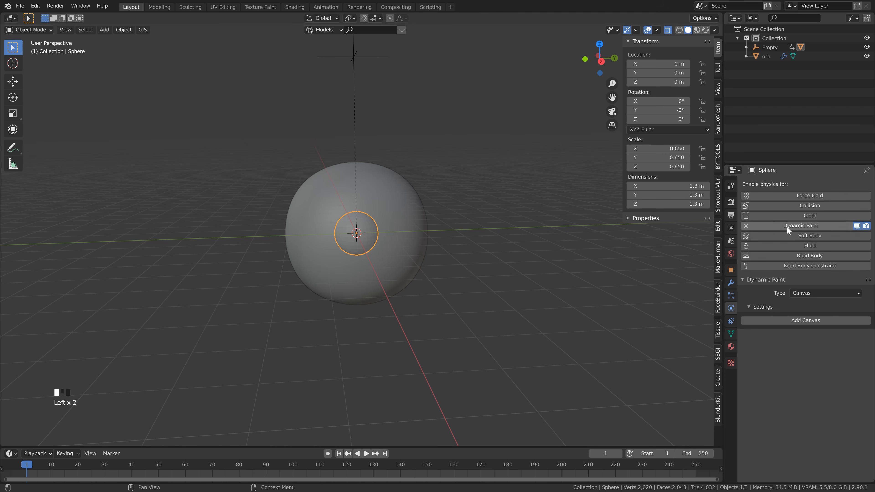
{"action": "left_click", "coordinate": [807, 292]}
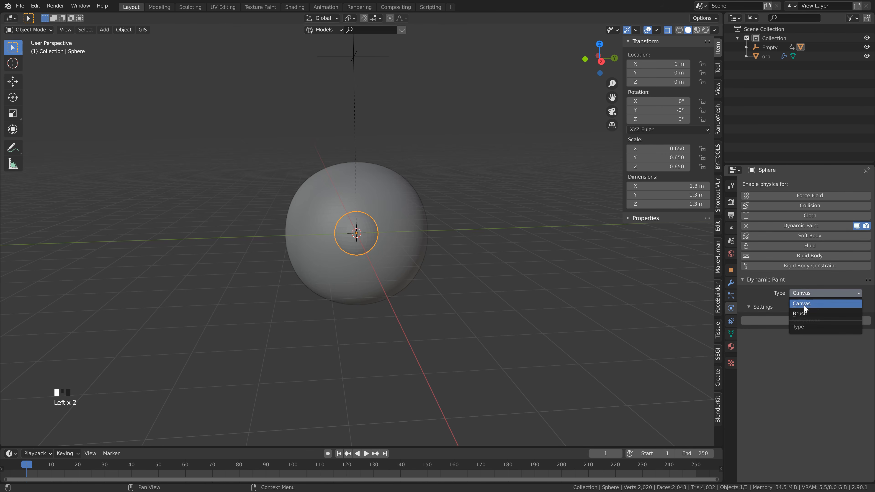
{"action": "left_click", "coordinate": [805, 313]}
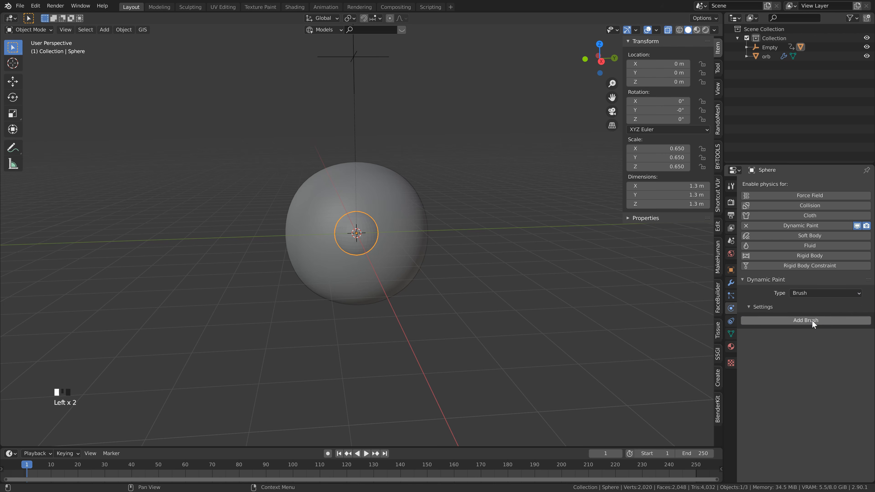
{"action": "left_click", "coordinate": [812, 320]}
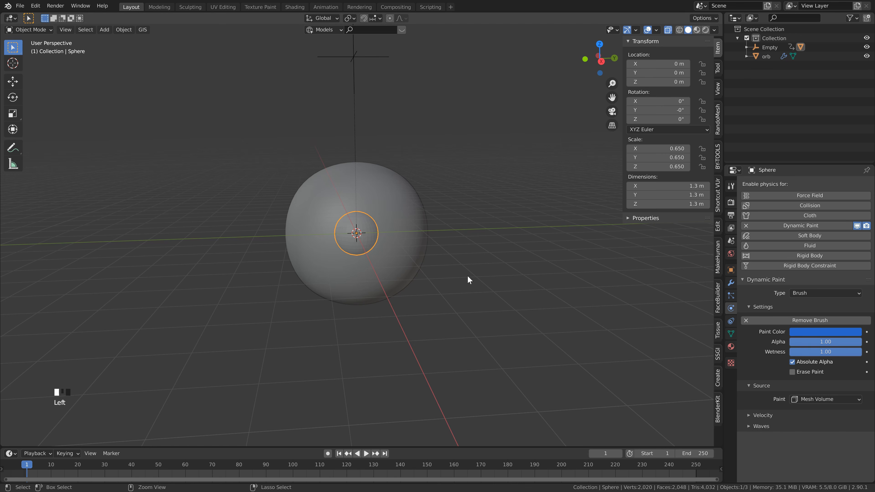
Step: Save the file and play the animation to preview the waves, returning to frame 1
{"action": "key", "text": "ctrl+s"}
{"action": "key", "text": "space"}
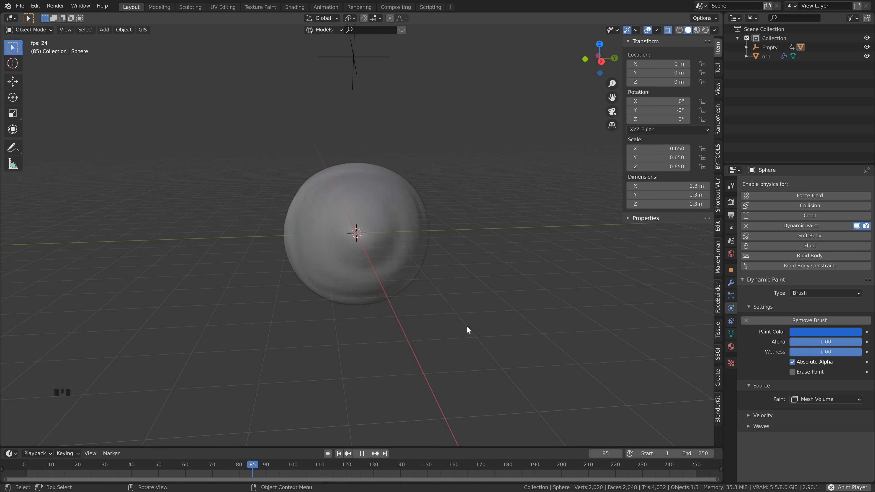
{"action": "key", "text": "space"}
{"action": "left_click", "coordinate": [339, 453]}
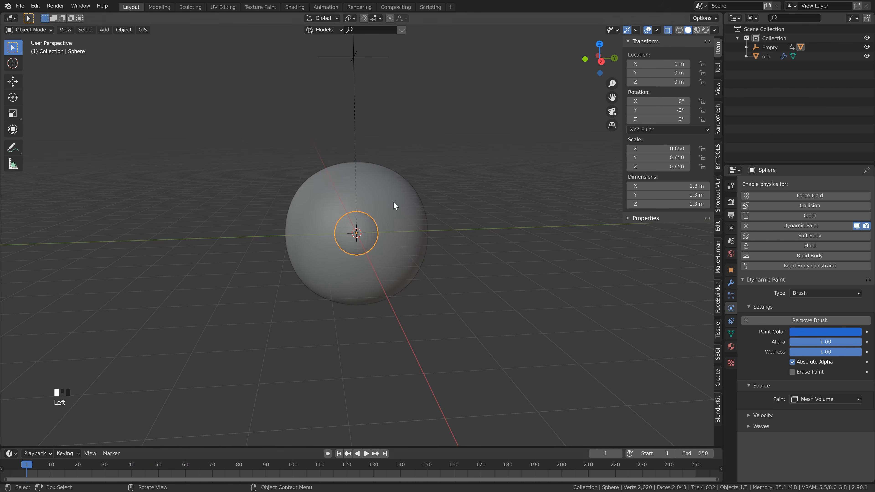
Step: Insert a rotation keyframe for the orb at frame 1
{"action": "left_click", "coordinate": [394, 202]}
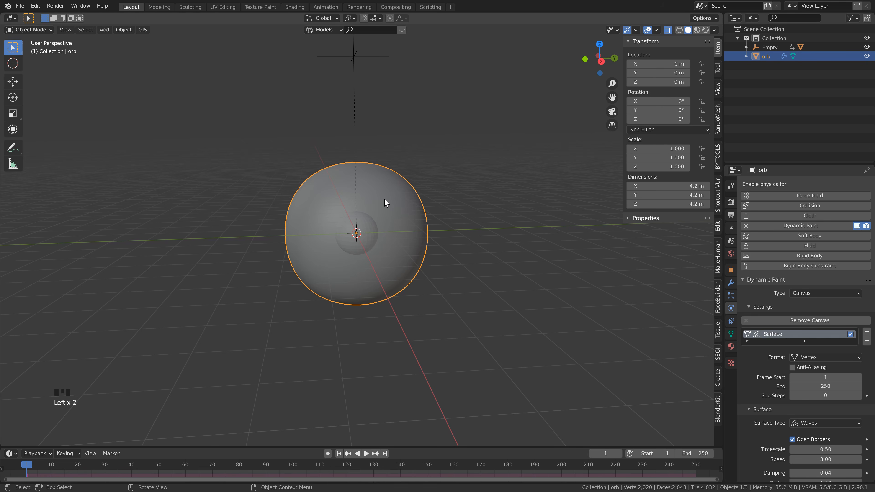
{"action": "key", "text": "i"}
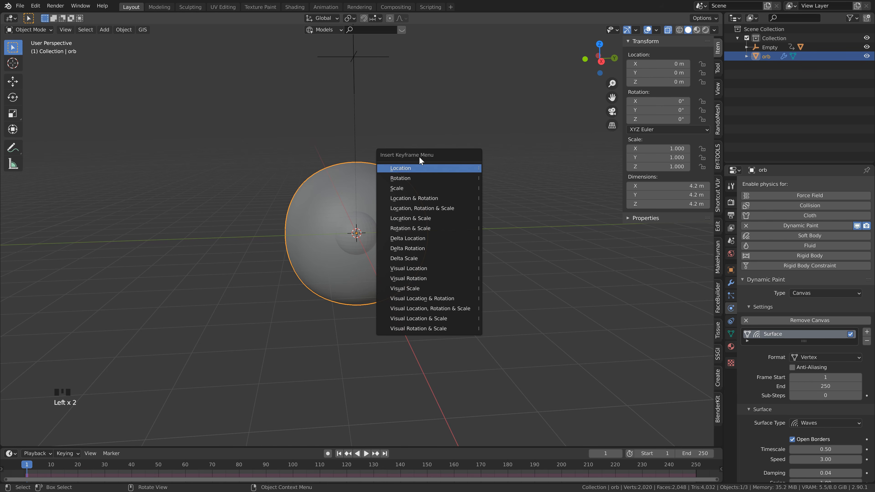
{"action": "left_click", "coordinate": [406, 179]}
Step: Keyframe the orb's rotation at frame 250 with X 214°, Y 263° and Z -168°
{"action": "left_click", "coordinate": [386, 454]}
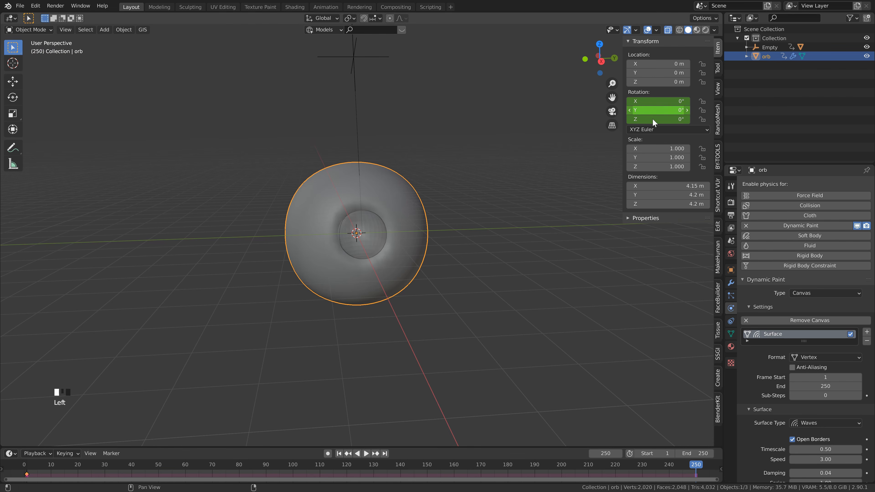
{"action": "left_click_drag", "start_coordinate": [651, 110], "coordinate": [170, 90]}
{"action": "left_click_drag", "start_coordinate": [651, 119], "coordinate": [427, 134]}
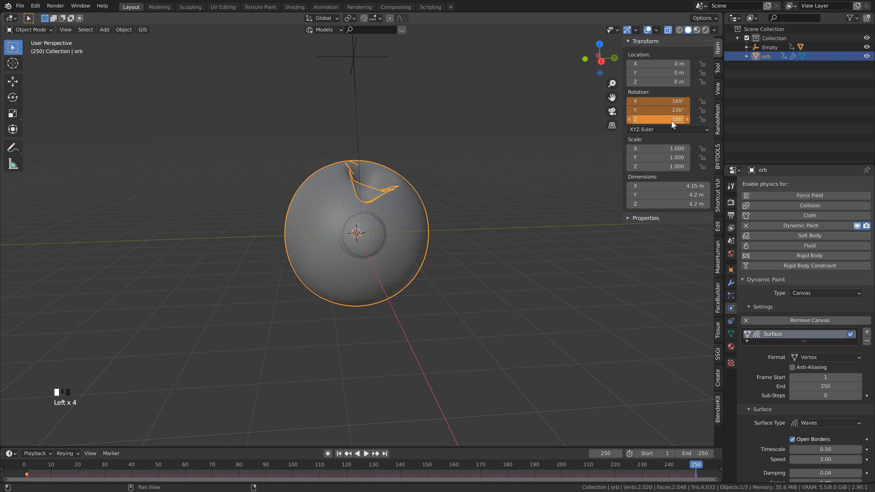
{"action": "left_click_drag", "start_coordinate": [669, 119], "coordinate": [565, 120]}
{"action": "mouse_move", "coordinate": [671, 101]}
{"action": "left_mouse_down"}
{"action": "mouse_move", "coordinate": [685, 101]}
{"action": "mouse_move", "coordinate": [666, 109]}
{"action": "left_mouse_up"}
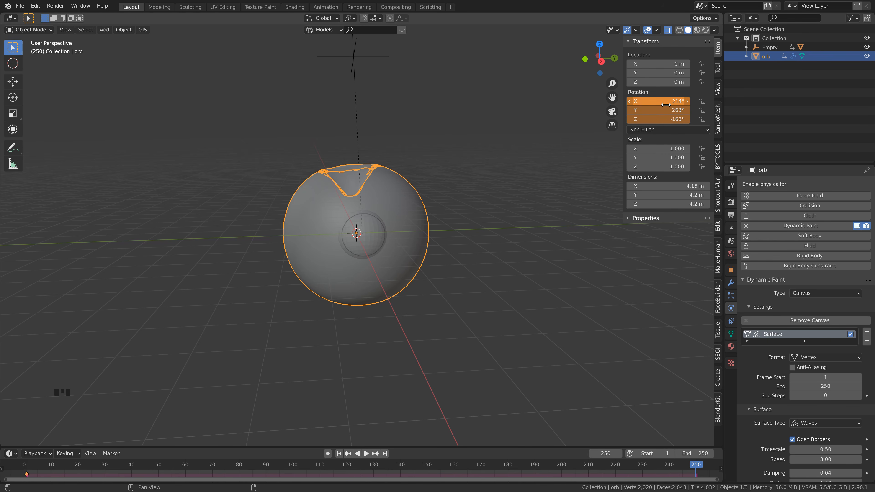
{"action": "key", "text": "i"}
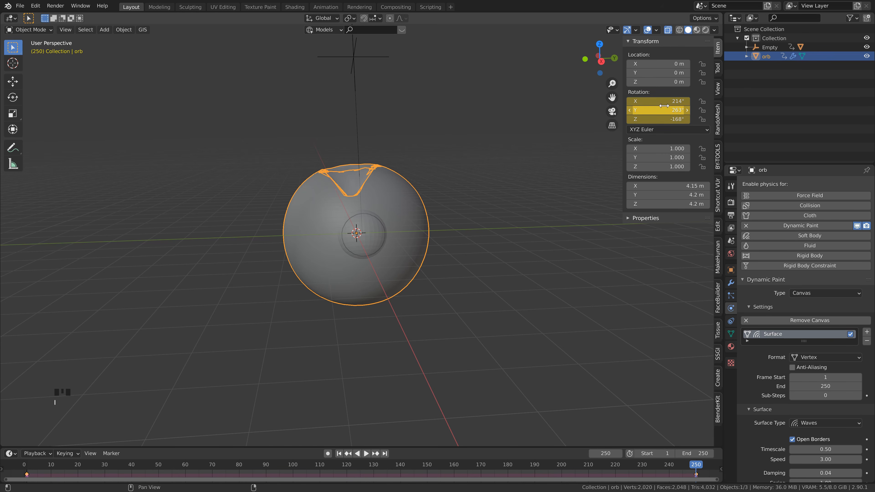
Step: Play the animation from the first frame to review the waves on the rotating orb
{"action": "key", "text": "shift+Left"}
{"action": "key", "text": "space"}
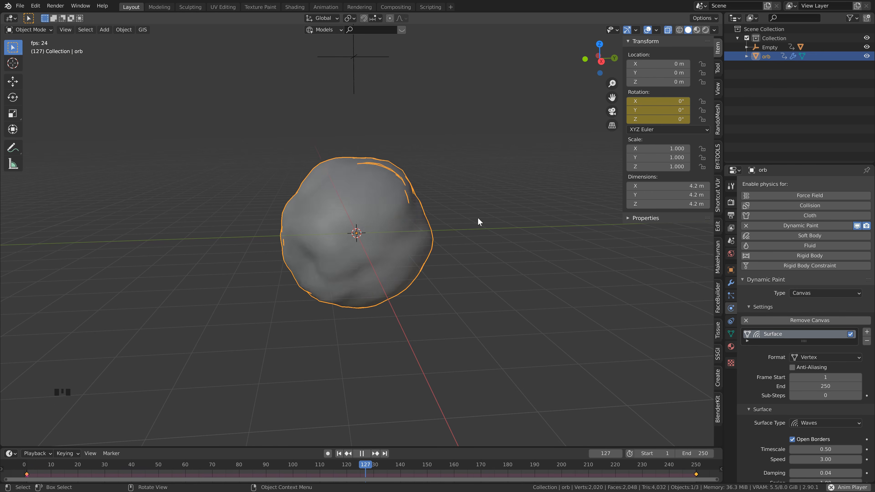
{"action": "key", "text": "space"}
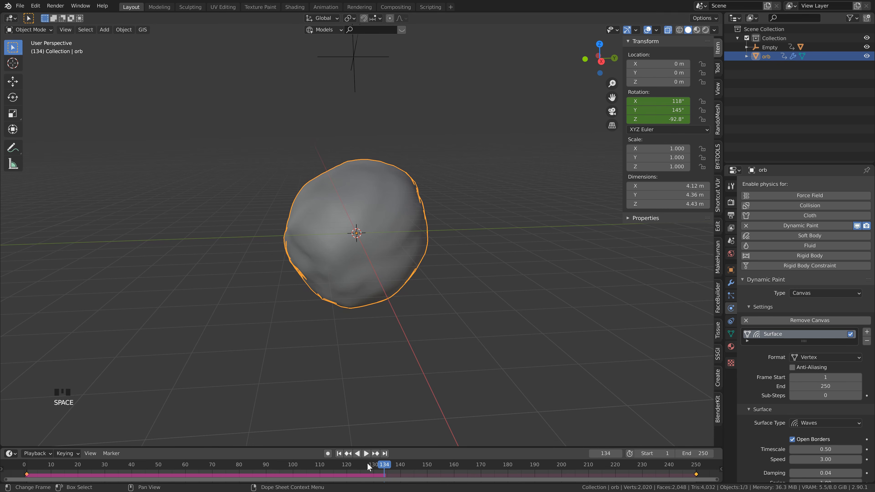
{"action": "key", "text": "shift+Left"}
{"action": "key", "text": "shift+Left"}
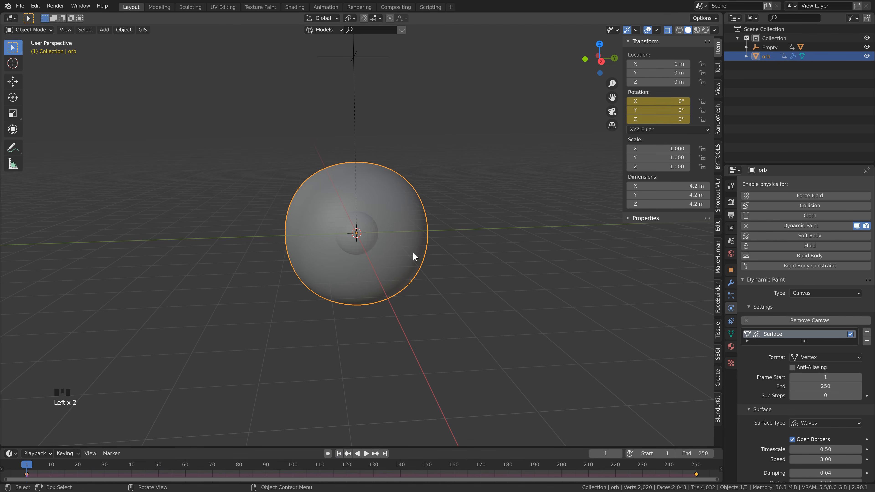
{"action": "key", "text": "space"}
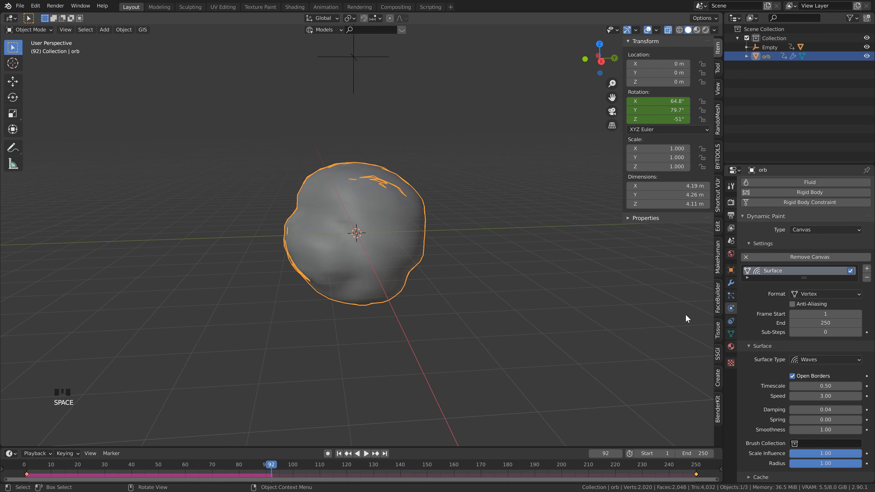
Step: Save the file and add a second Subdivision Surface modifier after the orb's Dynamic Paint, with viewport level 2
{"action": "left_click", "coordinate": [731, 283]}
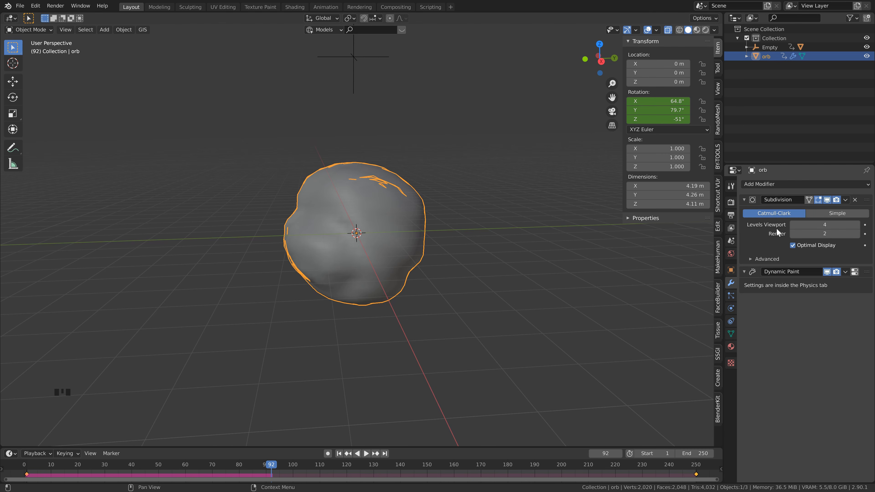
{"action": "key", "text": "ctrl+s"}
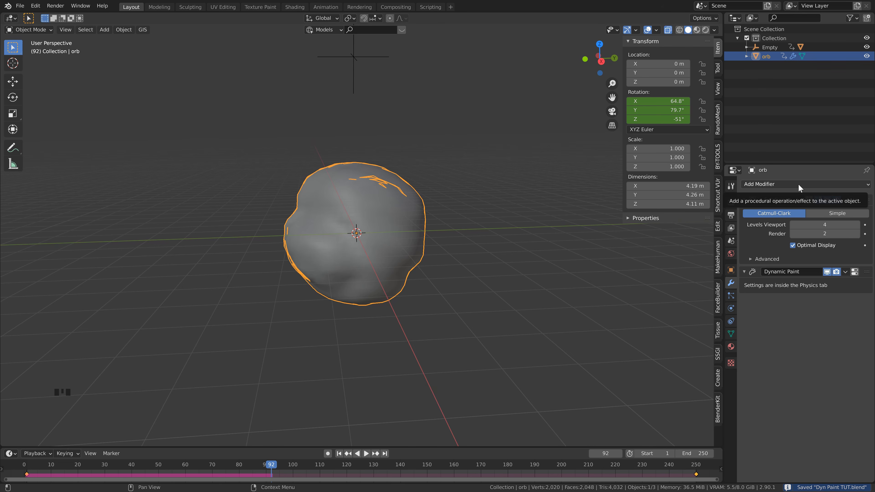
{"action": "left_click", "coordinate": [798, 188]}
{"action": "left_click", "coordinate": [693, 336]}
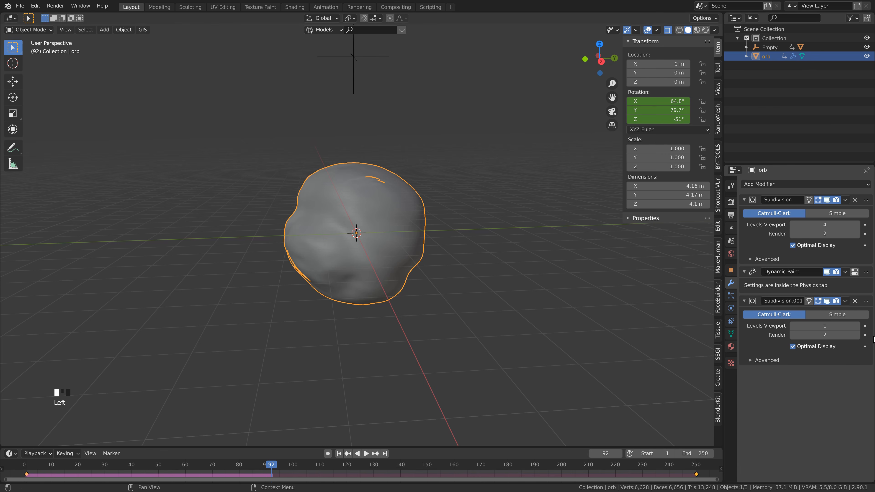
{"action": "left_click", "coordinate": [856, 326]}
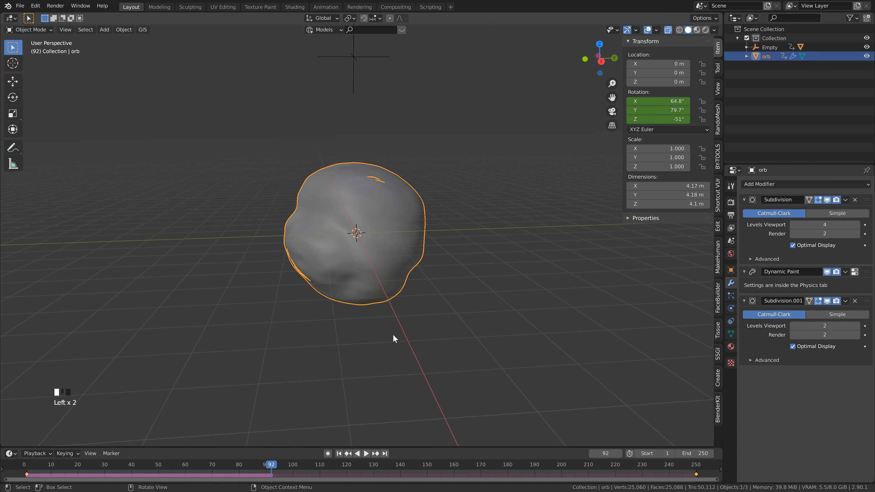
Step: Play the animation from frame 1 to check the smoother orb surface
{"action": "left_click", "coordinate": [339, 453]}
{"action": "key", "text": "space"}
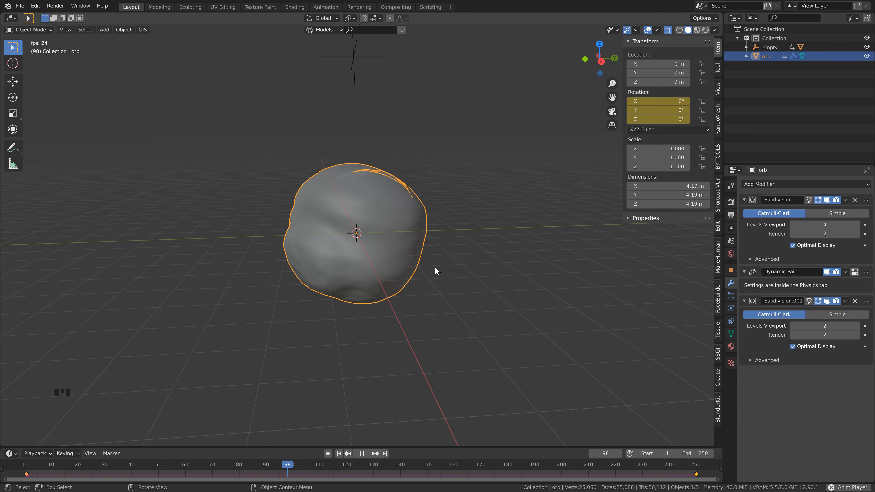
{"action": "key", "text": "space"}
{"action": "left_click", "coordinate": [377, 224]}
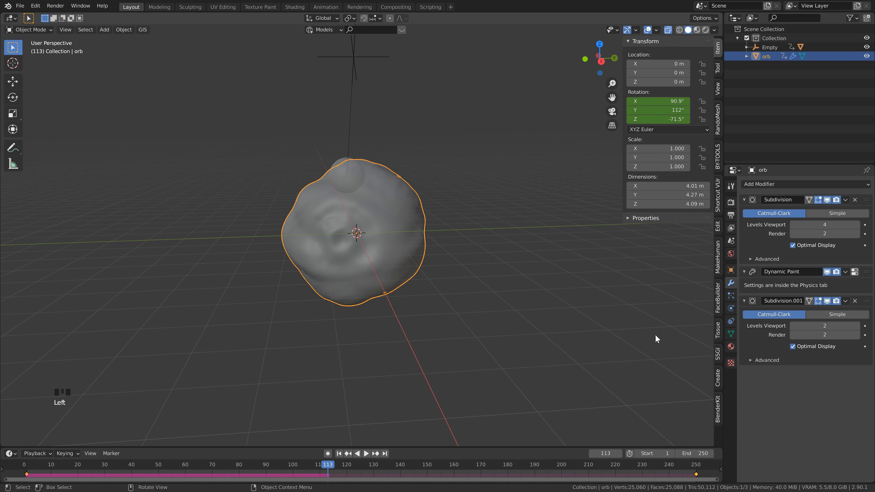
Step: Set the orb's wave spring to 0.75 and smoothness to 0.5, and preview the animation from frame 1
{"action": "left_click", "coordinate": [731, 309]}
{"action": "key", "text": "shift+Left"}
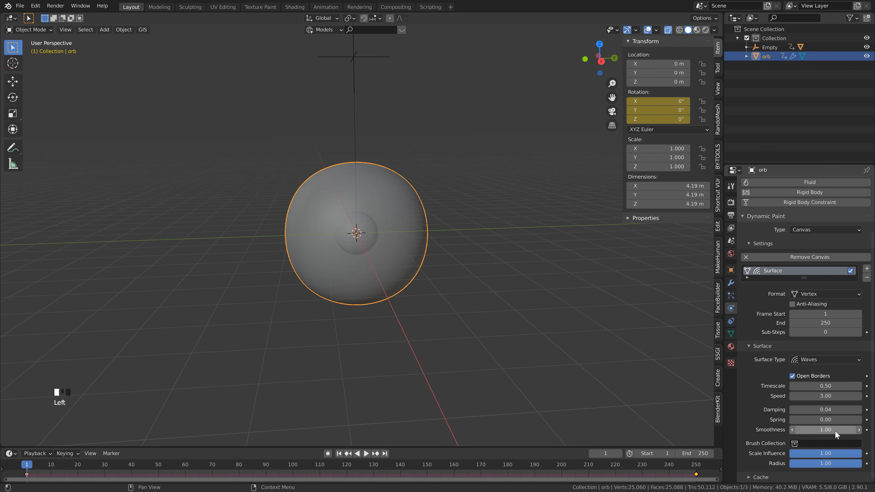
{"action": "left_click", "coordinate": [831, 421]}
{"action": "type", "text": "0.75"}
{"action": "key", "text": "Return"}
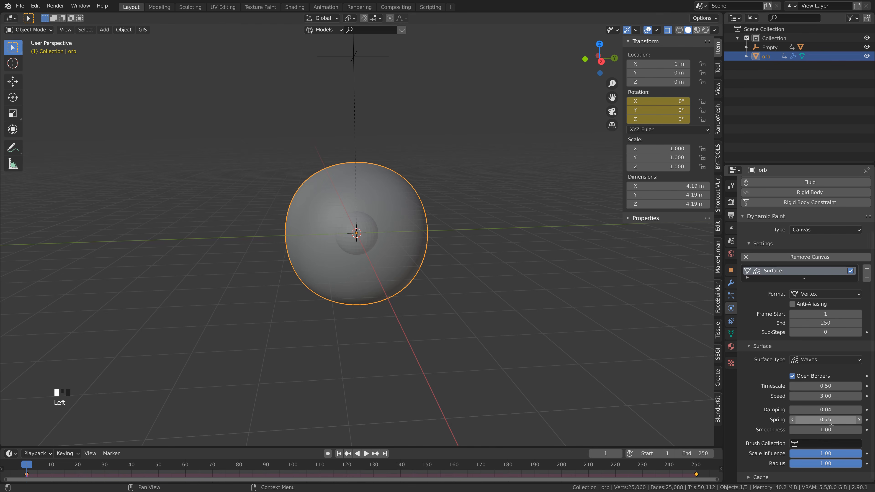
{"action": "left_click", "coordinate": [822, 429]}
{"action": "type", "text": "0.5"}
{"action": "key", "text": "Return"}
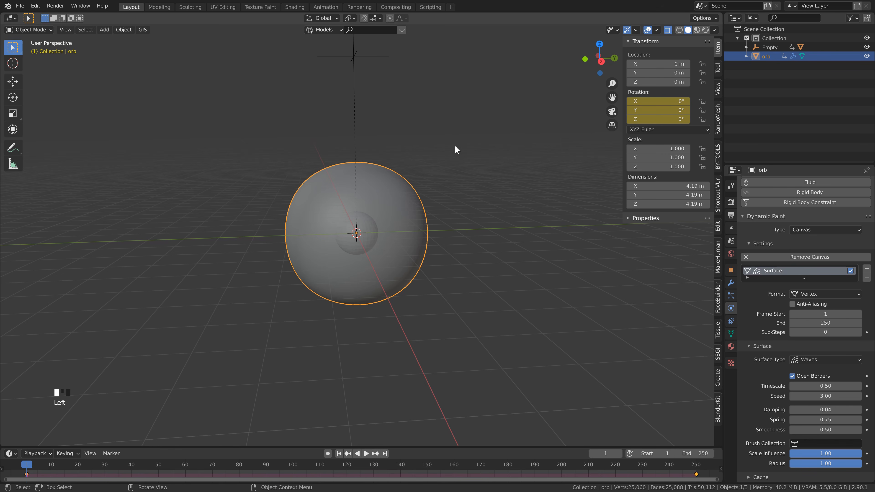
{"action": "key", "text": "space"}
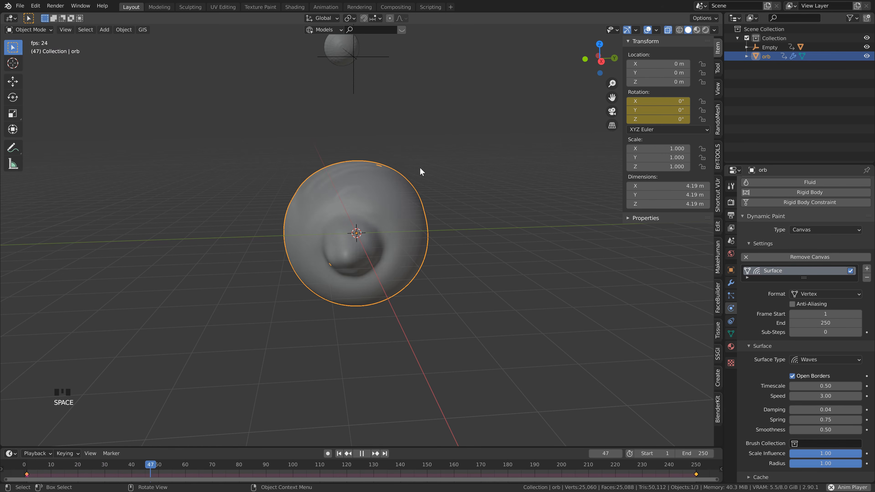
{"action": "key", "text": "space"}
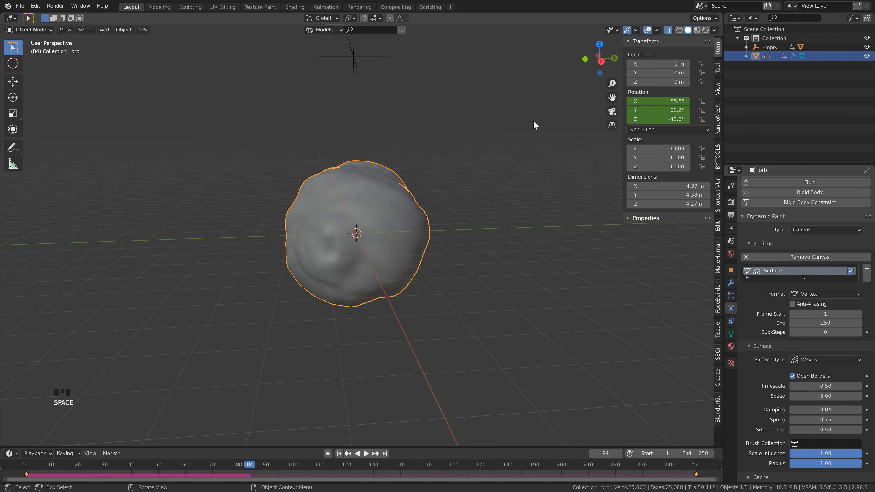
Step: Turn off X-ray display with the sidebar hidden, and bake the orb's Dynamic Paint wave cache for frames 1 to 250
{"action": "left_click", "coordinate": [667, 31]}
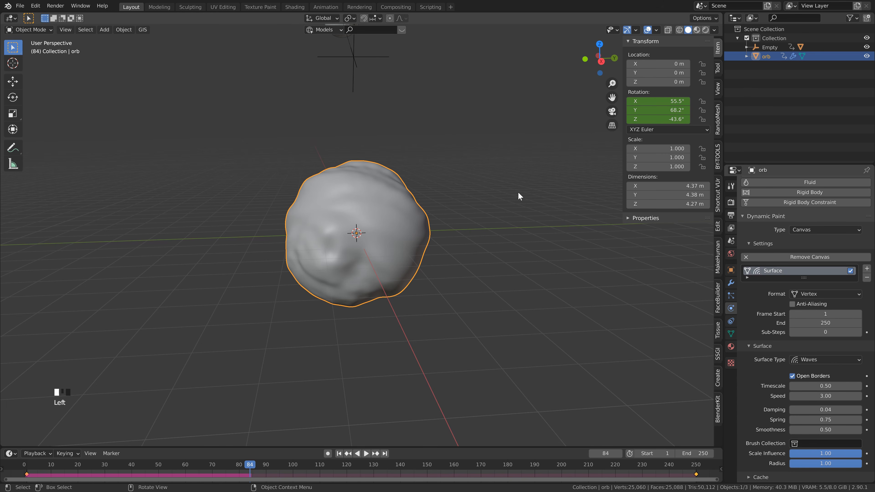
{"action": "key", "text": "n"}
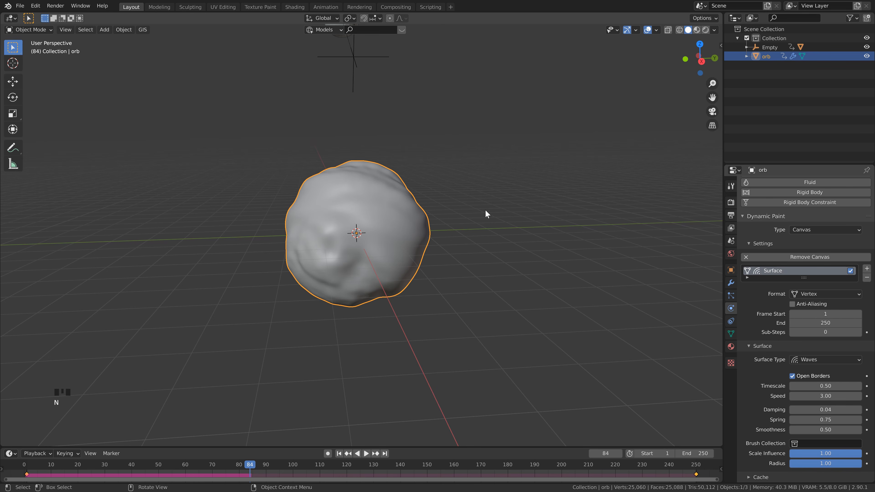
{"action": "double_click", "coordinate": [750, 476]}
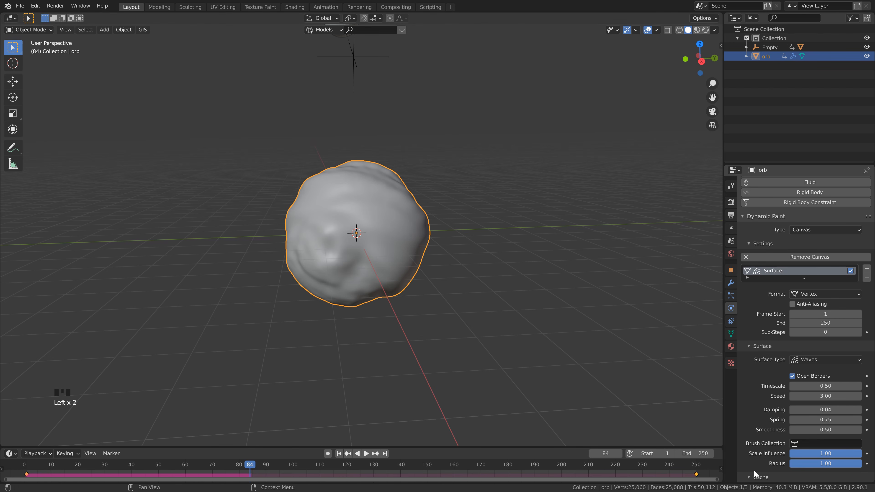
{"action": "scroll", "coordinate": [758, 455], "scroll_direction": "down", "scroll_amount": 7}
{"action": "left_click", "coordinate": [803, 424]}
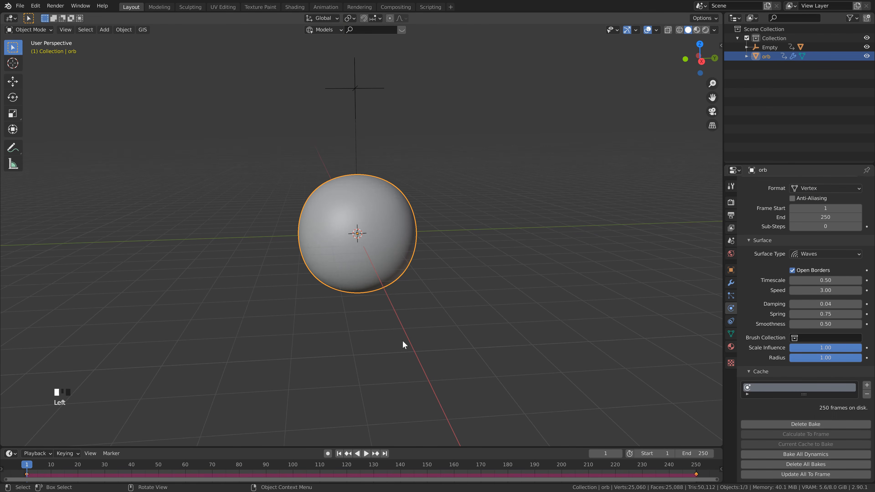
Step: Play the baked animation to review the orb's waves, and return to frame 1
{"action": "key", "text": "space"}
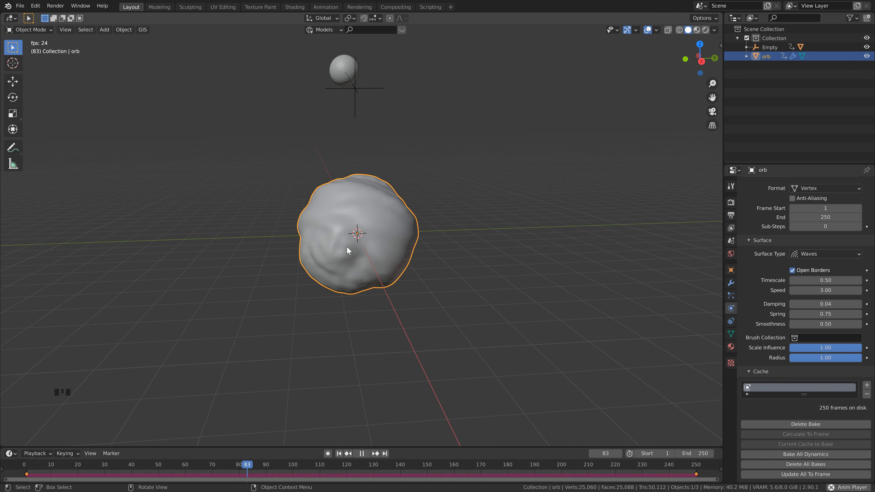
{"action": "key", "text": "space"}
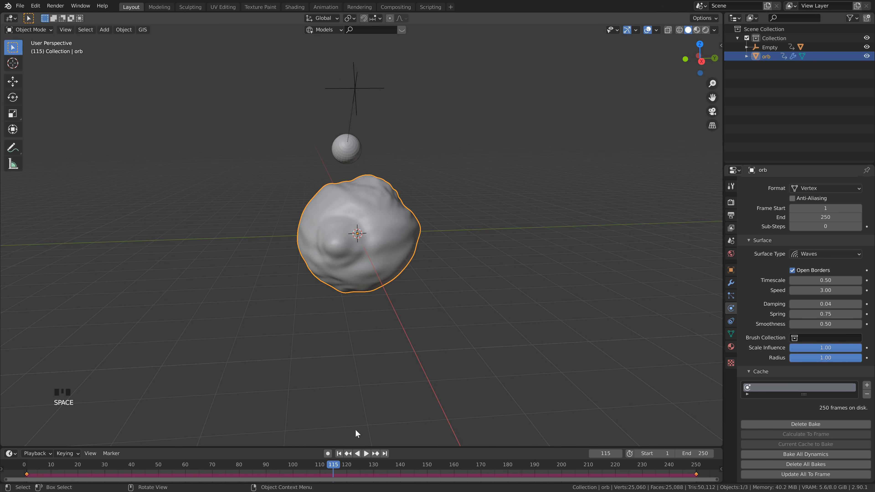
{"action": "left_click", "coordinate": [347, 455]}
Step: Move the orb and the Empty above it together 2 m up along the global Z axis, and deselect them
{"action": "left_click", "coordinate": [389, 342]}
{"action": "scroll", "coordinate": [431, 138], "scroll_direction": "down", "scroll_amount": 1}
{"action": "middle_click_drag", "start_coordinate": [432, 137], "coordinate": [431, 156], "text": "shift"}
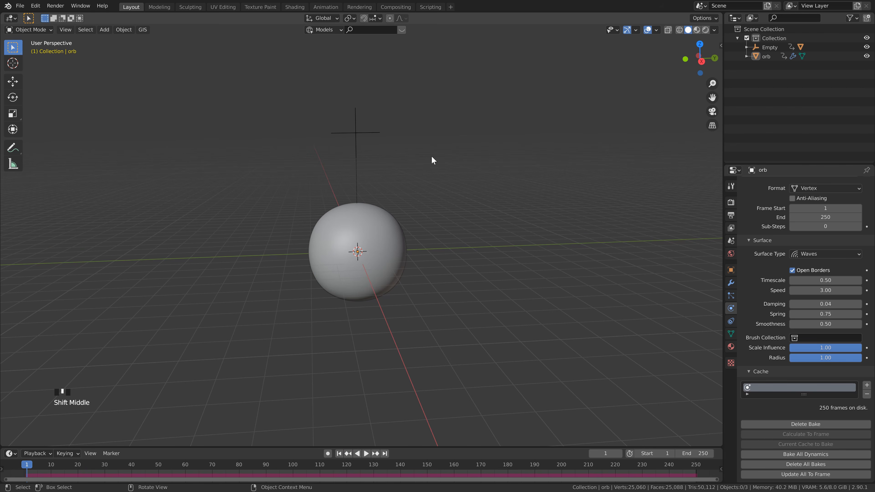
{"action": "left_click", "coordinate": [355, 121]}
{"action": "left_click", "coordinate": [391, 226], "text": "shift"}
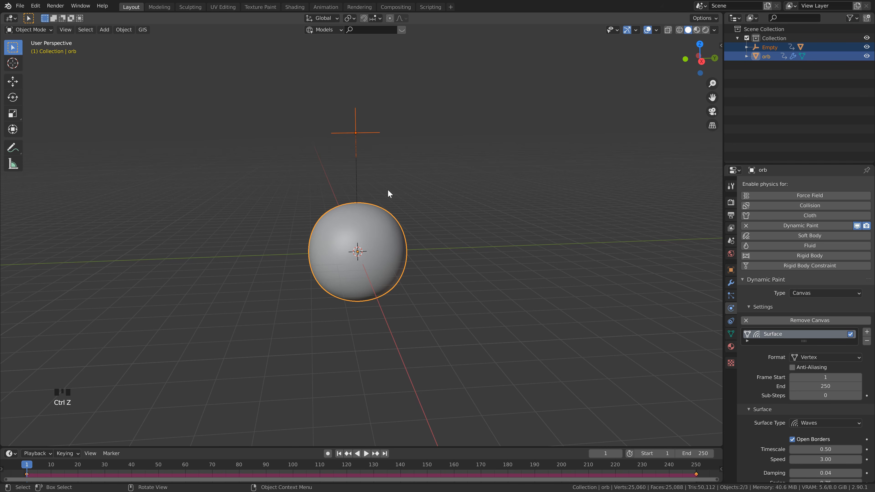
{"action": "type", "text": "gz1"}
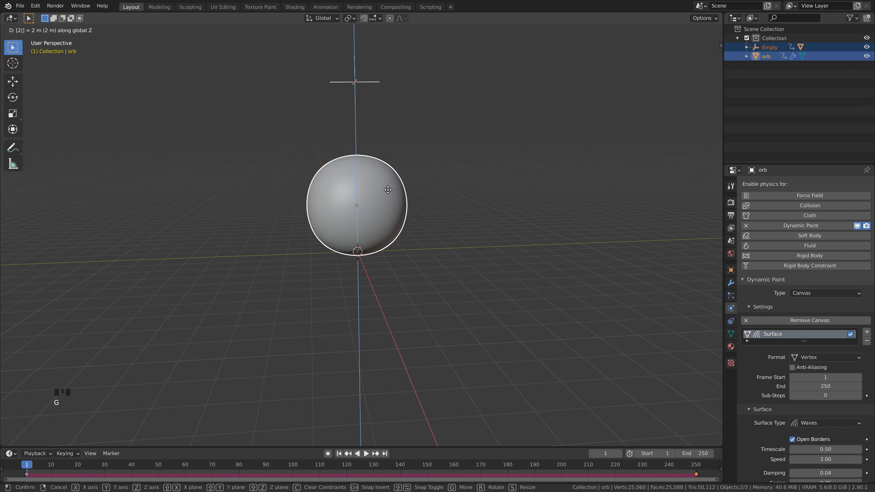
{"action": "key", "text": "Return"}
{"action": "left_click", "coordinate": [416, 177]}
Step: Add a mesh plane at the world origin beneath the orb and scale it by 15 as a floor
{"action": "middle_click_drag", "start_coordinate": [415, 178], "coordinate": [403, 193]}
{"action": "scroll", "coordinate": [407, 184], "scroll_direction": "down", "scroll_amount": 1}
{"action": "middle_click_drag", "start_coordinate": [419, 173], "coordinate": [401, 187], "text": "shift"}
{"action": "scroll", "coordinate": [402, 186], "scroll_direction": "down", "scroll_amount": 1}
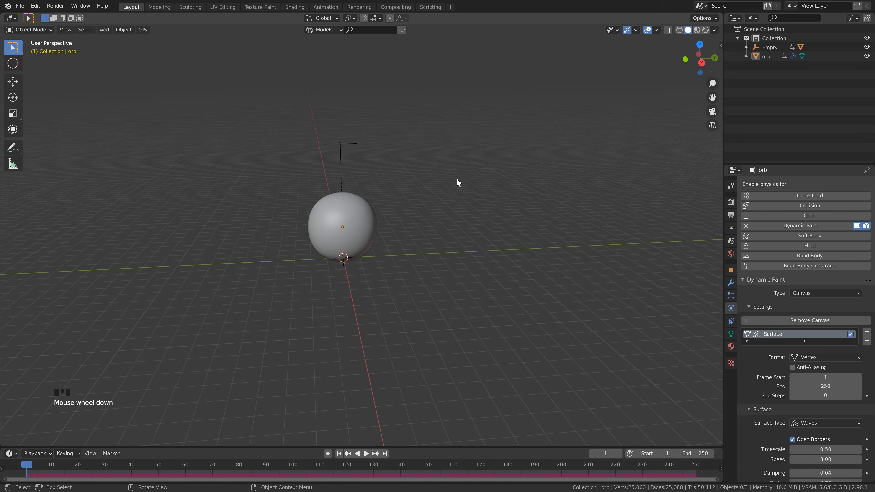
{"action": "key", "text": "shift+a"}
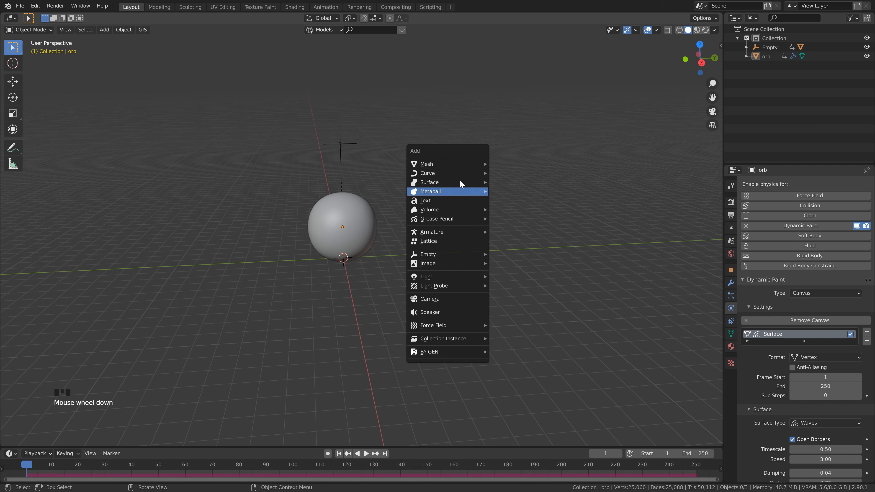
{"action": "mouse_move", "coordinate": [465, 163]}
{"action": "left_click", "coordinate": [496, 165]}
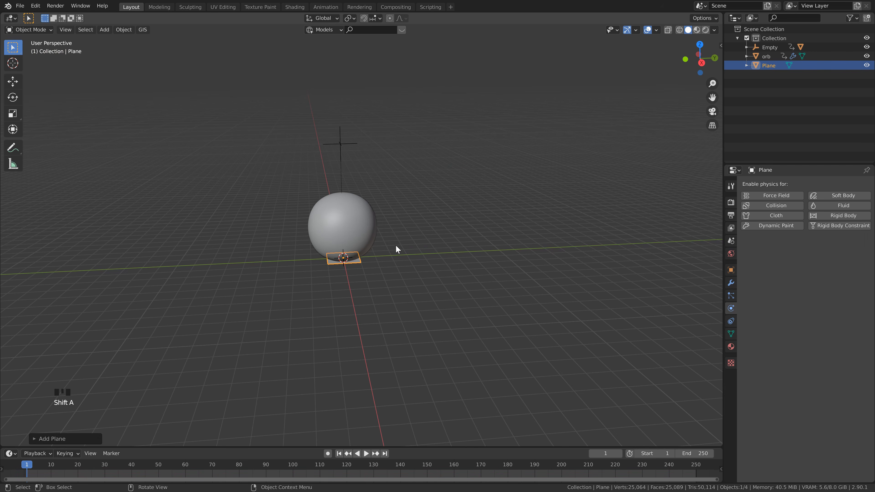
{"action": "type", "text": "s15"}
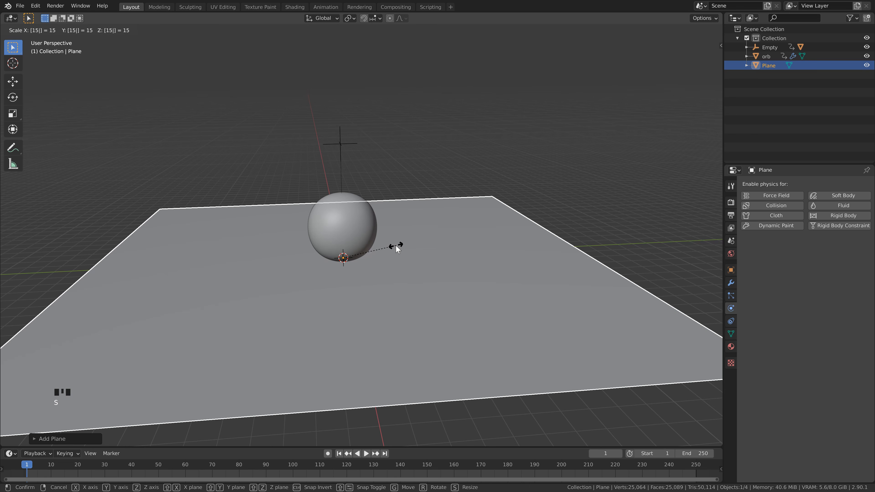
{"action": "key", "text": "Return"}
{"action": "scroll", "coordinate": [267, 360], "scroll_direction": "down", "scroll_amount": 2}
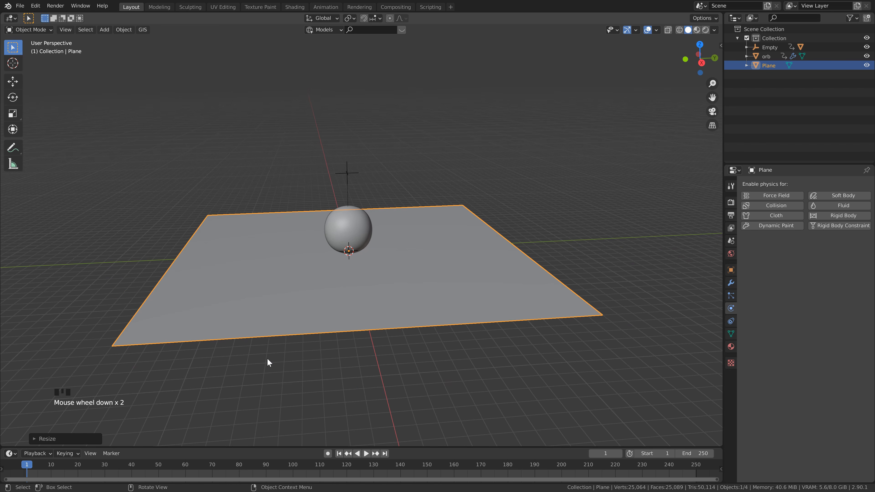
{"action": "scroll", "coordinate": [424, 271], "scroll_direction": "up", "scroll_amount": 1}
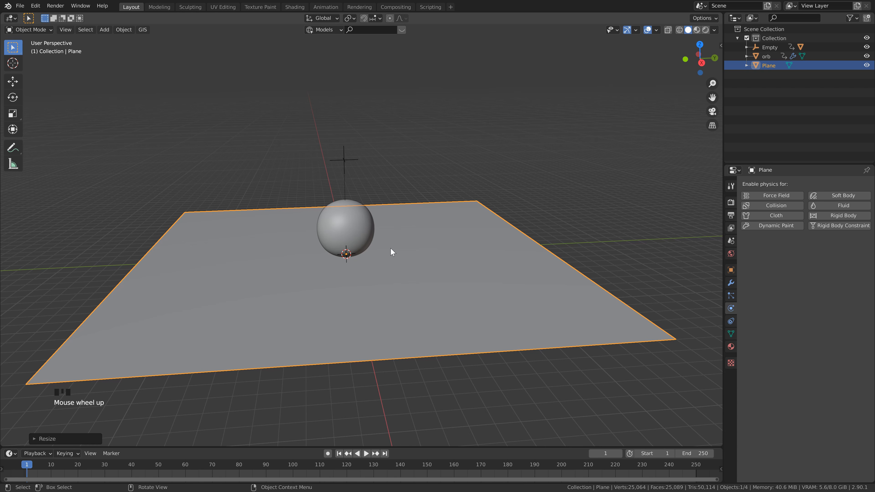
{"action": "middle_click_drag", "start_coordinate": [391, 249], "coordinate": [442, 265]}
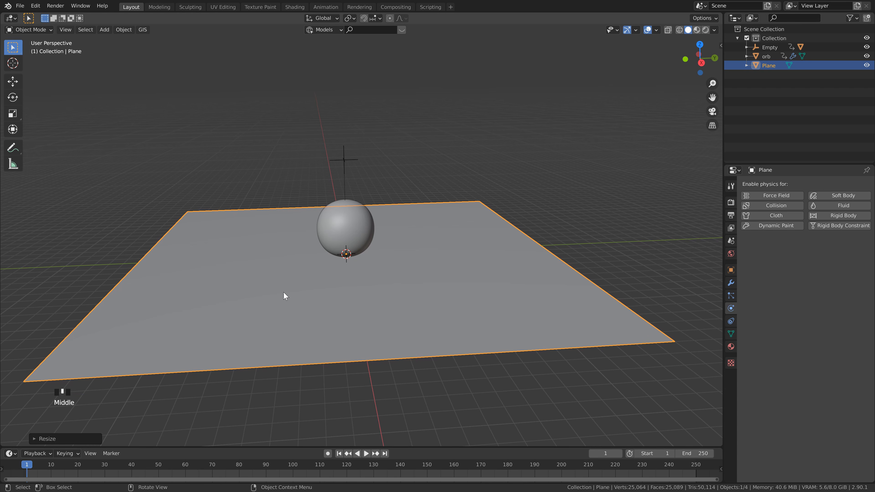
{"action": "scroll", "coordinate": [411, 260], "scroll_direction": "down", "scroll_amount": 1}
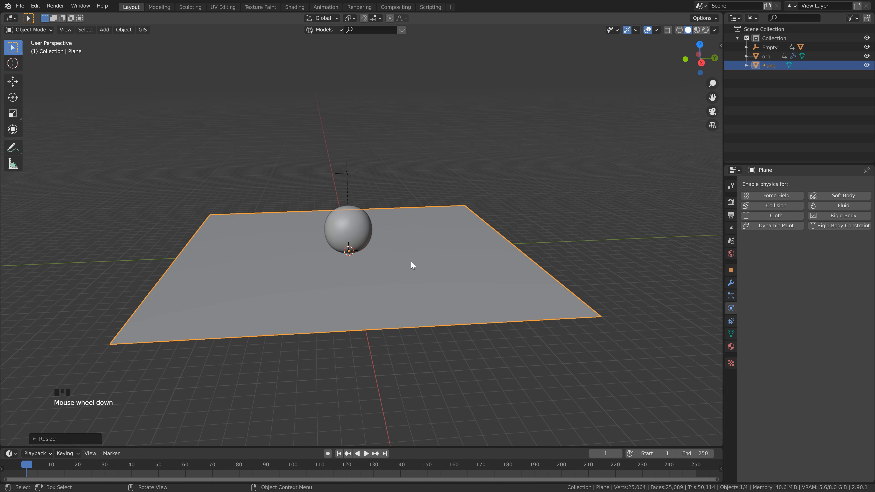
{"action": "scroll", "coordinate": [411, 260], "scroll_direction": "up", "scroll_amount": 1}
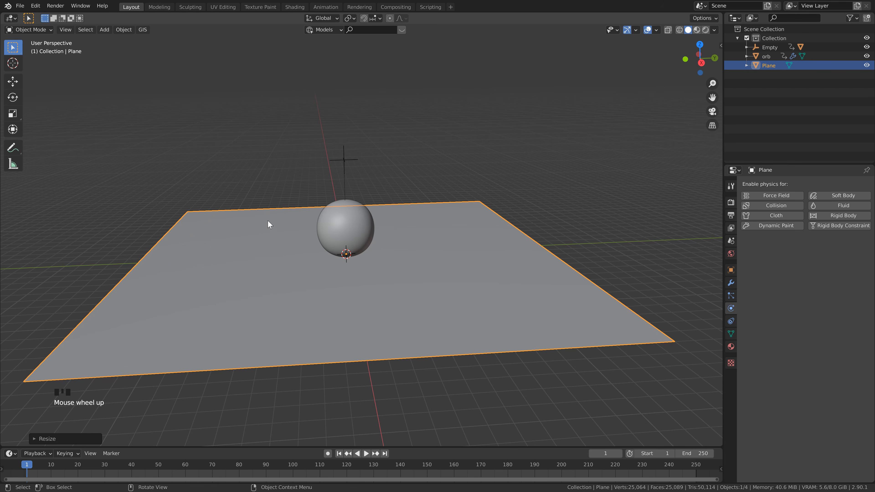
{"action": "scroll", "coordinate": [285, 227], "scroll_direction": "down", "scroll_amount": 1}
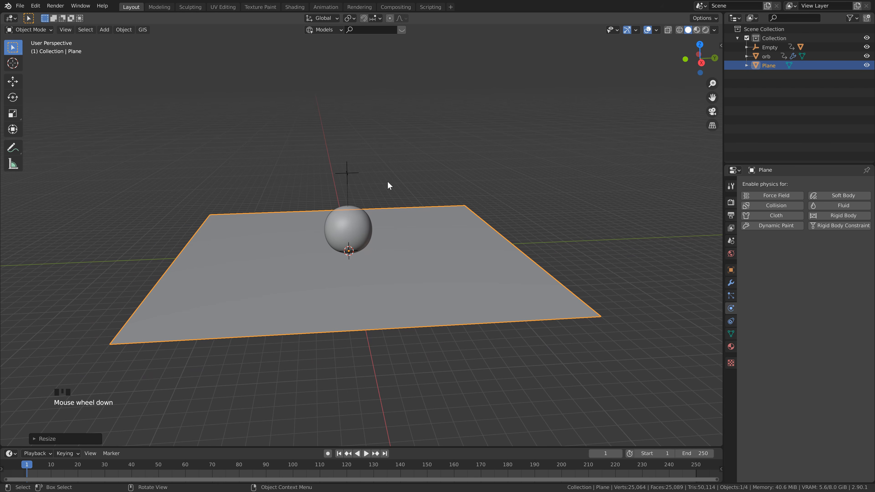
{"action": "middle_click_drag", "start_coordinate": [369, 263], "coordinate": [417, 300]}
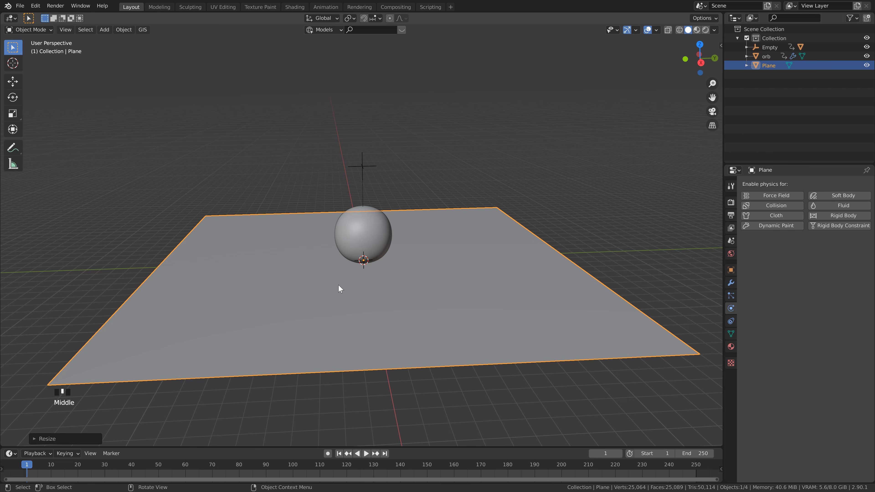
{"action": "scroll", "coordinate": [470, 248], "scroll_direction": "down", "scroll_amount": 3}
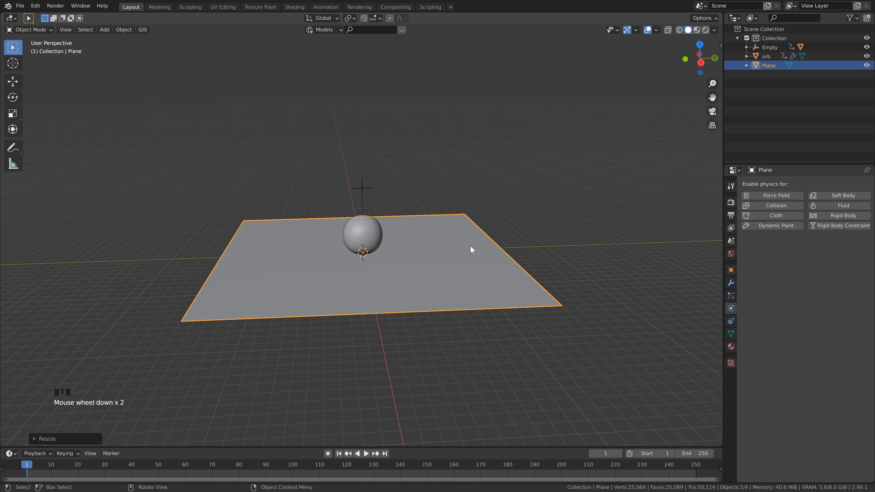
{"action": "scroll", "coordinate": [451, 251], "scroll_direction": "up", "scroll_amount": 1}
{"action": "scroll", "coordinate": [489, 292], "scroll_direction": "down", "scroll_amount": 1}
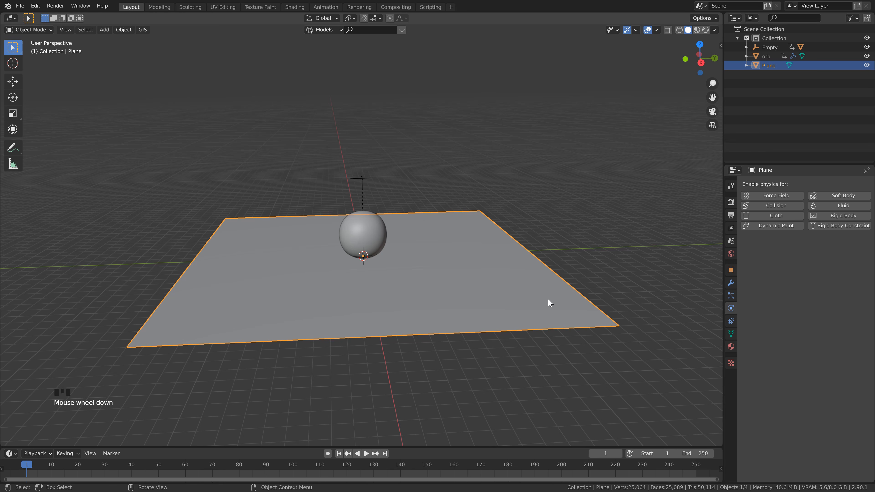
Step: Duplicate the floor plane and move the copy about 16.81 m up along the global Z axis
{"action": "key", "text": "shift+d"}
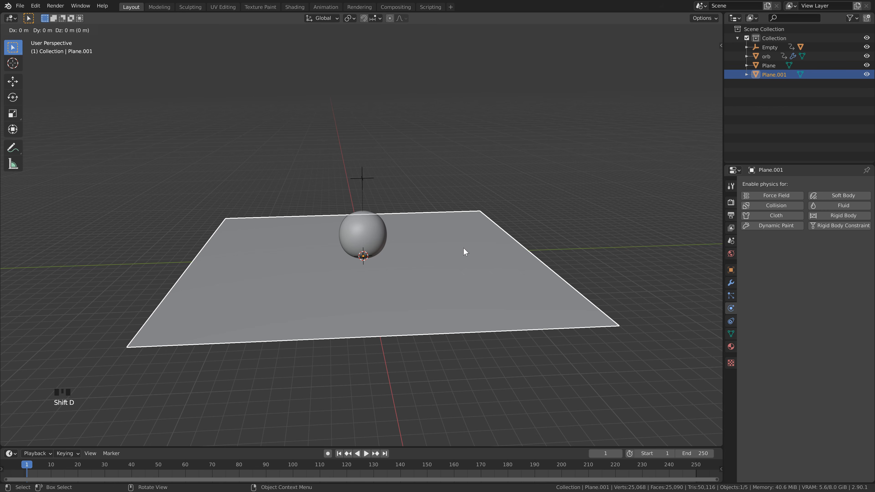
{"action": "key", "text": "z"}
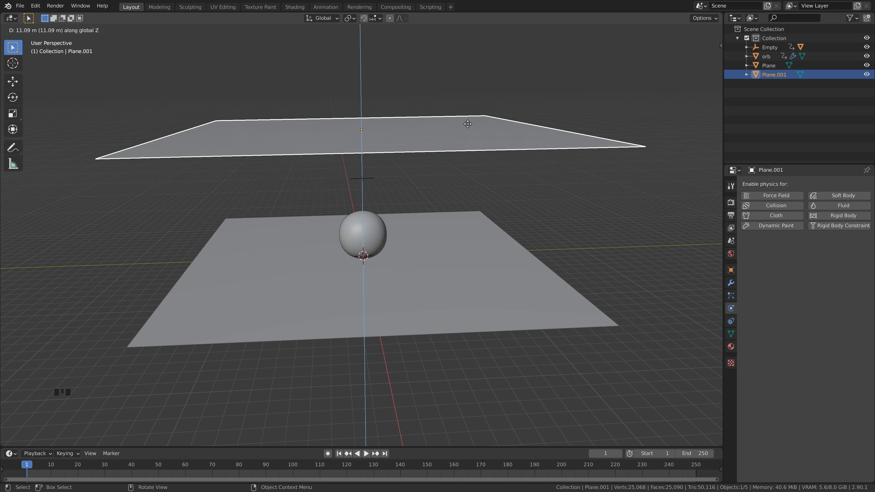
{"action": "left_click", "coordinate": [465, 52]}
{"action": "scroll", "coordinate": [502, 121], "scroll_direction": "down", "scroll_amount": 5}
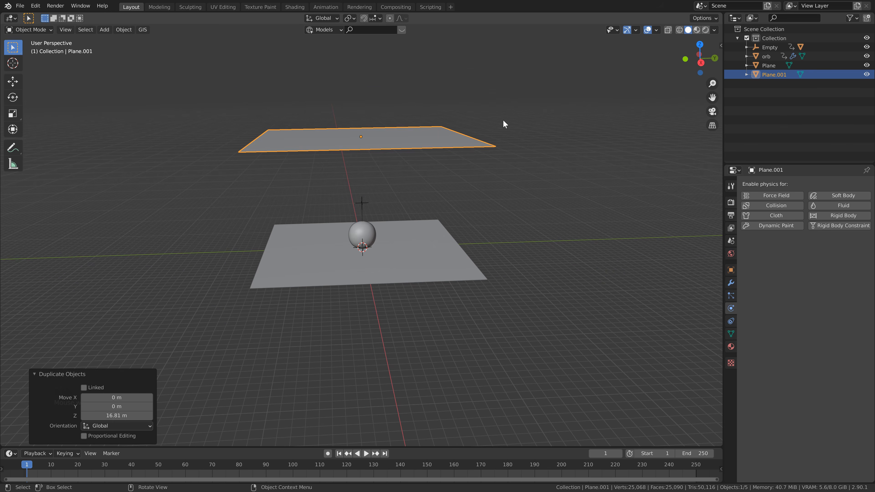
Step: Tilt the raised plane over the orb by rotating it about 66.5° from the front and about 32.1° from the side view
{"action": "scroll", "coordinate": [478, 125], "scroll_direction": "up", "scroll_amount": 2}
{"action": "middle_click_drag", "start_coordinate": [380, 191], "coordinate": [375, 188]}
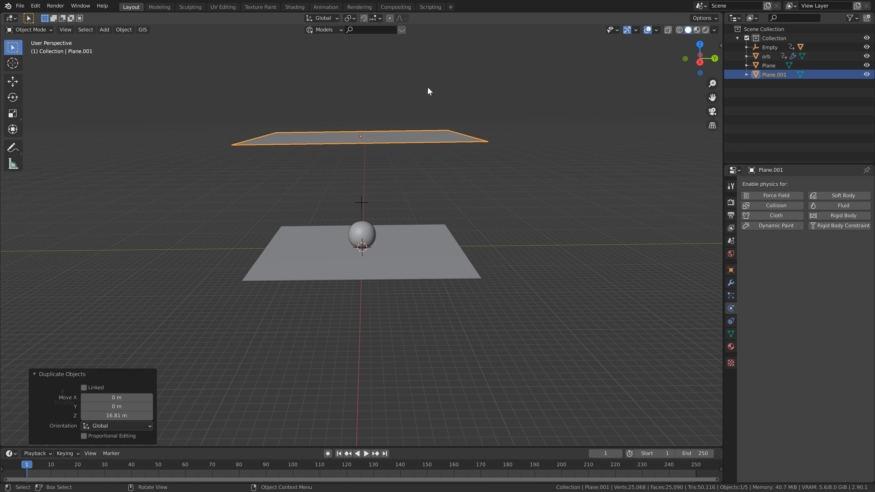
{"action": "key", "text": "r"}
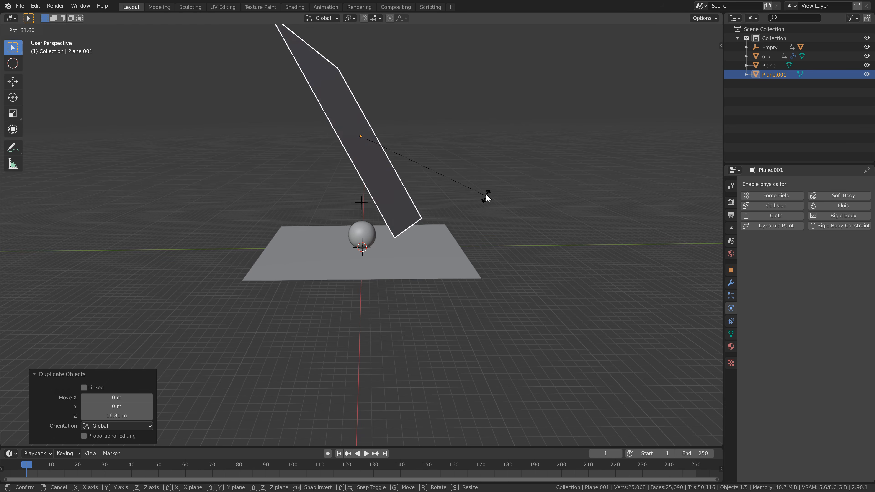
{"action": "left_click", "coordinate": [484, 208]}
{"action": "middle_click_drag", "start_coordinate": [484, 208], "coordinate": [383, 195]}
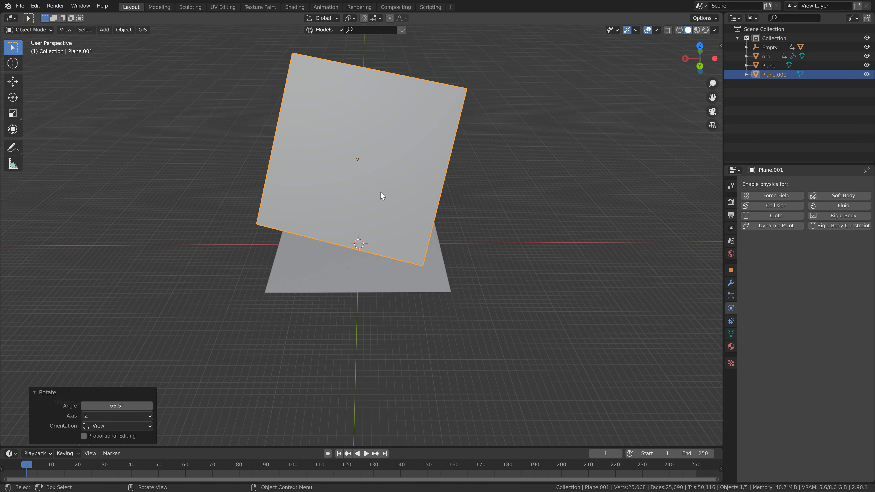
{"action": "key", "text": "r"}
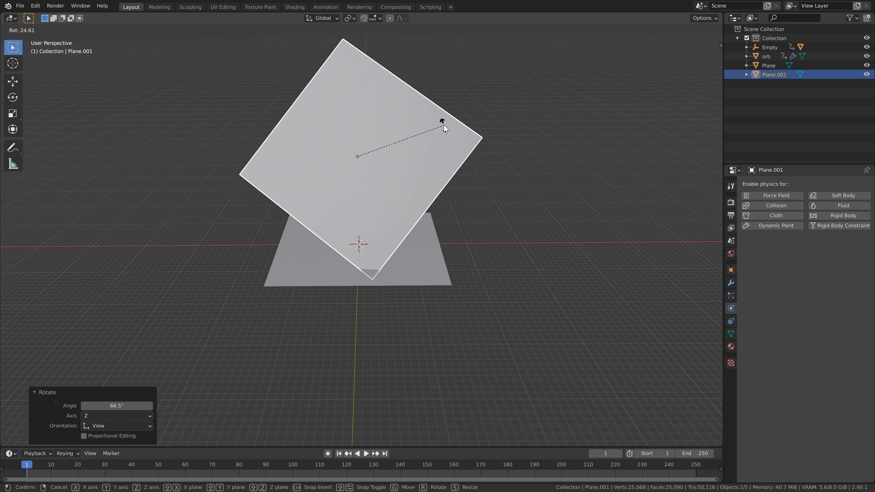
{"action": "left_click", "coordinate": [459, 144]}
{"action": "middle_click_drag", "start_coordinate": [232, 229], "coordinate": [331, 223]}
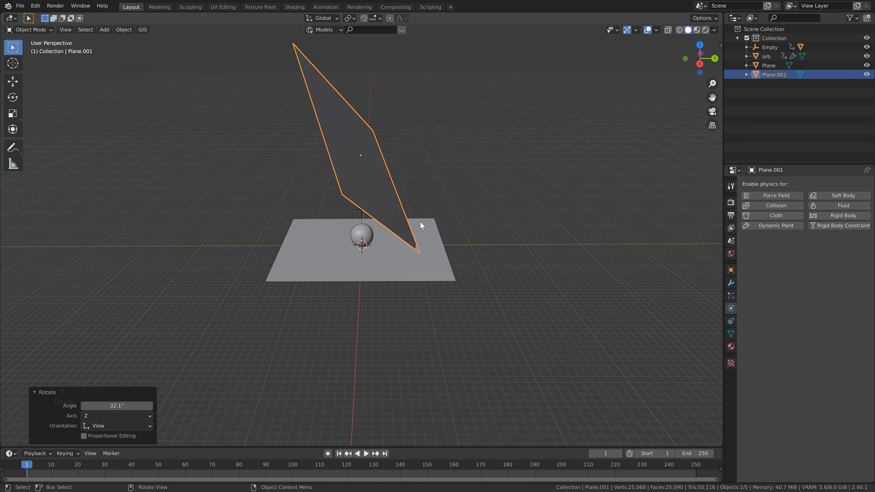
Step: Raise the tilted plane about 4.95 m along the global Z axis
{"action": "key", "text": "g"}
{"action": "key", "text": "z"}
{"action": "left_click", "coordinate": [424, 193]}
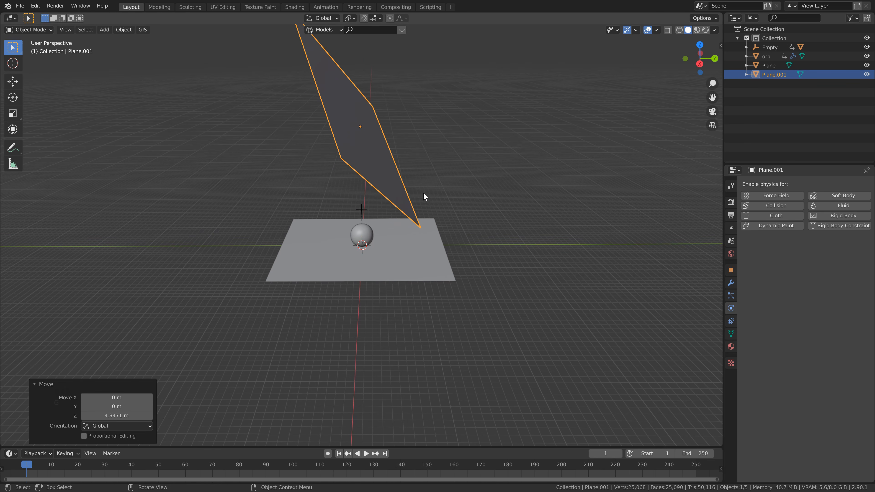
Step: Subdivide the tilted plane's mesh in Edit Mode with 75 cuts
{"action": "key", "text": "Tab"}
{"action": "key", "text": "Tab"}
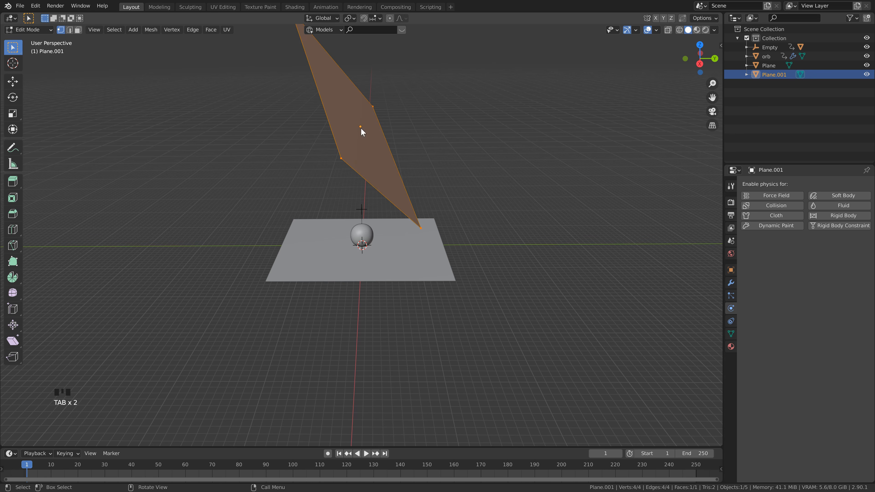
{"action": "left_click", "coordinate": [48, 31]}
{"action": "right_click", "coordinate": [356, 111]}
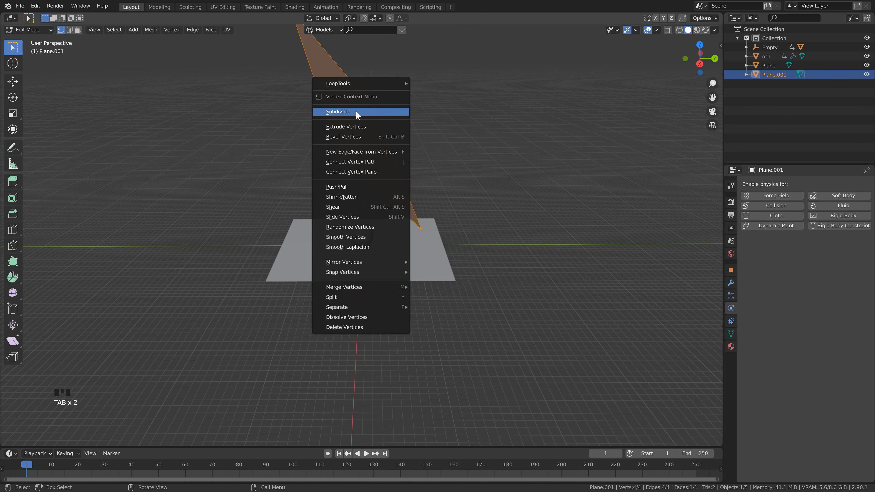
{"action": "left_click", "coordinate": [355, 110]}
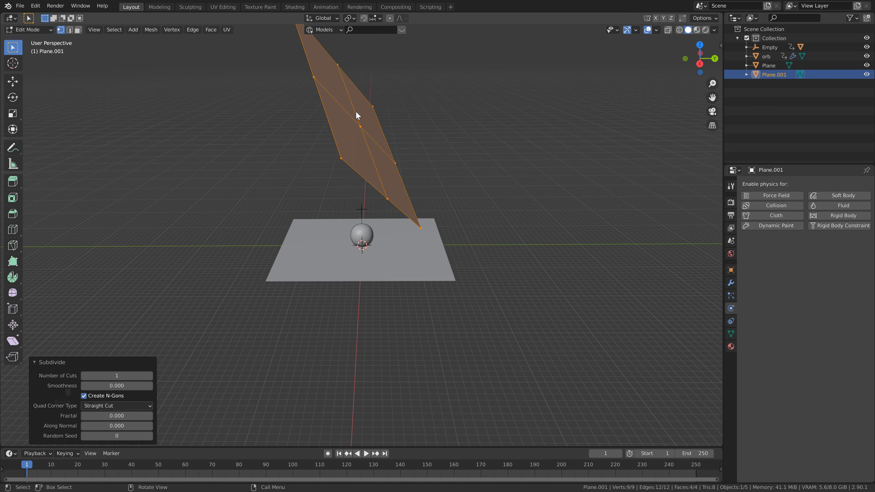
{"action": "left_click", "coordinate": [116, 375]}
{"action": "type", "text": "75"}
{"action": "key", "text": "Return"}
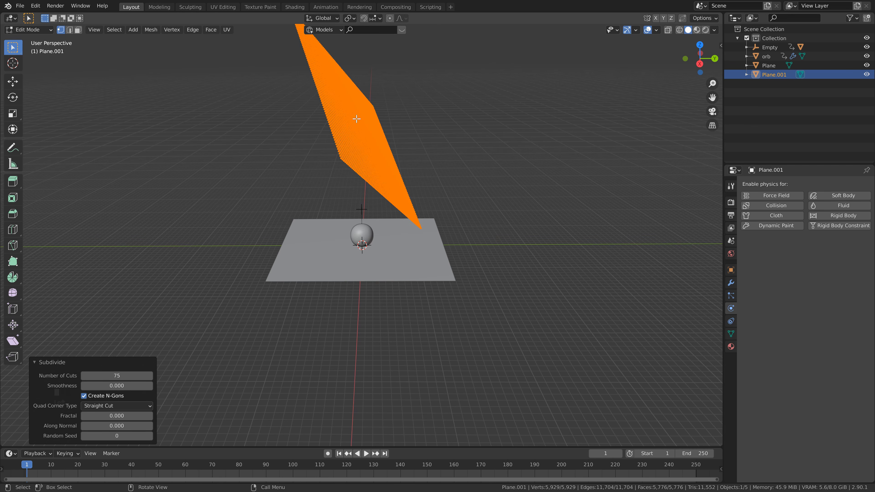
Step: Return the tilted plane to Object Mode and give it Cloth physics
{"action": "key", "text": "Tab"}
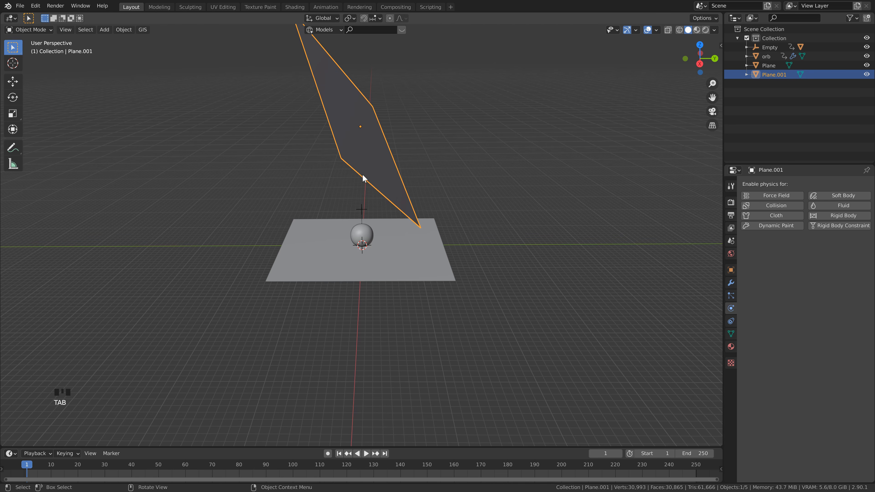
{"action": "left_click", "coordinate": [29, 29]}
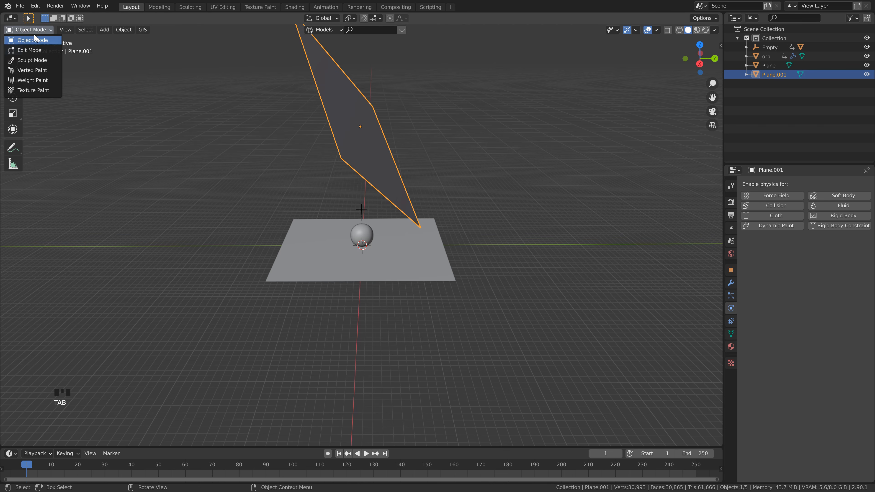
{"action": "left_click", "coordinate": [28, 45]}
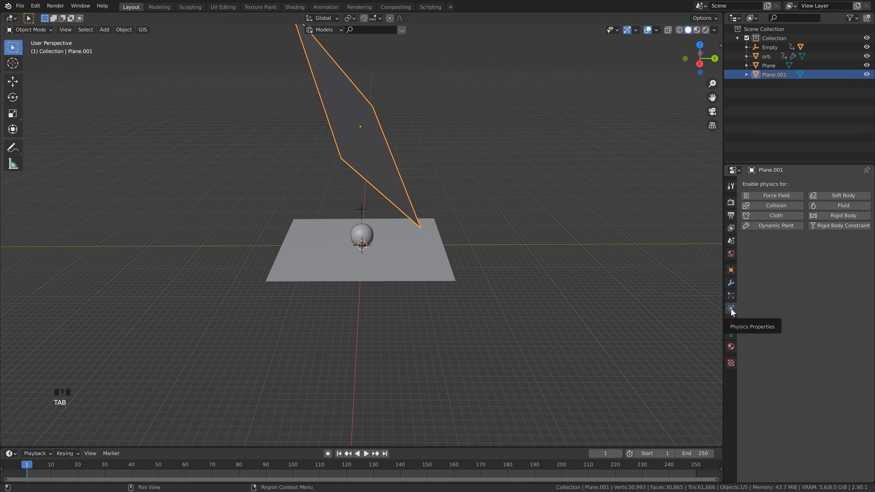
{"action": "left_click", "coordinate": [774, 216]}
{"action": "scroll", "coordinate": [757, 362], "scroll_direction": "down", "scroll_amount": 8}
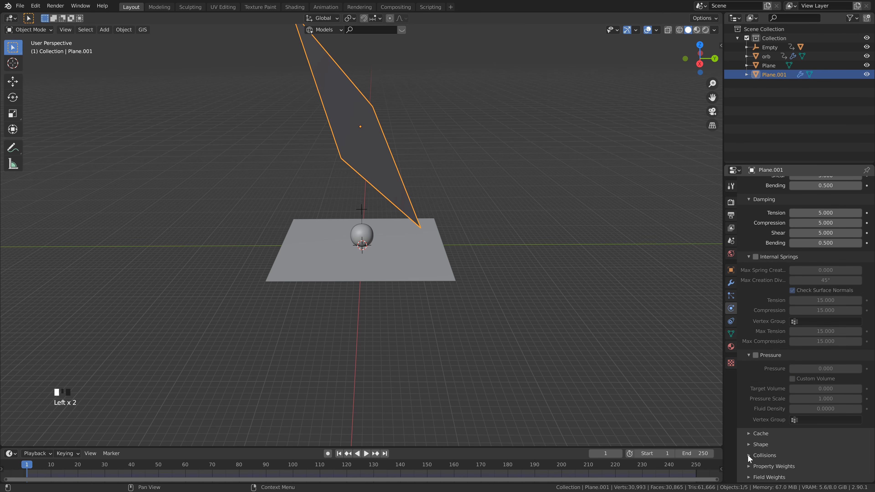
Step: Enable Self Collisions in the tilted plane's cloth collision settings
{"action": "left_click", "coordinate": [747, 455]}
{"action": "scroll", "coordinate": [748, 456], "scroll_direction": "down", "scroll_amount": 4}
{"action": "scroll", "coordinate": [748, 455], "scroll_direction": "down", "scroll_amount": 2}
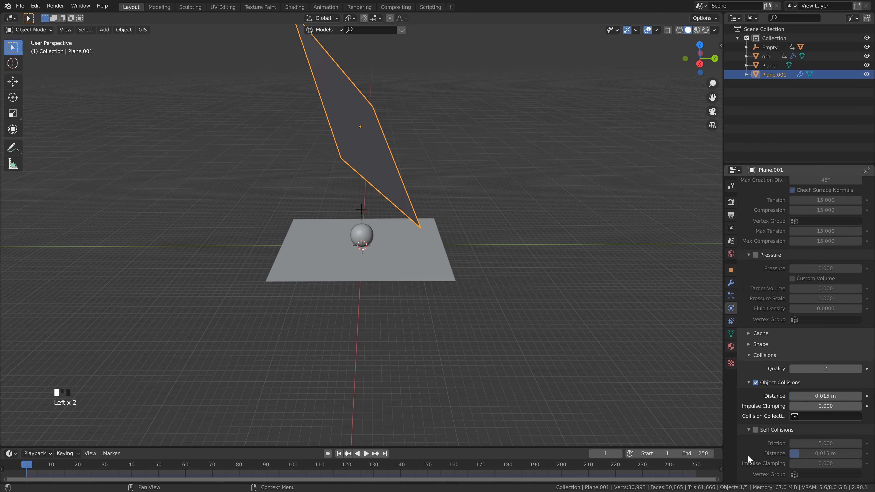
{"action": "left_click", "coordinate": [755, 432]}
{"action": "scroll", "coordinate": [755, 431], "scroll_direction": "down", "scroll_amount": 2}
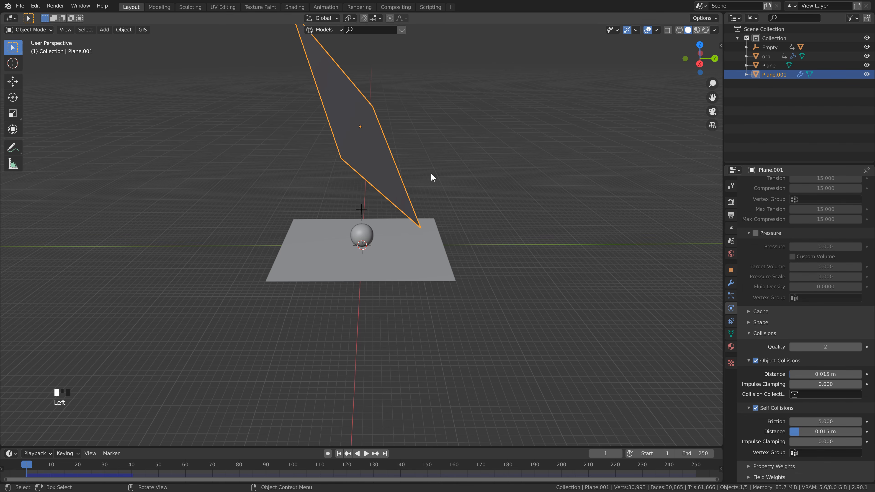
Step: Give the floor plane Collision physics with cloth damping 1.000 and friction 80.000, and scale the floor up evenly
{"action": "left_click", "coordinate": [426, 260]}
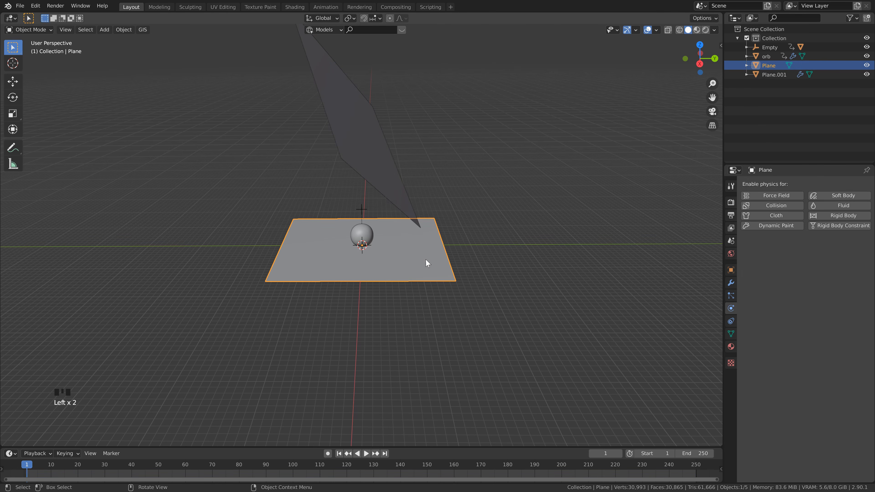
{"action": "left_click", "coordinate": [761, 207]}
{"action": "key", "text": "s"}
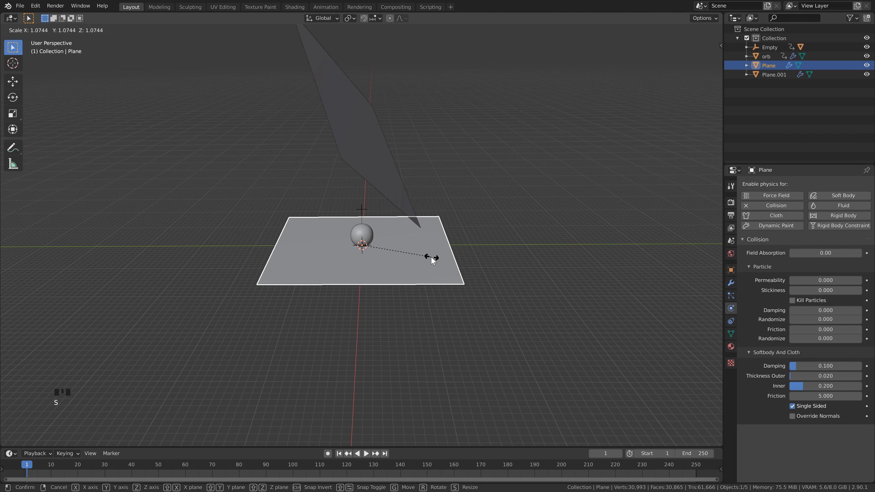
{"action": "left_click", "coordinate": [459, 256]}
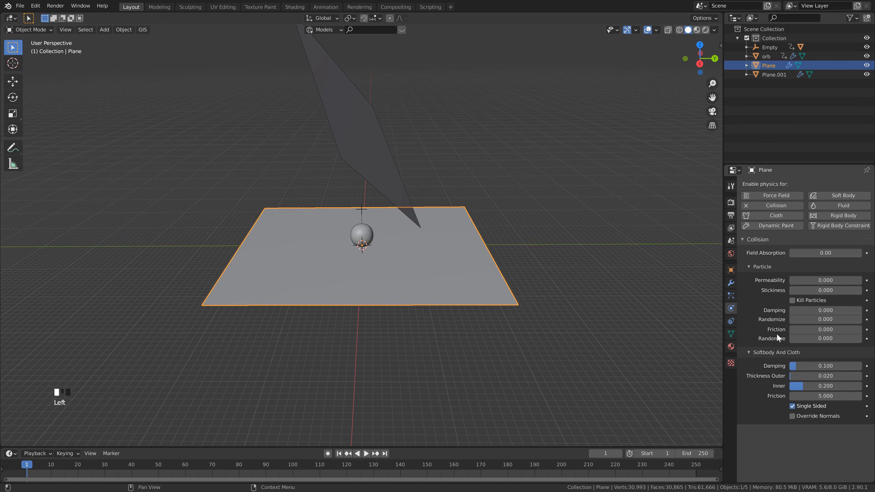
{"action": "left_click_drag", "start_coordinate": [813, 366], "coordinate": [850, 364]}
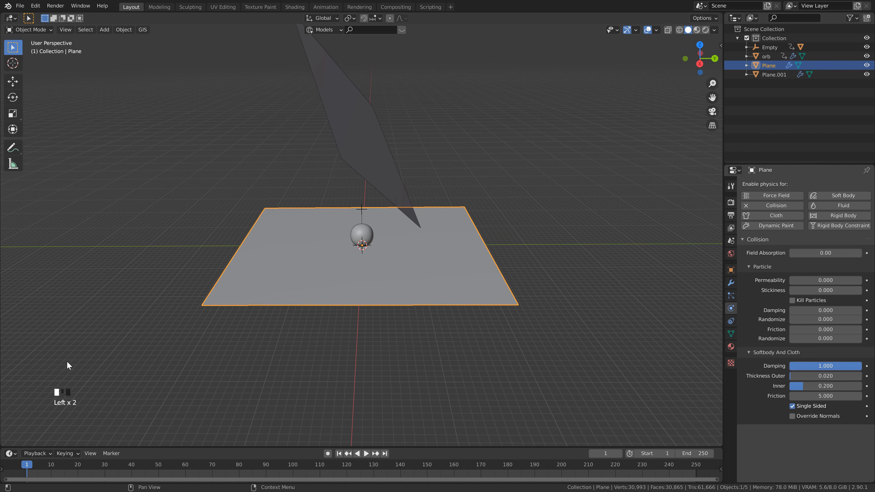
{"action": "left_click_drag", "start_coordinate": [808, 396], "coordinate": [851, 396]}
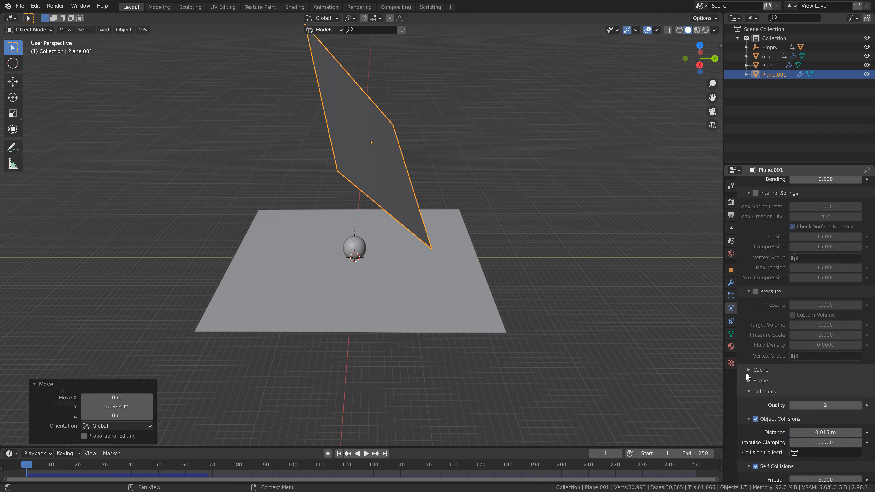
Step: Bake the tilted plane's cloth simulation from its cache settings
{"action": "left_click", "coordinate": [749, 371]}
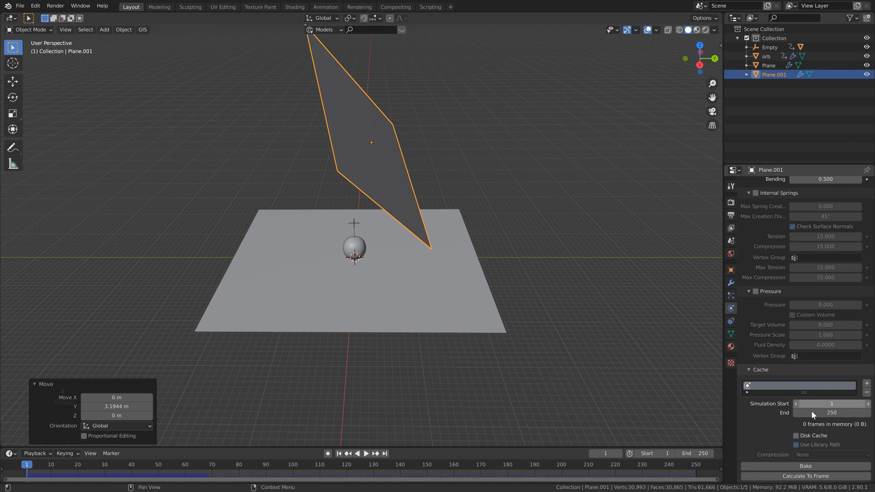
{"action": "scroll", "coordinate": [803, 423], "scroll_direction": "down", "scroll_amount": 6}
{"action": "left_click", "coordinate": [774, 377]}
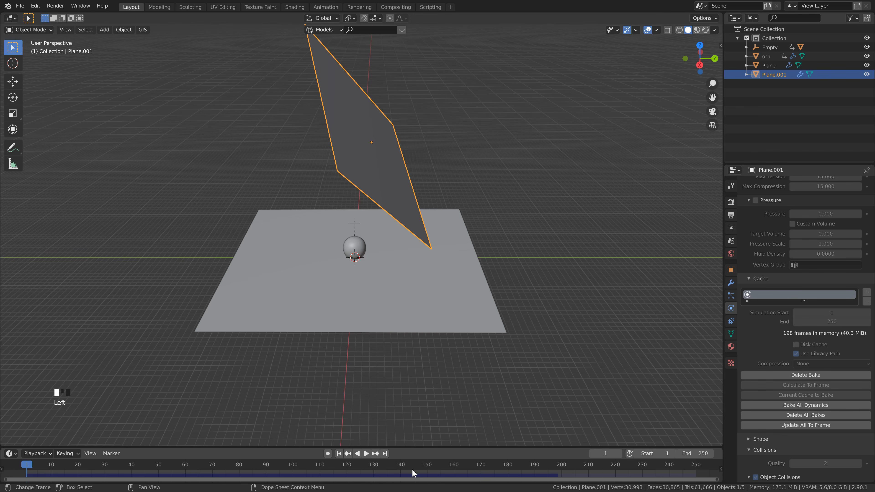
Step: Go to frame 198 and apply the Cloth modifier on the draped plane
{"action": "left_click_drag", "start_coordinate": [414, 474], "coordinate": [556, 466]}
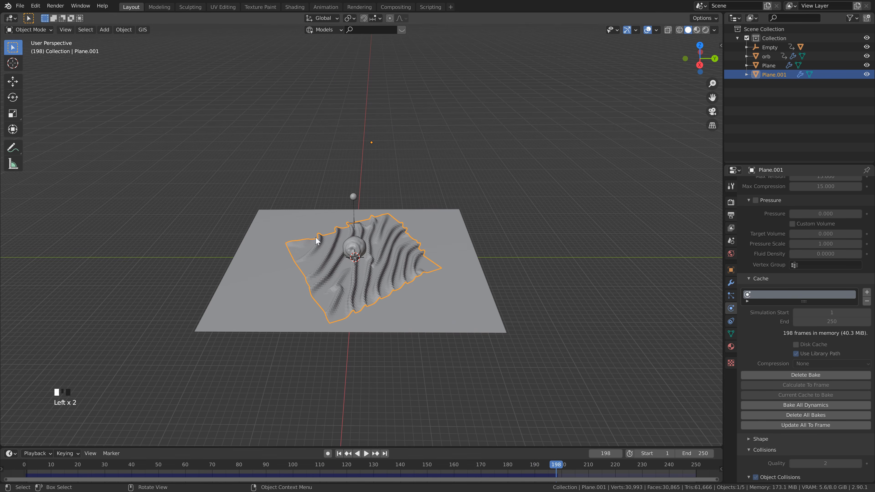
{"action": "scroll", "coordinate": [300, 275], "scroll_direction": "up", "scroll_amount": 3}
{"action": "left_click", "coordinate": [730, 283]}
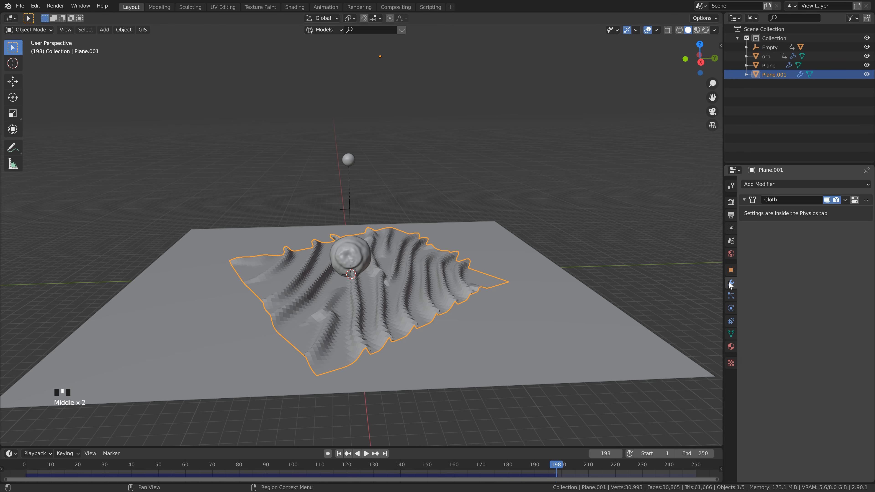
{"action": "left_click", "coordinate": [845, 200]}
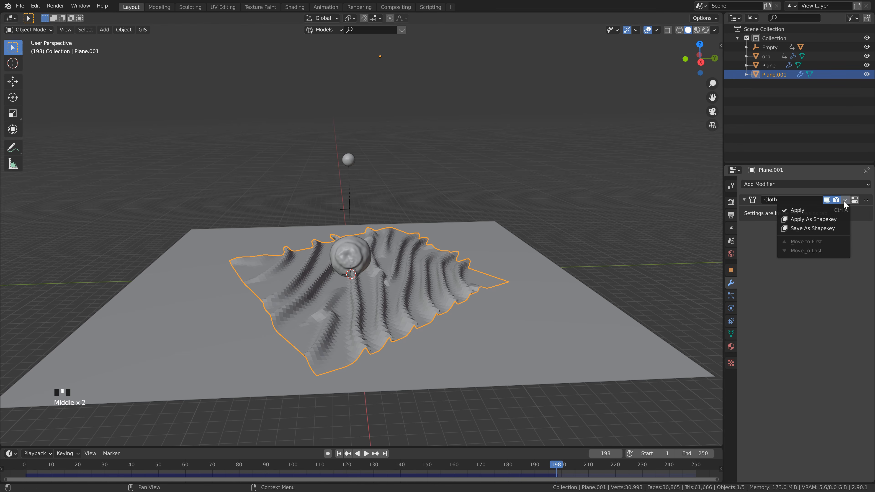
{"action": "left_click", "coordinate": [809, 210]}
Step: Shade the draped cloth mesh smooth
{"action": "scroll", "coordinate": [394, 243], "scroll_direction": "up", "scroll_amount": 2}
{"action": "middle_click_drag", "start_coordinate": [423, 277], "coordinate": [249, 279], "text": "shift"}
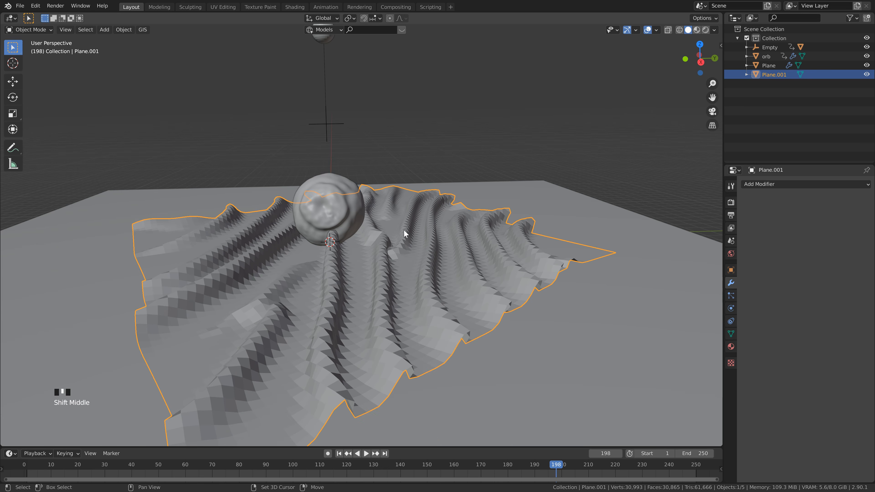
{"action": "scroll", "coordinate": [385, 303], "scroll_direction": "down", "scroll_amount": 3}
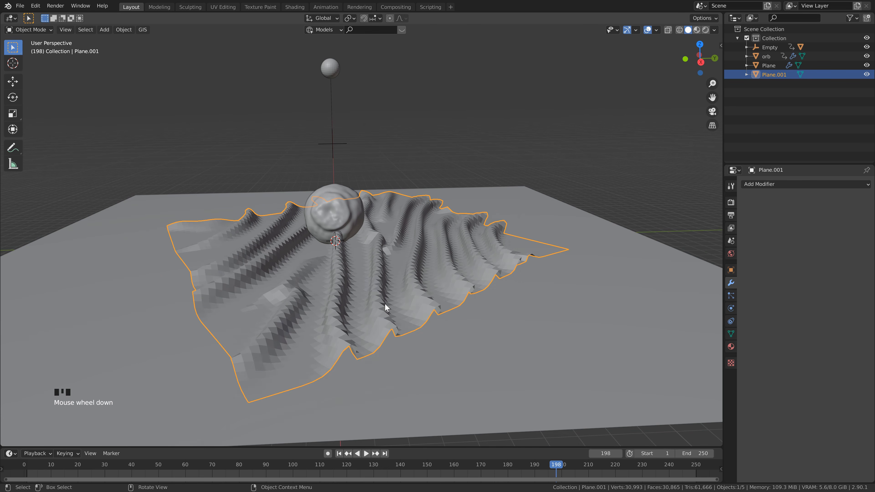
{"action": "right_click", "coordinate": [377, 272]}
{"action": "left_click", "coordinate": [377, 273]}
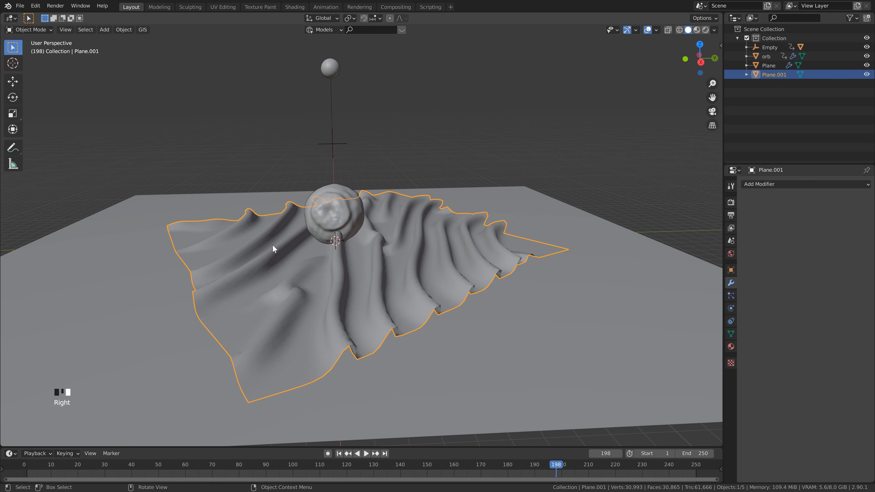
{"action": "scroll", "coordinate": [372, 277], "scroll_direction": "down", "scroll_amount": 2}
{"action": "middle_click_drag", "start_coordinate": [362, 272], "coordinate": [364, 276]}
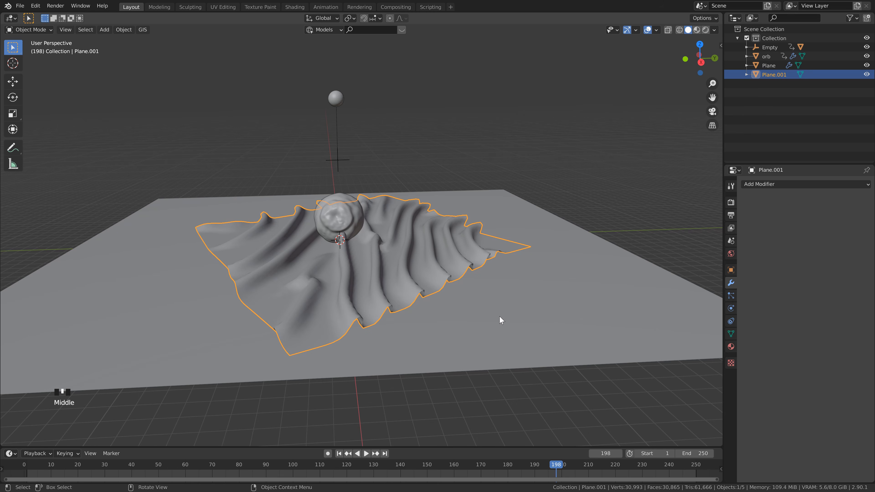
Step: Hide the floor plane and disable it in both viewports and renders
{"action": "left_click", "coordinate": [463, 311]}
{"action": "left_click", "coordinate": [459, 311]}
{"action": "left_click", "coordinate": [456, 318]}
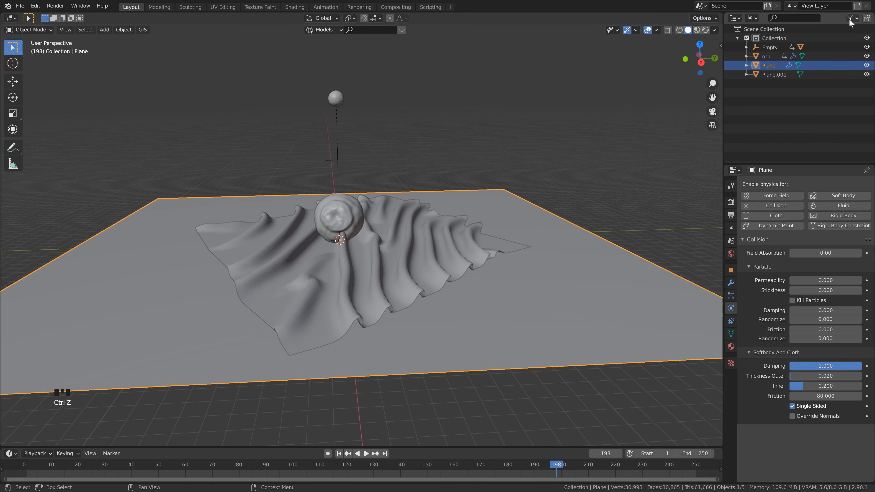
{"action": "left_click", "coordinate": [849, 19]}
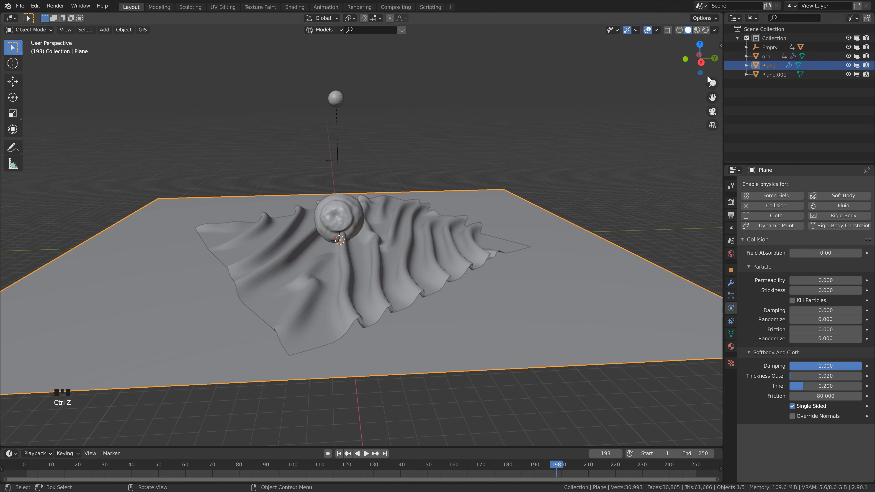
{"action": "left_click", "coordinate": [848, 66]}
{"action": "left_click", "coordinate": [857, 66]}
{"action": "left_click", "coordinate": [865, 65]}
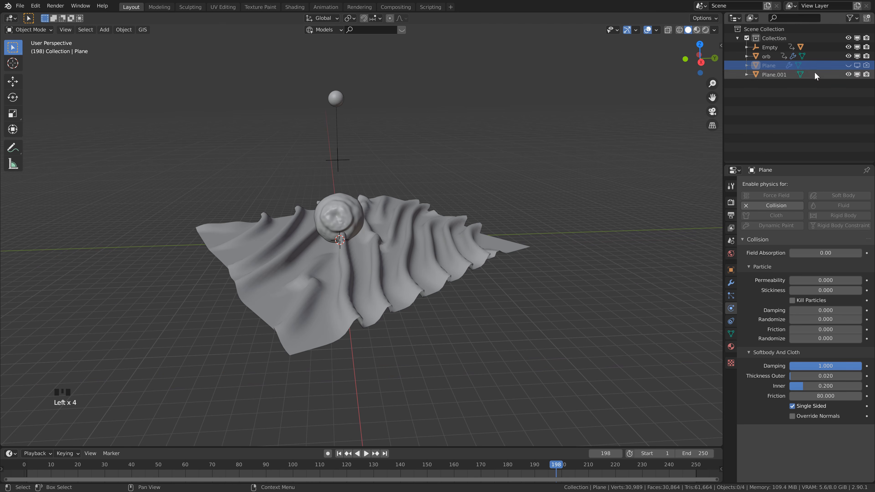
Step: Select the draped cloth, switch it to Sculpt Mode and choose the Cloth brush
{"action": "scroll", "coordinate": [351, 257], "scroll_direction": "up", "scroll_amount": 1}
{"action": "middle_click_drag", "start_coordinate": [351, 256], "coordinate": [350, 250], "text": "shift"}
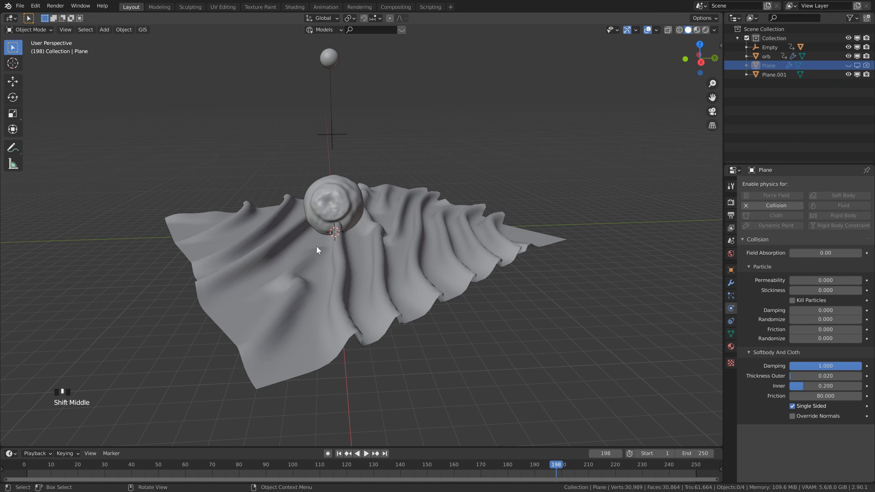
{"action": "left_click", "coordinate": [365, 259]}
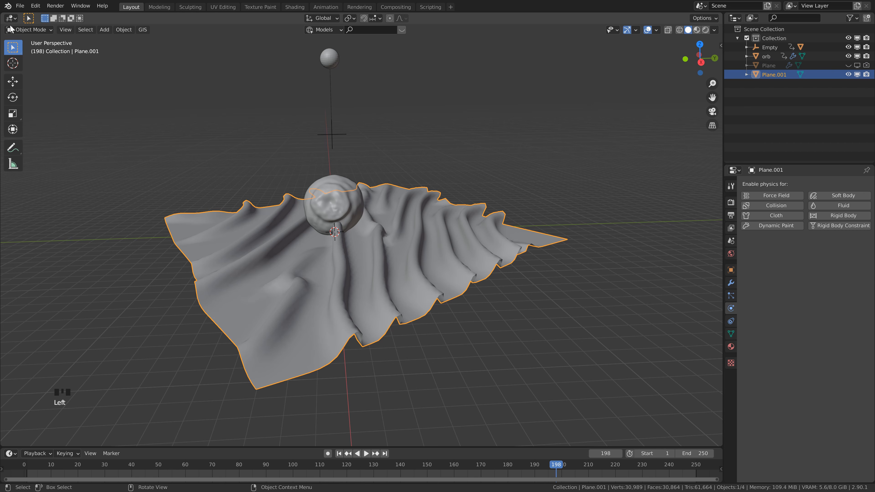
{"action": "left_click", "coordinate": [26, 29]}
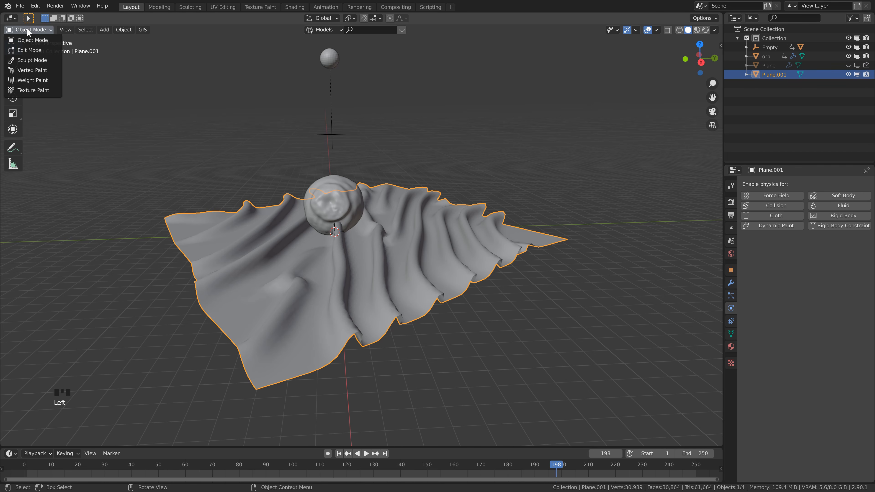
{"action": "left_click", "coordinate": [32, 60]}
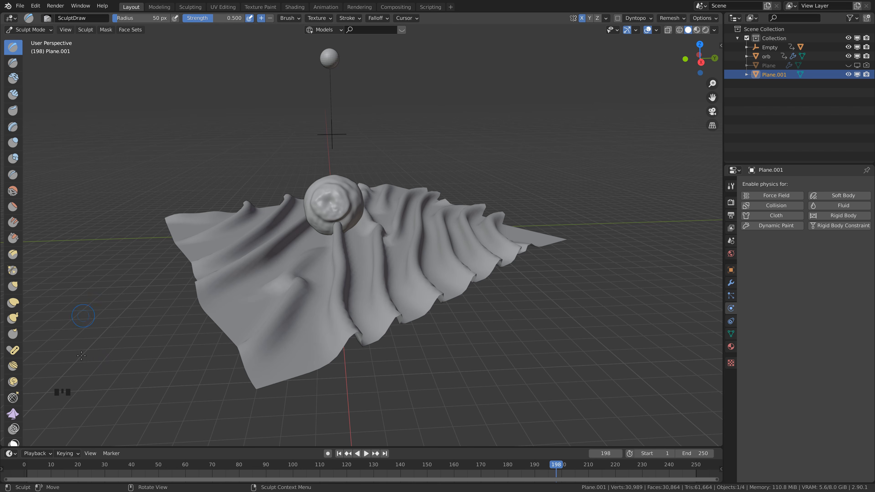
{"action": "left_click", "coordinate": [13, 415]}
{"action": "left_click", "coordinate": [12, 416]}
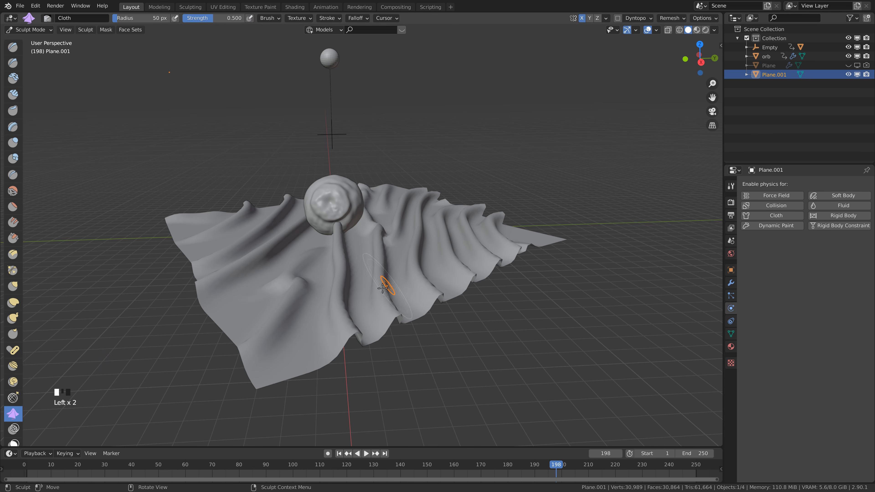
Step: Choose Drag as the Cloth brush's deformation mode in the brush settings
{"action": "left_click", "coordinate": [731, 186]}
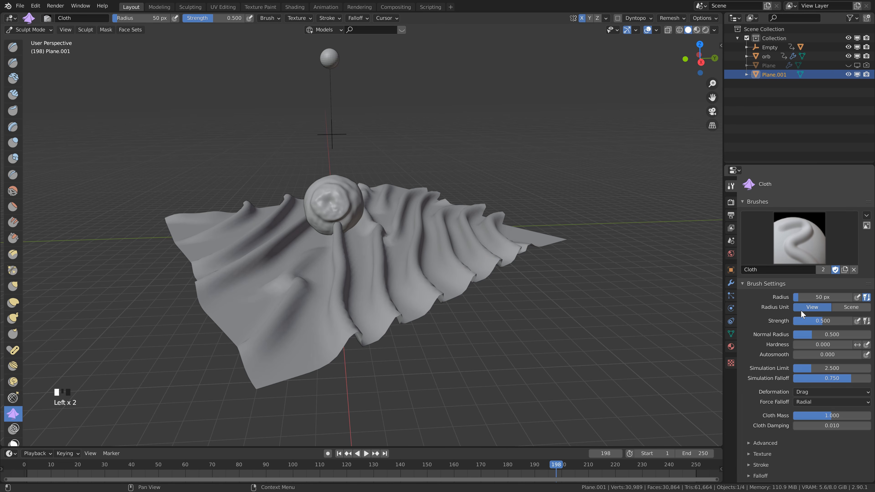
{"action": "scroll", "coordinate": [769, 347], "scroll_direction": "down", "scroll_amount": 5}
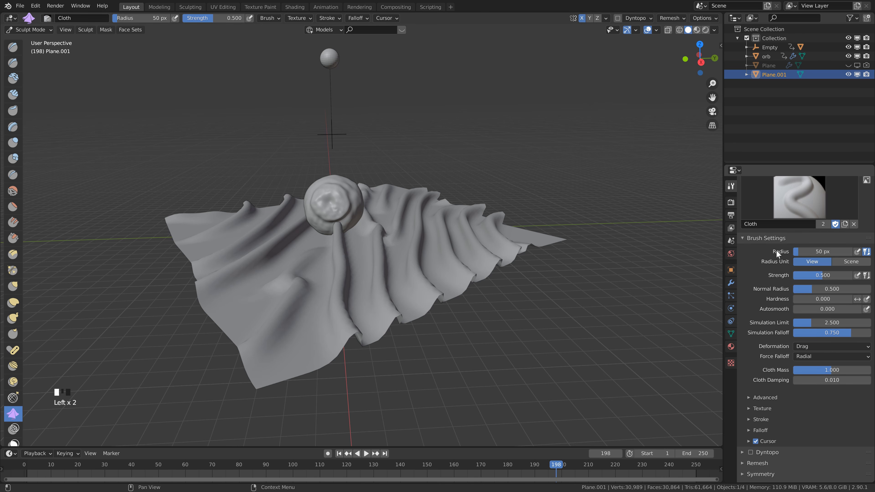
{"action": "left_click", "coordinate": [822, 345]}
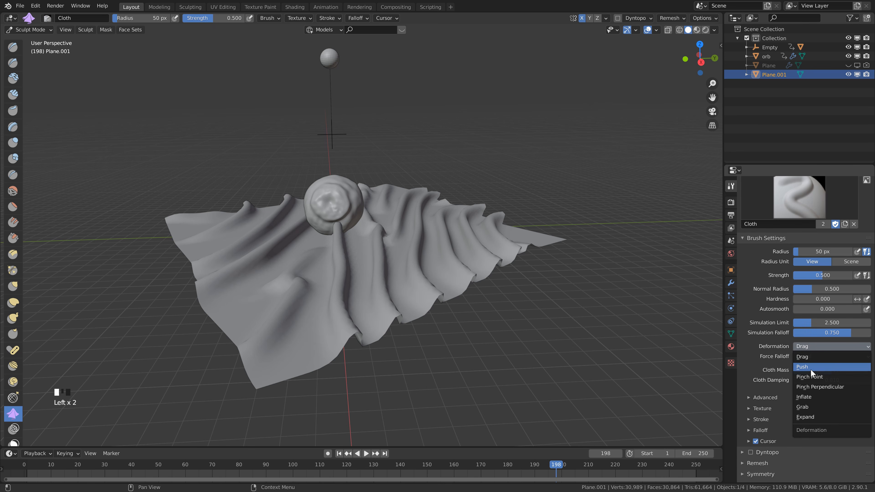
{"action": "left_click", "coordinate": [806, 357]}
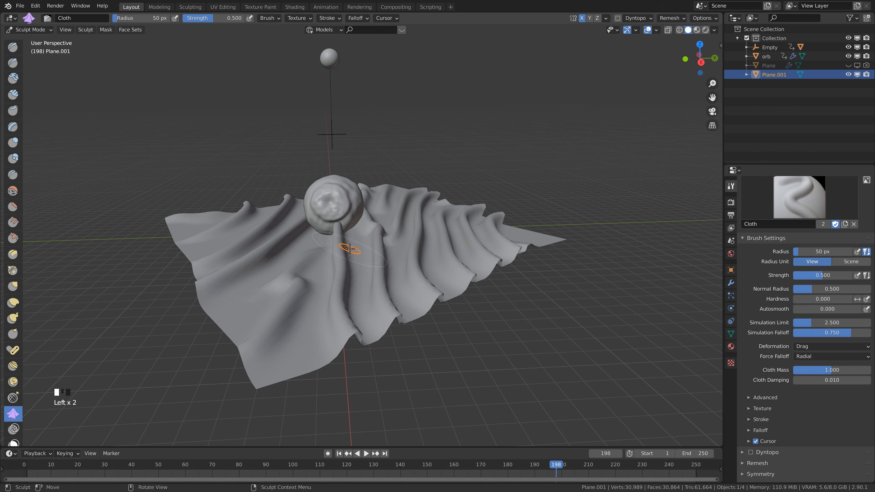
Step: Set the Cloth brush radius to 124 px and pull folds into the cloth in front of the orb
{"action": "scroll", "coordinate": [345, 249], "scroll_direction": "up", "scroll_amount": 2}
{"action": "key", "text": "f"}
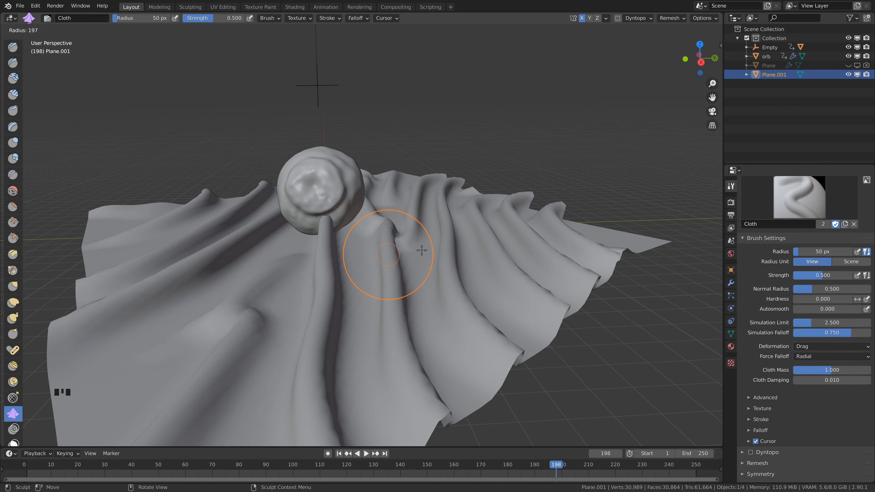
{"action": "left_click", "coordinate": [421, 250]}
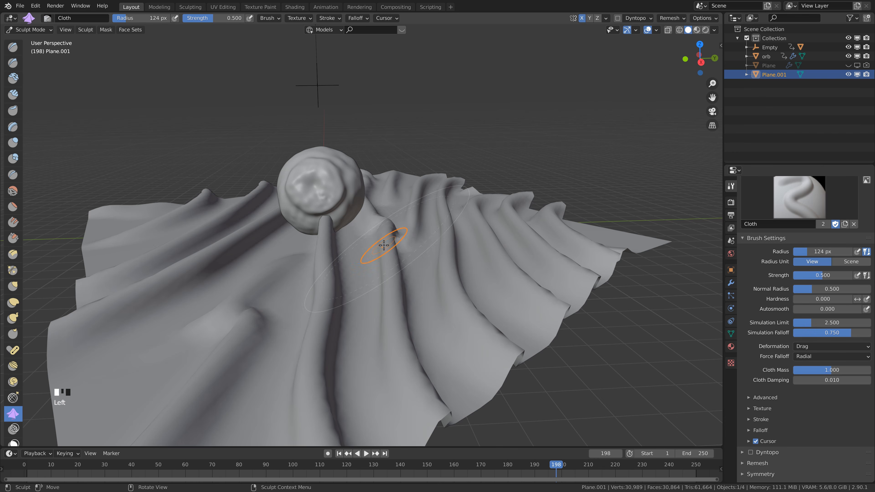
{"action": "left_click_drag", "start_coordinate": [379, 248], "coordinate": [433, 246]}
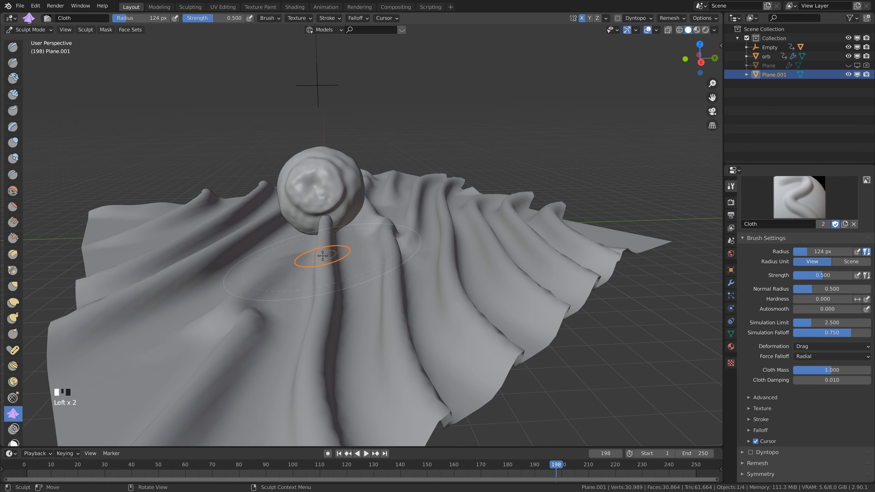
{"action": "mouse_move", "coordinate": [264, 252]}
{"action": "left_mouse_down"}
{"action": "mouse_move", "coordinate": [196, 269]}
{"action": "mouse_move", "coordinate": [313, 295]}
{"action": "left_mouse_up"}
{"action": "left_click_drag", "start_coordinate": [269, 291], "coordinate": [422, 312]}
{"action": "left_click_drag", "start_coordinate": [333, 303], "coordinate": [392, 306]}
Step: Raise the Cloth brush strength to 0.807 and pull more wrinkles into the cloth in front of the orb
{"action": "left_click_drag", "start_coordinate": [214, 19], "coordinate": [235, 21]}
{"action": "left_click_drag", "start_coordinate": [323, 307], "coordinate": [351, 306]}
{"action": "left_click_drag", "start_coordinate": [318, 285], "coordinate": [351, 286]}
{"action": "left_click_drag", "start_coordinate": [317, 283], "coordinate": [366, 284]}
{"action": "left_click_drag", "start_coordinate": [300, 336], "coordinate": [250, 328]}
Step: Sculpt irregular folds across the rest of the cloth, including the areas beside the orb and the outer corners
{"action": "scroll", "coordinate": [319, 249], "scroll_direction": "down", "scroll_amount": 4}
{"action": "left_click_drag", "start_coordinate": [303, 235], "coordinate": [289, 226]}
{"action": "left_click_drag", "start_coordinate": [296, 234], "coordinate": [268, 228]}
{"action": "scroll", "coordinate": [296, 230], "scroll_direction": "up", "scroll_amount": 2}
{"action": "mouse_move", "coordinate": [375, 230]}
{"action": "left_mouse_down"}
{"action": "mouse_move", "coordinate": [399, 224]}
{"action": "mouse_move", "coordinate": [415, 251]}
{"action": "left_mouse_up"}
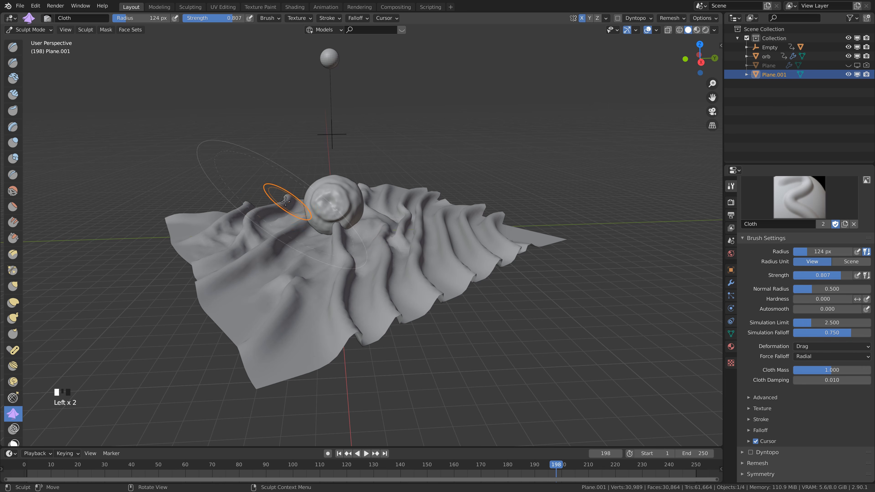
{"action": "left_click_drag", "start_coordinate": [253, 211], "coordinate": [214, 217]}
{"action": "left_click_drag", "start_coordinate": [240, 216], "coordinate": [194, 219]}
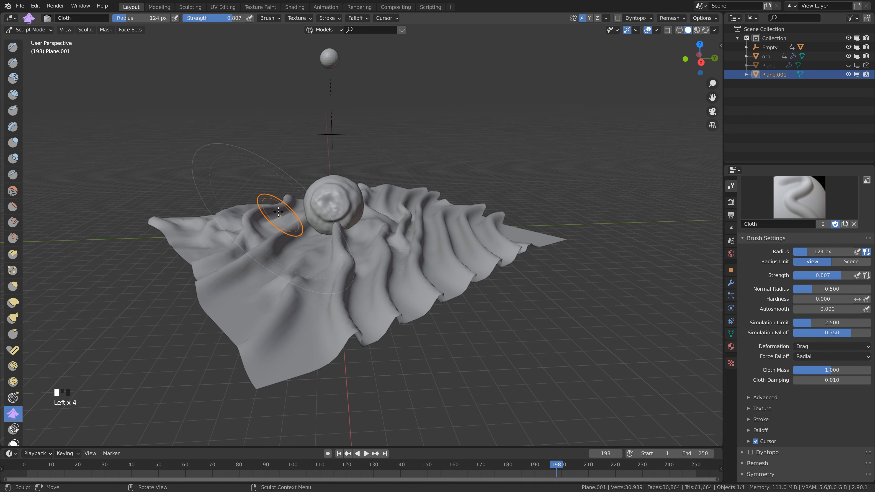
{"action": "left_click_drag", "start_coordinate": [270, 207], "coordinate": [210, 215]}
{"action": "mouse_move", "coordinate": [247, 267]}
{"action": "left_mouse_down"}
{"action": "mouse_move", "coordinate": [213, 291]}
{"action": "mouse_move", "coordinate": [282, 357]}
{"action": "left_mouse_up"}
{"action": "left_click_drag", "start_coordinate": [372, 283], "coordinate": [408, 298]}
{"action": "mouse_move", "coordinate": [439, 253]}
{"action": "left_mouse_down"}
{"action": "mouse_move", "coordinate": [486, 256]}
{"action": "mouse_move", "coordinate": [514, 235]}
{"action": "mouse_move", "coordinate": [430, 211]}
{"action": "mouse_move", "coordinate": [331, 269]}
{"action": "left_mouse_up"}
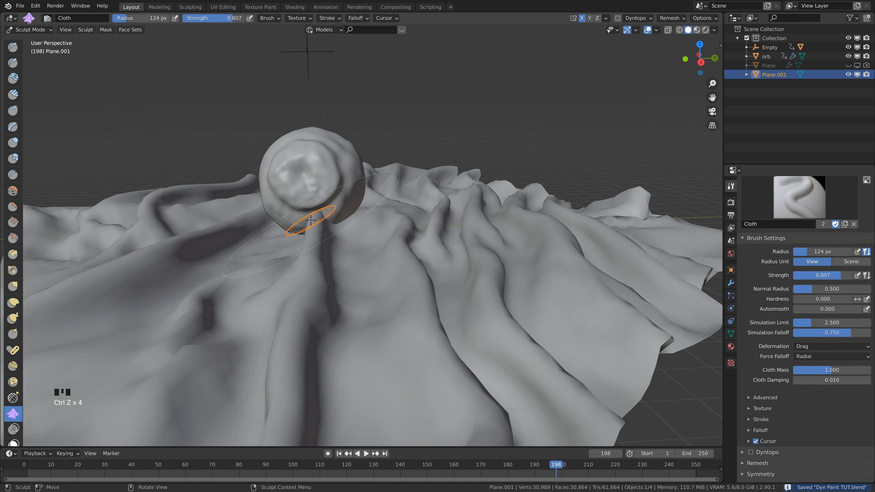
{"action": "middle_click_drag", "start_coordinate": [311, 220], "coordinate": [308, 266]}
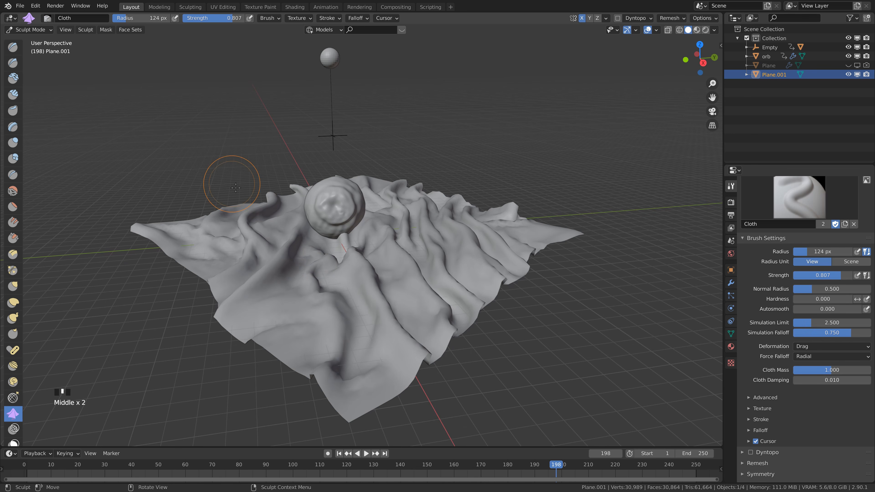
Step: Return the sculpted cloth to Object Mode and save the file
{"action": "left_click", "coordinate": [33, 30]}
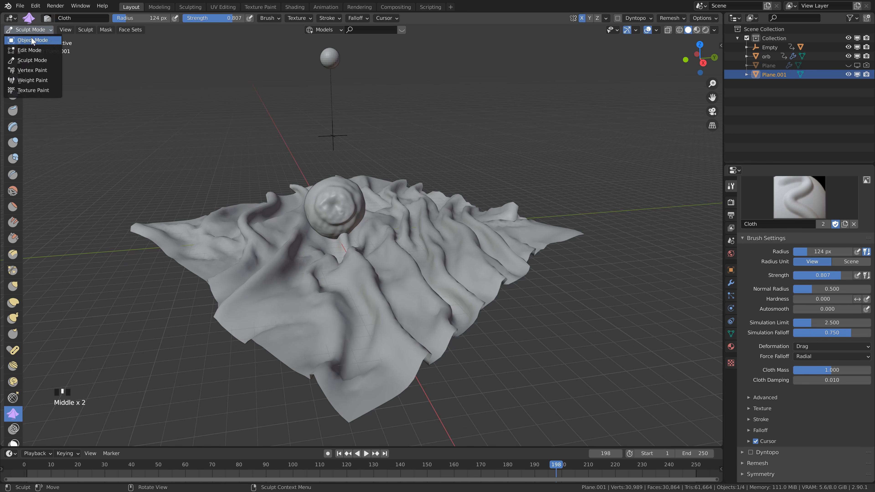
{"action": "left_click", "coordinate": [32, 40]}
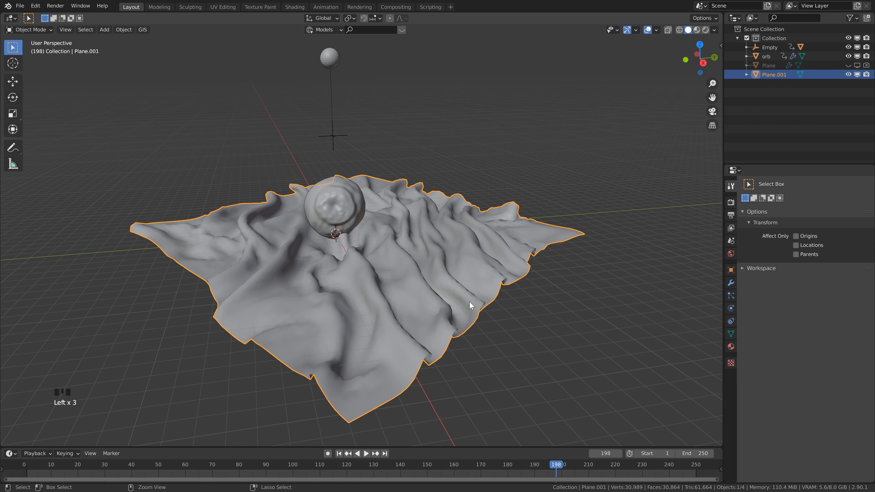
{"action": "key", "text": "ctrl+s"}
{"action": "scroll", "coordinate": [502, 288], "scroll_direction": "up", "scroll_amount": 1}
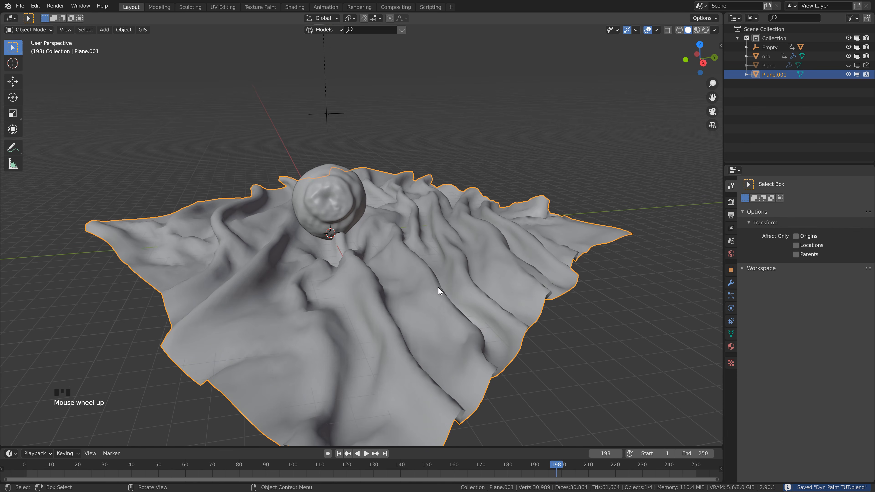
Step: Add a Subdivision Surface modifier to the cloth with viewport level 2 and inspect the smoothed folds
{"action": "left_click", "coordinate": [731, 283]}
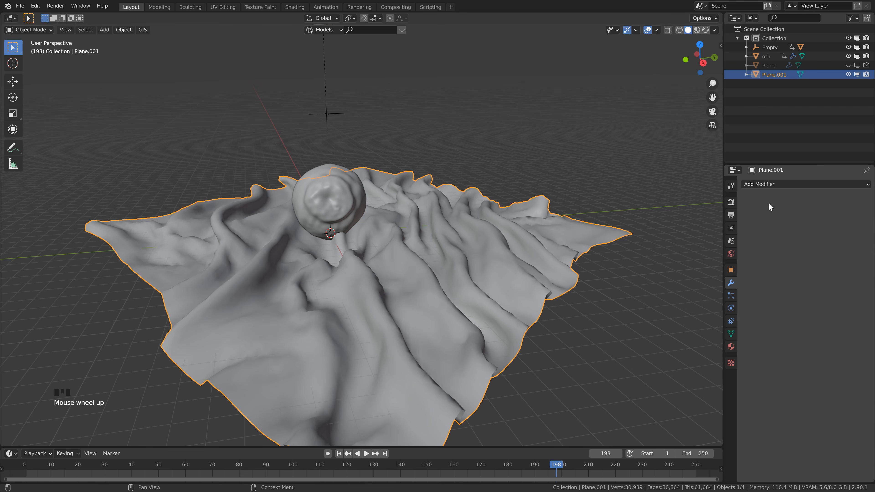
{"action": "left_click", "coordinate": [768, 186]}
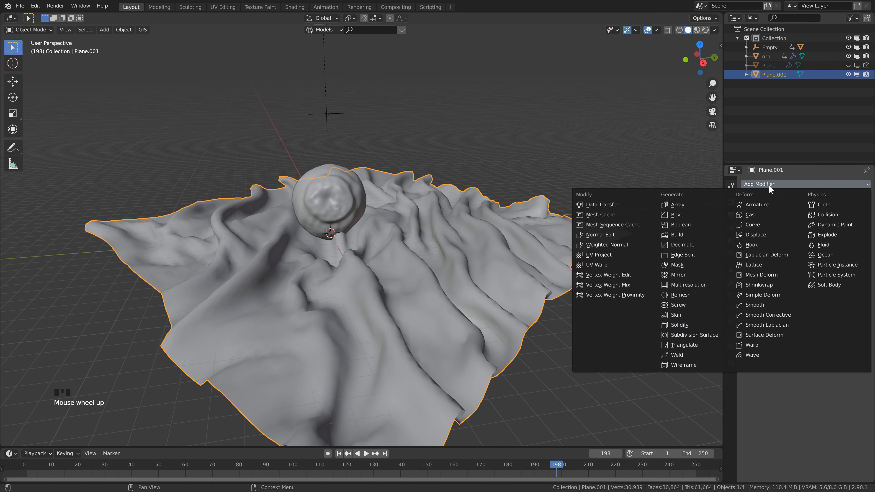
{"action": "left_click", "coordinate": [717, 332]}
{"action": "left_click", "coordinate": [857, 225]}
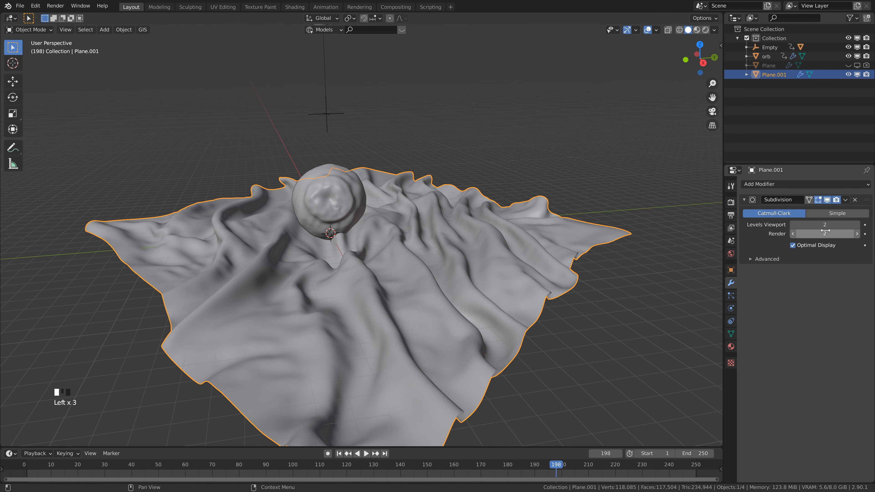
{"action": "scroll", "coordinate": [378, 263], "scroll_direction": "down", "scroll_amount": 2}
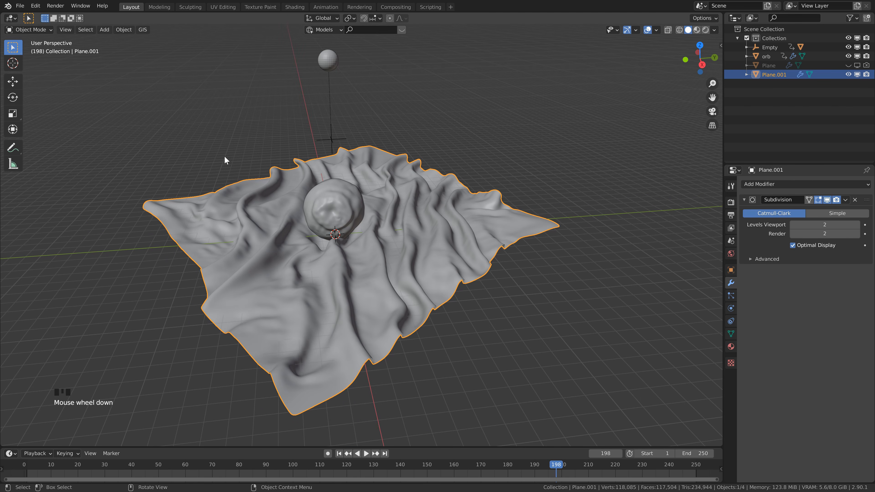
{"action": "scroll", "coordinate": [380, 270], "scroll_direction": "up", "scroll_amount": 2}
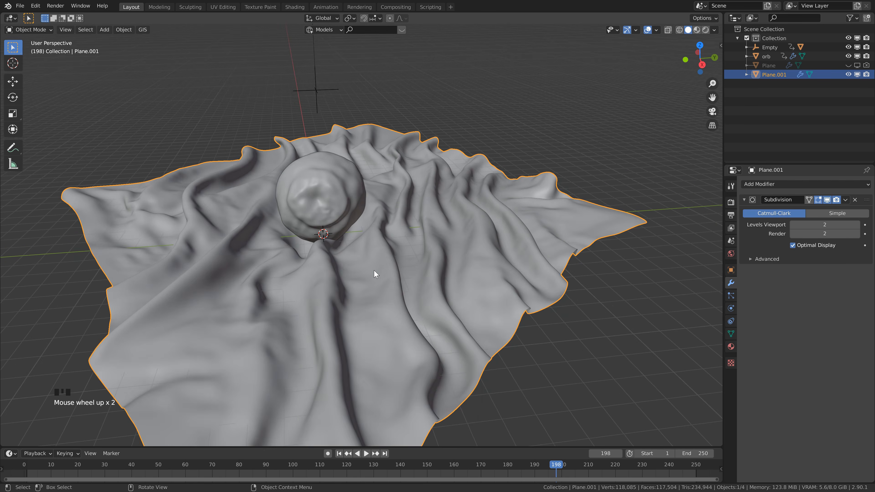
{"action": "scroll", "coordinate": [374, 271], "scroll_direction": "down", "scroll_amount": 1}
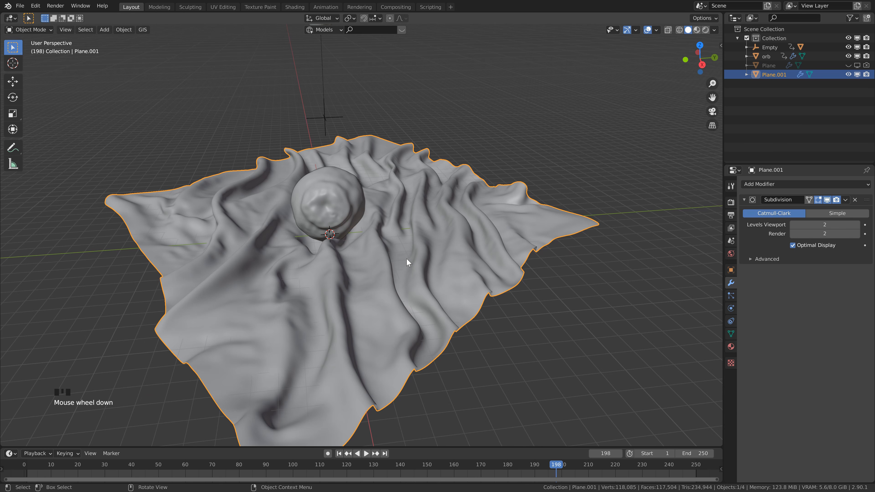
Step: Show the cloth's transform values and apply its scale, followed by all its transforms
{"action": "key", "text": "n"}
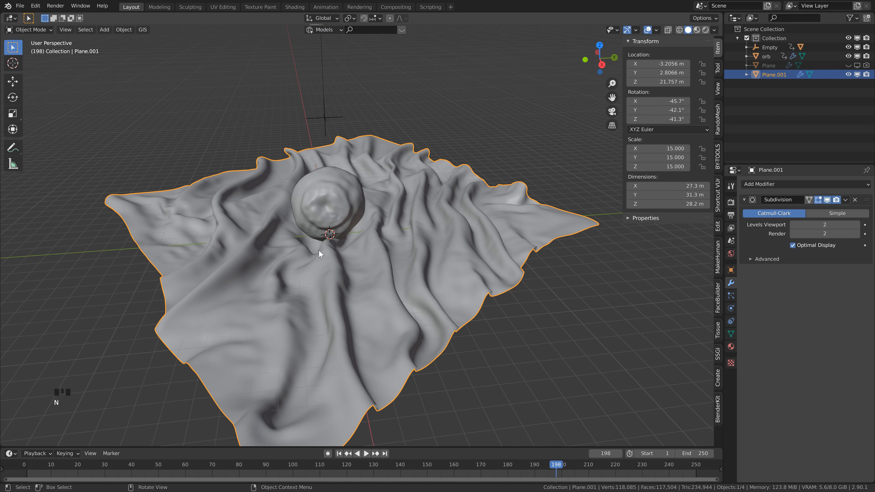
{"action": "key", "text": "ctrl+a"}
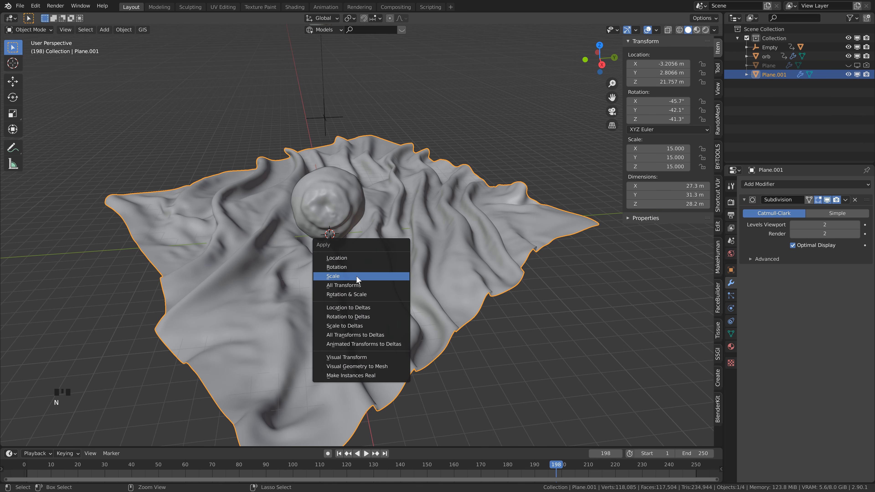
{"action": "left_click", "coordinate": [356, 276]}
{"action": "key", "text": "ctrl+a"}
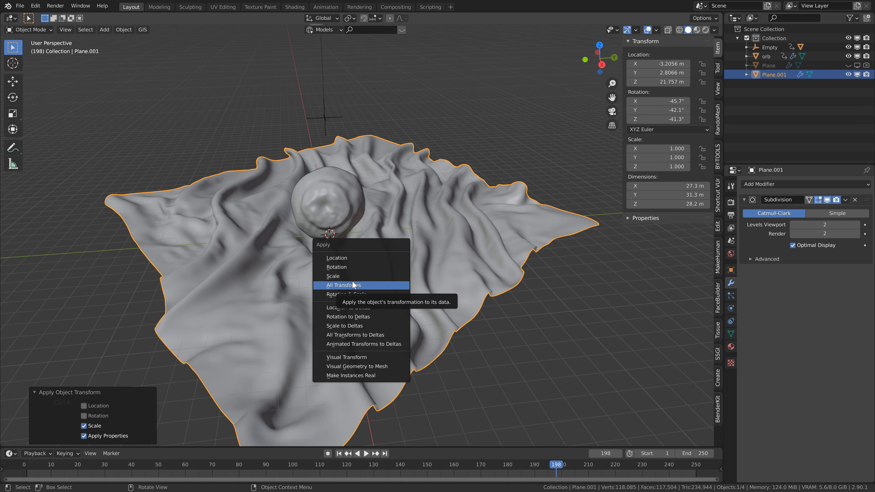
{"action": "left_click", "coordinate": [355, 285]}
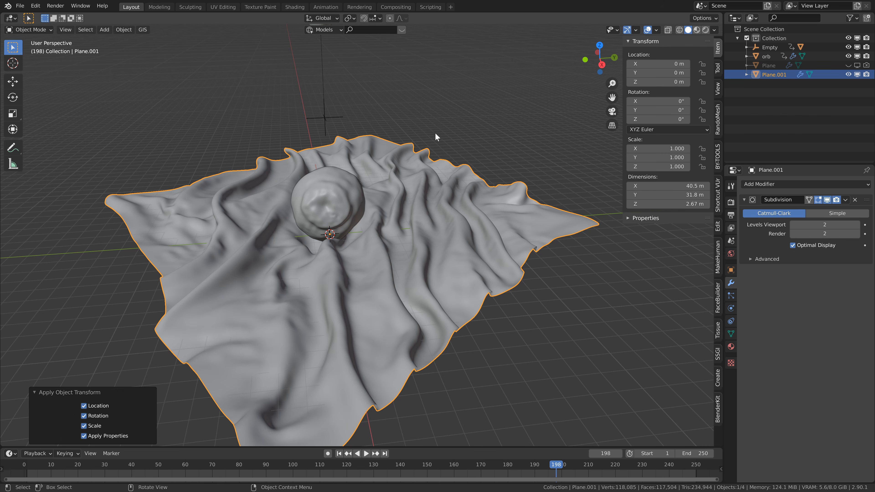
Step: Move the cloth horizontally under the orb by about 2.04 m in X and -1.23 m in Y, keeping its height locked
{"action": "middle_click_drag", "start_coordinate": [435, 169], "coordinate": [377, 206]}
{"action": "middle_click_drag", "start_coordinate": [281, 246], "coordinate": [407, 186]}
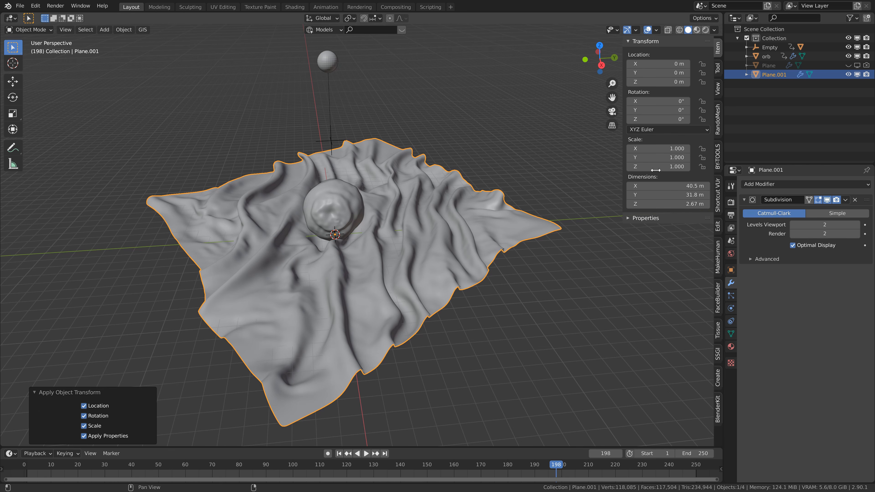
{"action": "middle_click_drag", "start_coordinate": [358, 249], "coordinate": [351, 220]}
{"action": "key", "text": "g"}
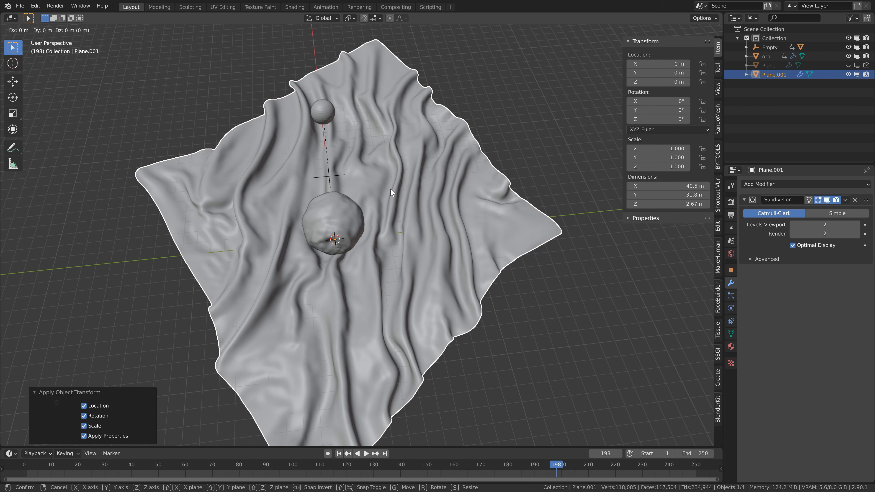
{"action": "key", "text": "shift+z"}
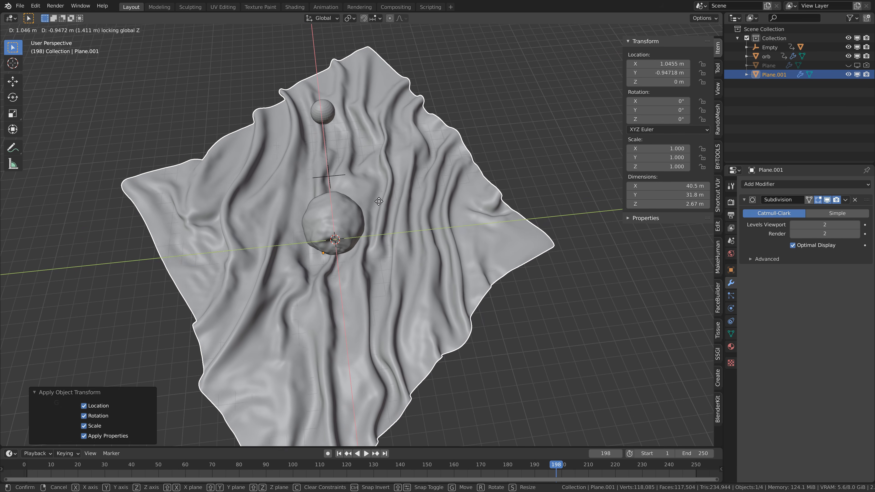
{"action": "left_click", "coordinate": [374, 213]}
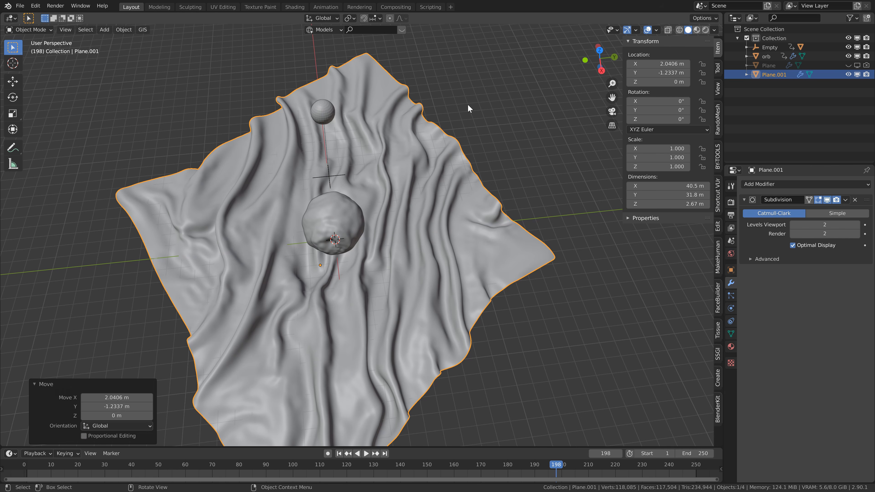
{"action": "key", "text": "r"}
{"action": "key", "text": "z"}
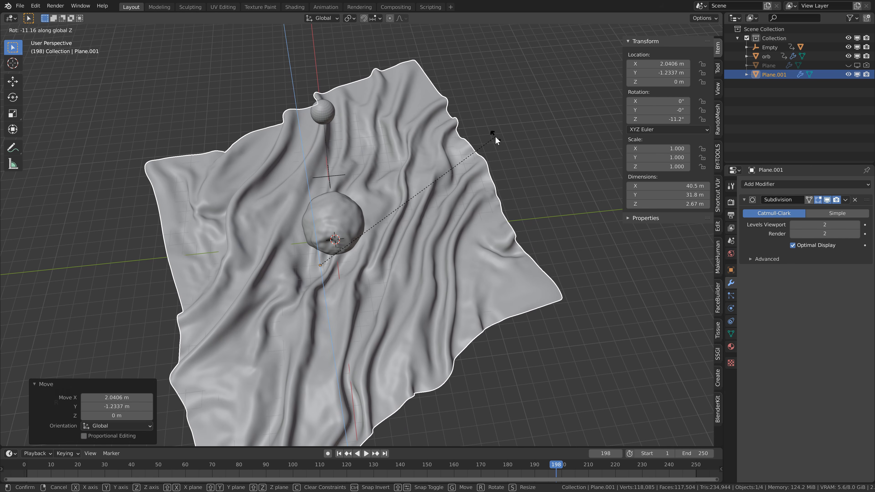
{"action": "right_click", "coordinate": [498, 139]}
Step: Set the cloth's origin to its geometry
{"action": "middle_click_drag", "start_coordinate": [488, 127], "coordinate": [302, 242]}
{"action": "scroll", "coordinate": [310, 246], "scroll_direction": "up", "scroll_amount": 3}
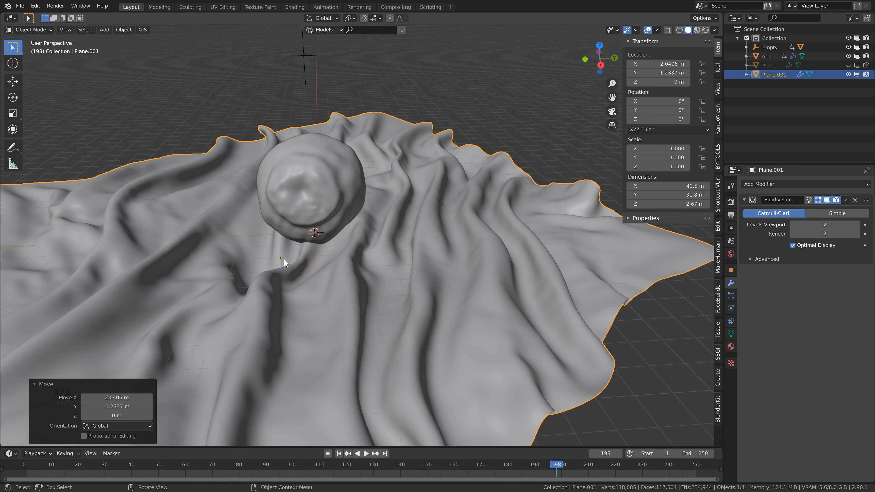
{"action": "scroll", "coordinate": [283, 264], "scroll_direction": "down", "scroll_amount": 2}
{"action": "right_click", "coordinate": [311, 289]}
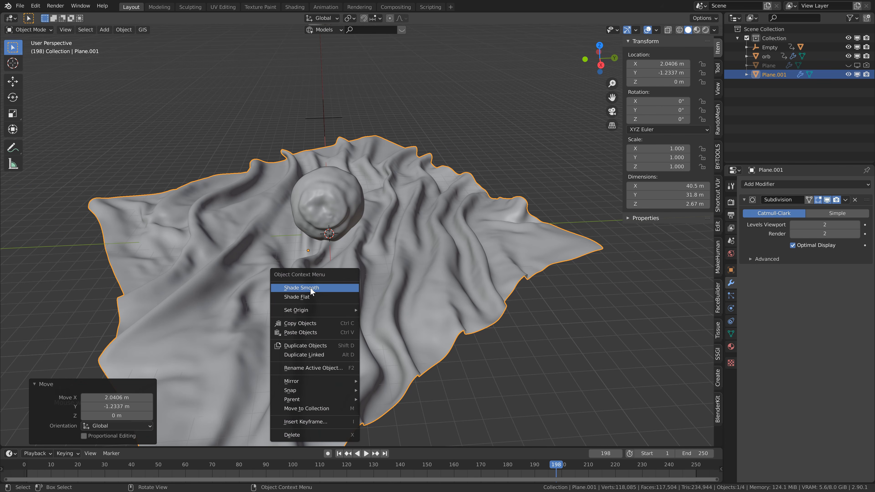
{"action": "mouse_move", "coordinate": [312, 310]}
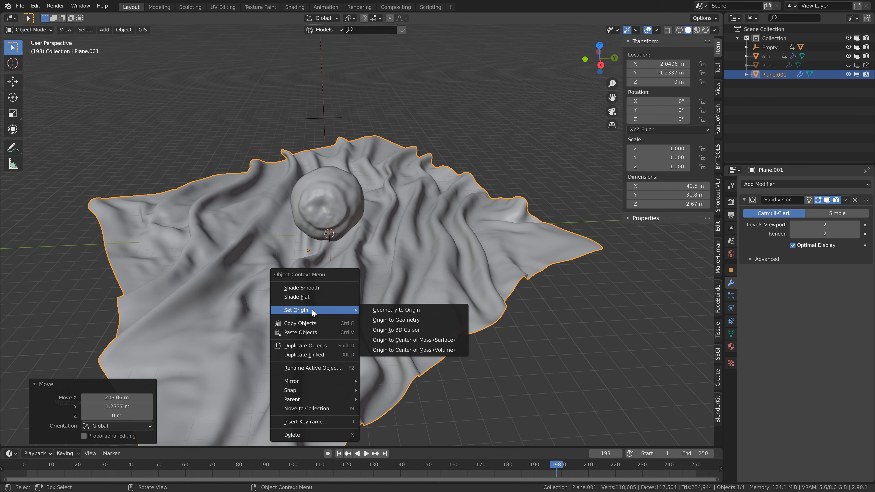
{"action": "left_click", "coordinate": [400, 319]}
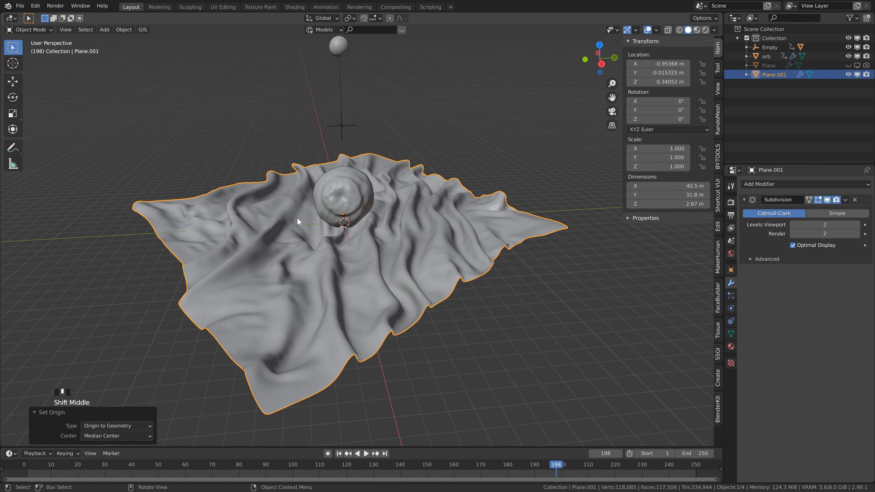
Step: Enable Dynamic Paint physics on the cloth, add a canvas and set its surface type to Waves
{"action": "left_click", "coordinate": [731, 308]}
{"action": "left_click", "coordinate": [792, 225]}
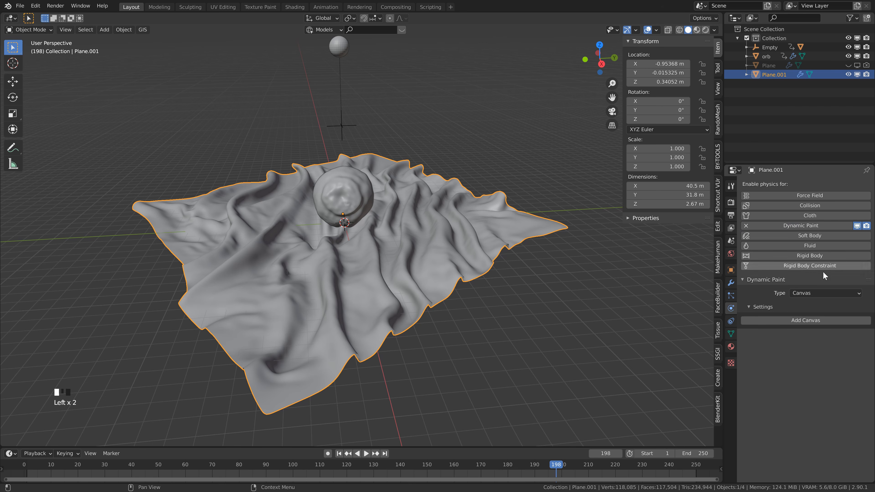
{"action": "left_click", "coordinate": [822, 320]}
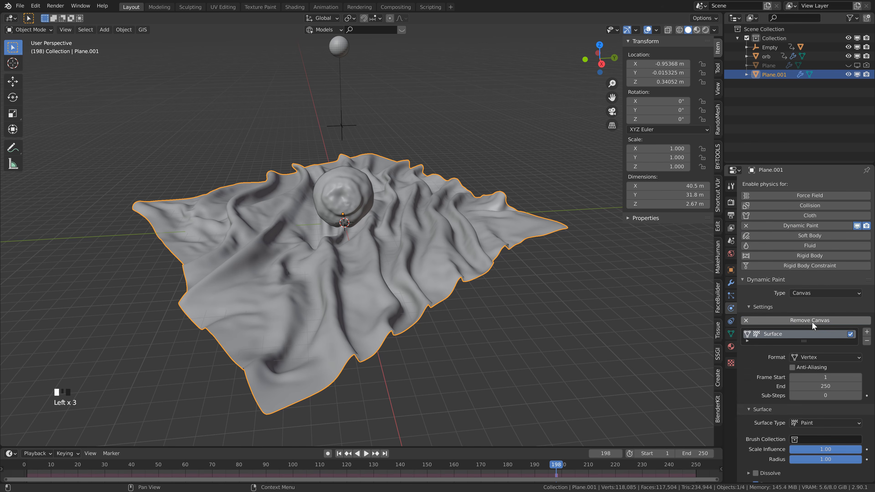
{"action": "scroll", "coordinate": [818, 313], "scroll_direction": "down", "scroll_amount": 5}
{"action": "left_click", "coordinate": [819, 313]}
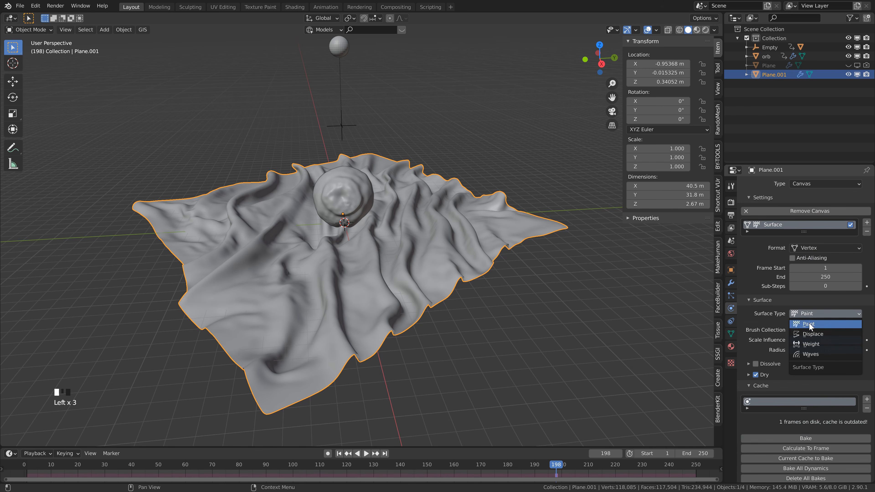
{"action": "left_click", "coordinate": [810, 354]}
Step: Enable Open Borders for the cloth's waves, set Timescale 0.75, Damping 0.00 and Smoothness 2.00, and return to frame 1
{"action": "scroll", "coordinate": [793, 310], "scroll_direction": "down", "scroll_amount": 2}
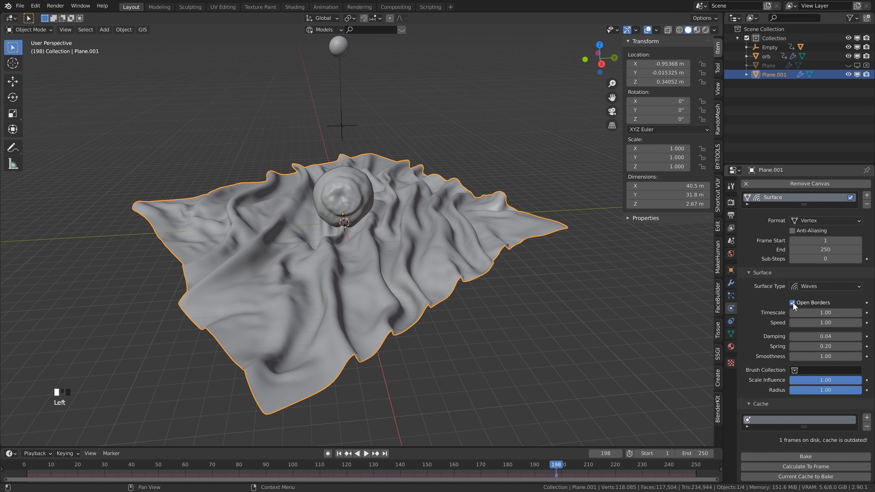
{"action": "left_click", "coordinate": [812, 312]}
{"action": "type", "text": ".75"}
{"action": "key", "text": "Return"}
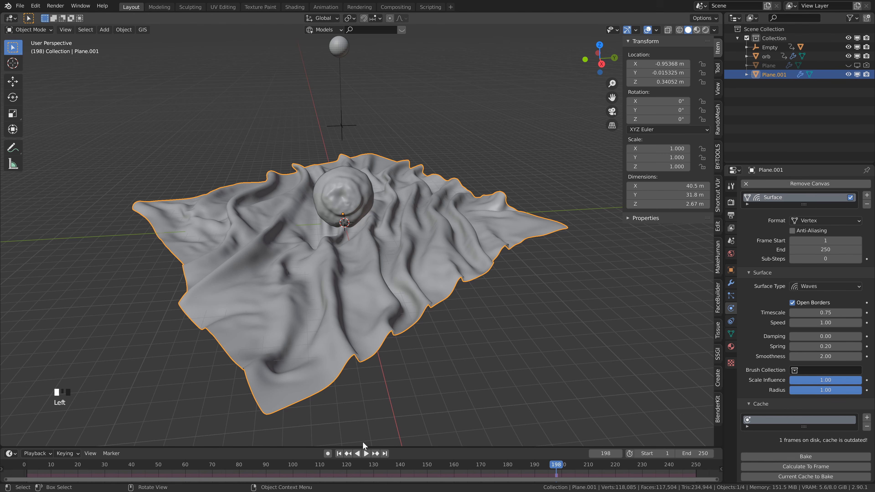
{"action": "left_click", "coordinate": [339, 454]}
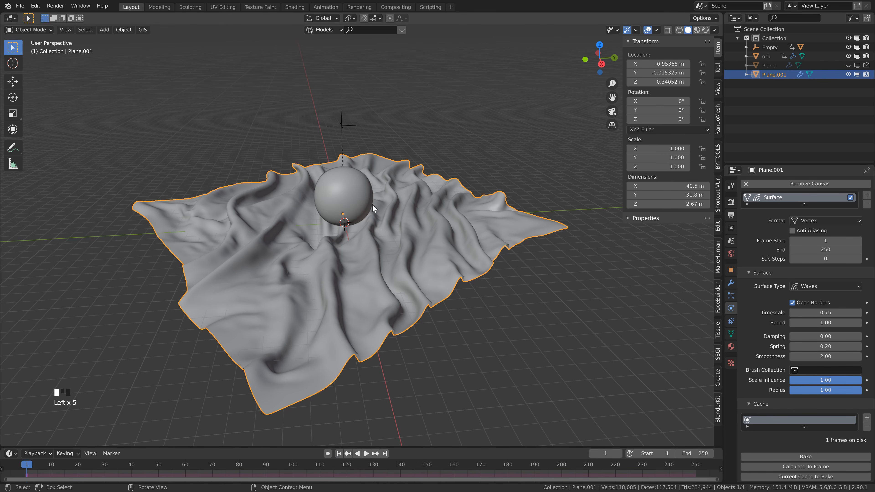
Step: Duplicate the orb and leave the copy at the original's position
{"action": "scroll", "coordinate": [373, 207], "scroll_direction": "up", "scroll_amount": 2}
{"action": "scroll", "coordinate": [382, 273], "scroll_direction": "down", "scroll_amount": 2}
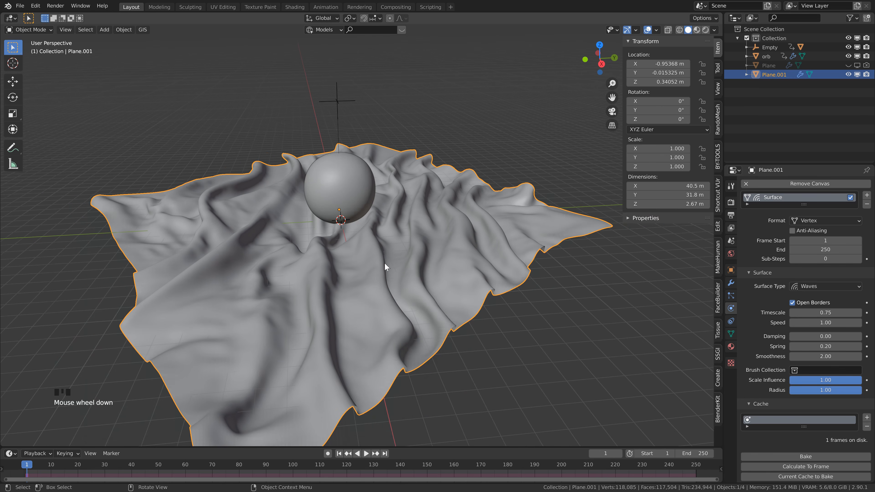
{"action": "left_click", "coordinate": [329, 183]}
{"action": "key", "text": "shift+d"}
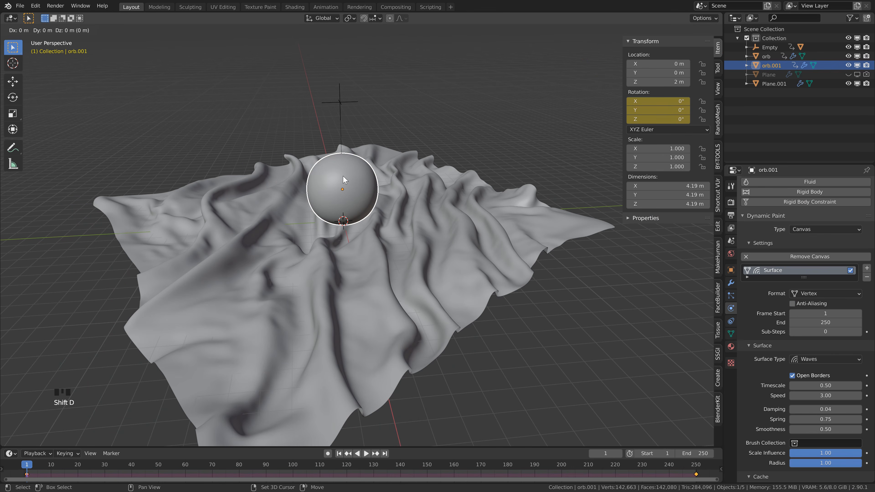
{"action": "right_click", "coordinate": [344, 177]}
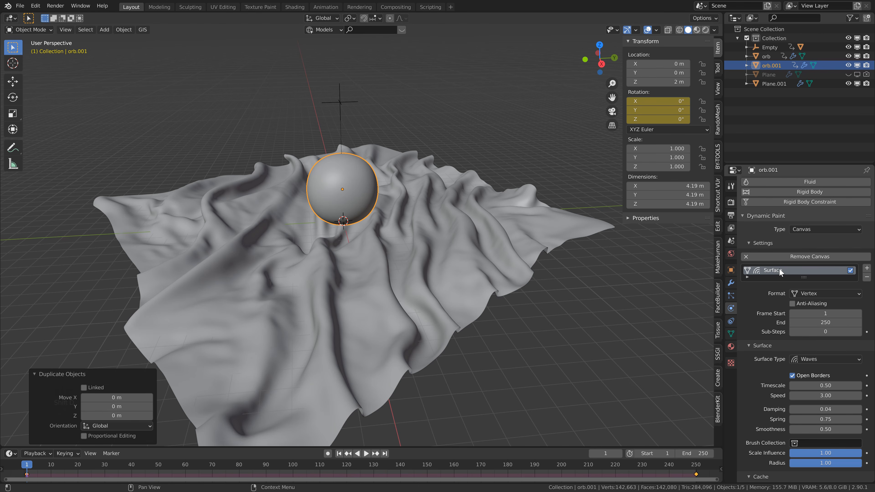
Step: Replace the duplicated orb's Dynamic Paint canvas with a brush, and play the animation to frame 45
{"action": "left_click", "coordinate": [793, 259]}
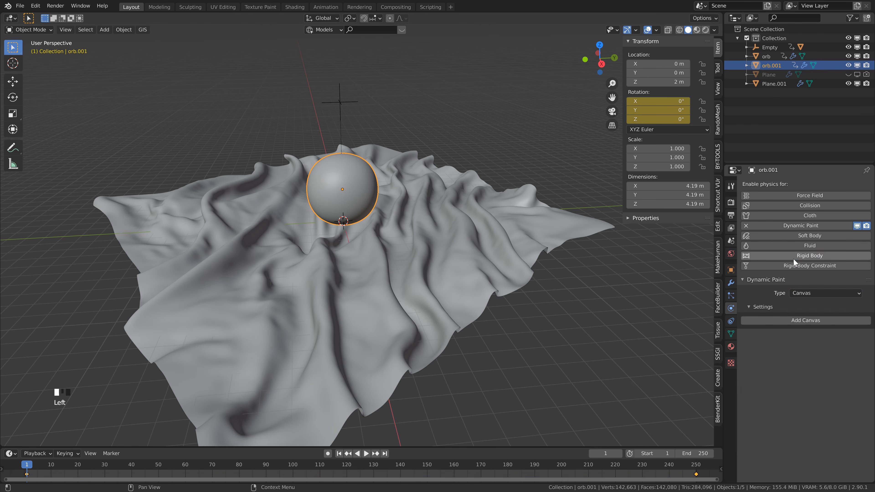
{"action": "left_click", "coordinate": [808, 293]}
{"action": "left_click", "coordinate": [806, 313]}
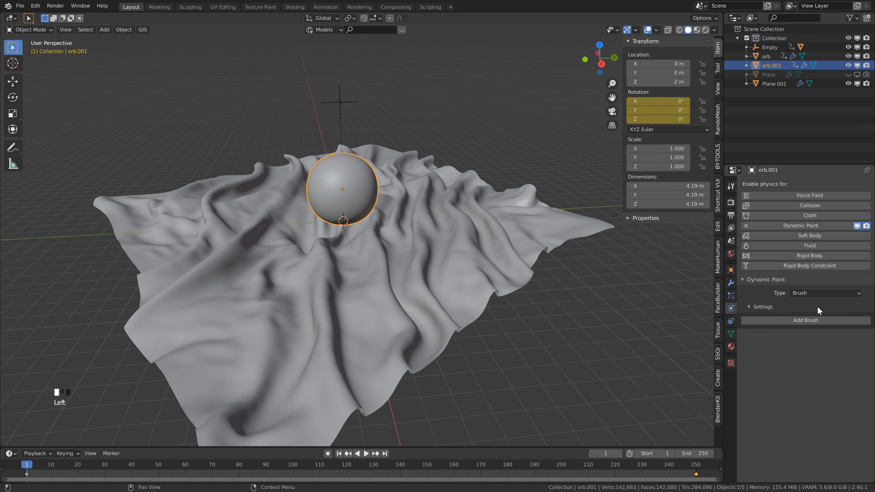
{"action": "left_click", "coordinate": [809, 318]}
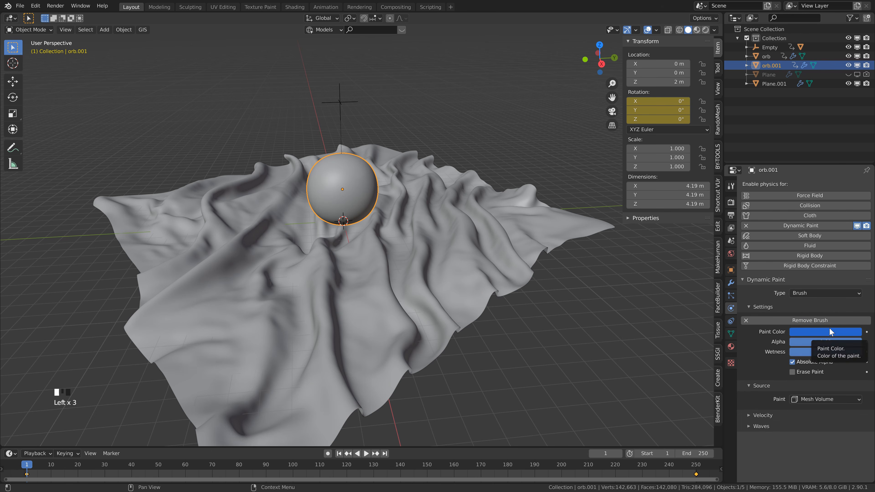
{"action": "key", "text": "space"}
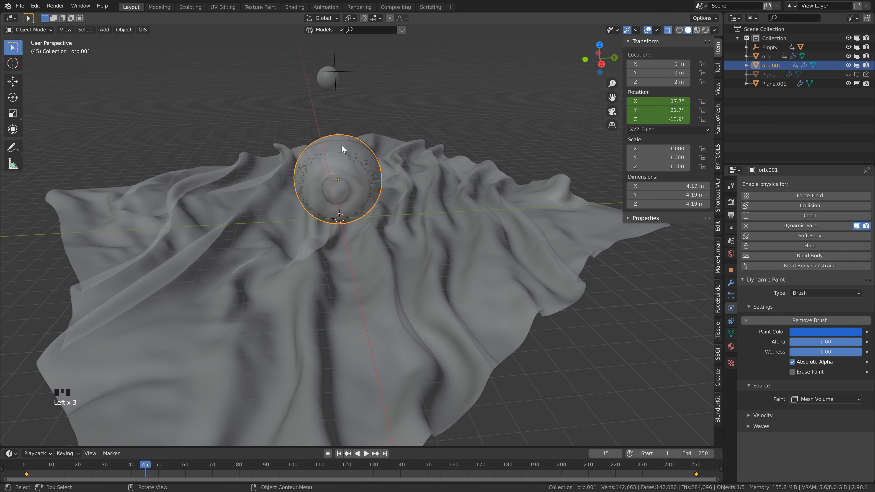
Step: Add two new collections under the Scene Collection and name them b1 and b2
{"action": "left_click", "coordinate": [755, 29]}
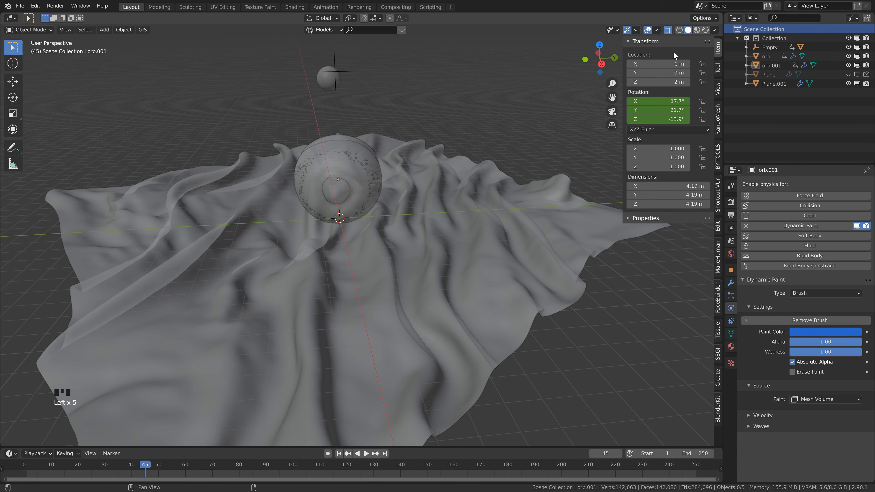
{"action": "left_click", "coordinate": [755, 29]}
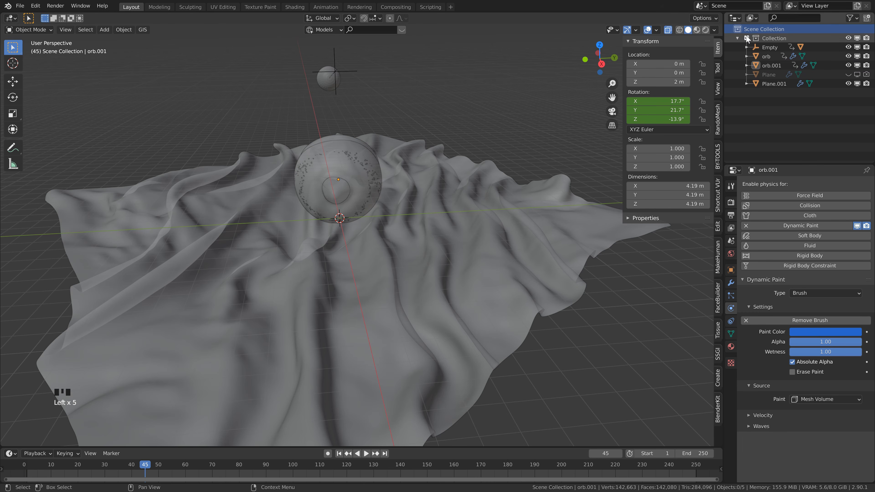
{"action": "left_click", "coordinate": [866, 20]}
{"action": "left_click", "coordinate": [866, 20]}
{"action": "double_click", "coordinate": [786, 93]}
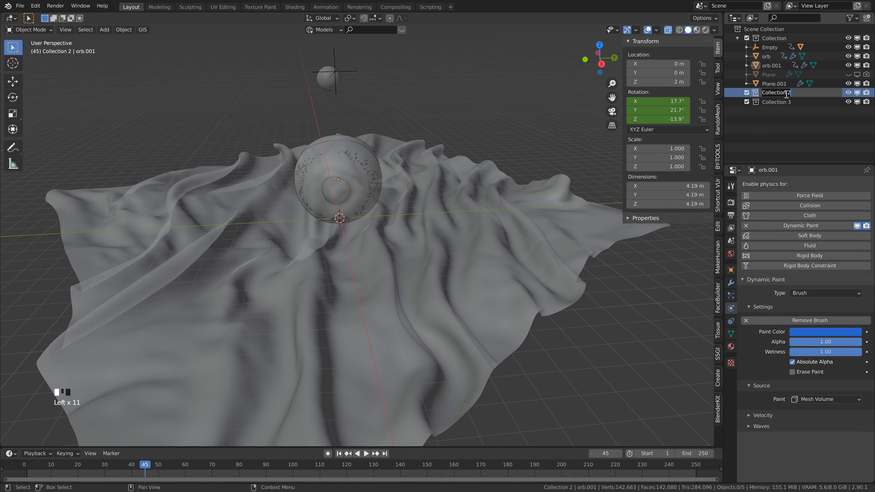
{"action": "type", "text": "b1"}
{"action": "key", "text": "Return"}
{"action": "double_click", "coordinate": [779, 102]}
{"action": "type", "text": "b2"}
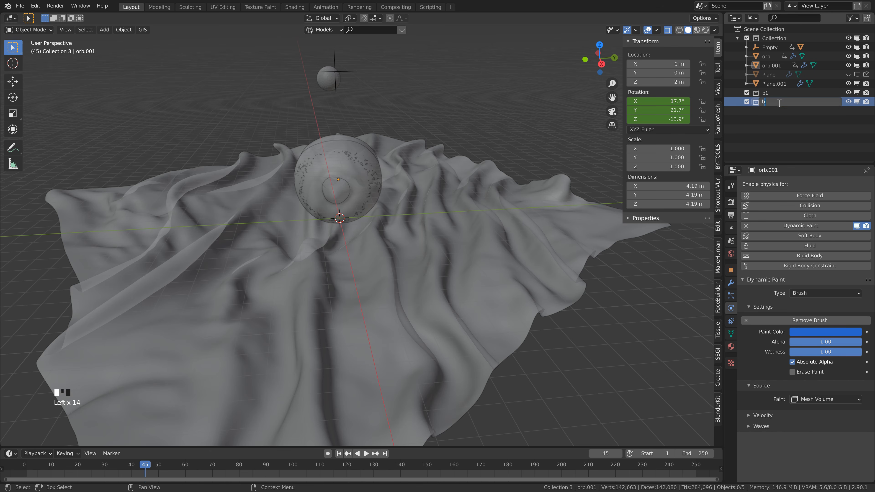
{"action": "key", "text": "Return"}
Step: Rename the duplicated orb as brush2 and move it into the b2 collection
{"action": "left_click", "coordinate": [765, 66]}
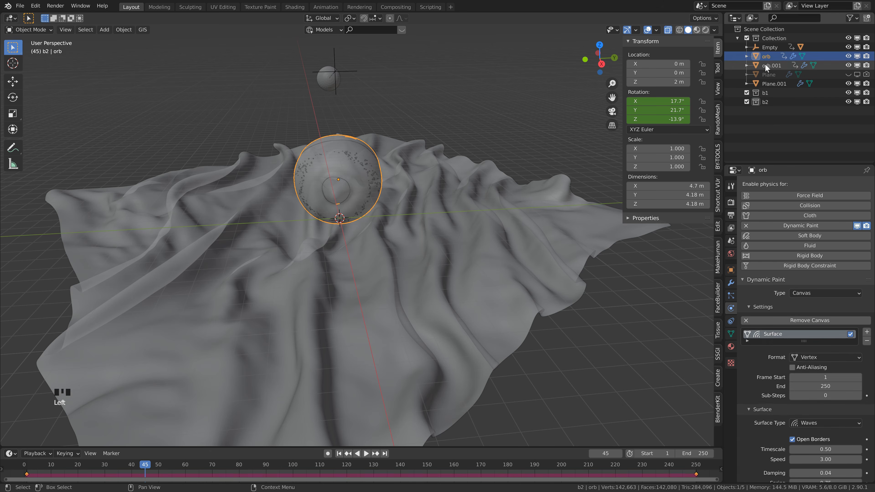
{"action": "double_click", "coordinate": [780, 66]}
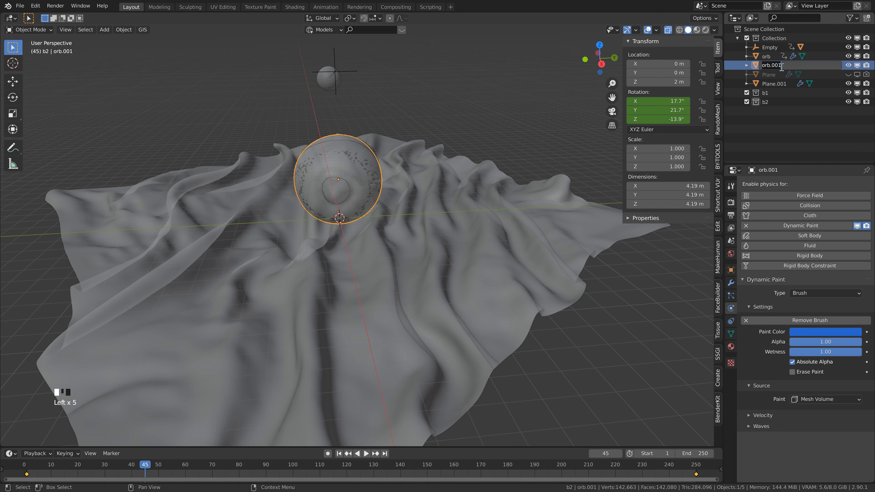
{"action": "type", "text": "brush2"}
{"action": "key", "text": "Return"}
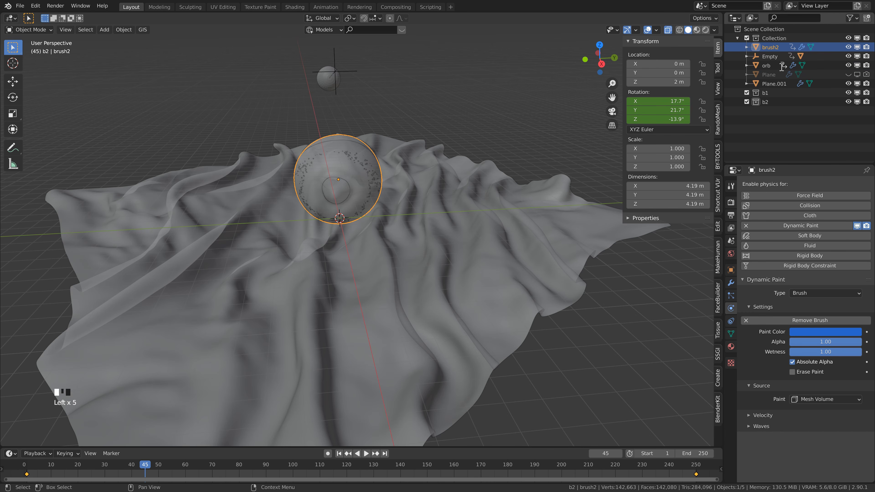
{"action": "mouse_move", "coordinate": [770, 47]}
{"action": "left_mouse_down"}
{"action": "mouse_move", "coordinate": [781, 109]}
{"action": "mouse_move", "coordinate": [770, 100]}
{"action": "left_mouse_up"}
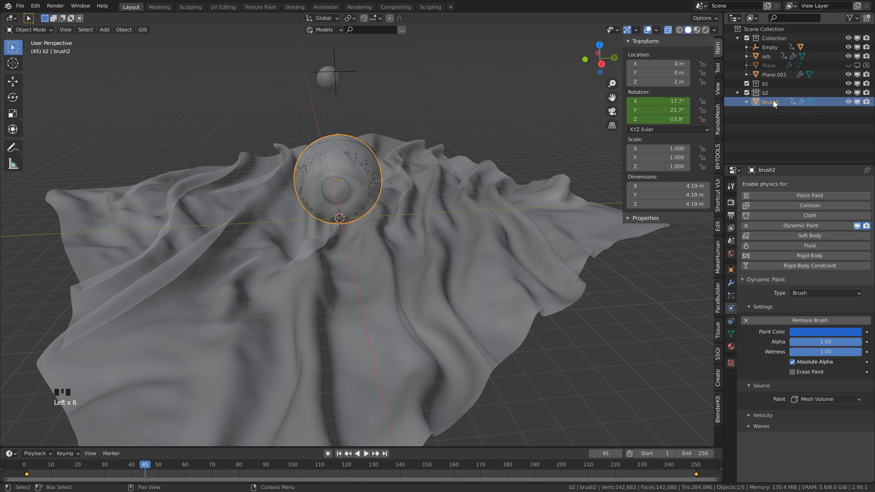
Step: Move the hidden Plane and the cloth Plane.001 together into the b2 collection
{"action": "left_click", "coordinate": [769, 85]}
{"action": "left_click", "coordinate": [772, 91], "text": "shift"}
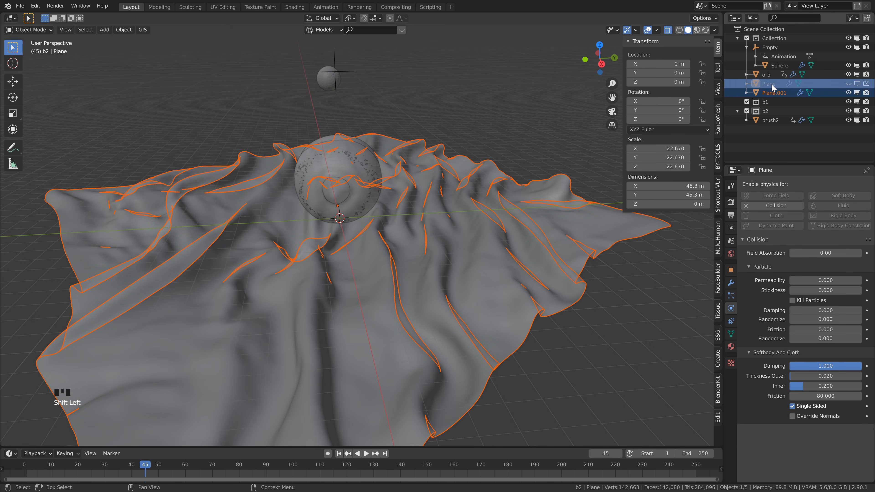
{"action": "left_click_drag", "start_coordinate": [771, 86], "coordinate": [771, 111]}
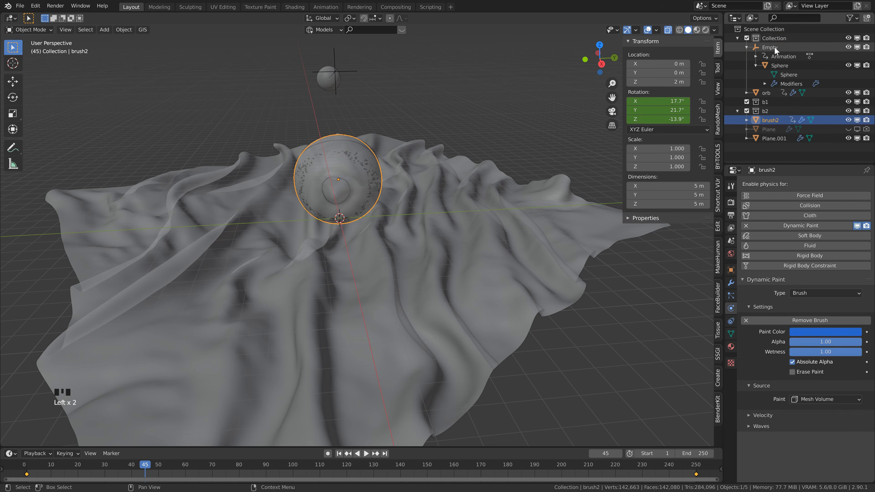
Step: Move the Empty with its child Sphere and the orb into the b1 collection
{"action": "left_click", "coordinate": [774, 47]}
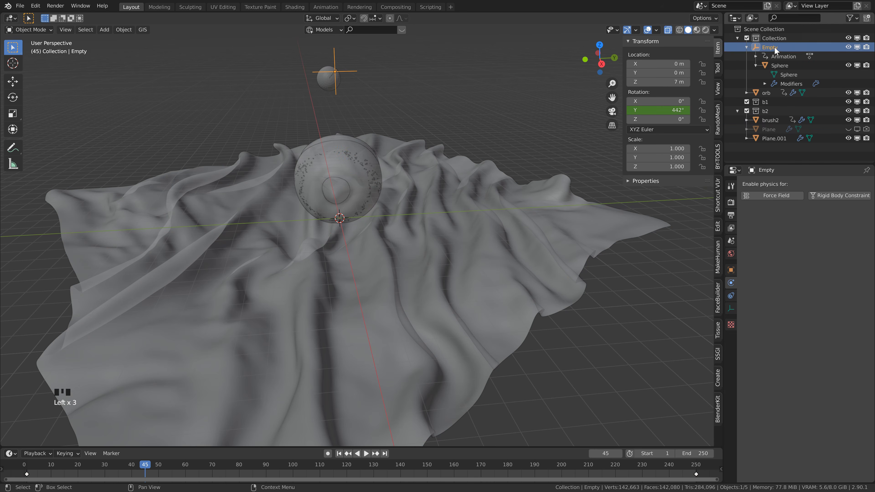
{"action": "left_click", "coordinate": [767, 90], "text": "shift"}
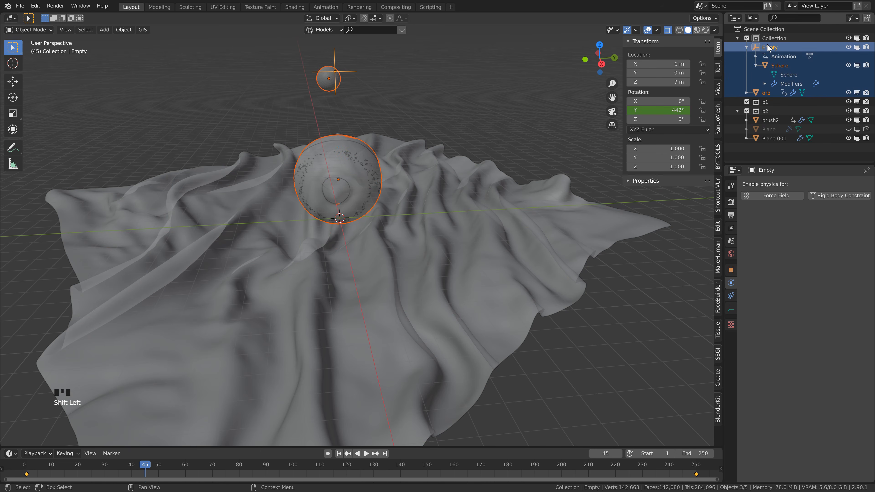
{"action": "left_click_drag", "start_coordinate": [766, 46], "coordinate": [768, 98]}
Step: Select the original orb and bring up the Brush Collection setting of its wave surface
{"action": "left_click", "coordinate": [338, 144]}
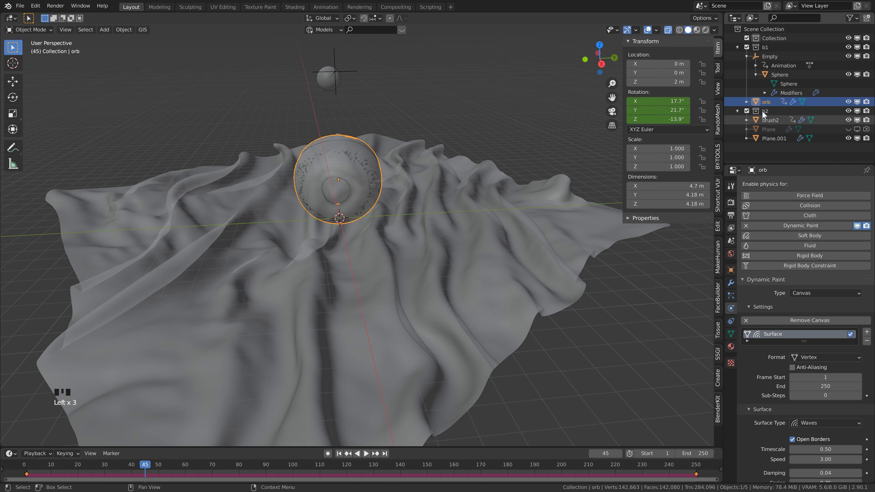
{"action": "scroll", "coordinate": [783, 356], "scroll_direction": "down", "scroll_amount": 4}
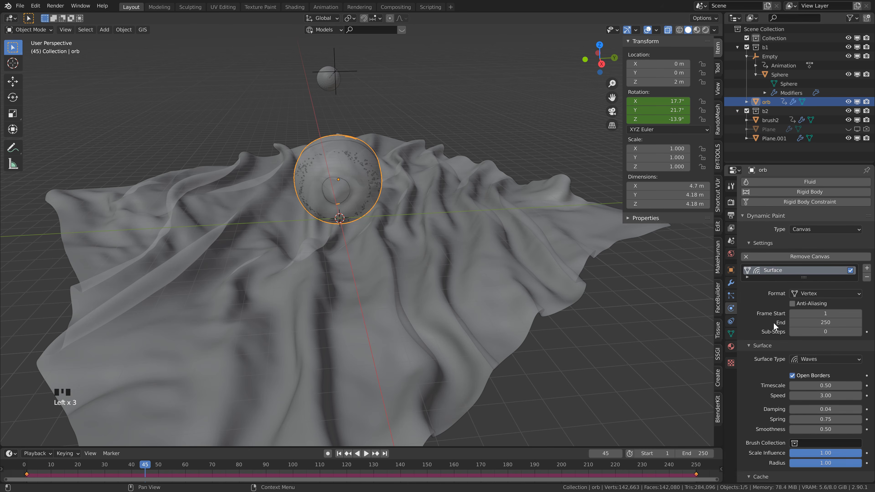
{"action": "scroll", "coordinate": [755, 326], "scroll_direction": "down", "scroll_amount": 4}
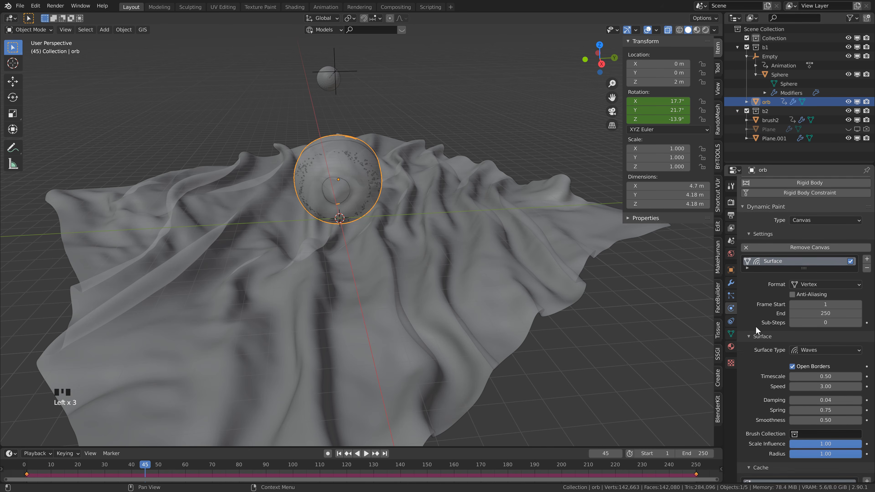
{"action": "scroll", "coordinate": [757, 328], "scroll_direction": "down", "scroll_amount": 2}
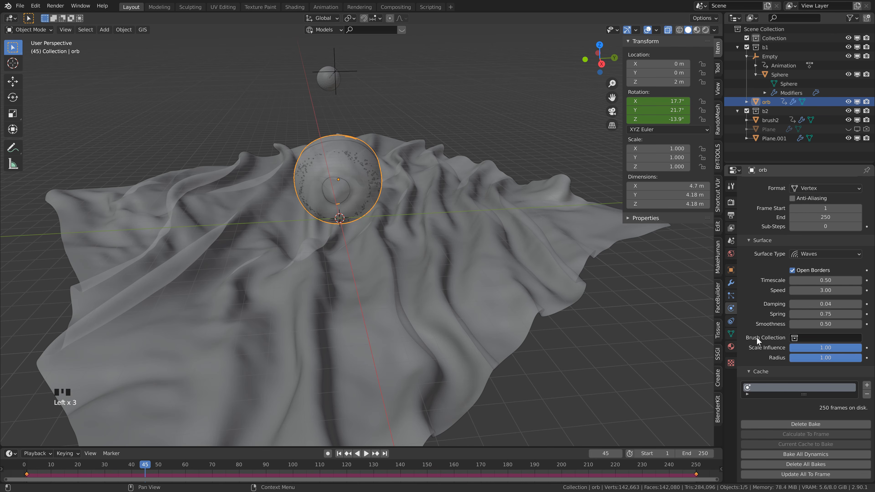
Step: Set the Dynamic Paint brush collection to b1 for the orb's canvas and to b2 for the Plane.001 cloth canvas
{"action": "left_click", "coordinate": [806, 341]}
{"action": "left_click", "coordinate": [792, 349]}
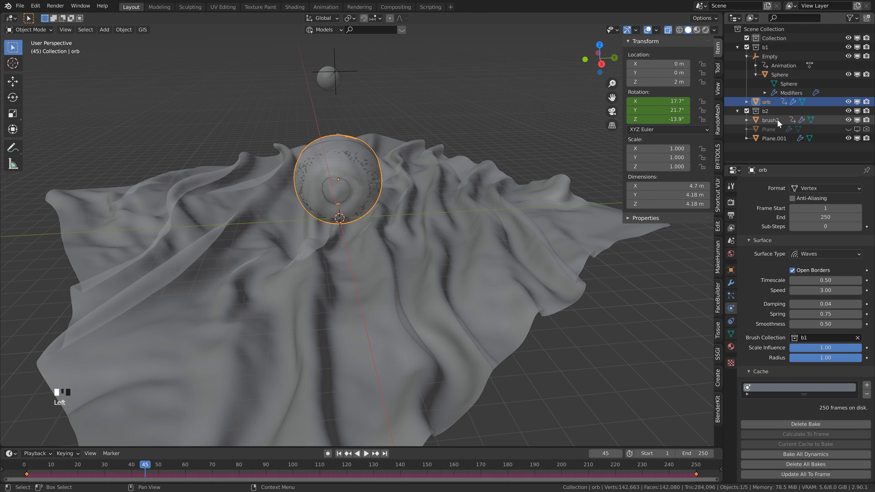
{"action": "left_click", "coordinate": [421, 200]}
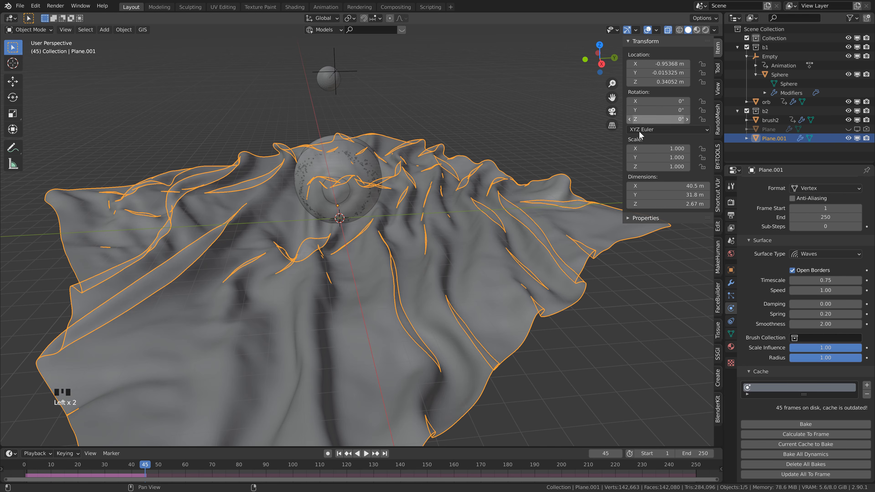
{"action": "left_click", "coordinate": [667, 31]}
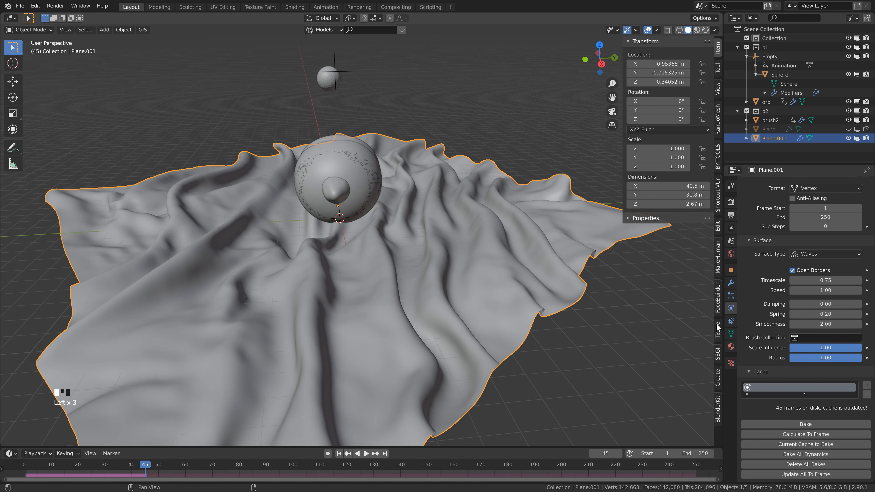
{"action": "left_click", "coordinate": [821, 336]}
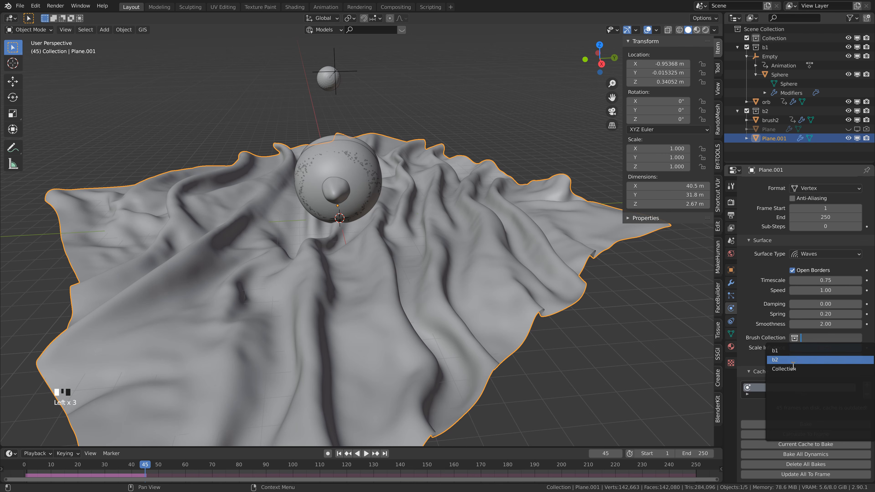
{"action": "left_click", "coordinate": [791, 359]}
Step: Play the animation from the first frame to check the waves on the orb, and hide brush2 in the viewport
{"action": "left_click", "coordinate": [338, 454]}
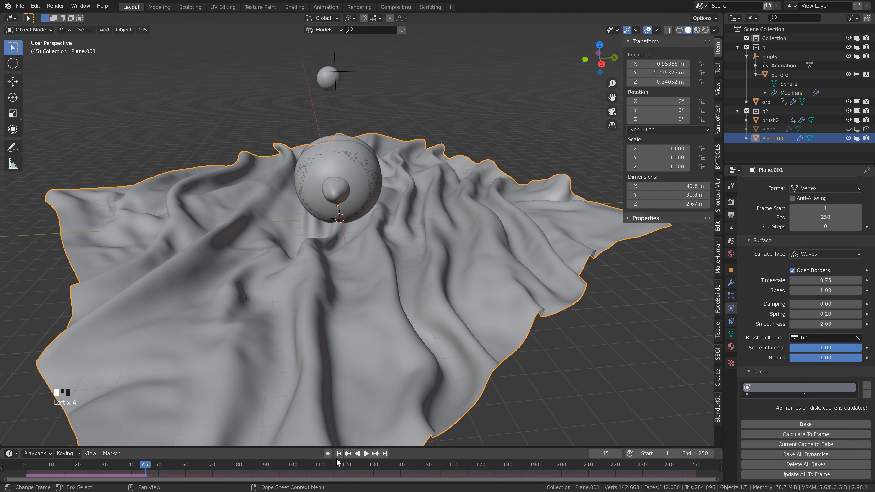
{"action": "key", "text": "space"}
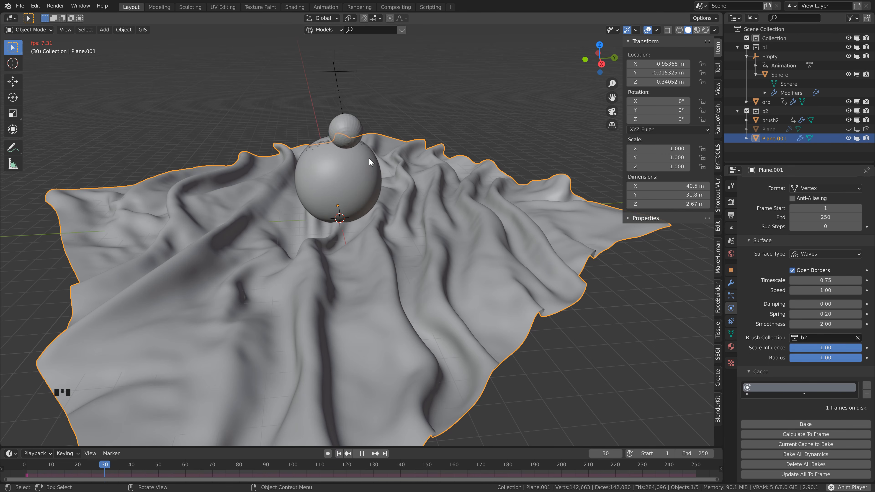
{"action": "key", "text": "space"}
{"action": "left_click", "coordinate": [363, 149]}
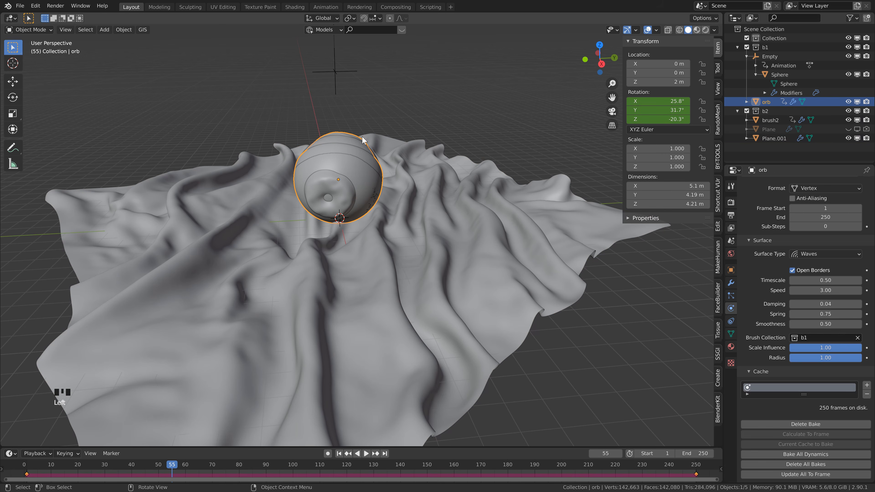
{"action": "left_click", "coordinate": [847, 119]}
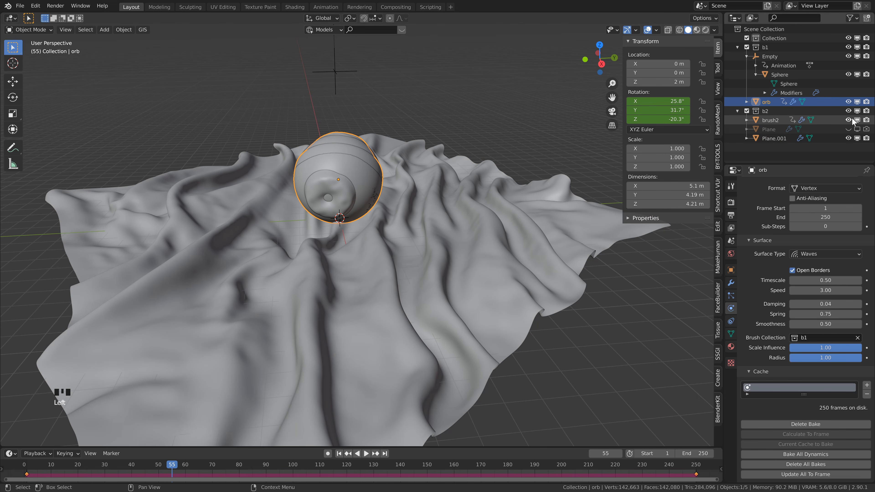
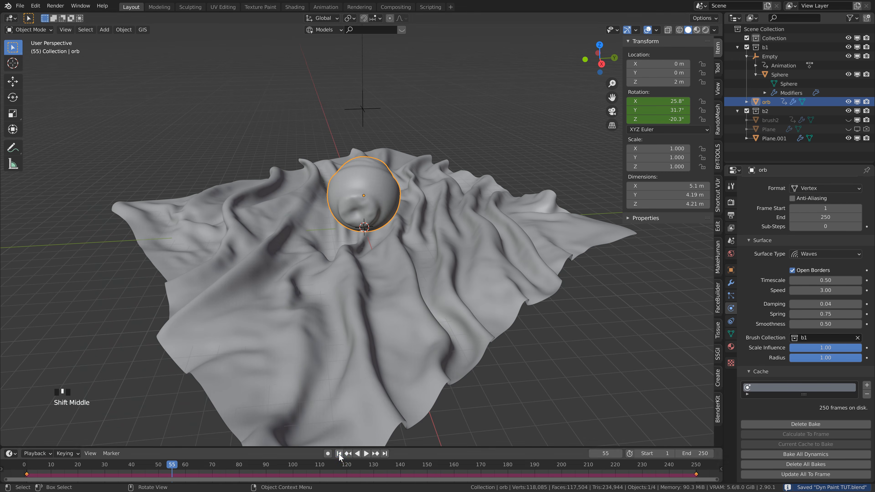
Step: Return to frame 1 and add a Plain Axes empty at the world origin
{"action": "left_click", "coordinate": [339, 454]}
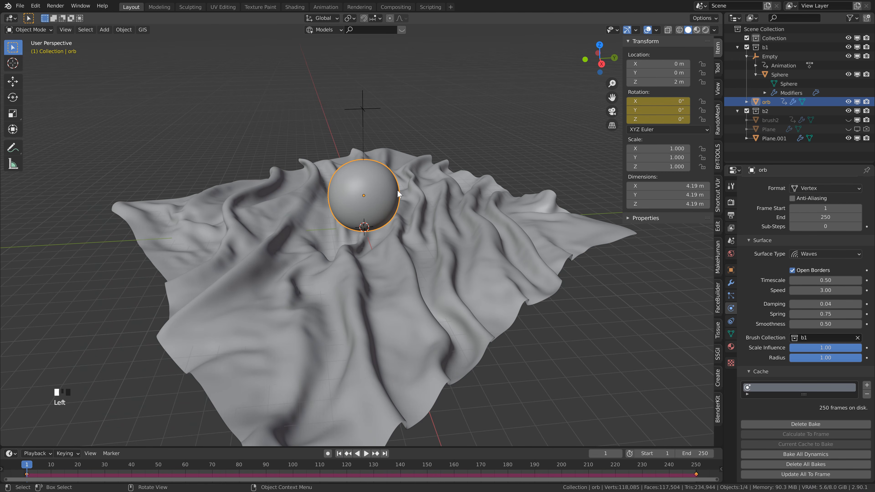
{"action": "left_click", "coordinate": [401, 131]}
{"action": "scroll", "coordinate": [415, 148], "scroll_direction": "down", "scroll_amount": 2}
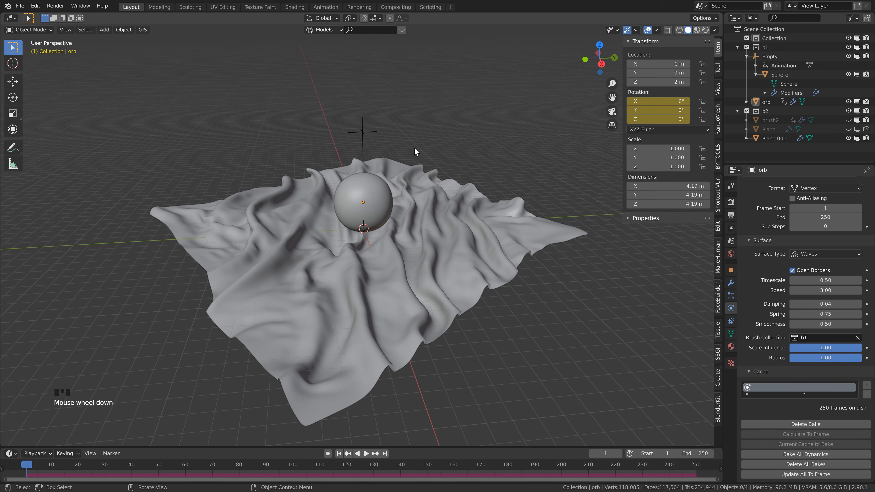
{"action": "key", "text": "shift+a"}
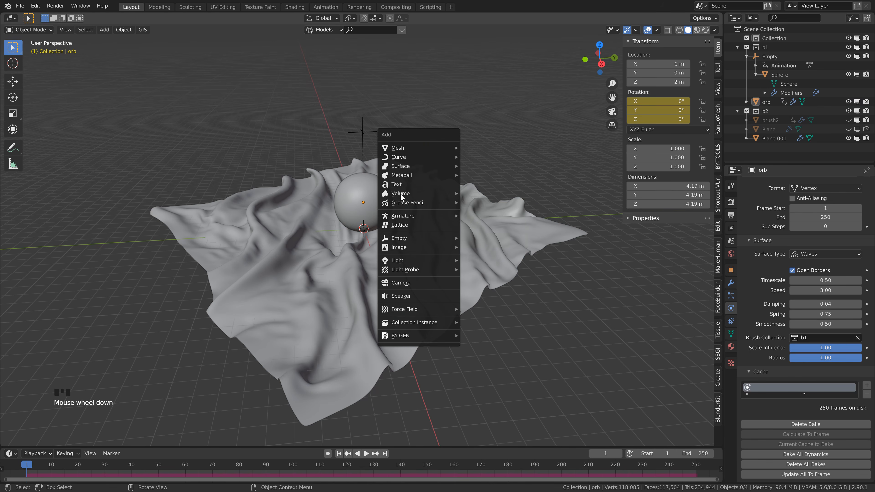
{"action": "mouse_move", "coordinate": [423, 238]}
{"action": "left_click", "coordinate": [481, 240]}
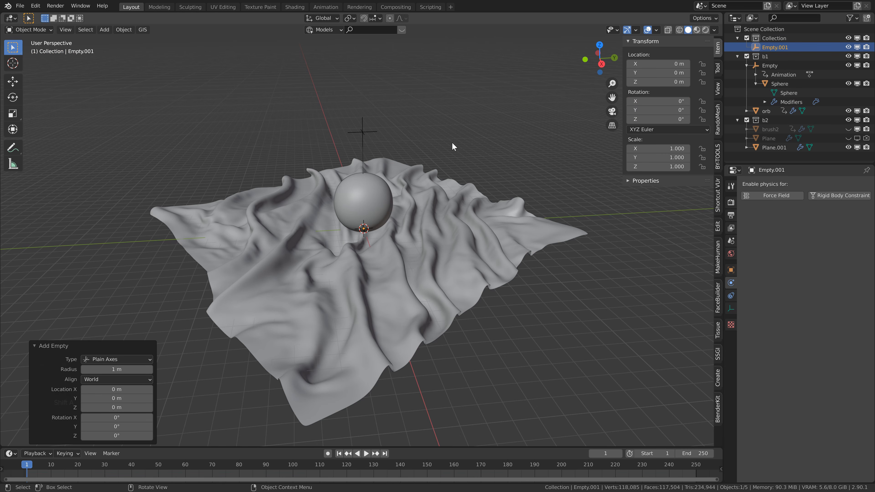
Step: Raise the new empty about 10.6 m along Z and scale it up to about 1.6
{"action": "key", "text": "g"}
{"action": "key", "text": "z"}
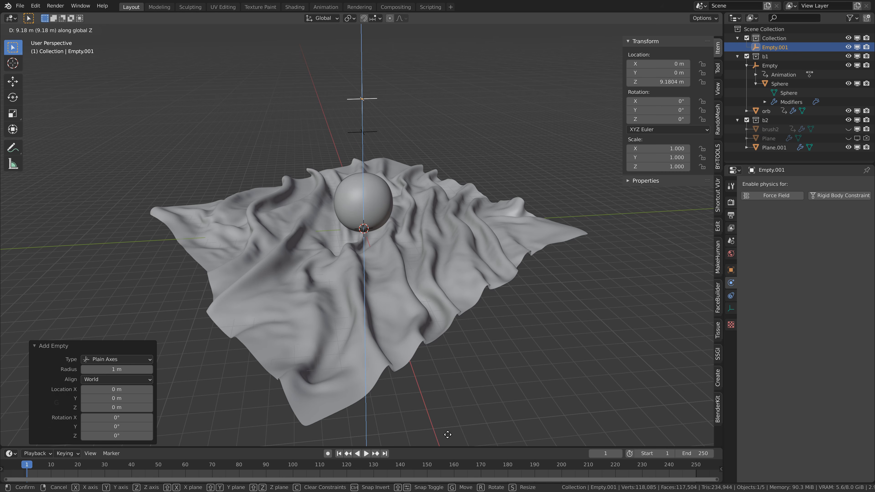
{"action": "left_click", "coordinate": [447, 416]}
{"action": "key", "text": "s"}
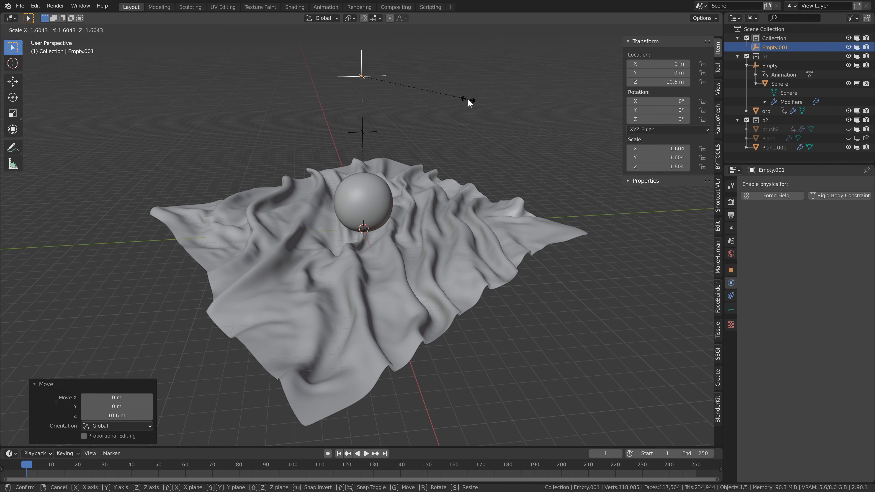
{"action": "left_click", "coordinate": [469, 102]}
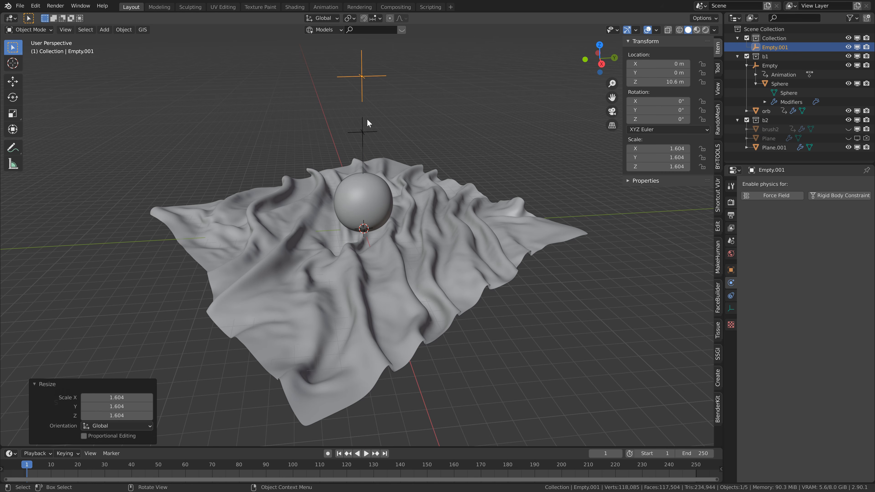
Step: Rename the new empty as "Up and down"
{"action": "double_click", "coordinate": [774, 47]}
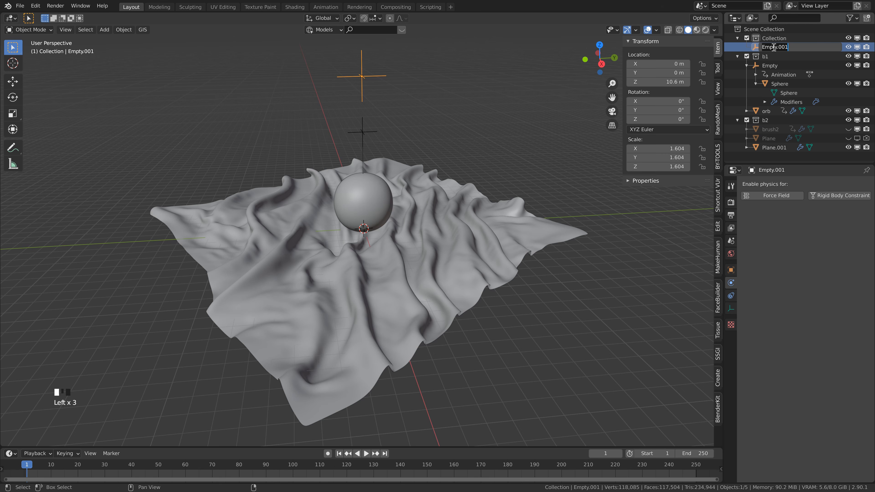
{"action": "type", "text": "Up and f"}
{"action": "key", "text": "BackSpace"}
{"action": "type", "text": "down"}
{"action": "key", "text": "Return"}
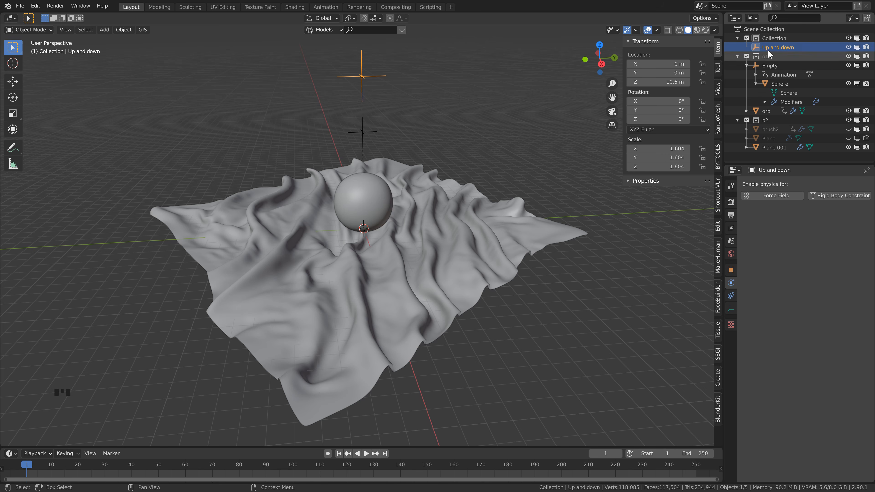
Step: Rename the original empty that carries the small sphere as "Rotate"
{"action": "double_click", "coordinate": [769, 66]}
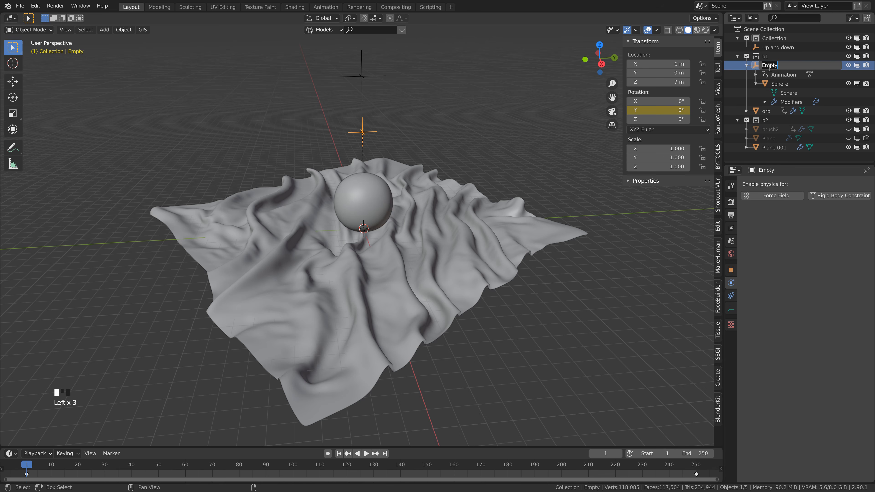
{"action": "type", "text": "Rotate"}
{"action": "key", "text": "Return"}
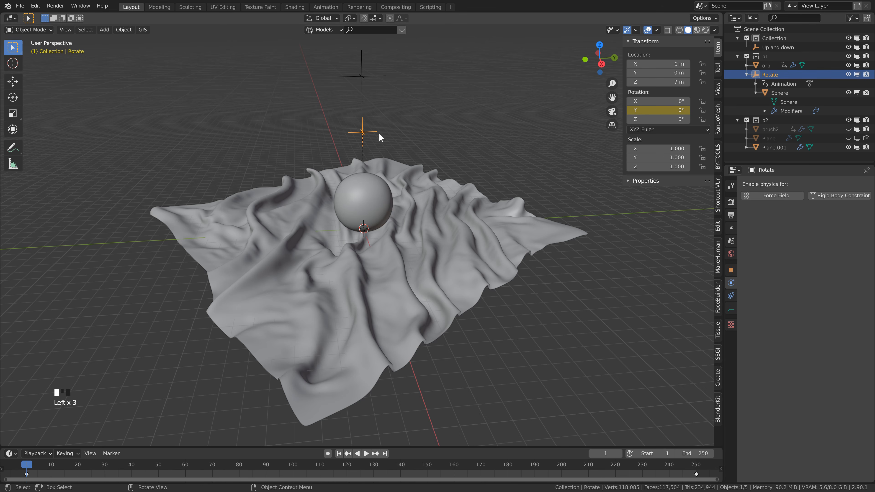
Step: Unhide brush2 and parent it together with the orb to the Up and down empty, using Object (Keep Transform)
{"action": "scroll", "coordinate": [378, 133], "scroll_direction": "up", "scroll_amount": 2}
{"action": "left_click", "coordinate": [371, 133]}
{"action": "left_click", "coordinate": [847, 129]}
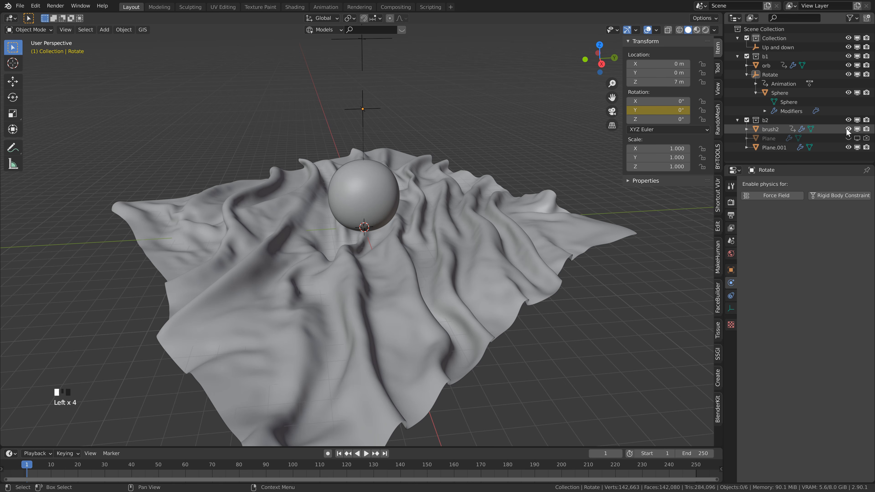
{"action": "left_click", "coordinate": [770, 129]}
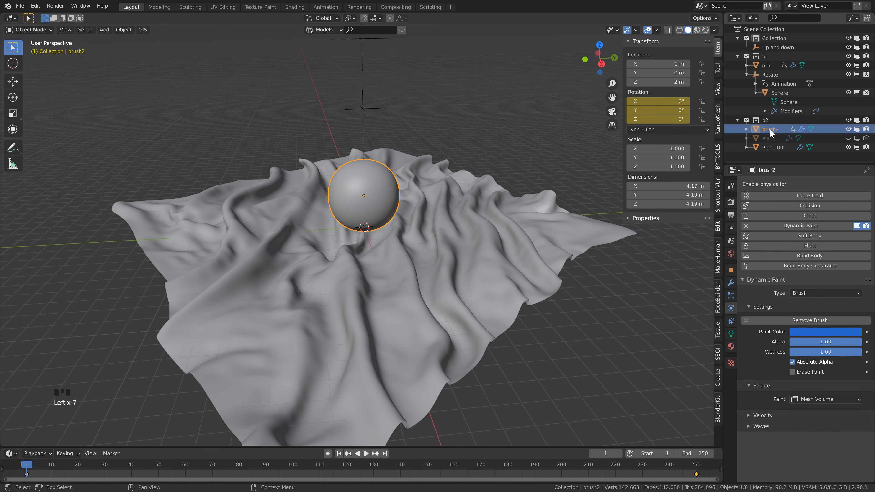
{"action": "left_click", "coordinate": [768, 65], "text": "ctrl"}
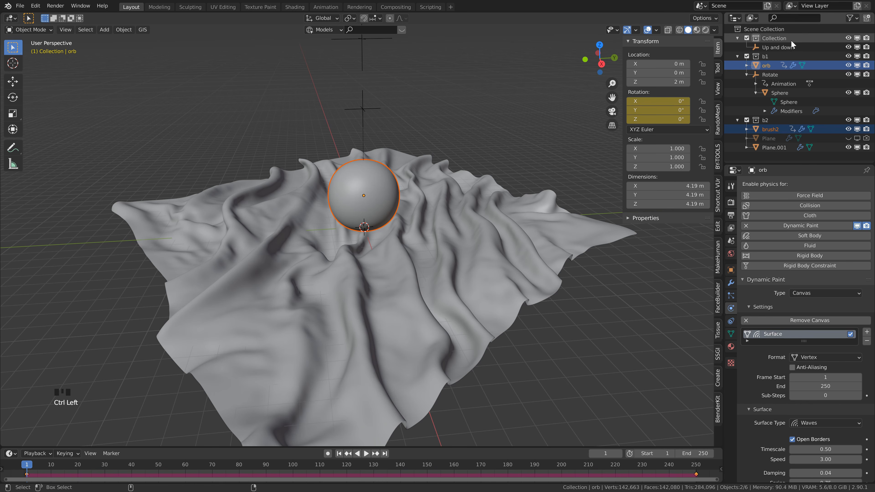
{"action": "left_click", "coordinate": [791, 48], "text": "ctrl"}
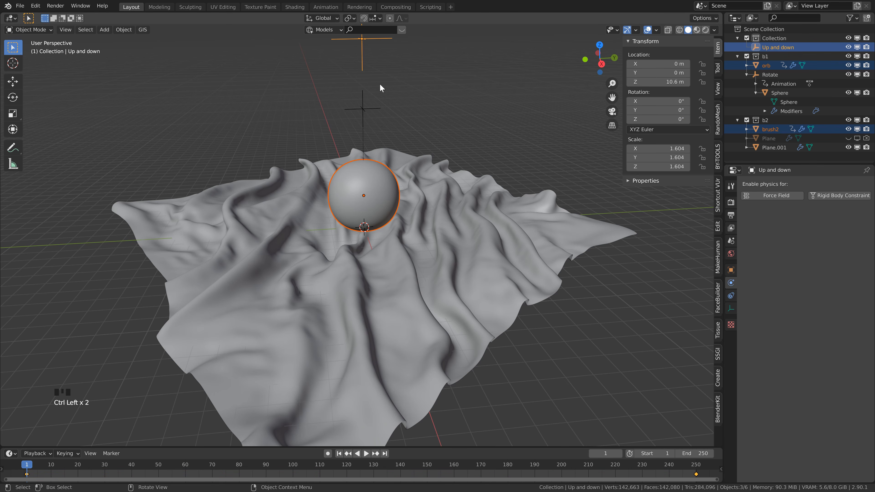
{"action": "key", "text": "ctrl+p"}
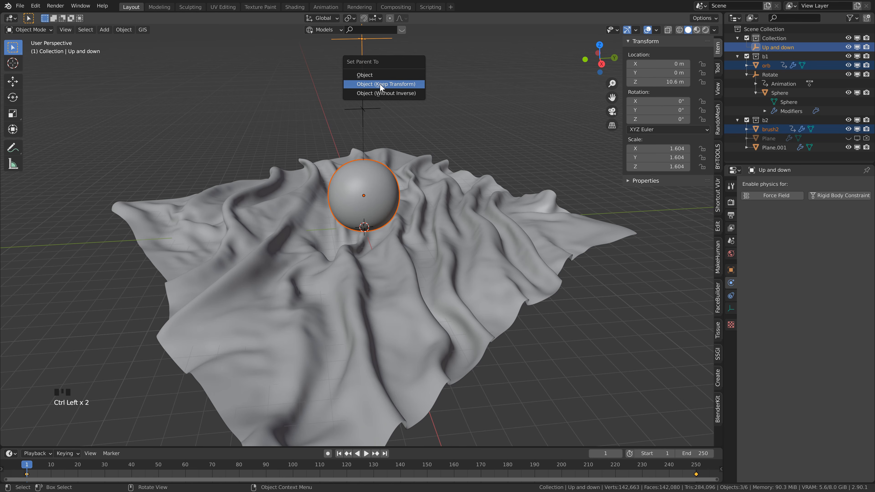
{"action": "left_click", "coordinate": [380, 84]}
{"action": "left_click", "coordinate": [428, 71]}
Step: Insert a single keyframe on the Z location of the Up and down empty at frame 1
{"action": "middle_click_drag", "start_coordinate": [428, 71], "coordinate": [436, 203], "text": "shift"}
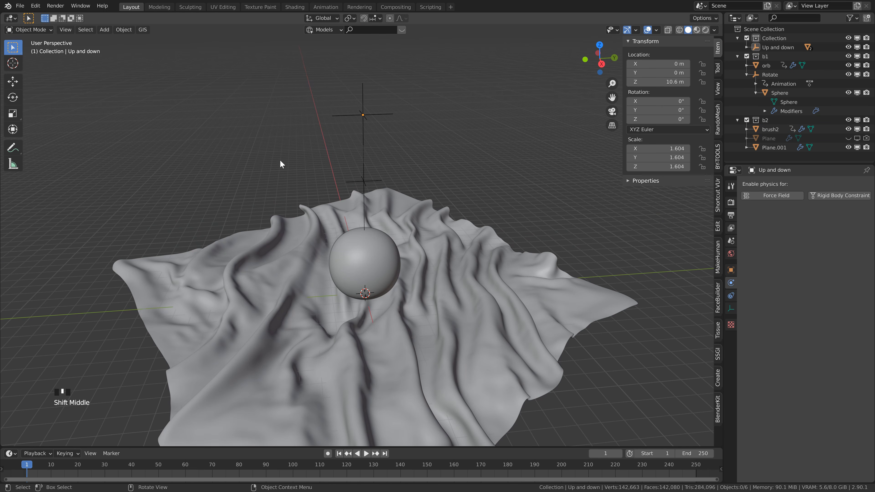
{"action": "left_click", "coordinate": [362, 91]}
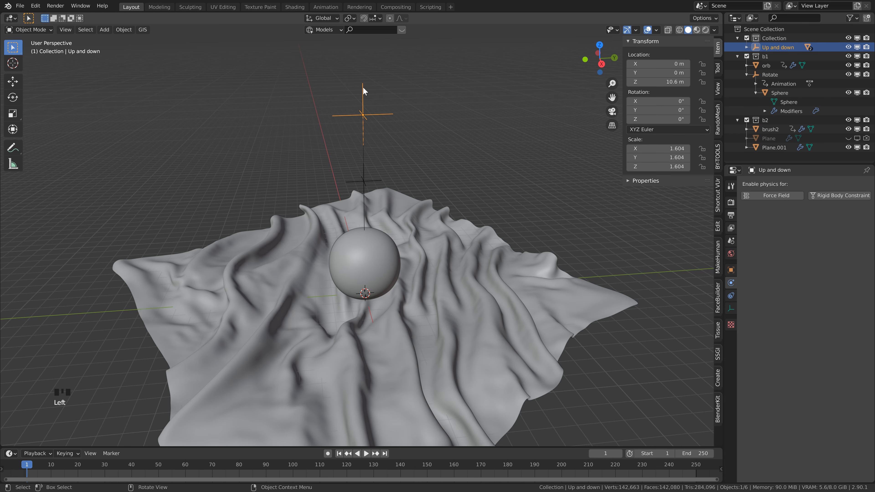
{"action": "middle_click_drag", "start_coordinate": [428, 181], "coordinate": [428, 172]}
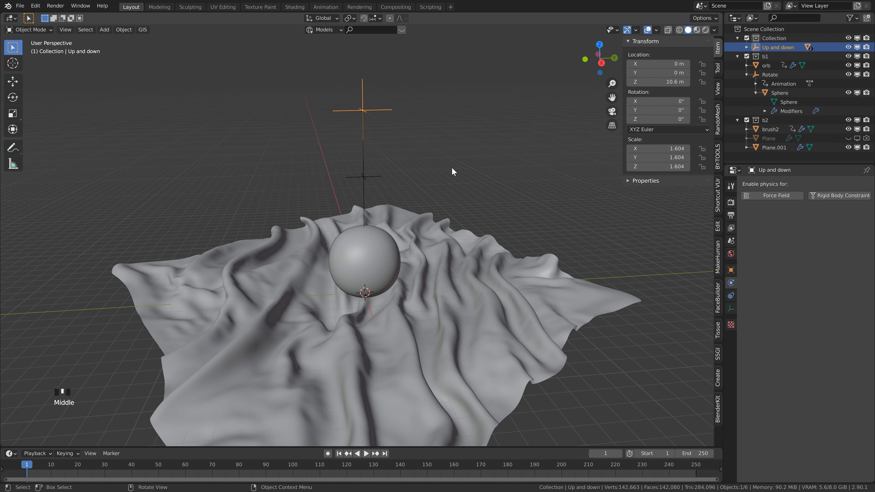
{"action": "key", "text": "n"}
{"action": "key", "text": "n"}
{"action": "right_click", "coordinate": [654, 82]}
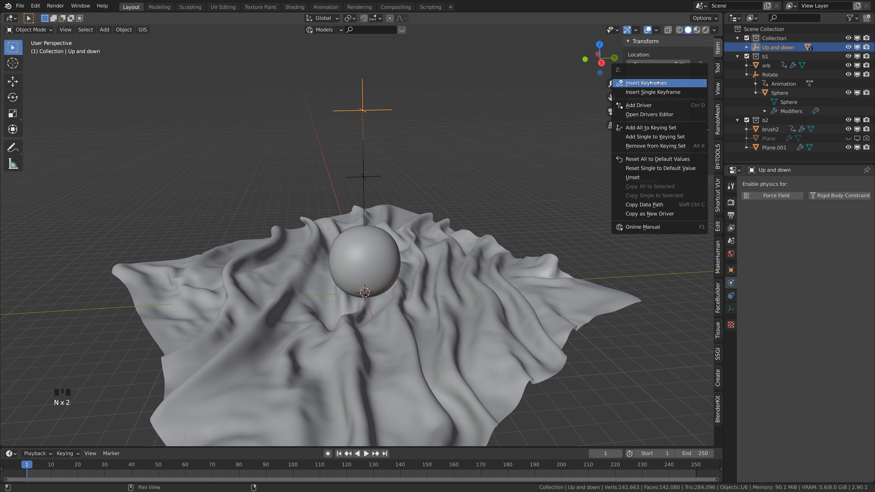
{"action": "left_click", "coordinate": [652, 92]}
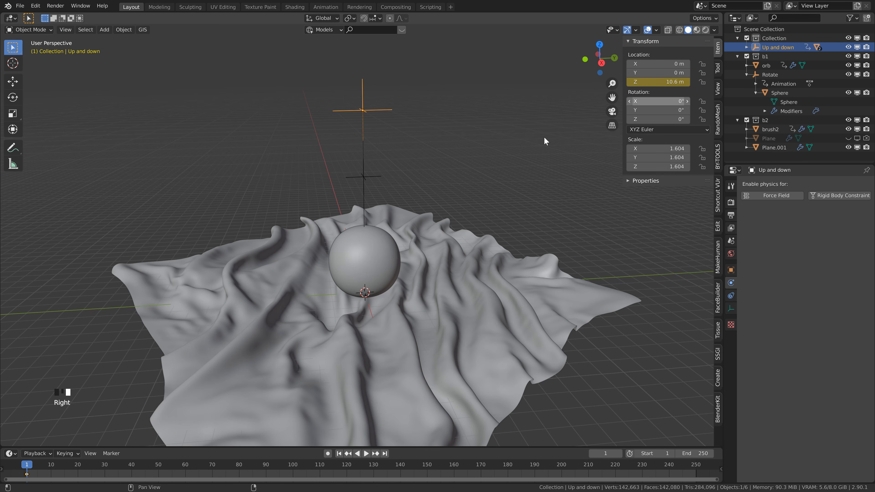
Step: At frame 30, lower the Up and down empty about 1.03 m along Z and keyframe its Z location
{"action": "scroll", "coordinate": [390, 251], "scroll_direction": "up", "scroll_amount": 2}
{"action": "middle_click_drag", "start_coordinate": [390, 250], "coordinate": [413, 197], "text": "shift"}
{"action": "scroll", "coordinate": [413, 197], "scroll_direction": "down", "scroll_amount": 2}
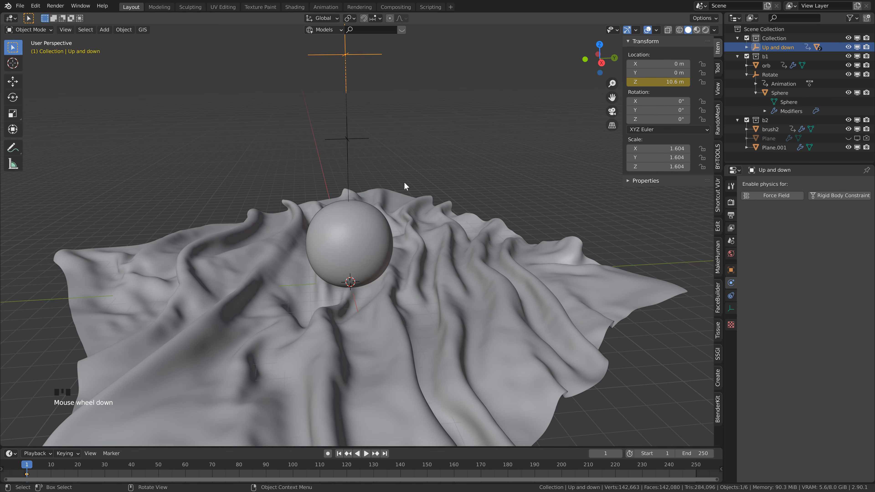
{"action": "left_click", "coordinate": [103, 467]}
{"action": "left_click_drag", "start_coordinate": [104, 466], "coordinate": [104, 466]}
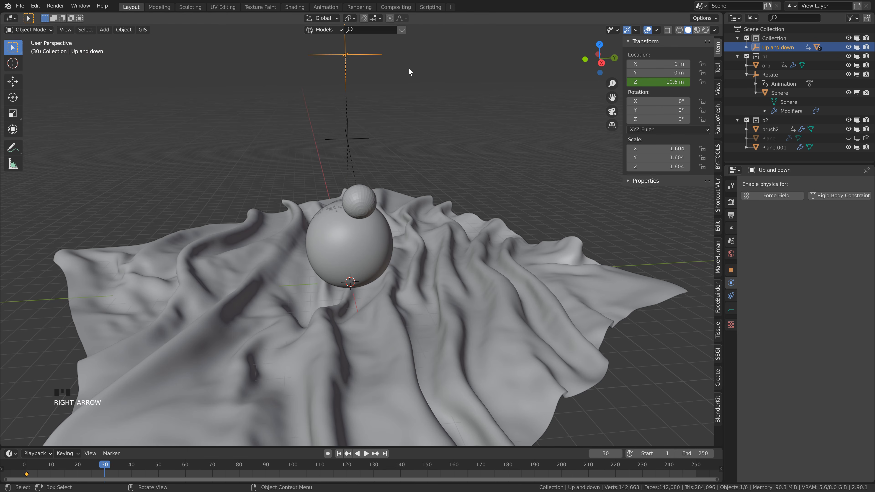
{"action": "key", "text": "g"}
{"action": "key", "text": "z"}
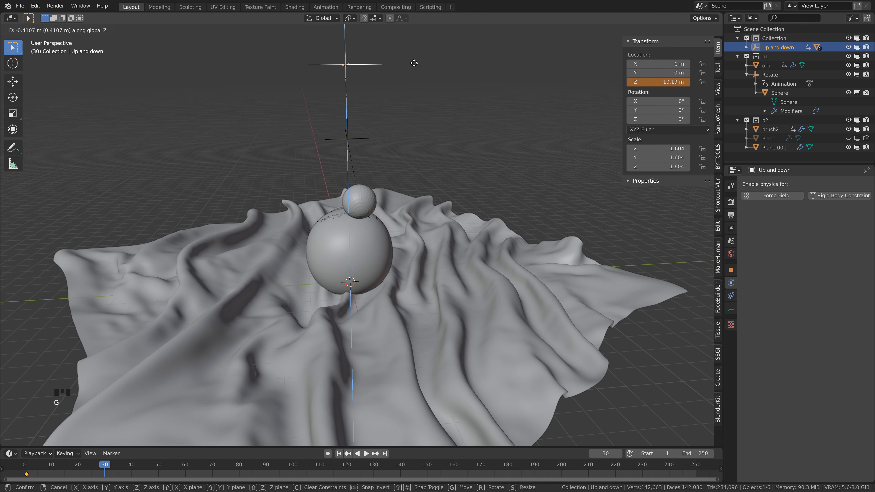
{"action": "left_click", "coordinate": [415, 77]}
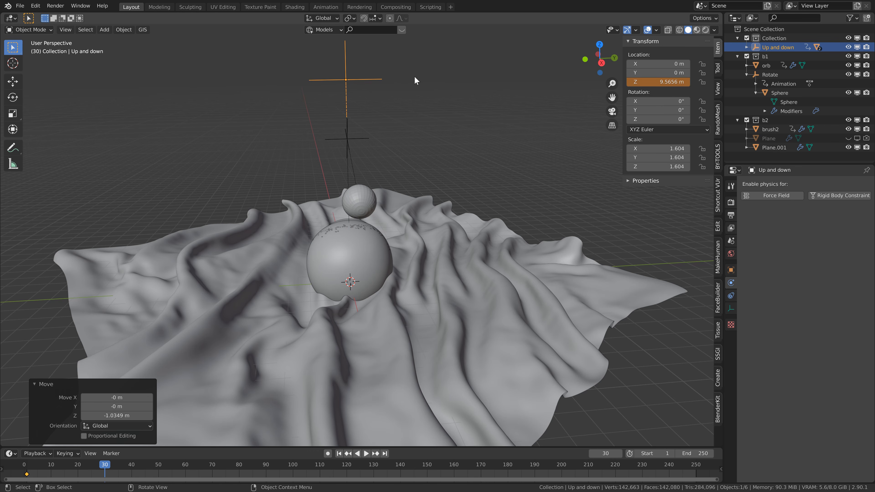
{"action": "right_click", "coordinate": [656, 81]}
{"action": "left_click", "coordinate": [656, 81]}
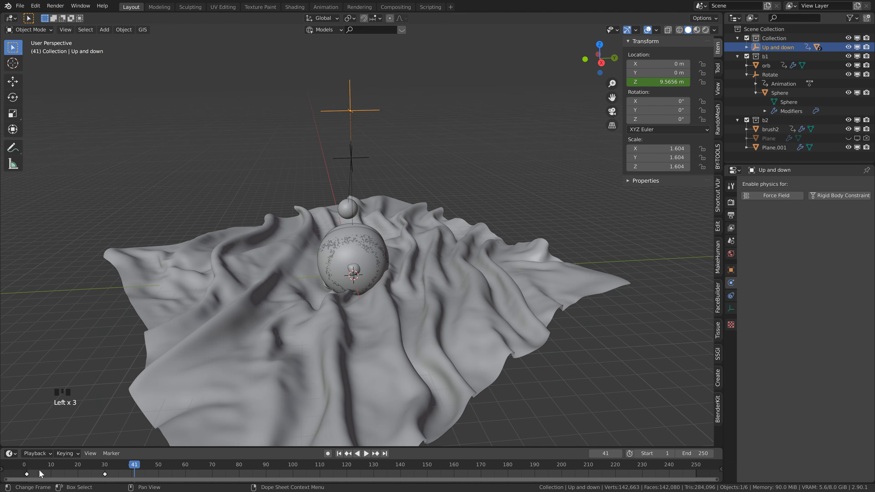
Step: Copy the Up and down empty's frame 1 keyframe to frame 60
{"action": "left_click", "coordinate": [27, 474]}
{"action": "left_click", "coordinate": [185, 470]}
{"action": "key", "text": "ctrl+v"}
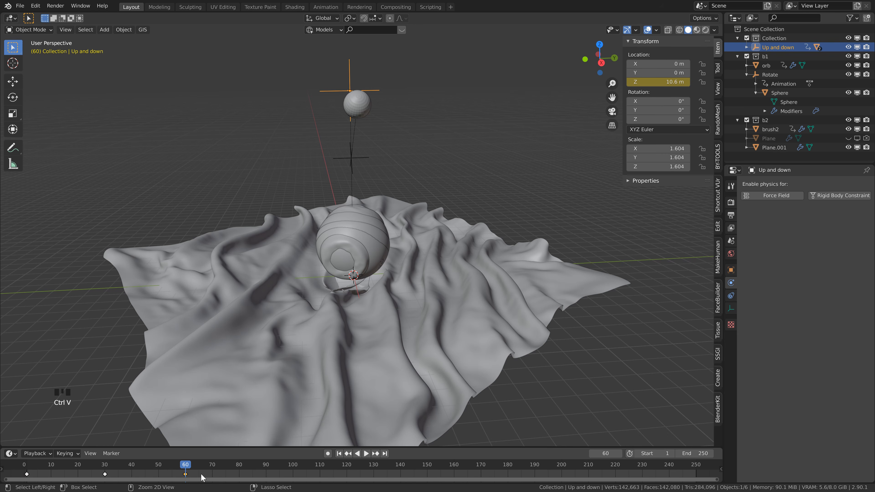
Step: Make the Up and down empty's whole Z location curve repeat cyclically in the Graph Editor, and return to the 3D viewport
{"action": "left_click", "coordinate": [12, 20]}
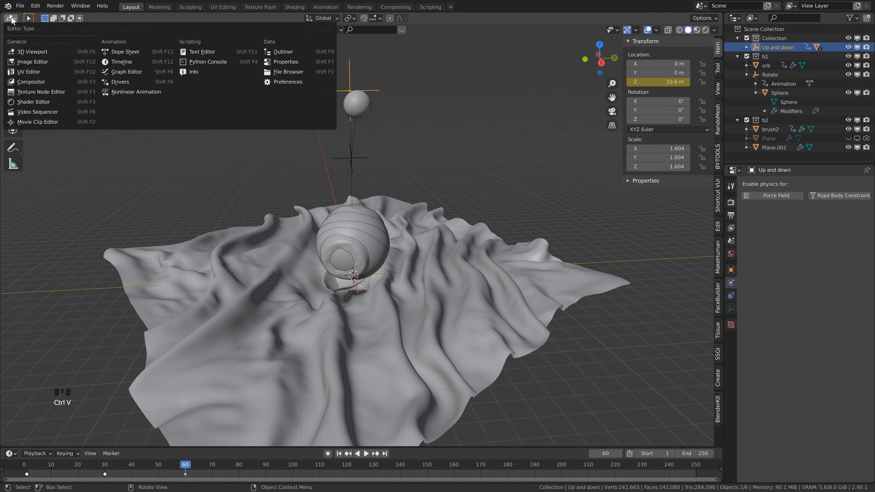
{"action": "left_click", "coordinate": [128, 72]}
{"action": "key", "text": "a"}
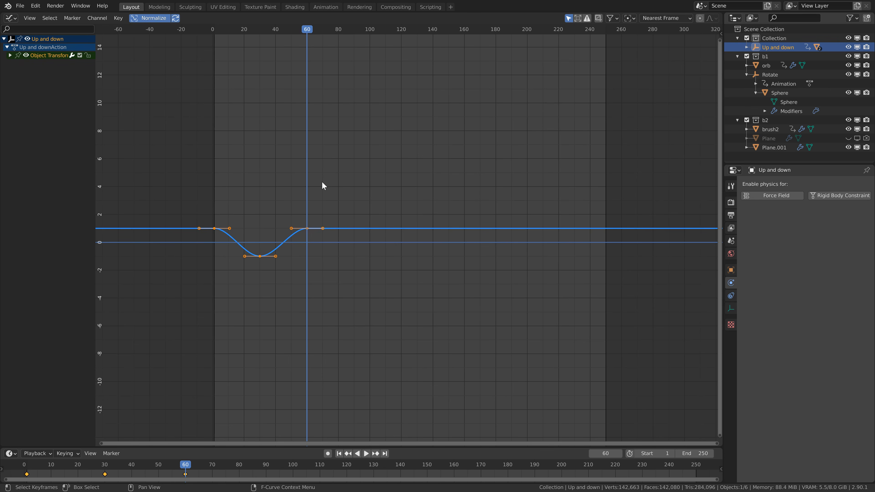
{"action": "key", "text": "shift+e"}
{"action": "left_click", "coordinate": [322, 185]}
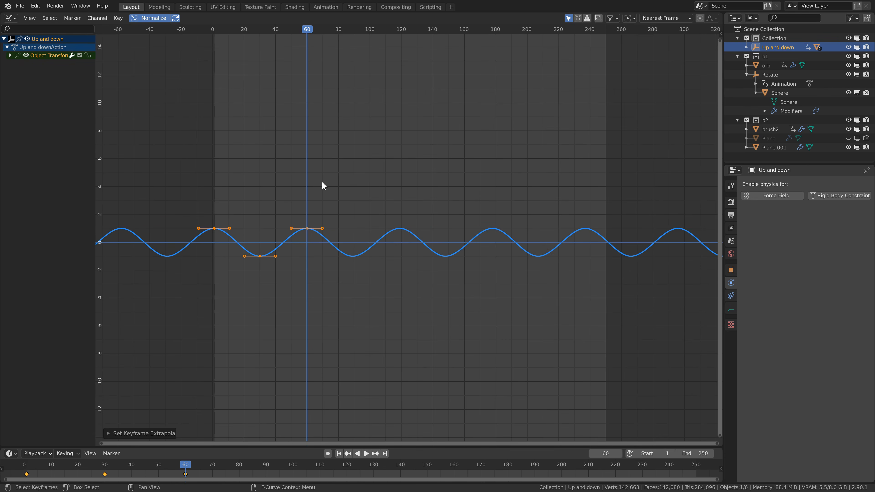
{"action": "scroll", "coordinate": [424, 230], "scroll_direction": "down", "scroll_amount": 2}
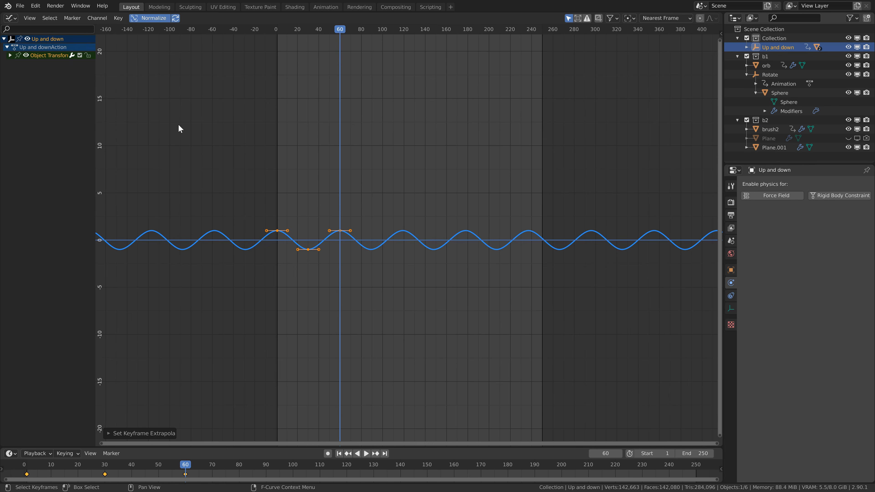
{"action": "left_click", "coordinate": [11, 19]}
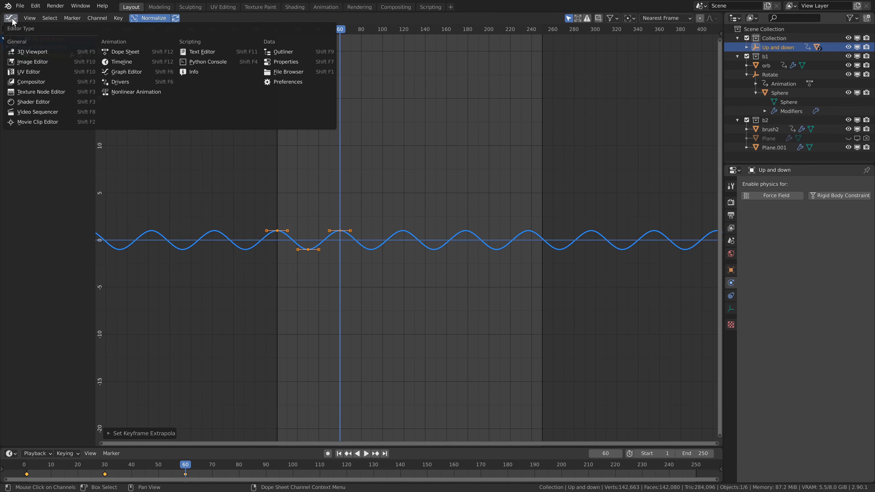
{"action": "left_click", "coordinate": [26, 53]}
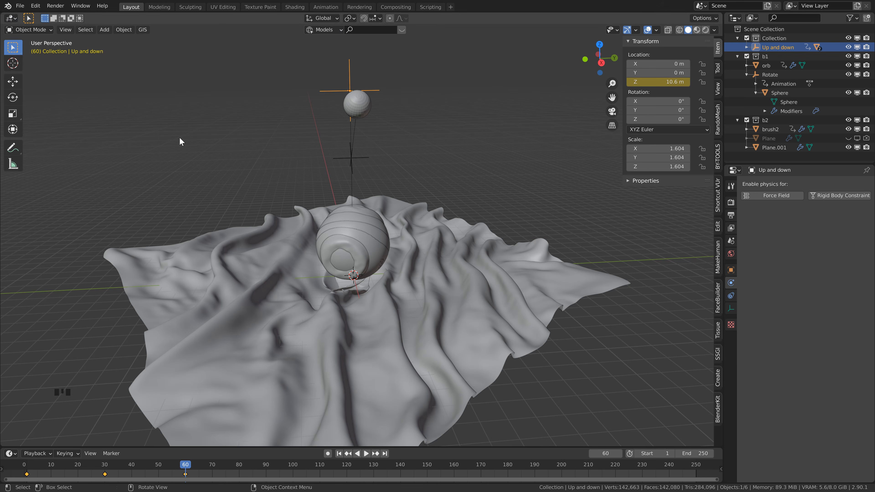
Step: At frame 1, hide brush2 from both viewport and renders, and play back the animation
{"action": "left_click", "coordinate": [338, 453]}
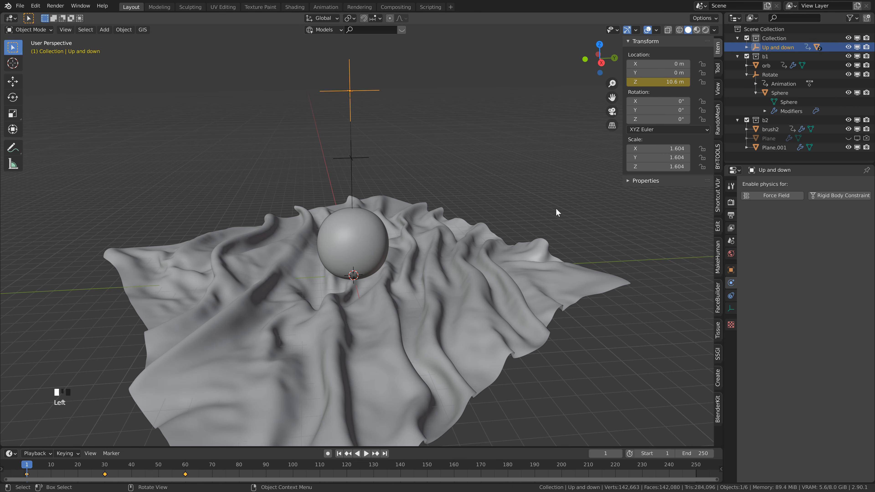
{"action": "left_click", "coordinate": [848, 129]}
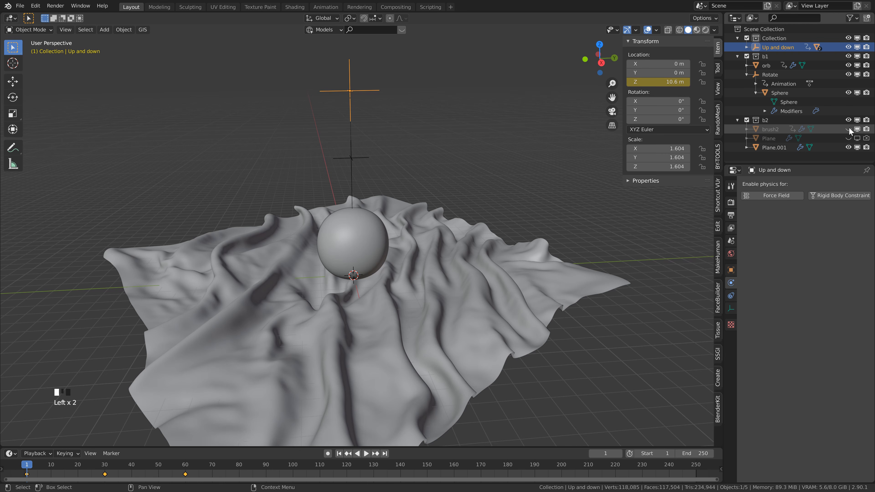
{"action": "left_click", "coordinate": [866, 129]}
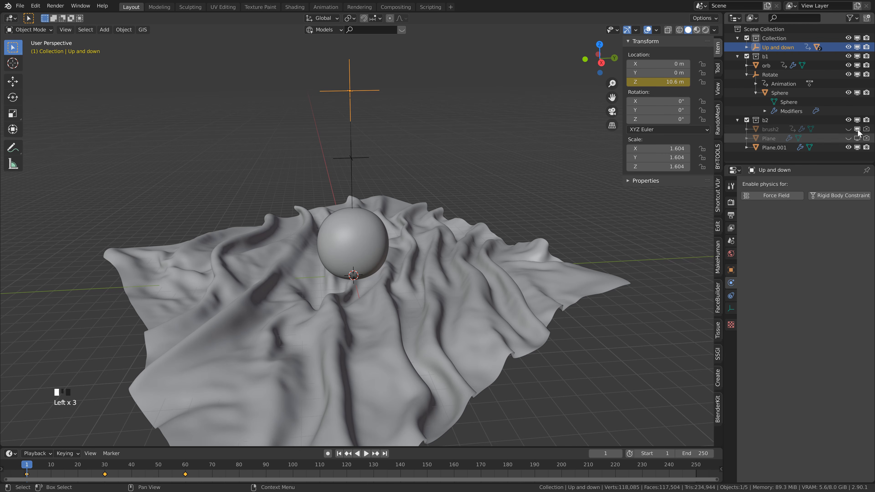
{"action": "key", "text": "space"}
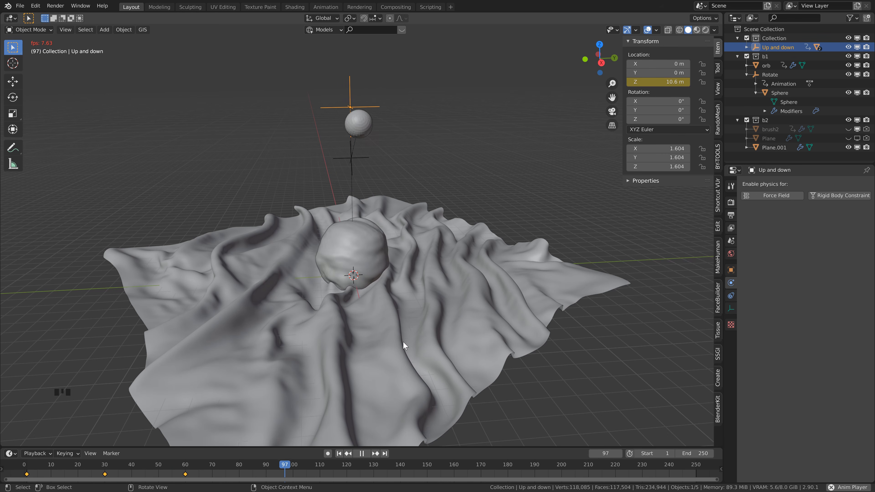
{"action": "key", "text": "space"}
Step: Set the cloth plane's Dynamic Paint waves to timescale 0.50, speed 2.00, damping 0.02 and smoothness 0.50
{"action": "middle_click_drag", "start_coordinate": [402, 341], "coordinate": [394, 276], "text": "shift"}
{"action": "left_click", "coordinate": [395, 278]}
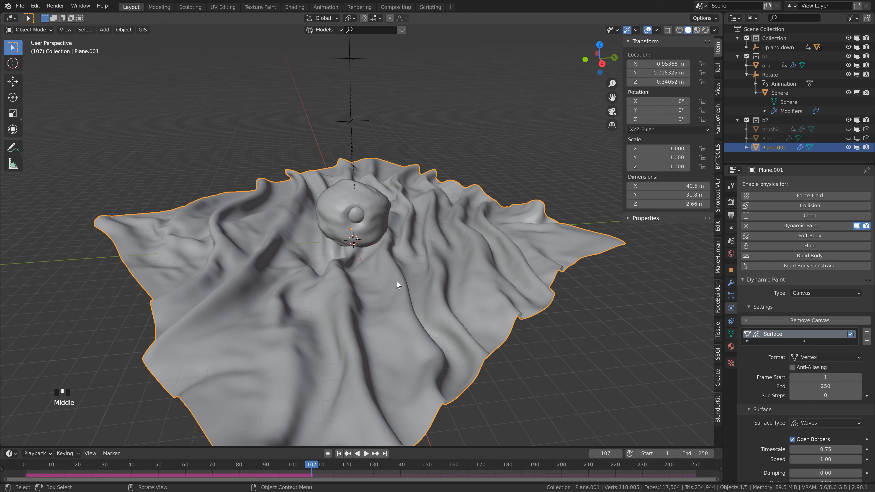
{"action": "left_click", "coordinate": [339, 453]}
{"action": "scroll", "coordinate": [769, 375], "scroll_direction": "down", "scroll_amount": 3}
{"action": "scroll", "coordinate": [769, 375], "scroll_direction": "down", "scroll_amount": 3}
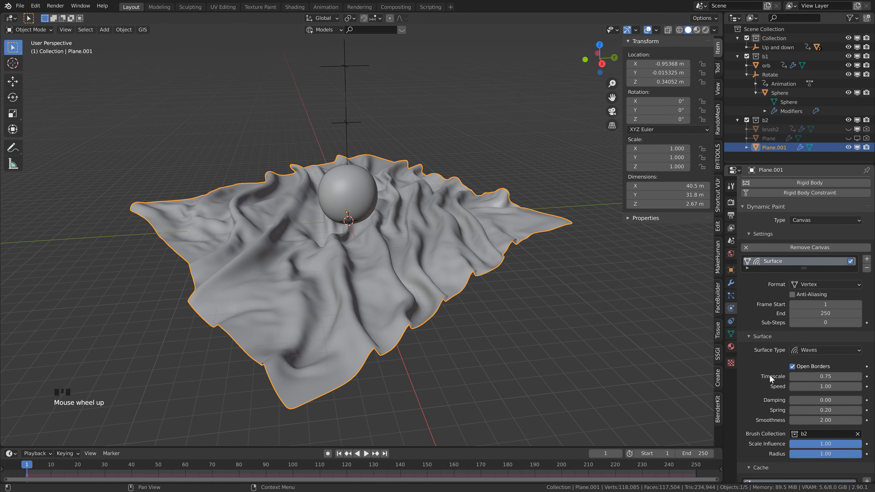
{"action": "left_click", "coordinate": [826, 377]}
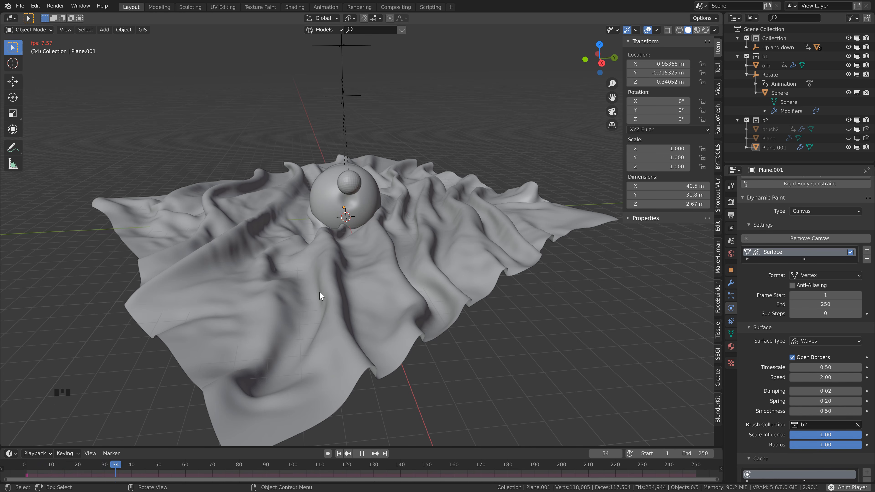
Step: Play through the adjusted waves from frame 1 and open the cache settings of the cloth plane's wave surface
{"action": "key", "text": "space"}
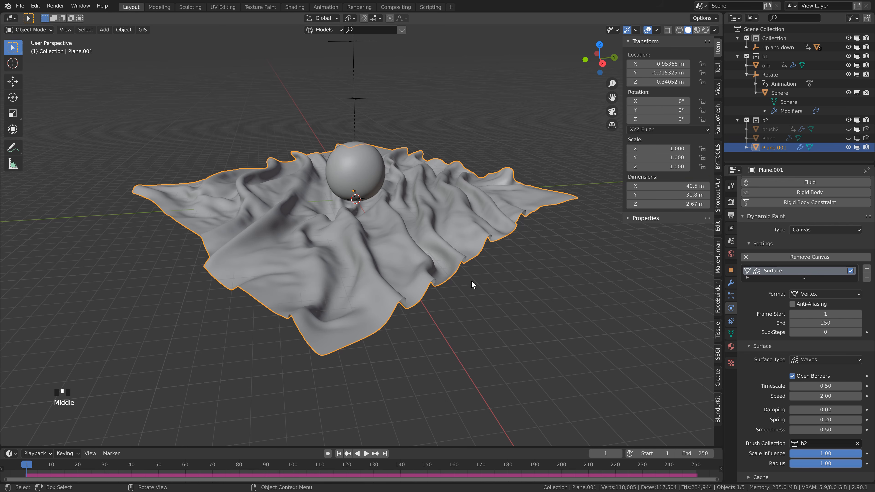
{"action": "left_click", "coordinate": [761, 477]}
{"action": "scroll", "coordinate": [771, 455], "scroll_direction": "down", "scroll_amount": 4}
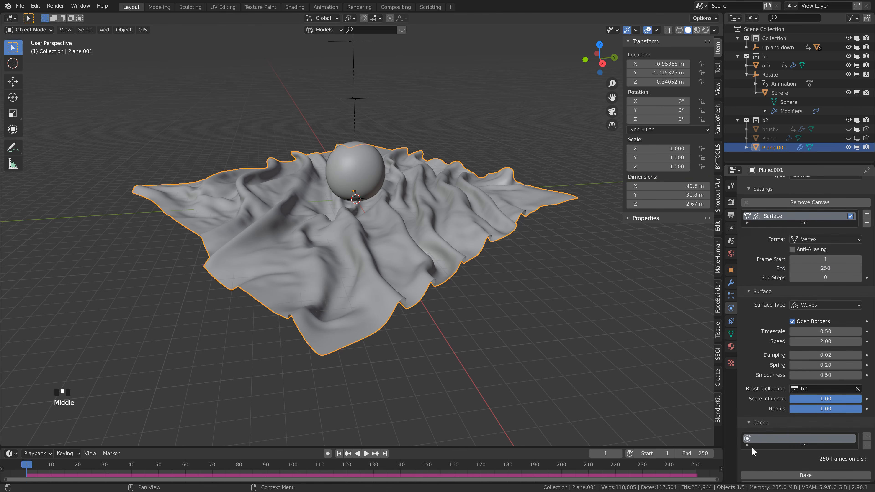
{"action": "left_click", "coordinate": [800, 464]}
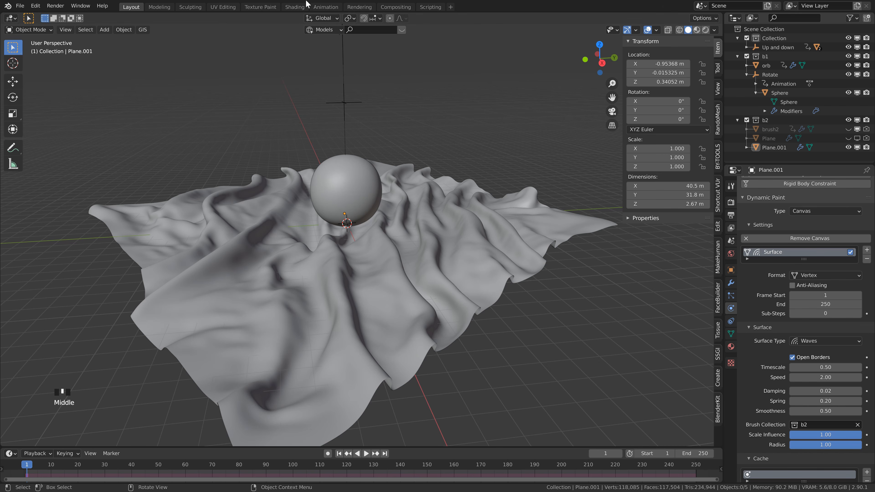
Step: Switch to the Shading workspace and set the viewport to rendered shading with the whole cloth in view
{"action": "left_click", "coordinate": [295, 7]}
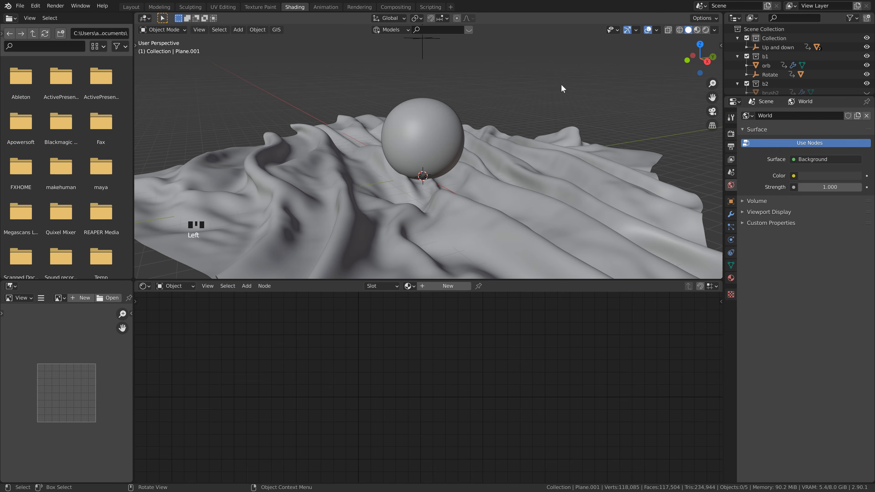
{"action": "left_click", "coordinate": [705, 30]}
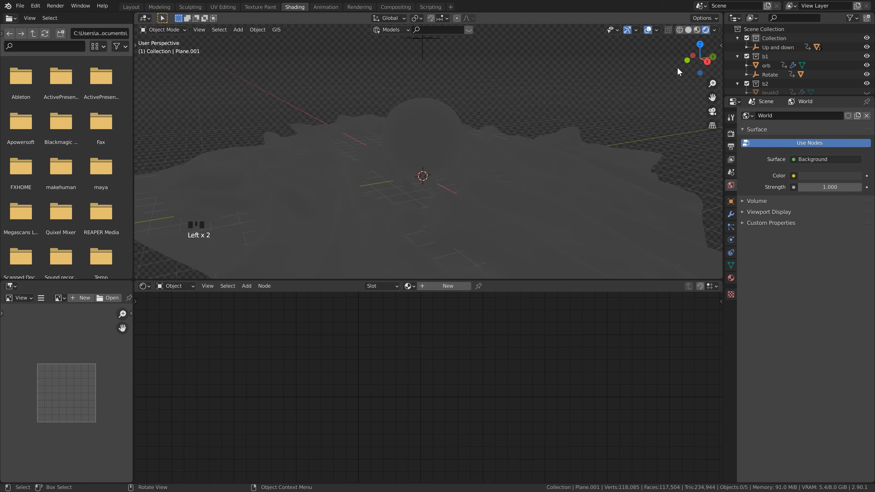
{"action": "scroll", "coordinate": [496, 154], "scroll_direction": "down", "scroll_amount": 3}
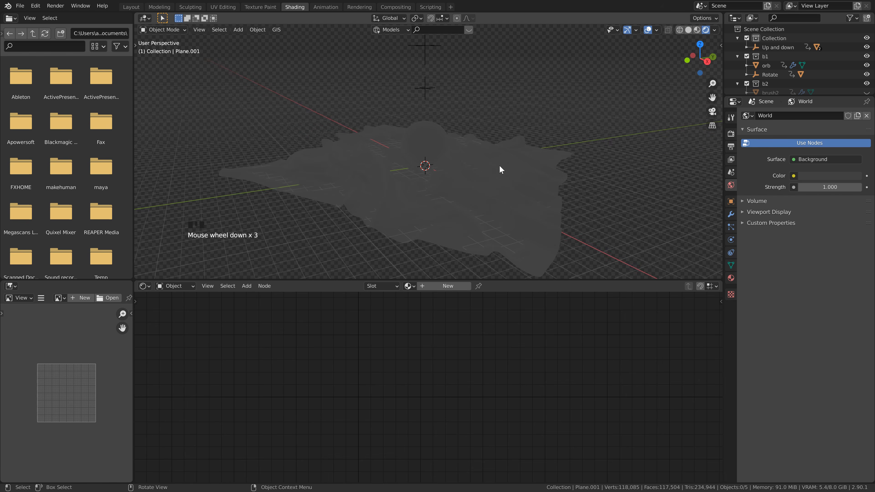
{"action": "scroll", "coordinate": [489, 174], "scroll_direction": "up", "scroll_amount": 1}
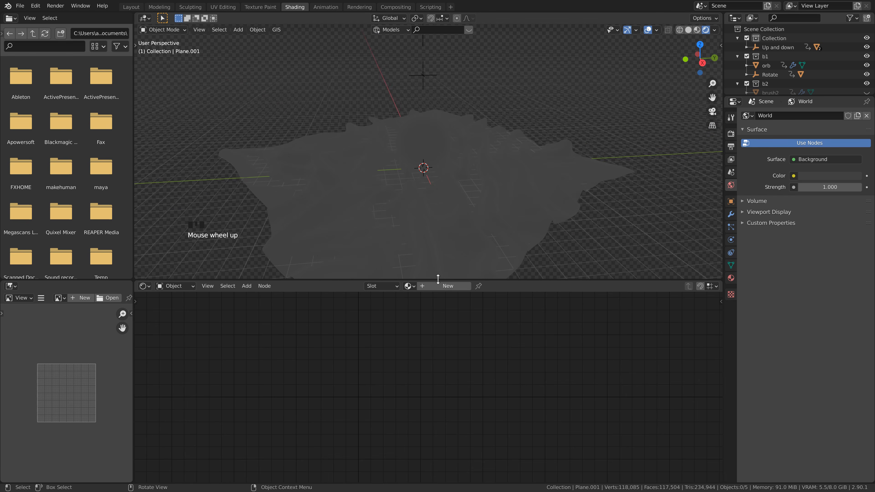
Step: Enlarge the 3D viewport and merge away the file browser and image editor so the viewport and node editor span the full width
{"action": "left_click_drag", "start_coordinate": [438, 279], "coordinate": [438, 314]}
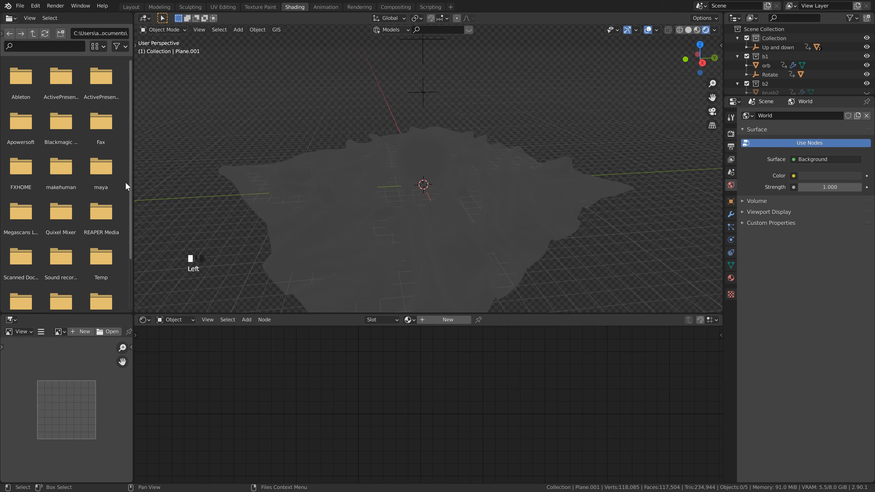
{"action": "right_click", "coordinate": [131, 181]}
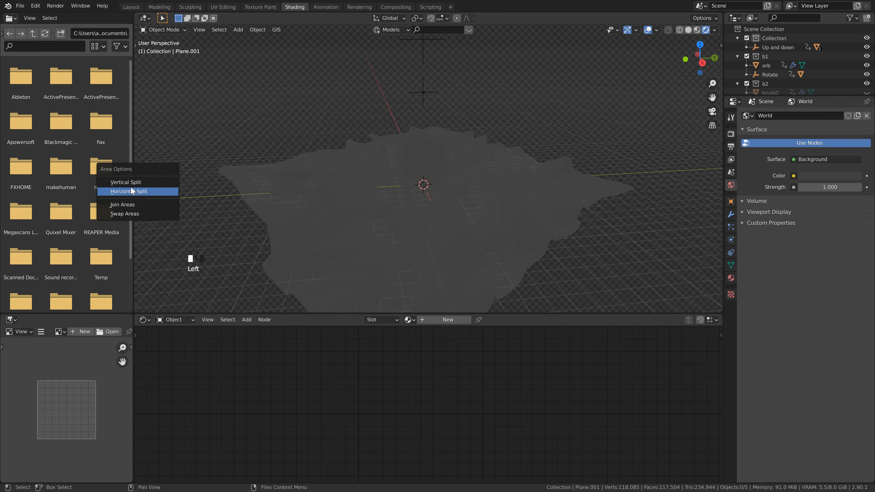
{"action": "left_click", "coordinate": [127, 205]}
{"action": "left_click", "coordinate": [68, 193]}
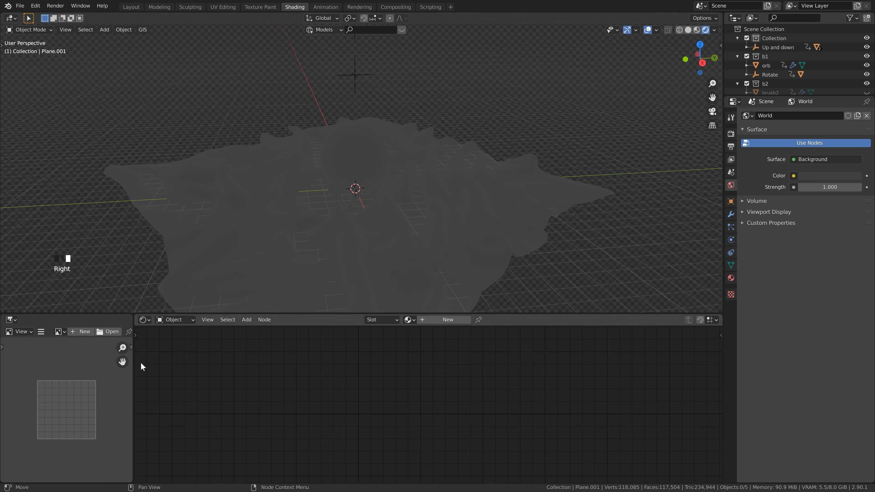
{"action": "right_click", "coordinate": [132, 375]}
{"action": "left_click", "coordinate": [134, 375]}
{"action": "left_click", "coordinate": [74, 374]}
{"action": "middle_click_drag", "start_coordinate": [420, 158], "coordinate": [461, 147], "text": "shift"}
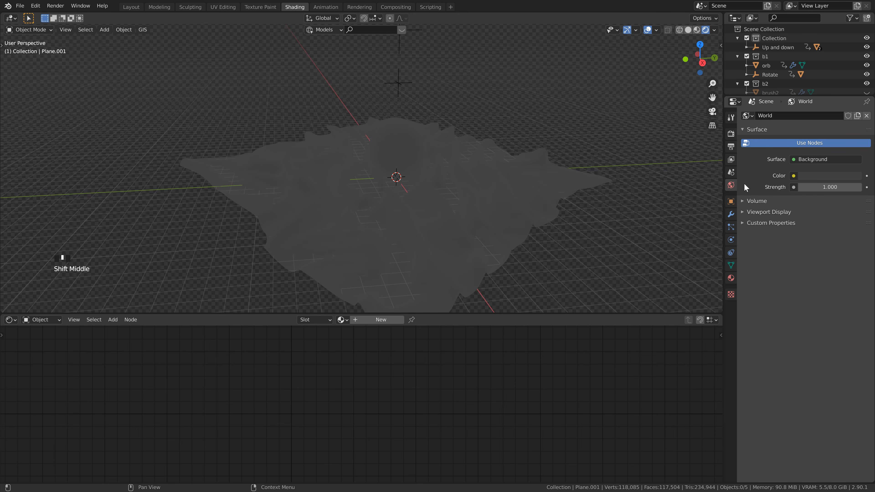
Step: Use an Environment Texture with fullmoon.hdr as the world background color, at strength 3.000
{"action": "left_click", "coordinate": [799, 177]}
{"action": "left_click", "coordinate": [651, 217]}
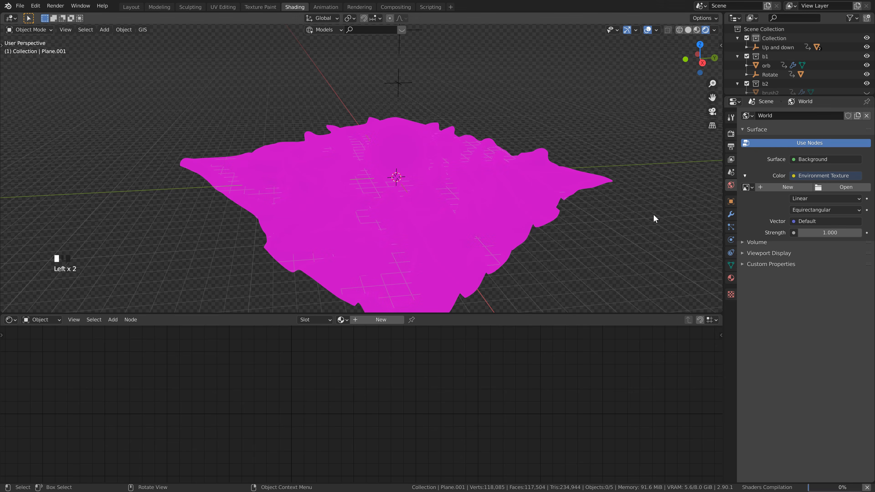
{"action": "left_click", "coordinate": [839, 188]}
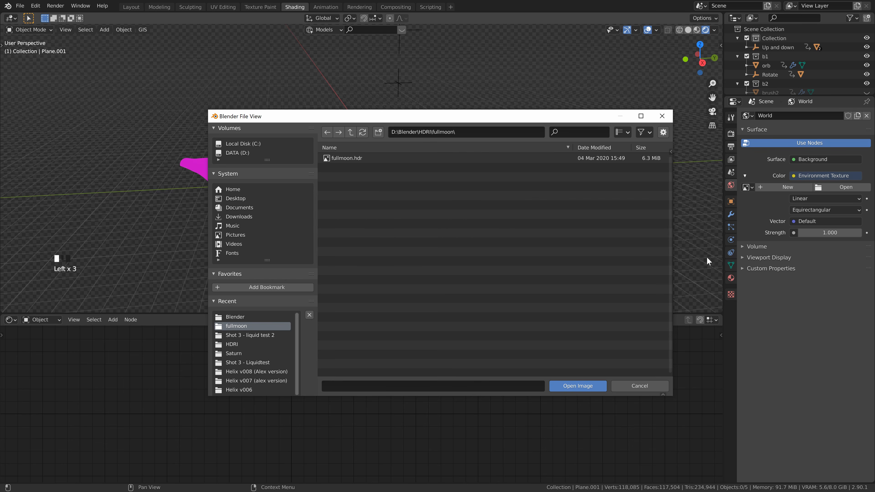
{"action": "left_click", "coordinate": [346, 158]}
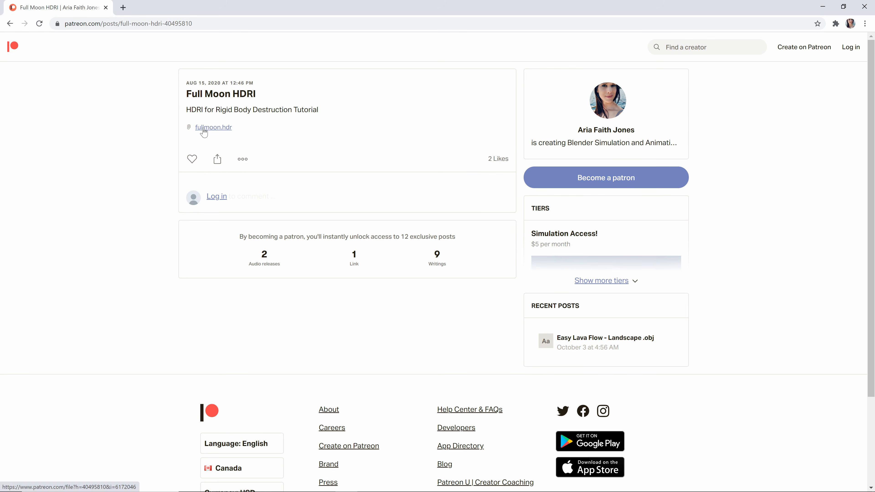
{"action": "left_click", "coordinate": [823, 6]}
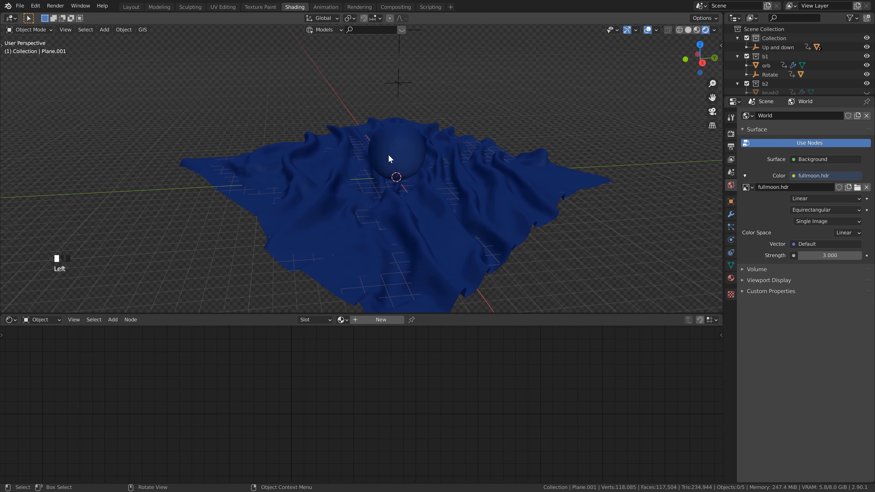
Step: Create a new material on the cloth plane and set its Metallic value to 1.000
{"action": "middle_click_drag", "start_coordinate": [388, 155], "coordinate": [354, 177]}
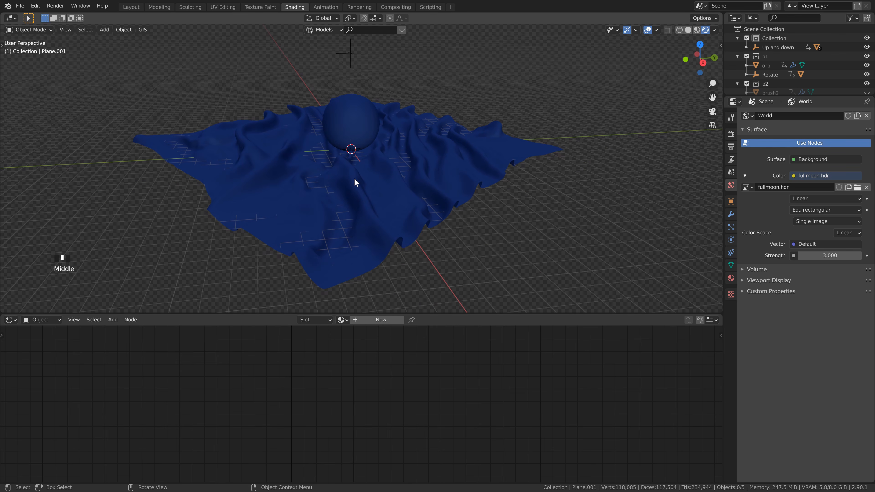
{"action": "left_click", "coordinate": [405, 189]}
{"action": "left_click", "coordinate": [370, 321]}
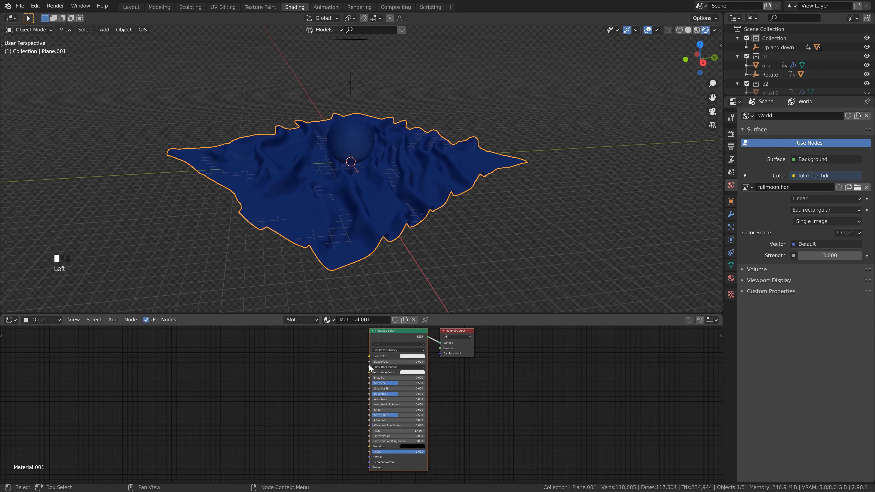
{"action": "left_click_drag", "start_coordinate": [381, 377], "coordinate": [509, 373]}
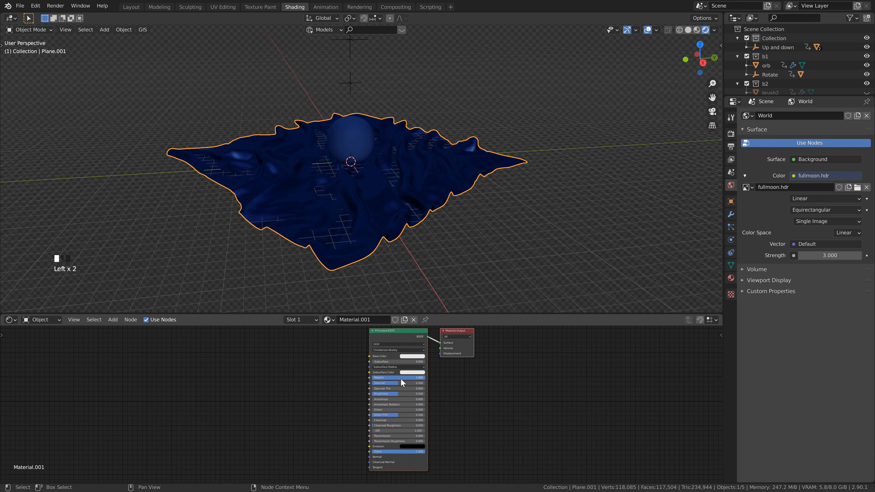
Step: Enlarge the node editor, add a ColorRamp node and connect its Color output to the Principled BSDF's Roughness
{"action": "left_click_drag", "start_coordinate": [442, 313], "coordinate": [442, 233]}
{"action": "key", "text": "shift+a"}
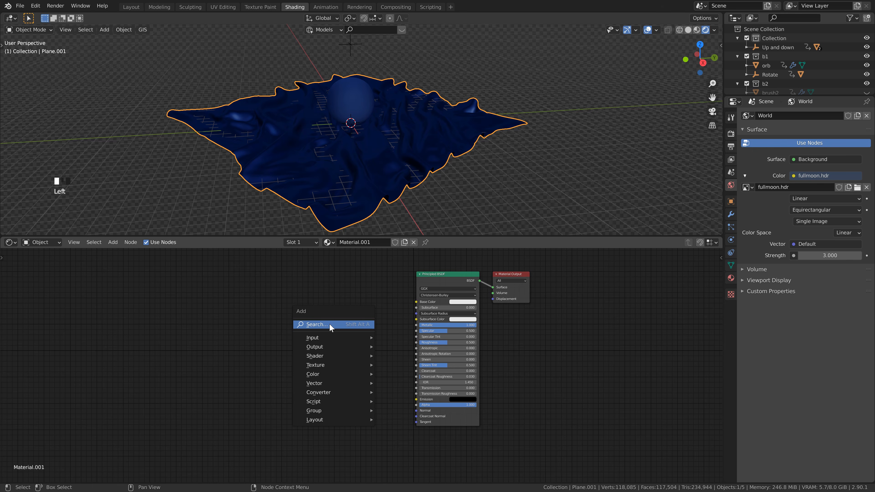
{"action": "left_click", "coordinate": [330, 328]}
{"action": "type", "text": "col"}
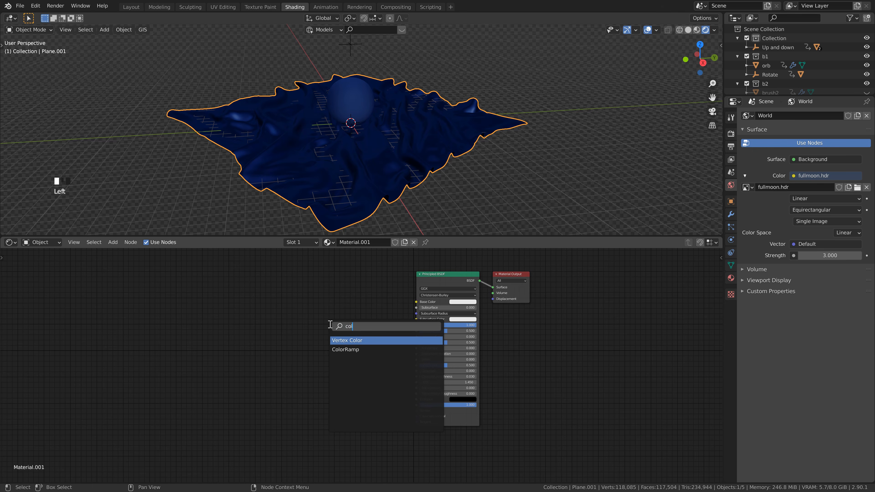
{"action": "key", "text": "Down"}
{"action": "key", "text": "Return"}
{"action": "left_click", "coordinate": [285, 335]}
{"action": "left_click_drag", "start_coordinate": [350, 342], "coordinate": [416, 343]}
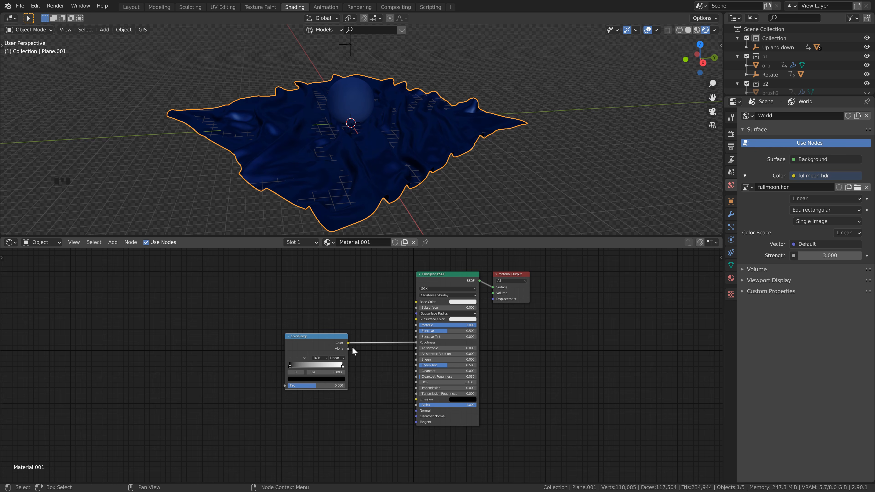
Step: Add a Bump node below the ColorRamp and connect its Normal output to the Principled BSDF's Normal input
{"action": "middle_click_drag", "start_coordinate": [352, 347], "coordinate": [356, 309]}
{"action": "key", "text": "shift+a"}
{"action": "left_click", "coordinate": [307, 387]}
{"action": "type", "text": "bump"}
{"action": "key", "text": "Return"}
{"action": "left_click", "coordinate": [330, 400]}
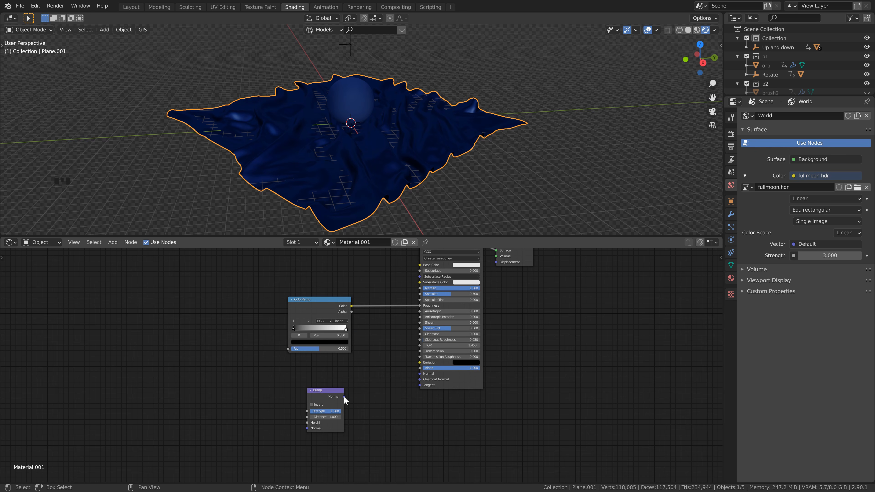
{"action": "left_click_drag", "start_coordinate": [344, 397], "coordinate": [418, 374]}
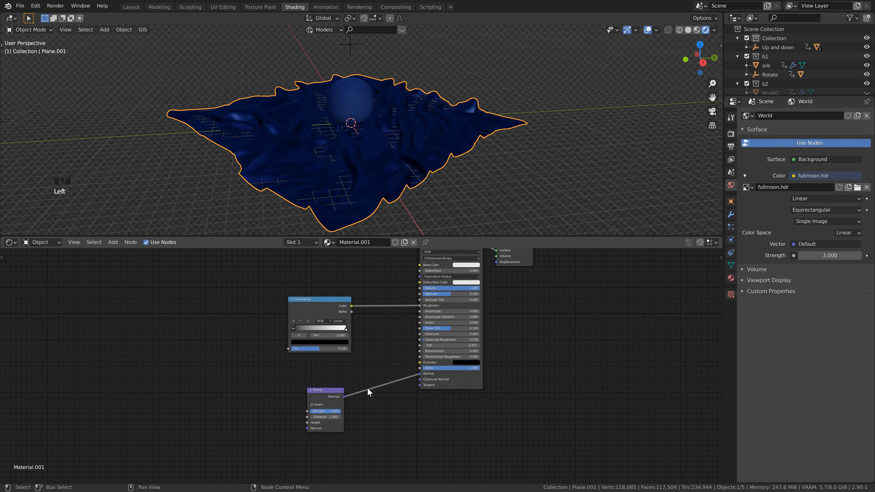
Step: Add a Noise Texture node and connect its Fac output to the ColorRamp's Fac and the Bump's Height
{"action": "middle_click_drag", "start_coordinate": [154, 350], "coordinate": [310, 348]}
{"action": "key", "text": "shift+a"}
{"action": "left_click", "coordinate": [310, 349]}
{"action": "type", "text": "noi"}
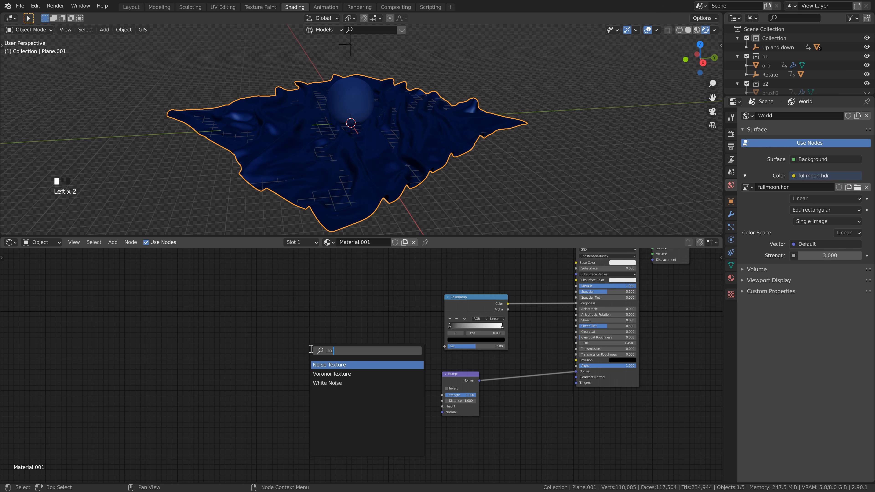
{"action": "key", "text": "Return"}
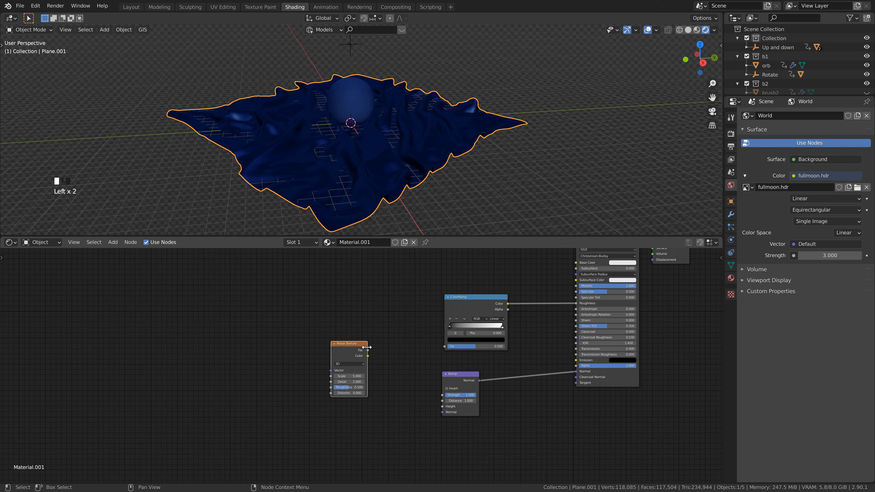
{"action": "left_click_drag", "start_coordinate": [366, 350], "coordinate": [444, 346]}
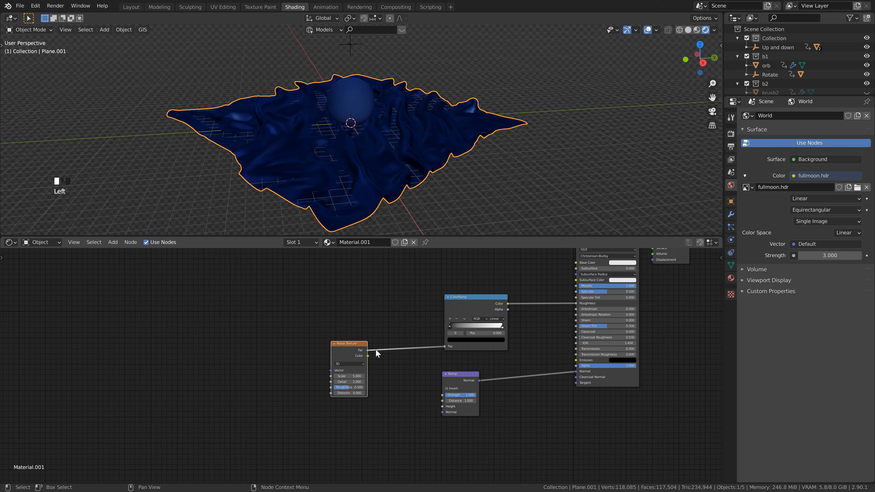
{"action": "left_click_drag", "start_coordinate": [367, 350], "coordinate": [293, 338]}
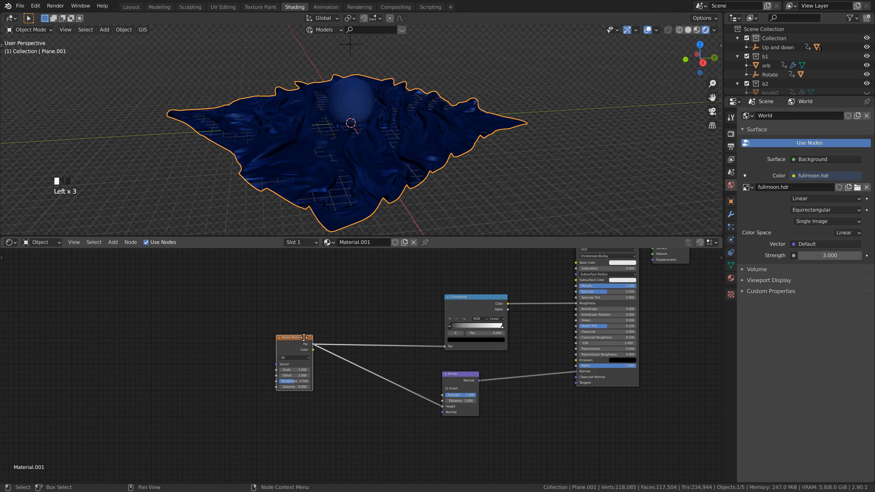
Step: Insert a Math node set to Power with exponent 5 between the Noise Texture and the Bump node's Height
{"action": "scroll", "coordinate": [313, 370], "scroll_direction": "up", "scroll_amount": 1}
{"action": "middle_click_drag", "start_coordinate": [312, 370], "coordinate": [312, 366]}
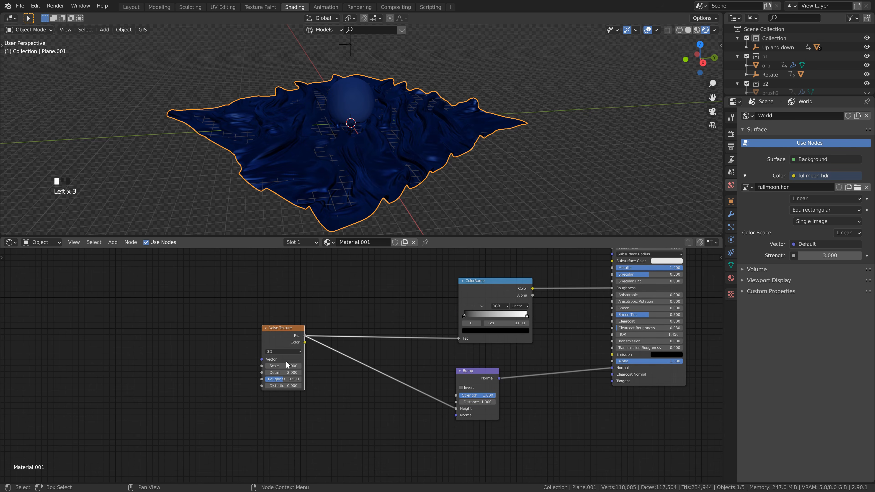
{"action": "left_click", "coordinate": [355, 396]}
{"action": "key", "text": "shift+a"}
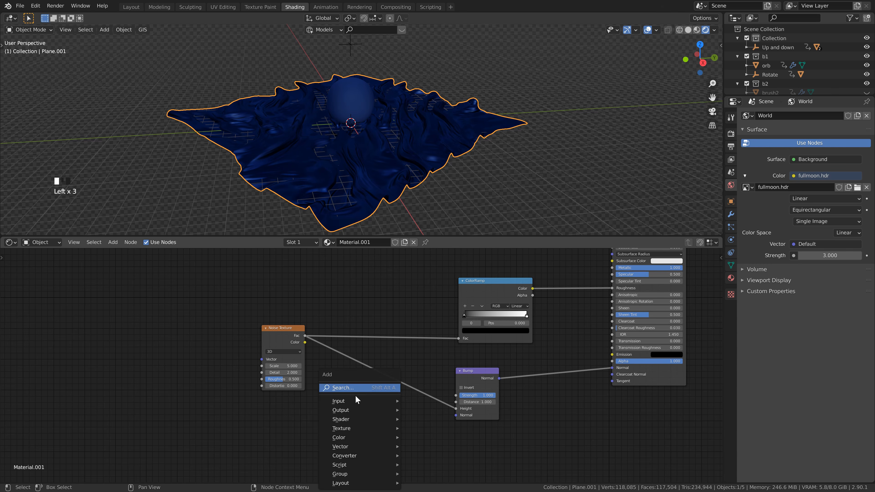
{"action": "left_click", "coordinate": [351, 387]}
{"action": "type", "text": "math"}
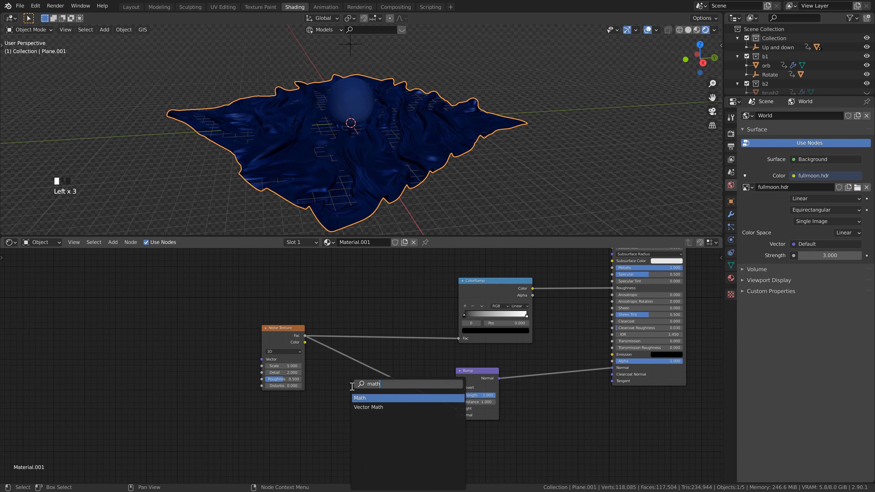
{"action": "key", "text": "Return"}
{"action": "left_click", "coordinate": [368, 385]}
{"action": "left_click", "coordinate": [368, 386]}
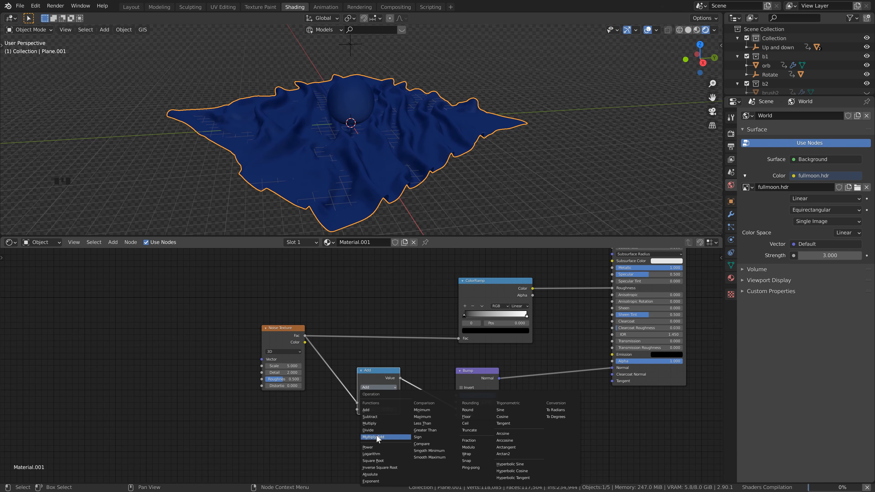
{"action": "left_click", "coordinate": [368, 447]}
{"action": "left_click", "coordinate": [378, 410]}
{"action": "type", "text": "5"}
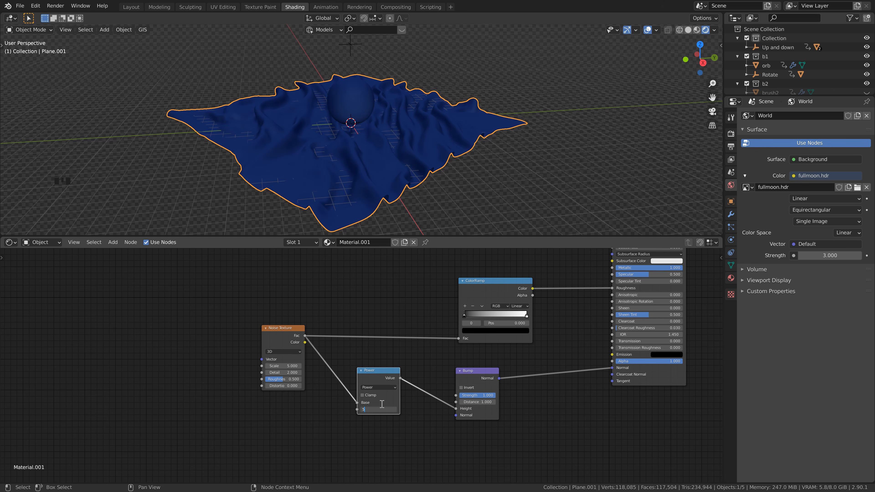
{"action": "key", "text": "Return"}
Step: Set the Noise Texture's Detail to 22 and Distortion to 0.900
{"action": "left_click", "coordinate": [291, 371]}
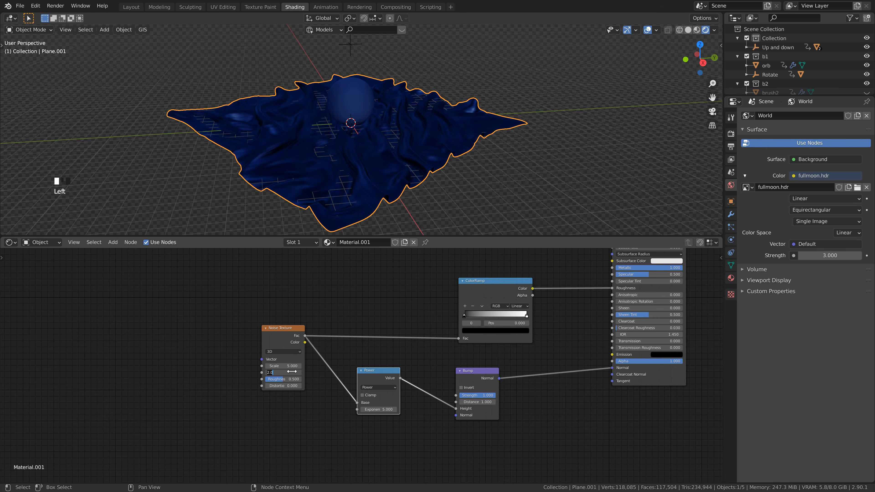
{"action": "type", "text": "22"}
{"action": "key", "text": "Return"}
{"action": "left_click_drag", "start_coordinate": [292, 385], "coordinate": [300, 385]}
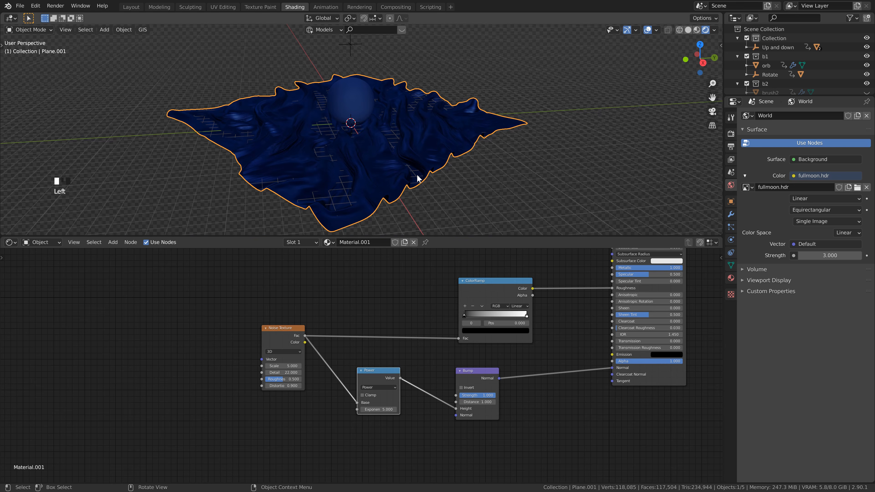
{"action": "scroll", "coordinate": [416, 176], "scroll_direction": "up", "scroll_amount": 3}
{"action": "scroll", "coordinate": [416, 176], "scroll_direction": "down", "scroll_amount": 1}
{"action": "left_click_drag", "start_coordinate": [263, 363], "coordinate": [229, 360]}
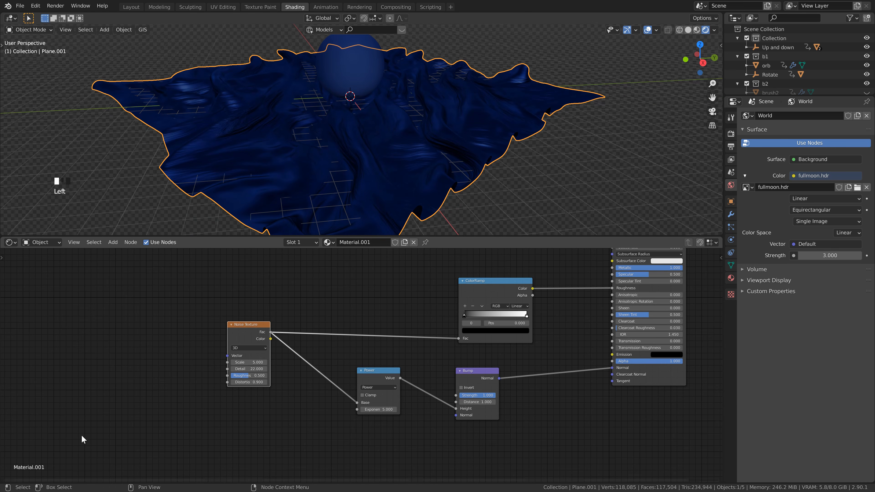
Step: Split a narrow area off the bottom of the node editor and turn it into a Timeline
{"action": "left_click_drag", "start_coordinate": [5, 483], "coordinate": [3, 450]}
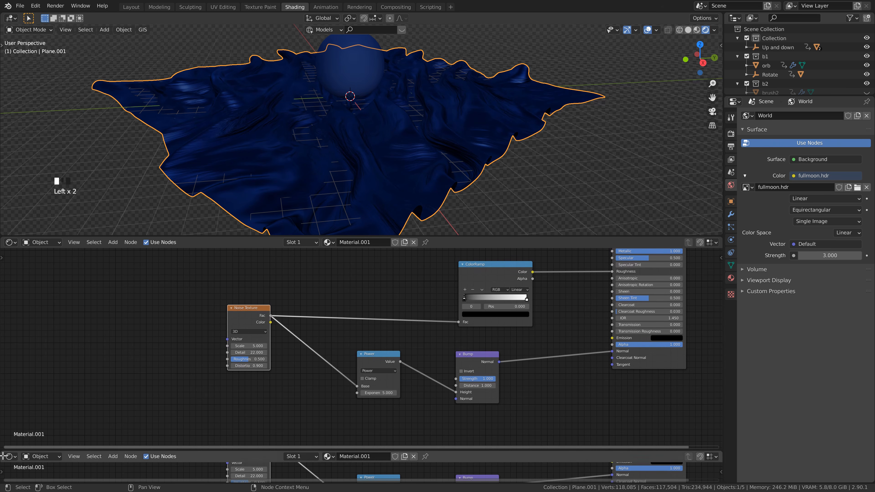
{"action": "left_click", "coordinate": [10, 457]}
{"action": "left_click", "coordinate": [41, 456]}
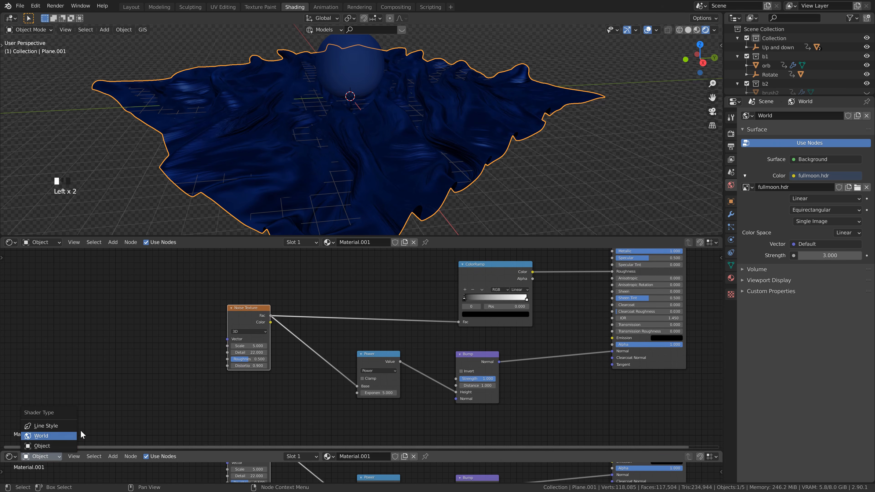
{"action": "left_click", "coordinate": [10, 457]}
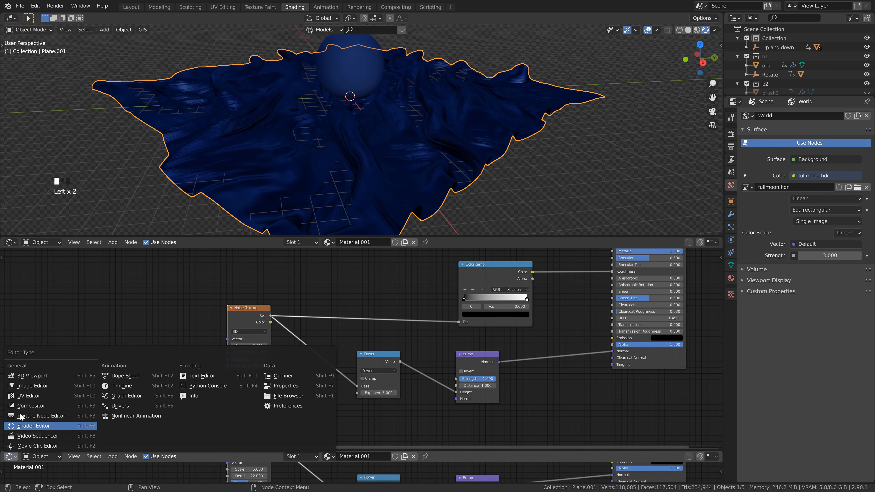
{"action": "left_click", "coordinate": [130, 386]}
Step: Move the Noise Texture node farther away from the ColorRamp and set its dimensions to 4D
{"action": "left_click_drag", "start_coordinate": [230, 312], "coordinate": [224, 302]}
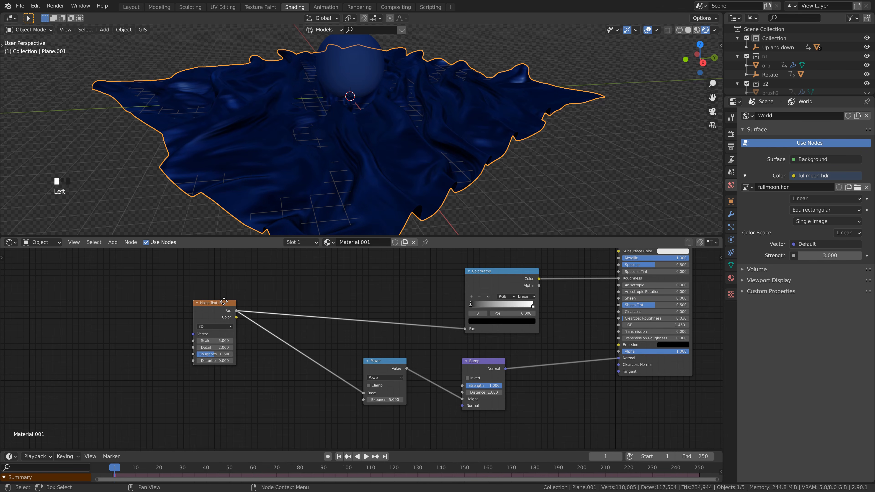
{"action": "left_click", "coordinate": [211, 326]}
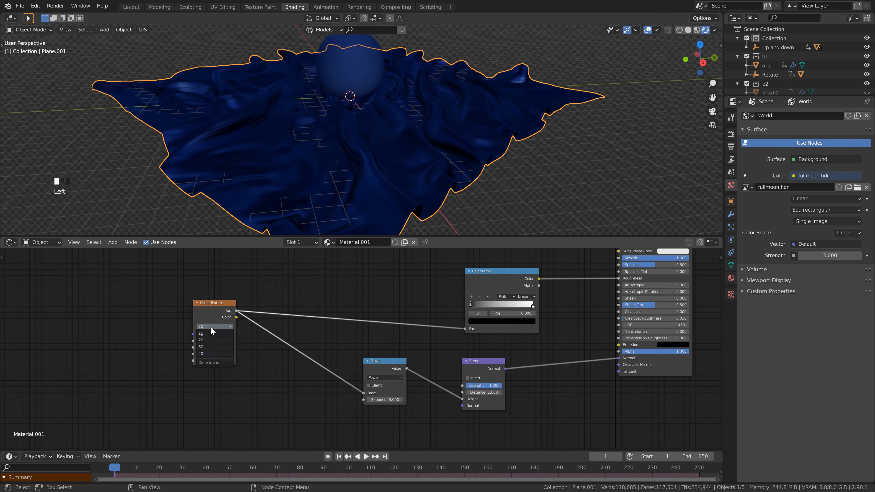
{"action": "left_click", "coordinate": [215, 353]}
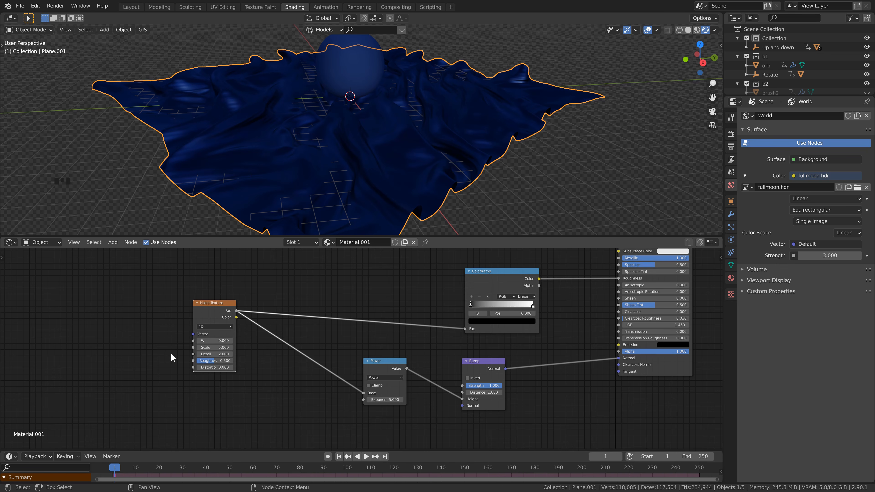
{"action": "mouse_move", "coordinate": [217, 340]}
{"action": "left_mouse_down"}
{"action": "mouse_move", "coordinate": [226, 340]}
{"action": "mouse_move", "coordinate": [217, 340]}
{"action": "left_mouse_up"}
{"action": "left_click", "coordinate": [218, 340]}
{"action": "type", "text": "4.2"}
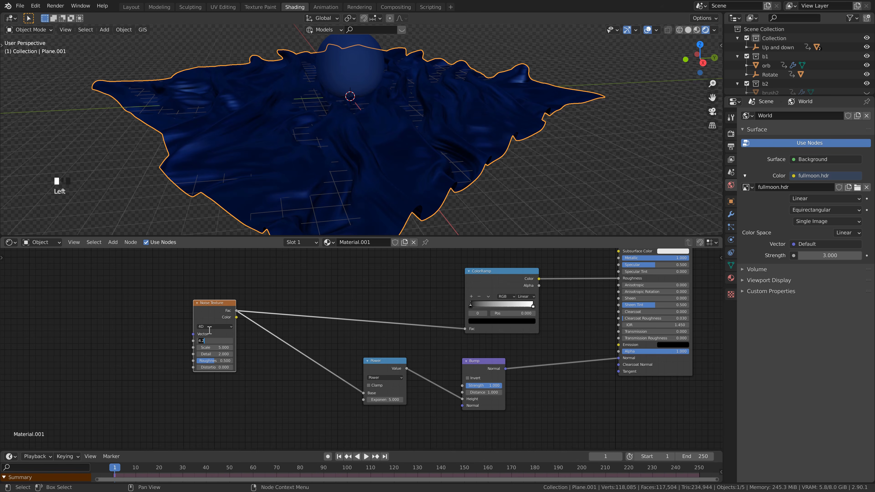
{"action": "key", "text": "Escape"}
{"action": "key", "text": "ctrl+z"}
{"action": "key", "text": "ctrl+z"}
Step: Set the Noise Texture's Scale to 22 and Distortion to 0.9
{"action": "left_click", "coordinate": [219, 348]}
{"action": "type", "text": "22"}
{"action": "key", "text": "Return"}
{"action": "left_click", "coordinate": [220, 367]}
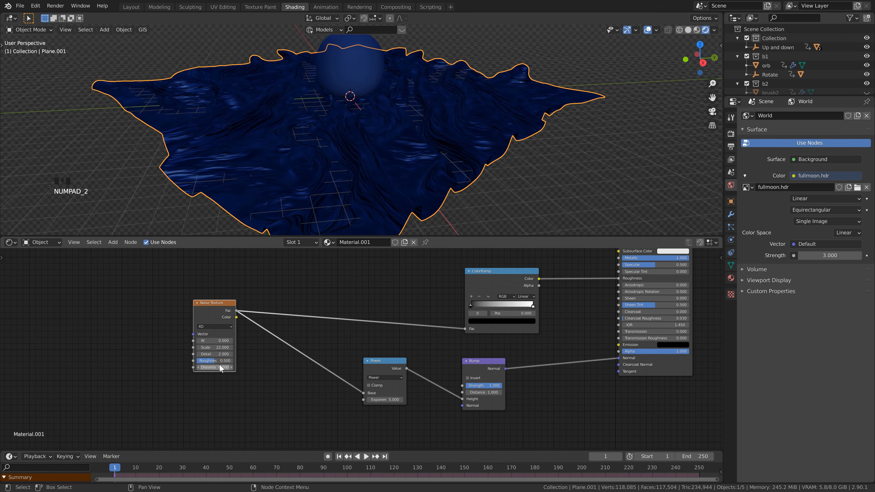
{"action": "type", "text": ".9"}
{"action": "left_click", "coordinate": [219, 363]}
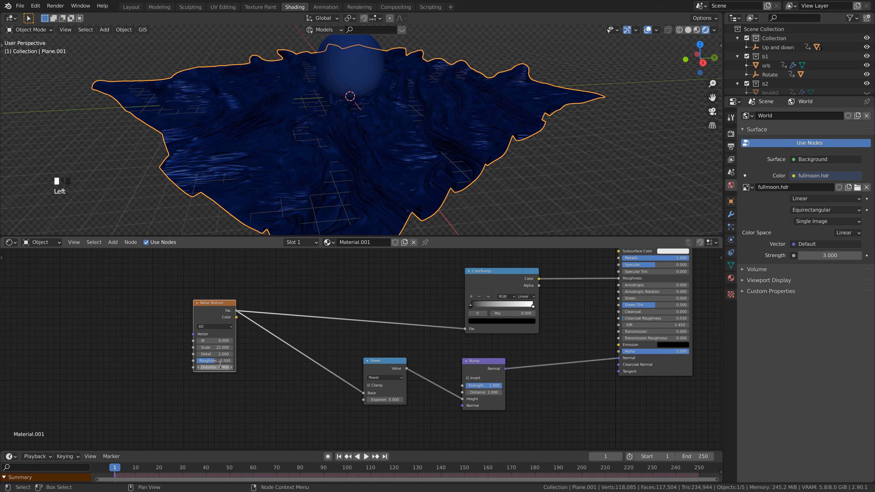
Step: Keyframe the Noise Texture's W value at 0 on frame 1 and at 10 on frame 250
{"action": "right_click", "coordinate": [212, 340]}
{"action": "right_click", "coordinate": [212, 340]}
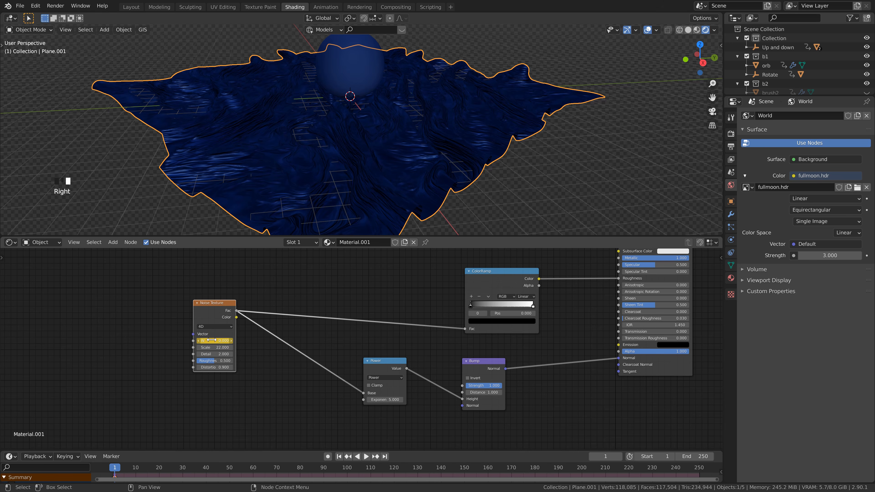
{"action": "left_click", "coordinate": [385, 457]}
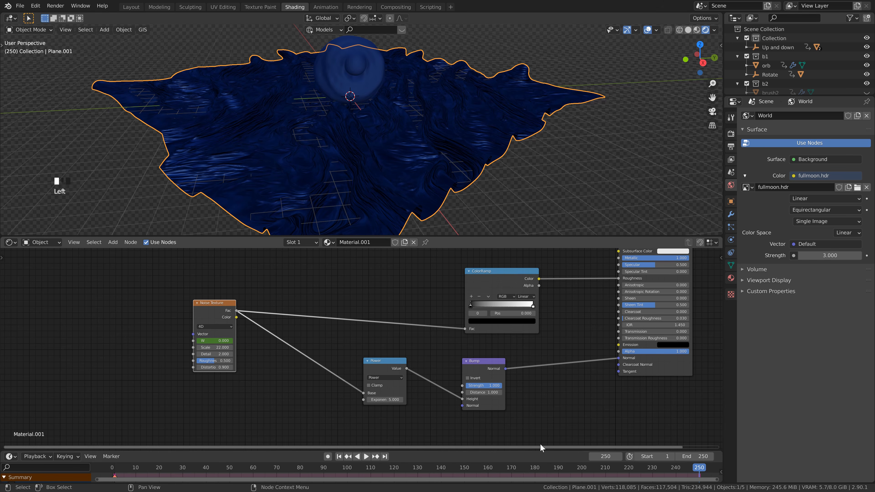
{"action": "left_click_drag", "start_coordinate": [221, 341], "coordinate": [250, 342]}
{"action": "left_click", "coordinate": [222, 341]}
{"action": "type", "text": "10"}
{"action": "key", "text": "Return"}
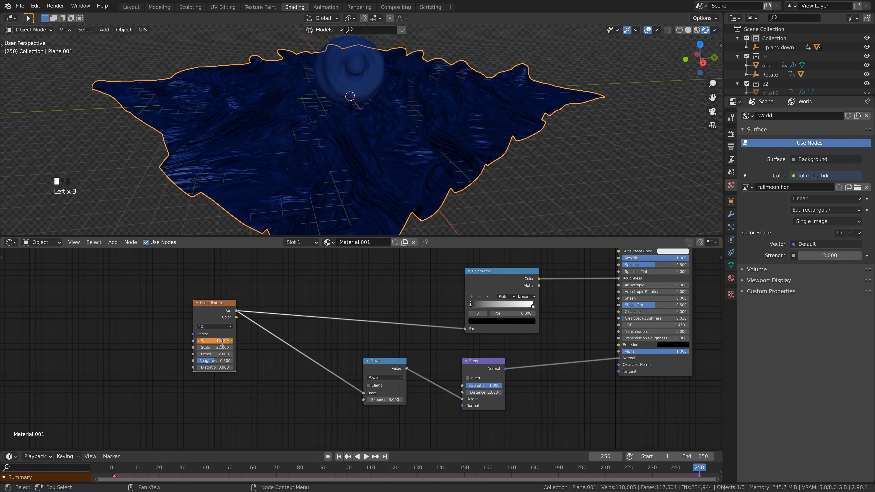
{"action": "right_click", "coordinate": [222, 342]}
{"action": "left_click", "coordinate": [180, 349]}
Step: Play back the start of the animation to check the moving noise, and return to frame 1
{"action": "key", "text": "space"}
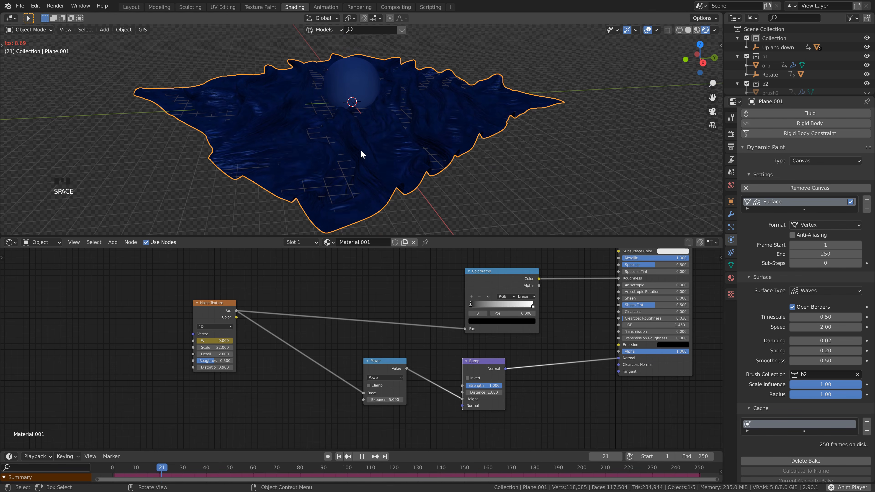
{"action": "key", "text": "space"}
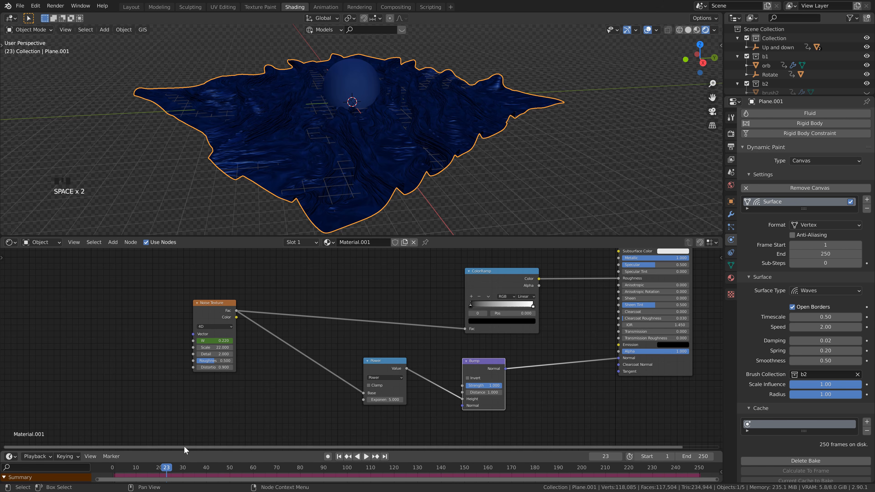
{"action": "left_click", "coordinate": [339, 456]}
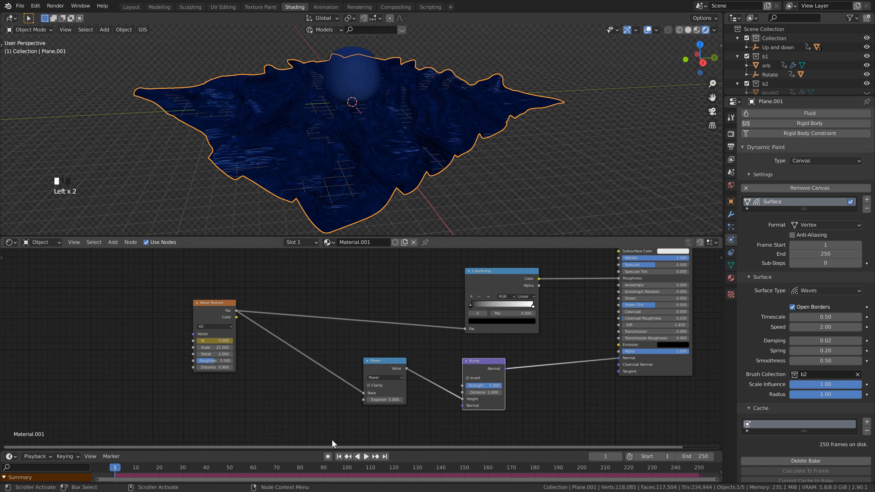
Step: Set the Noise Texture's W keyframes to linear interpolation in a normalized Graph Editor view and restore the 3D Viewport
{"action": "left_click", "coordinate": [284, 400]}
{"action": "left_click", "coordinate": [220, 305]}
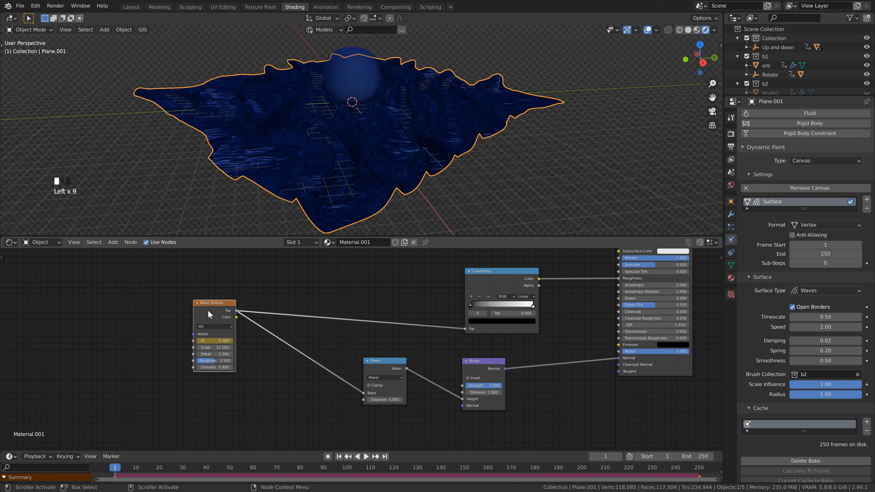
{"action": "left_click", "coordinate": [10, 17]}
{"action": "left_click", "coordinate": [104, 73]}
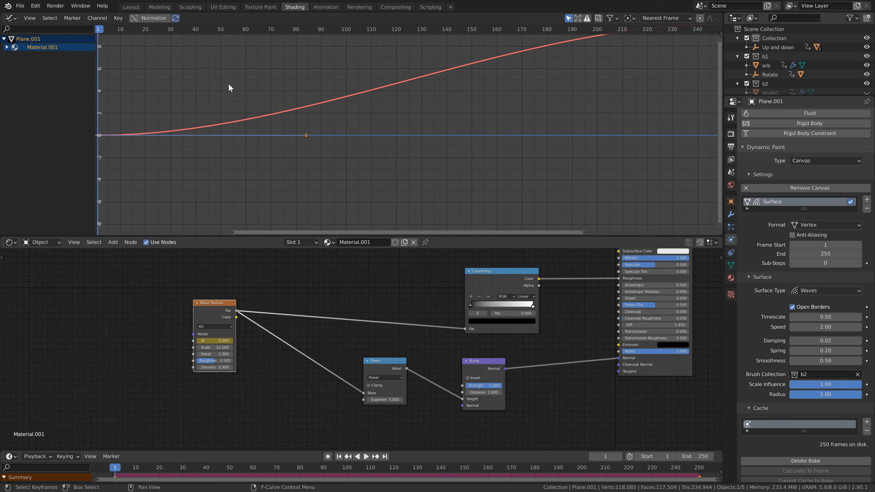
{"action": "left_click", "coordinate": [153, 18]}
{"action": "scroll", "coordinate": [290, 140], "scroll_direction": "down", "scroll_amount": 4}
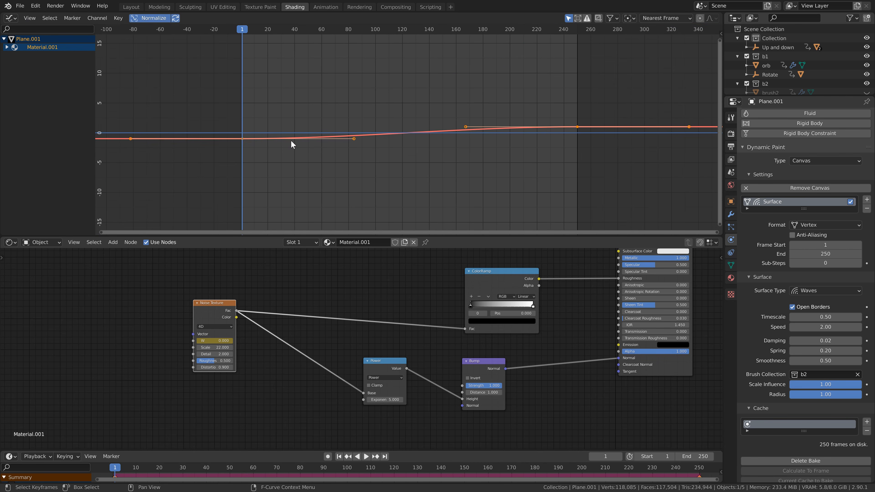
{"action": "key", "text": "t"}
{"action": "left_click", "coordinate": [392, 110]}
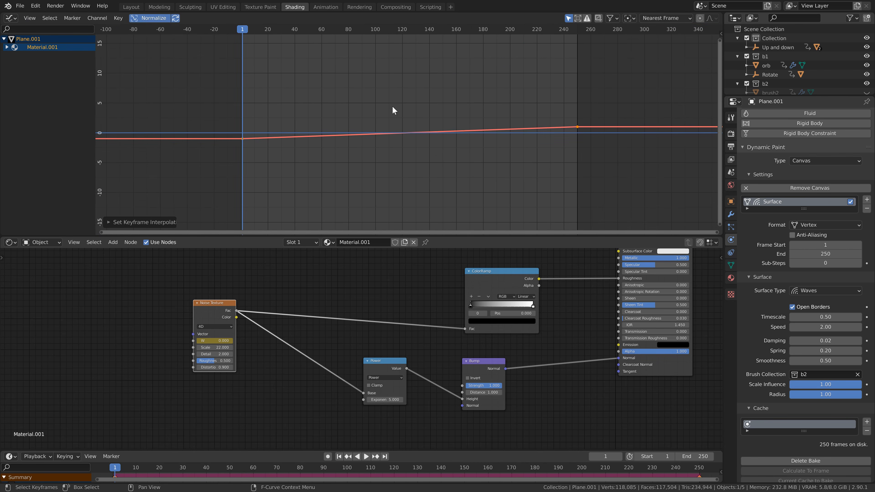
{"action": "left_click", "coordinate": [10, 18]}
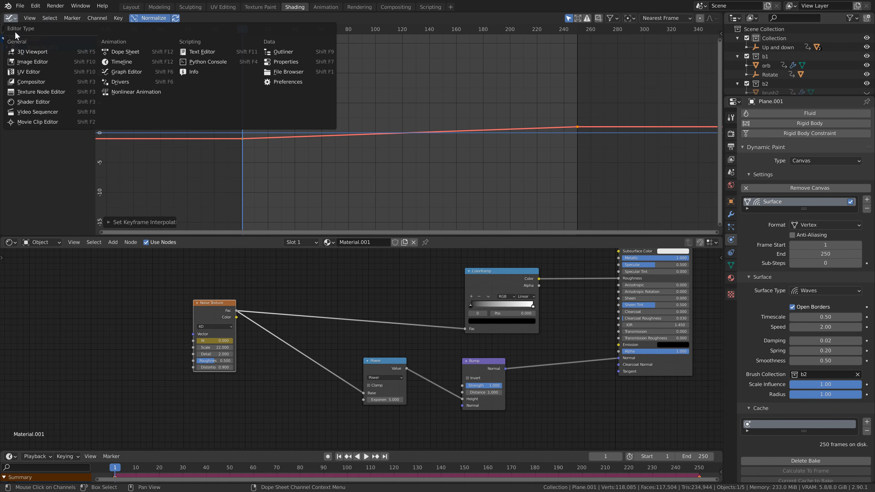
{"action": "left_click", "coordinate": [21, 53]}
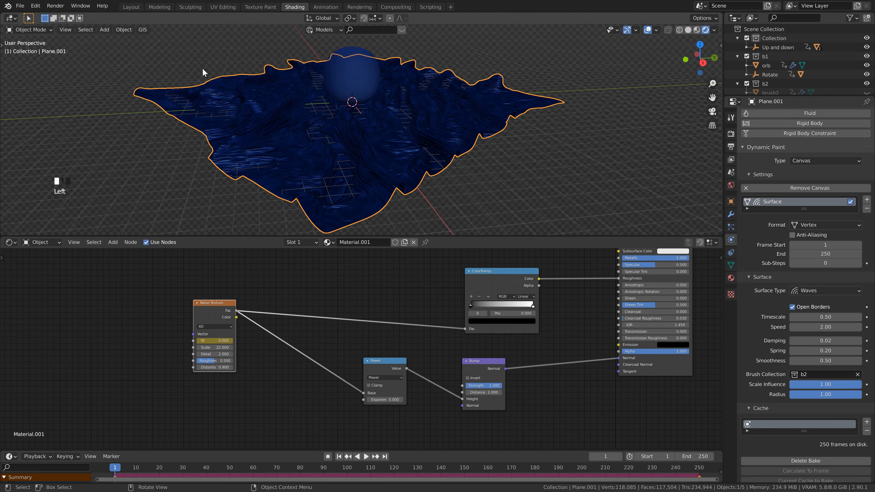
Step: Save the file, and shift the cloth material's ColorRamp black stop to position 0.5
{"action": "key", "text": "ctrl+s"}
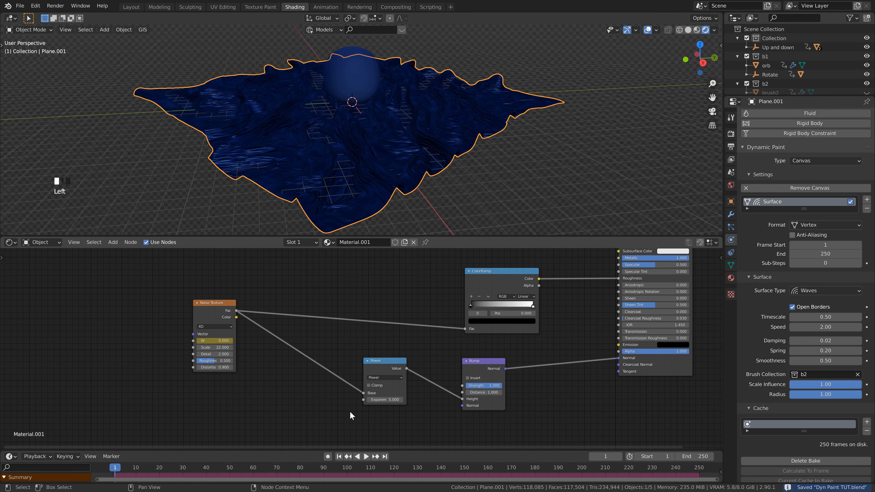
{"action": "middle_click_drag", "start_coordinate": [350, 411], "coordinate": [277, 414]}
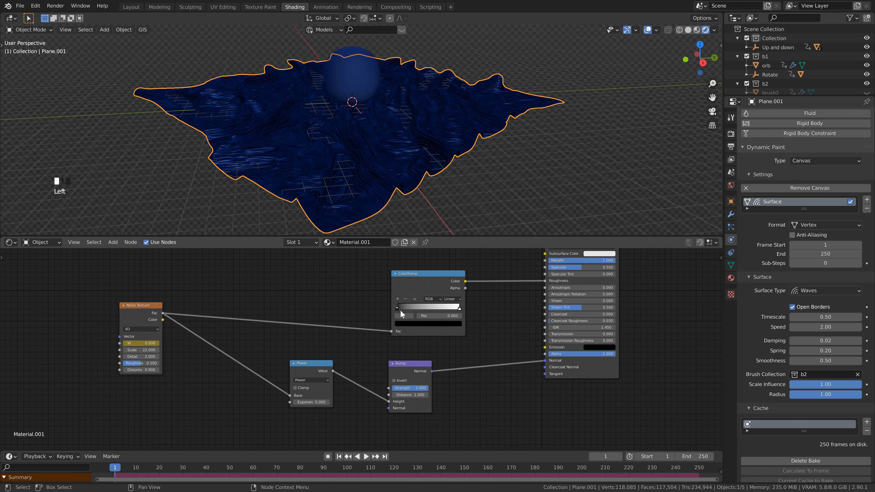
{"action": "left_click_drag", "start_coordinate": [398, 308], "coordinate": [430, 308]}
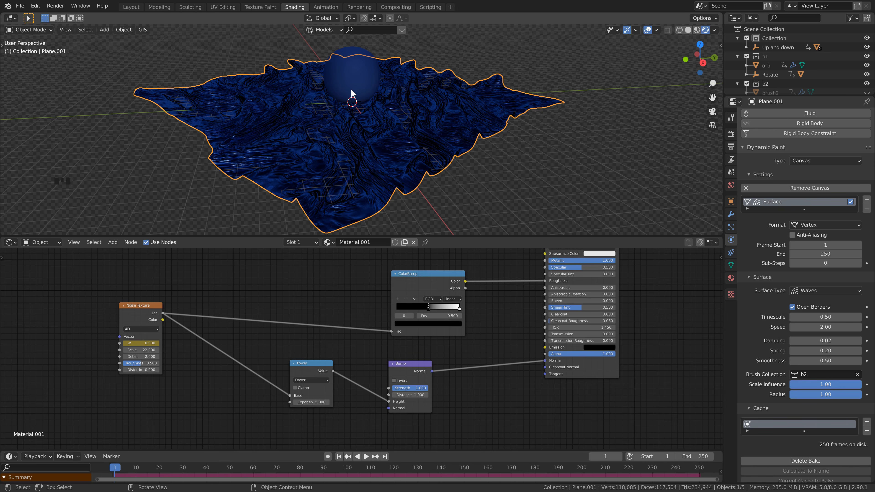
Step: Create a new material for the orb and set its Base Color to a bright blue
{"action": "middle_click_drag", "start_coordinate": [379, 112], "coordinate": [379, 132], "text": "shift"}
{"action": "left_click", "coordinate": [365, 93]}
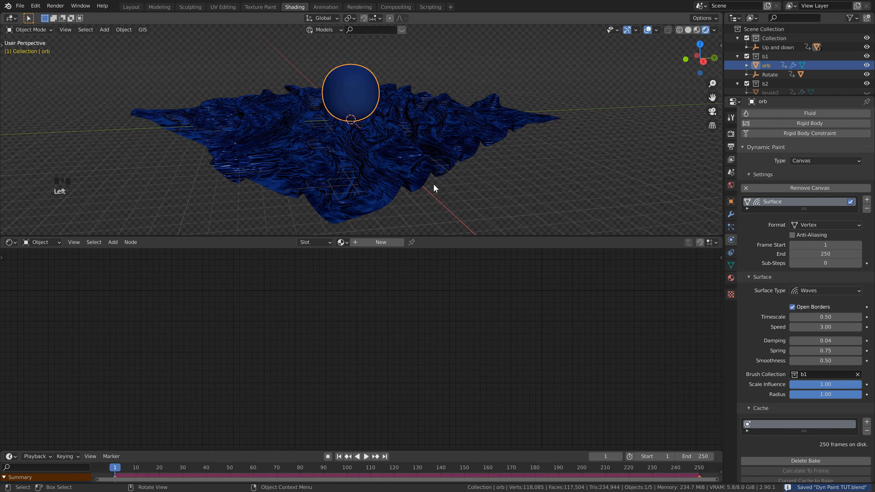
{"action": "left_click", "coordinate": [392, 242]}
{"action": "scroll", "coordinate": [417, 340], "scroll_direction": "down", "scroll_amount": 2}
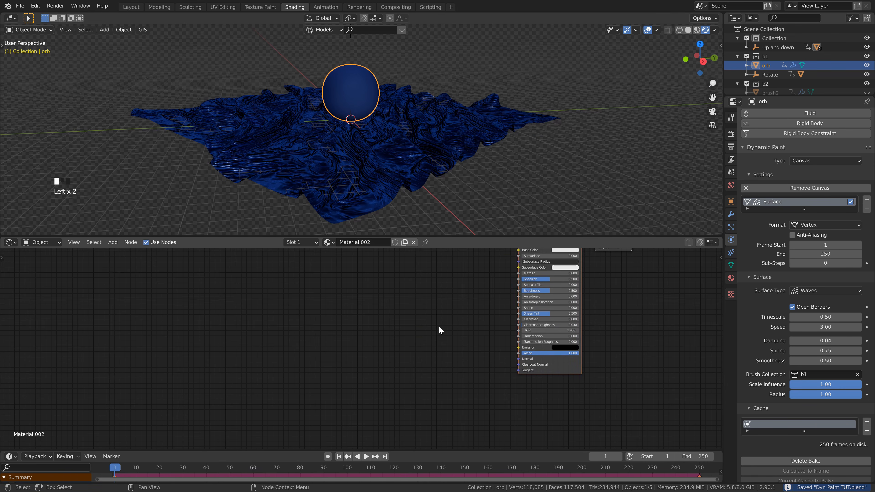
{"action": "middle_click_drag", "start_coordinate": [439, 329], "coordinate": [389, 362]}
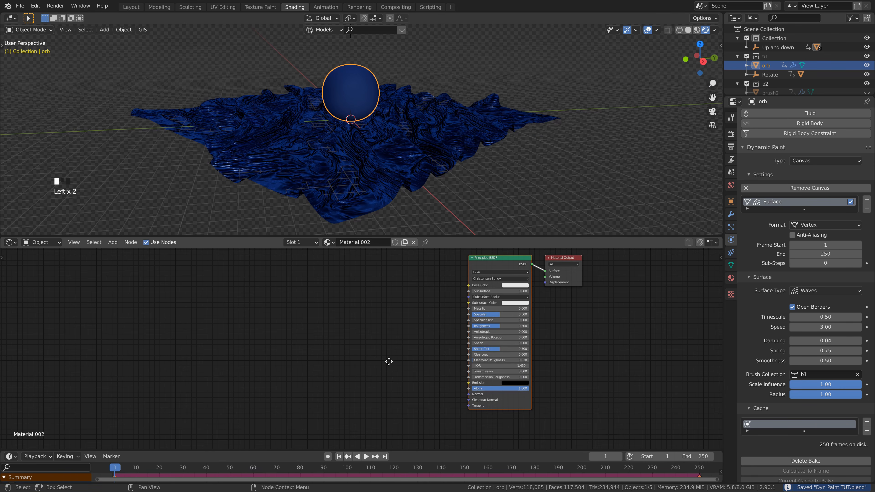
{"action": "left_click", "coordinate": [524, 285]}
{"action": "left_click", "coordinate": [531, 221]}
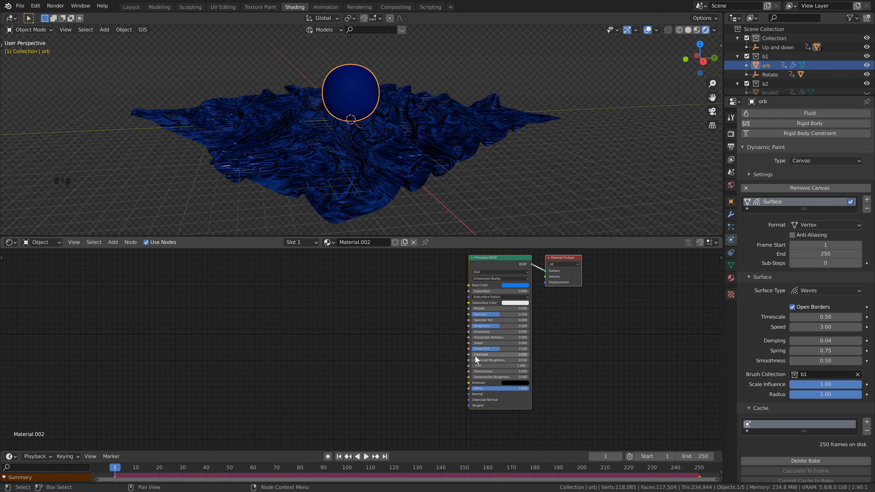
Step: Set the orb material's Clearcoat to 1.0 and its Transmission to about 0.436
{"action": "left_click_drag", "start_coordinate": [475, 355], "coordinate": [529, 355]}
{"action": "left_click_drag", "start_coordinate": [482, 372], "coordinate": [491, 374]}
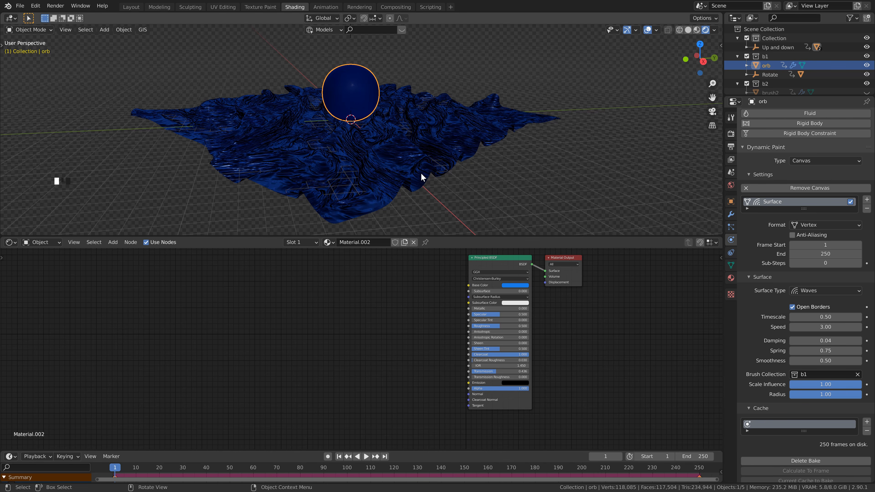
{"action": "scroll", "coordinate": [391, 115], "scroll_direction": "up", "scroll_amount": 2}
{"action": "middle_click_drag", "start_coordinate": [383, 124], "coordinate": [384, 110], "text": "shift"}
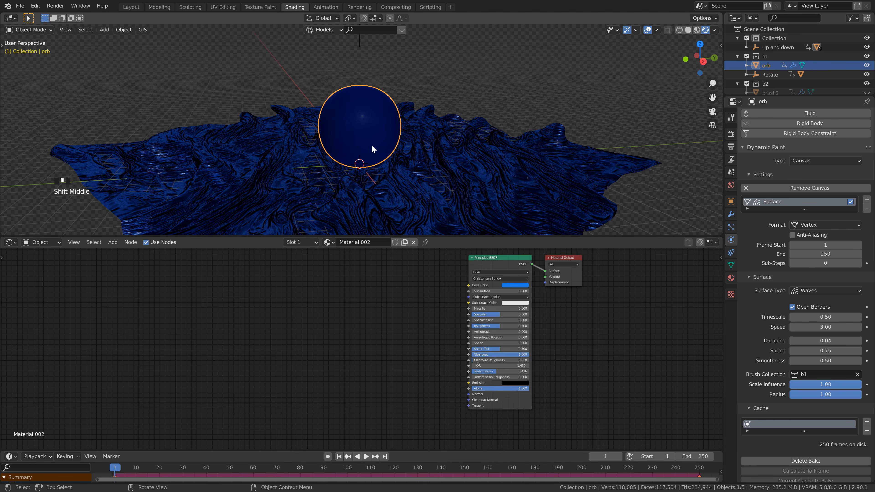
Step: Add a Bump node to the orb material and connect its Normal output to the Principled BSDF's Normal input
{"action": "scroll", "coordinate": [435, 368], "scroll_direction": "down", "scroll_amount": 1}
{"action": "key", "text": "shift+a"}
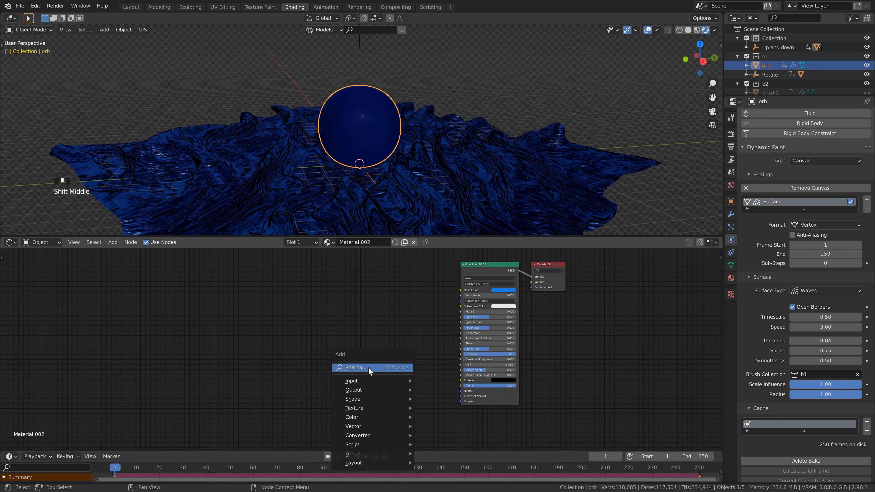
{"action": "left_click", "coordinate": [368, 368]}
{"action": "type", "text": "bum"}
{"action": "key", "text": "Return"}
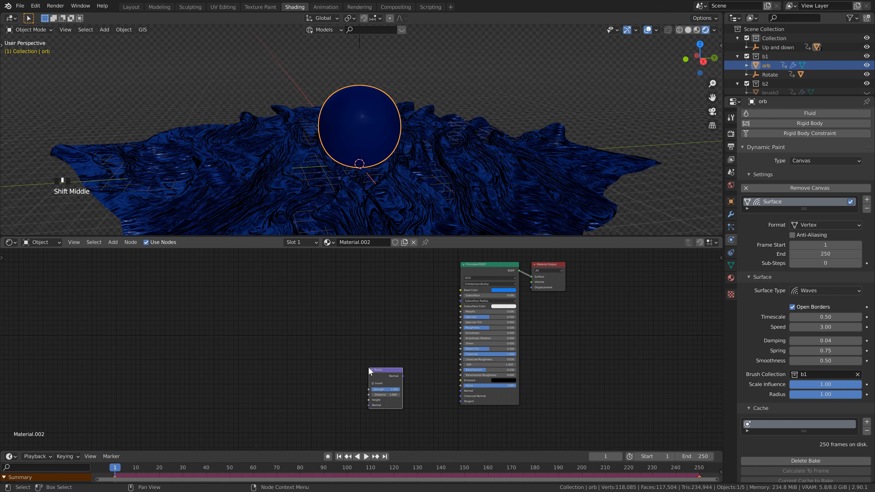
{"action": "left_click", "coordinate": [369, 367]}
{"action": "left_click_drag", "start_coordinate": [402, 376], "coordinate": [461, 391]}
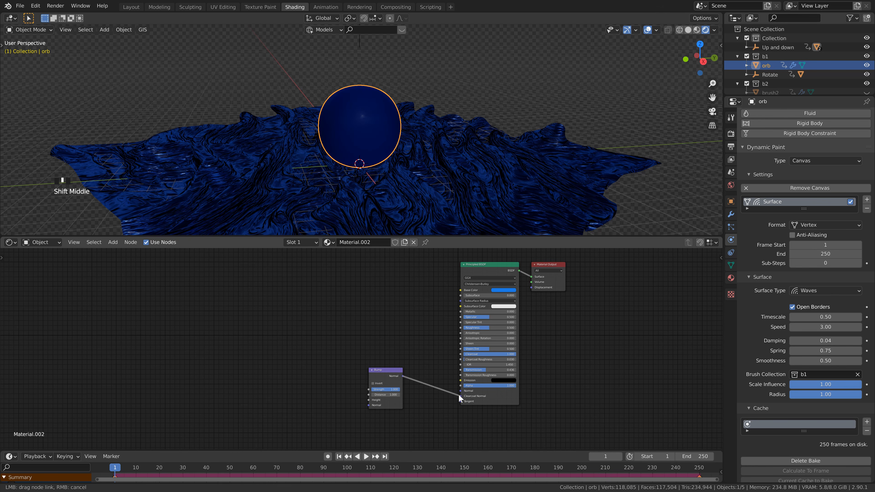
Step: Add a Musgrave Texture node, connect its Height output to the Bump node's Height, and place it closer to the Bump node
{"action": "key", "text": "shift+a"}
{"action": "left_click", "coordinate": [267, 341]}
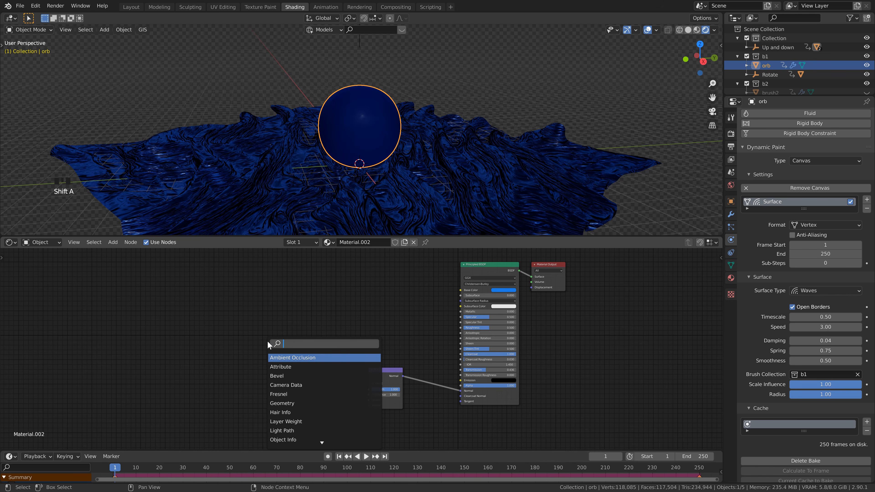
{"action": "type", "text": "mus"}
{"action": "key", "text": "Return"}
{"action": "left_click", "coordinate": [268, 342]}
{"action": "left_click_drag", "start_coordinate": [304, 349], "coordinate": [367, 400]}
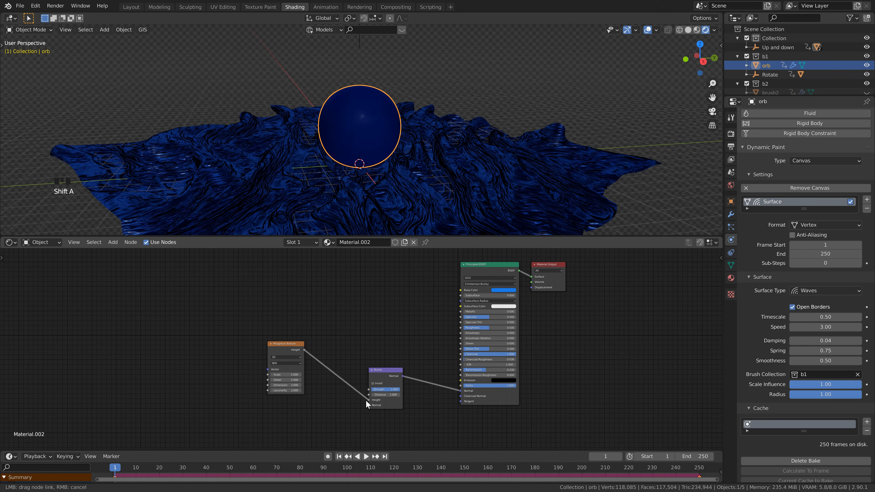
{"action": "left_click_drag", "start_coordinate": [289, 368], "coordinate": [309, 379]}
Step: Add a Voronoi Texture node and connect its Distance output to the Musgrave Texture's Vector input
{"action": "key", "text": "shift+a"}
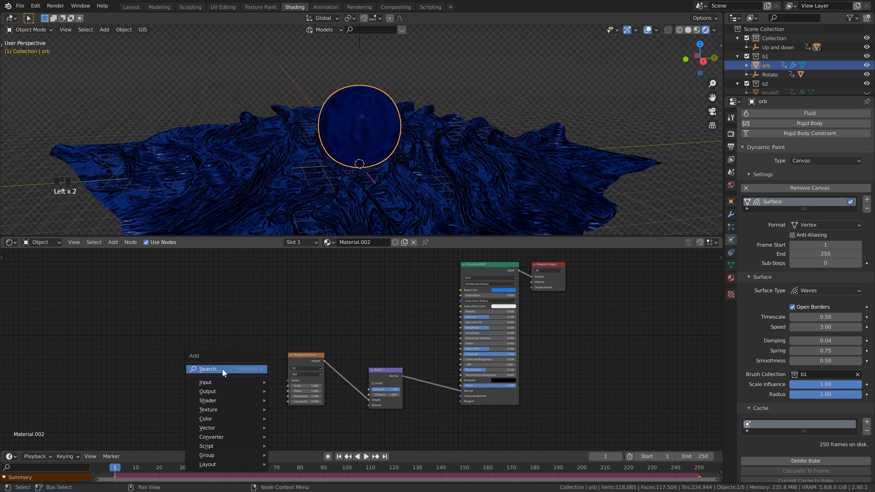
{"action": "left_click", "coordinate": [222, 369]}
{"action": "type", "text": "vor"}
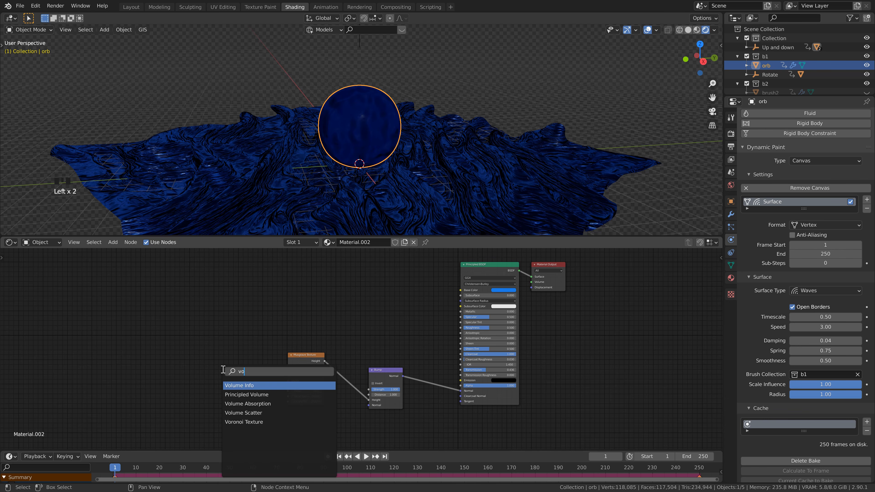
{"action": "key", "text": "Return"}
{"action": "left_click", "coordinate": [215, 352]}
{"action": "left_click_drag", "start_coordinate": [250, 360], "coordinate": [289, 381]}
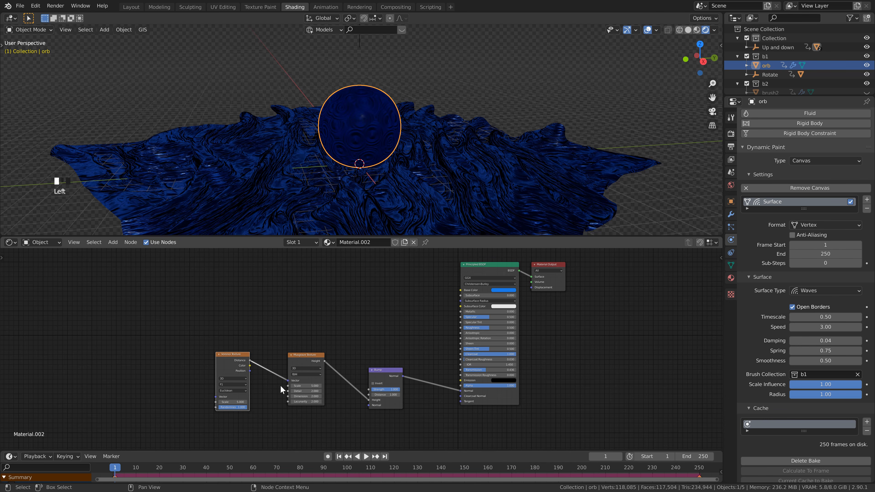
Step: Set the Voronoi Texture's Scale to 6 and Randomness to 0.5
{"action": "left_click_drag", "start_coordinate": [237, 402], "coordinate": [240, 402]}
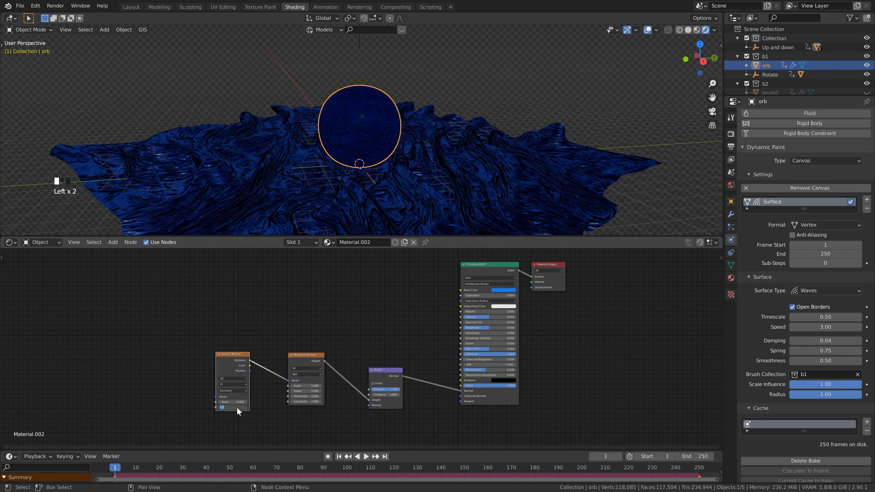
{"action": "type", "text": ".5"}
{"action": "key", "text": "Return"}
Step: Set the Musgrave Texture's Detail to 25 and Lacunarity to 5
{"action": "scroll", "coordinate": [255, 411], "scroll_direction": "up", "scroll_amount": 3}
{"action": "left_click", "coordinate": [329, 353]}
{"action": "type", "text": "25"}
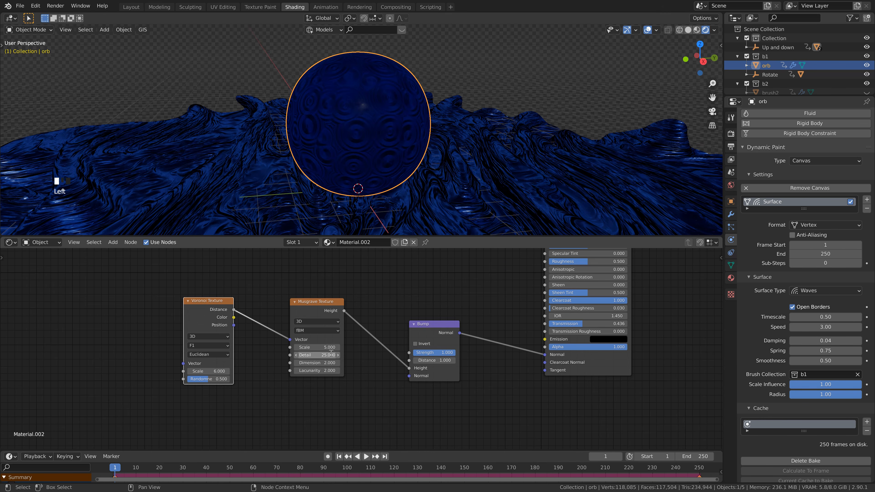
{"action": "left_click", "coordinate": [330, 361]}
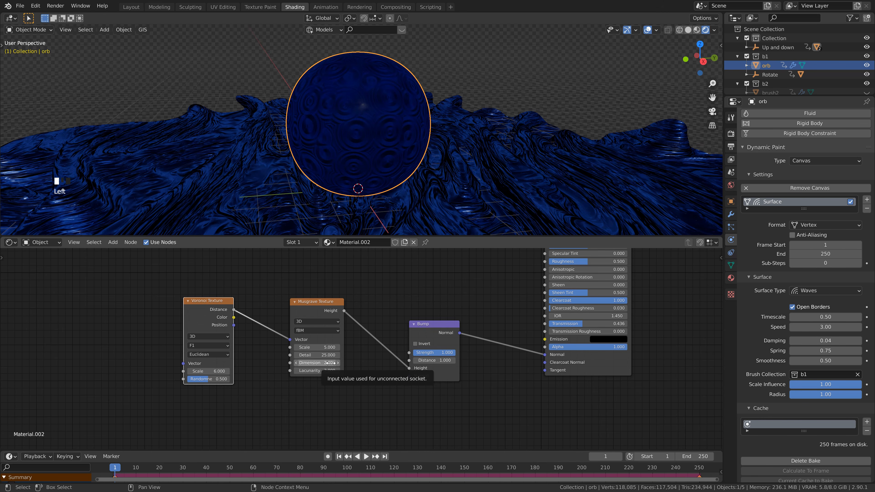
{"action": "left_click", "coordinate": [328, 374]}
{"action": "type", "text": "5"}
{"action": "left_click", "coordinate": [328, 382]}
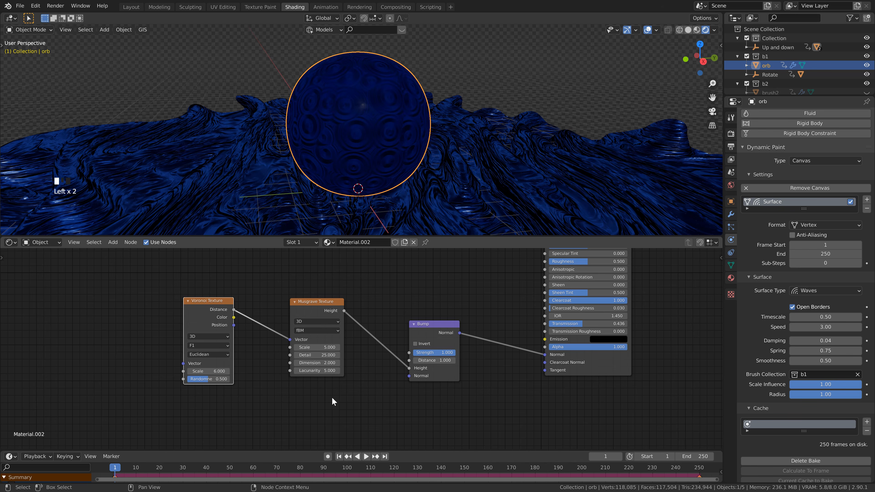
Step: Add a Plain Axes empty and place it above the cloth, offset from the orb along negative global Y
{"action": "scroll", "coordinate": [333, 390], "scroll_direction": "down", "scroll_amount": 1}
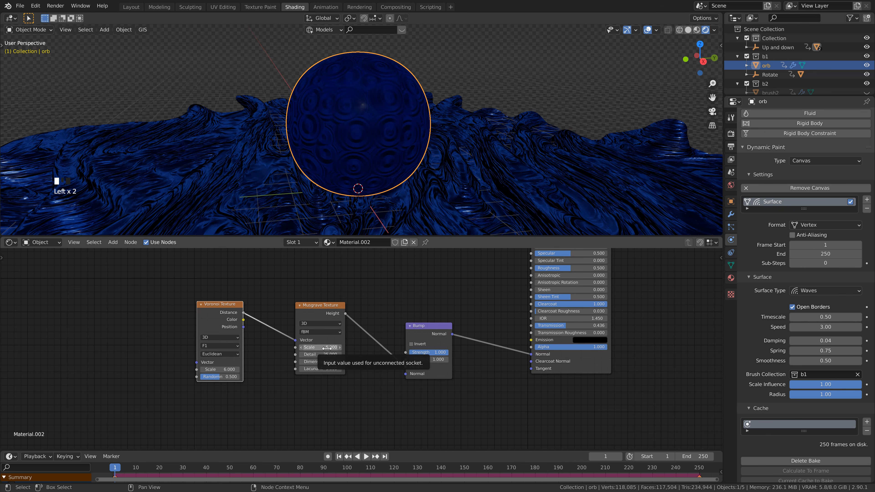
{"action": "scroll", "coordinate": [350, 150], "scroll_direction": "down", "scroll_amount": 4}
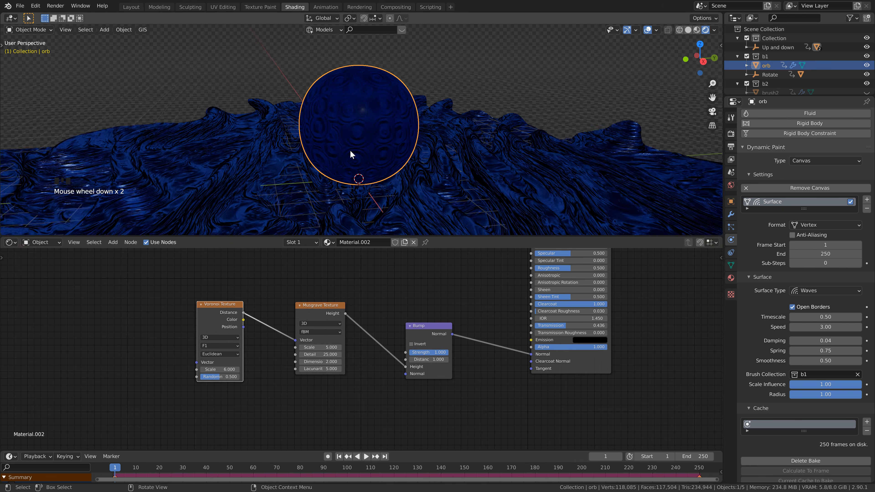
{"action": "scroll", "coordinate": [365, 173], "scroll_direction": "down", "scroll_amount": 2}
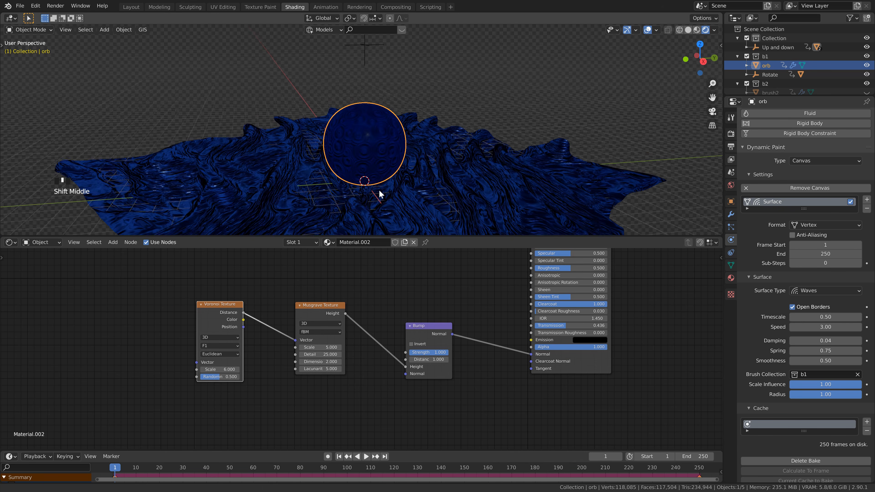
{"action": "left_click", "coordinate": [422, 96]}
{"action": "scroll", "coordinate": [422, 96], "scroll_direction": "down", "scroll_amount": 4}
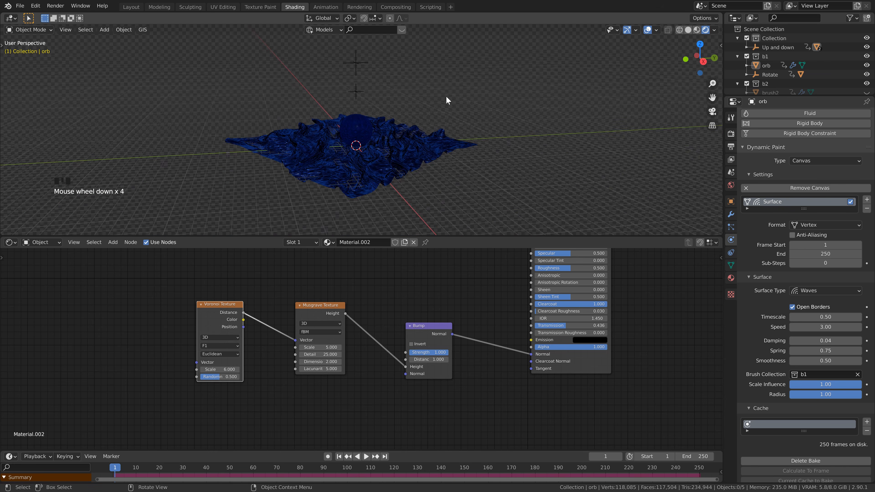
{"action": "scroll", "coordinate": [435, 99], "scroll_direction": "up", "scroll_amount": 2}
{"action": "key", "text": "shift+a"}
{"action": "mouse_move", "coordinate": [438, 191]}
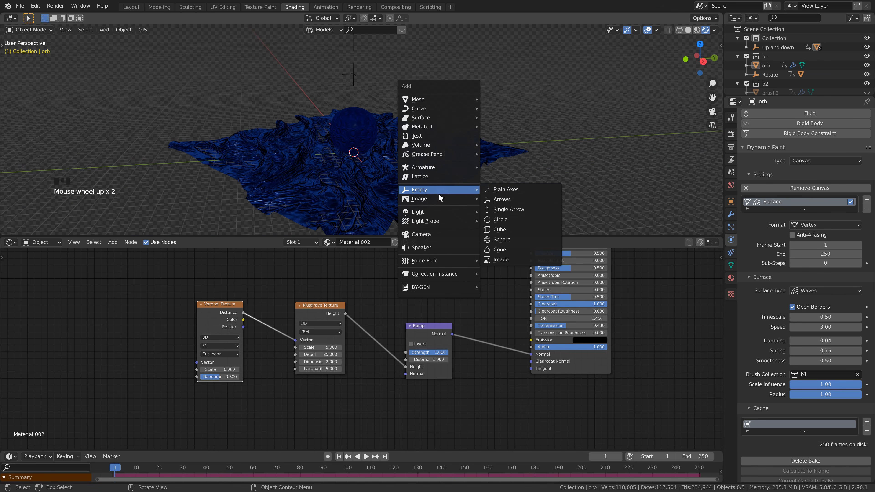
{"action": "left_click", "coordinate": [508, 194]}
{"action": "key", "text": "g"}
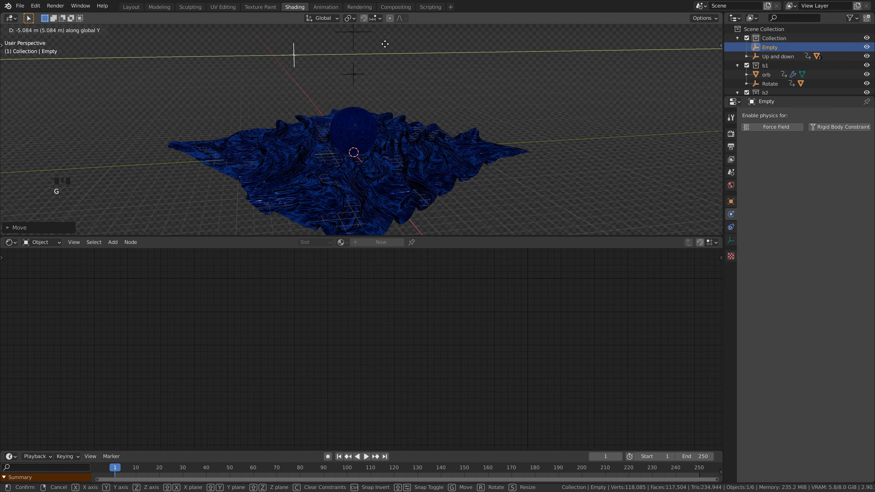
{"action": "left_click", "coordinate": [250, 110]}
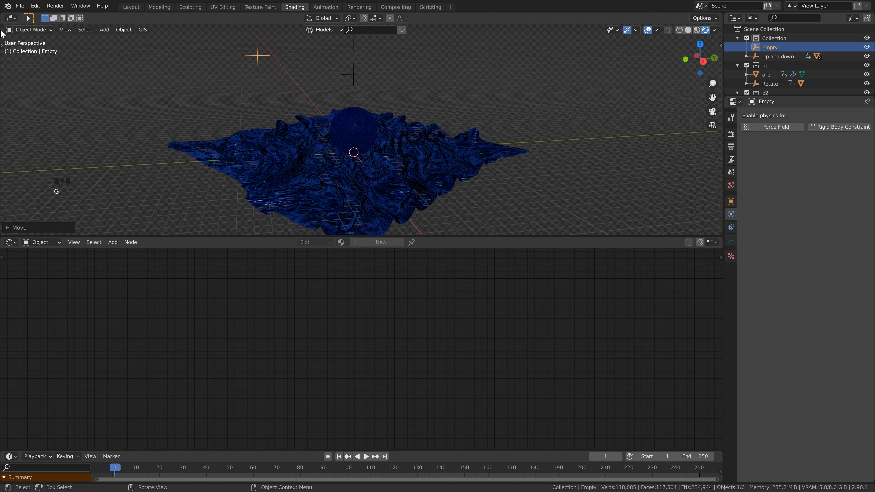
Step: Split off a Graph Editor beside the 3D Viewport and keyframe the new empty's location on frame 1
{"action": "left_click_drag", "start_coordinate": [1, 15], "coordinate": [281, 16]}
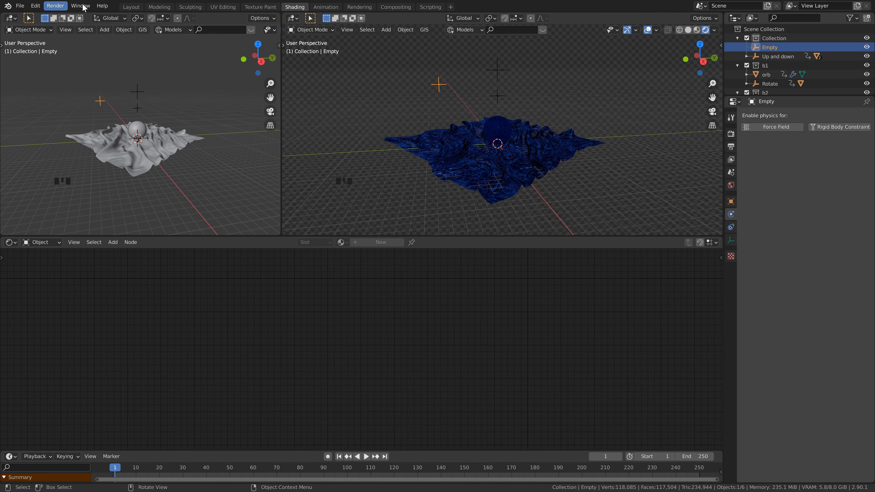
{"action": "left_click", "coordinate": [11, 18]}
{"action": "left_click", "coordinate": [123, 74]}
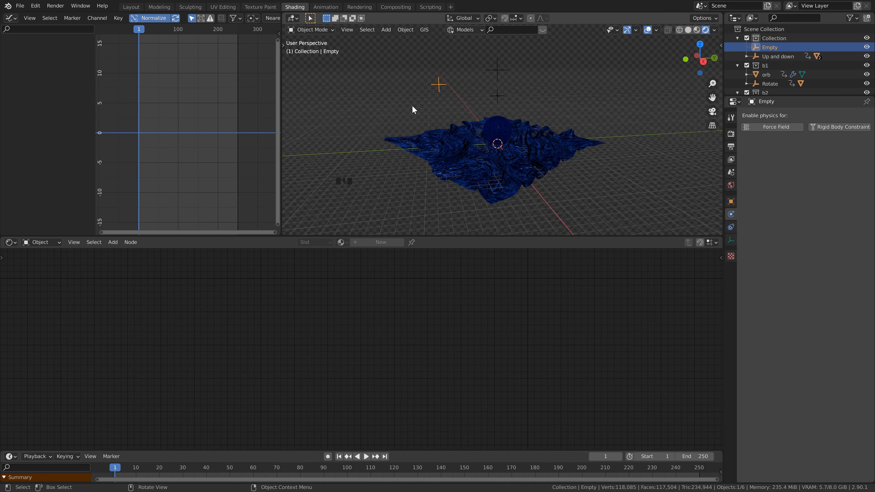
{"action": "key", "text": "i"}
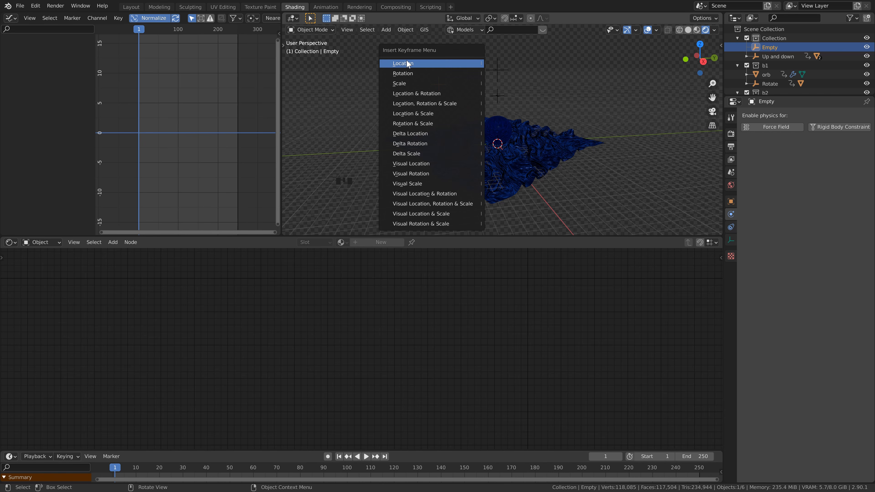
{"action": "left_click", "coordinate": [407, 61]}
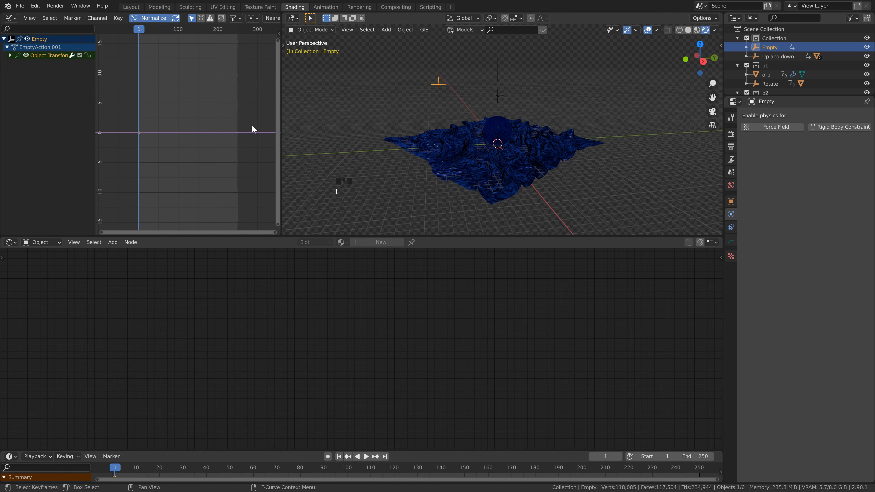
Step: Add a Noise modifier to the empty's X Location curve with Scale 95 and Strength 11.8
{"action": "left_click_drag", "start_coordinate": [294, 236], "coordinate": [293, 306]}
{"action": "key", "text": "n"}
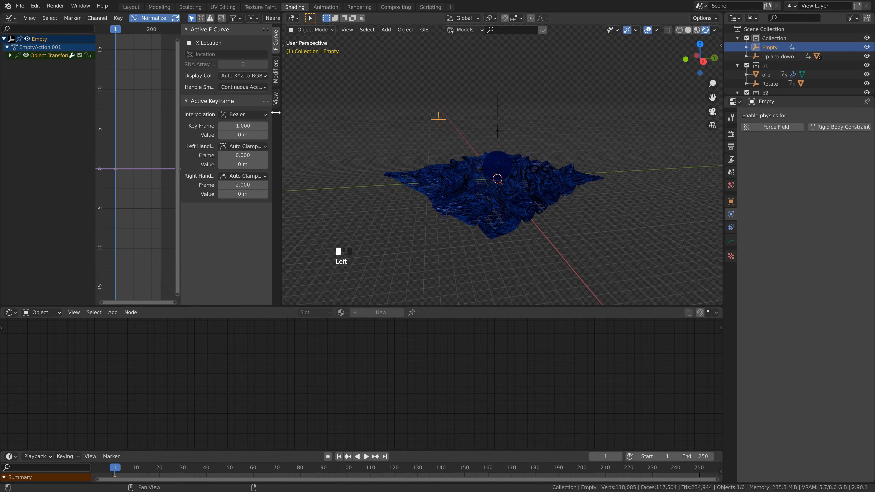
{"action": "left_click", "coordinate": [11, 56]}
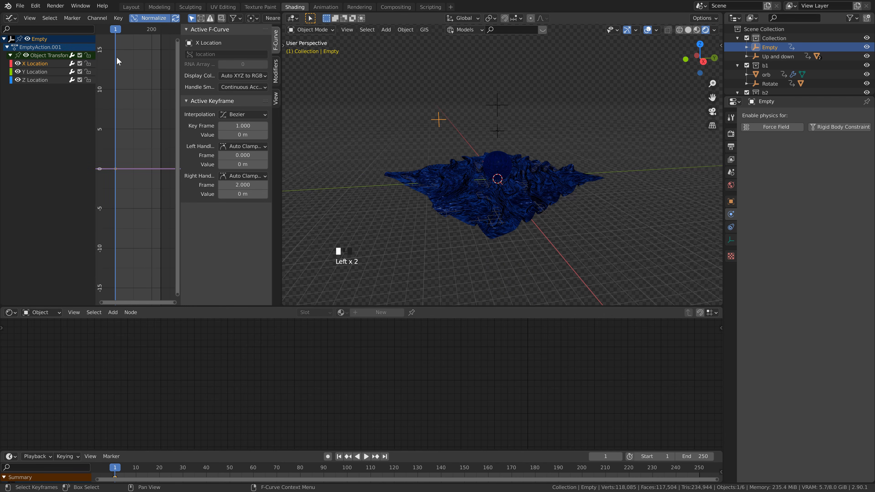
{"action": "left_click", "coordinate": [276, 69]}
{"action": "left_click", "coordinate": [222, 43]}
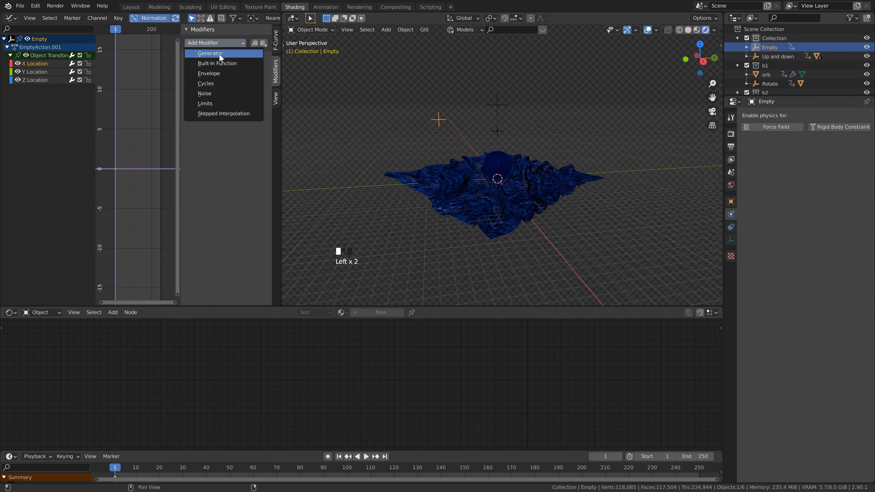
{"action": "left_click", "coordinate": [215, 92]}
{"action": "left_click_drag", "start_coordinate": [204, 83], "coordinate": [442, 82]}
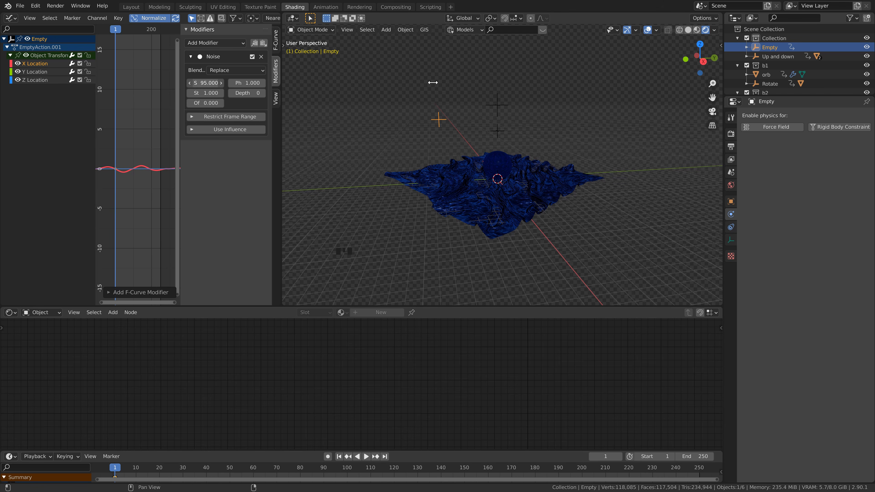
{"action": "left_click_drag", "start_coordinate": [200, 92], "coordinate": [262, 92]}
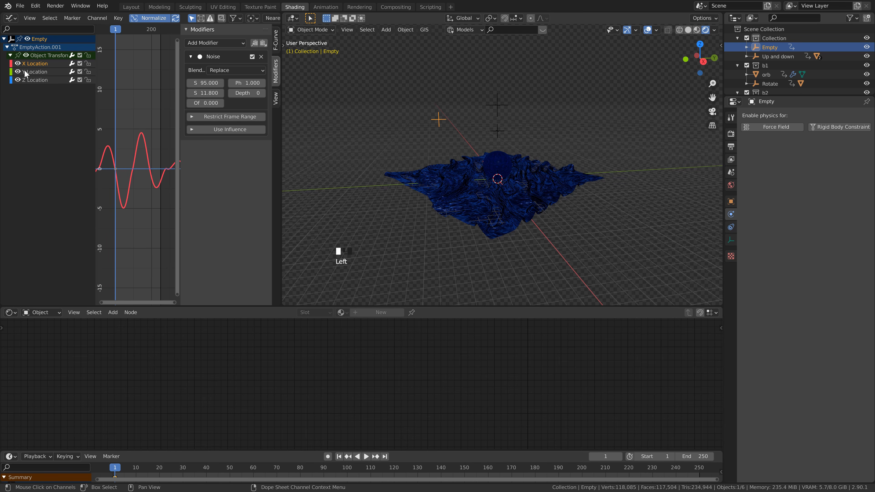
Step: Copy the Noise modifier to the Y and Z Location curves, with Phase about 15.1 on Y and 4.8 on Z
{"action": "left_click", "coordinate": [35, 72]}
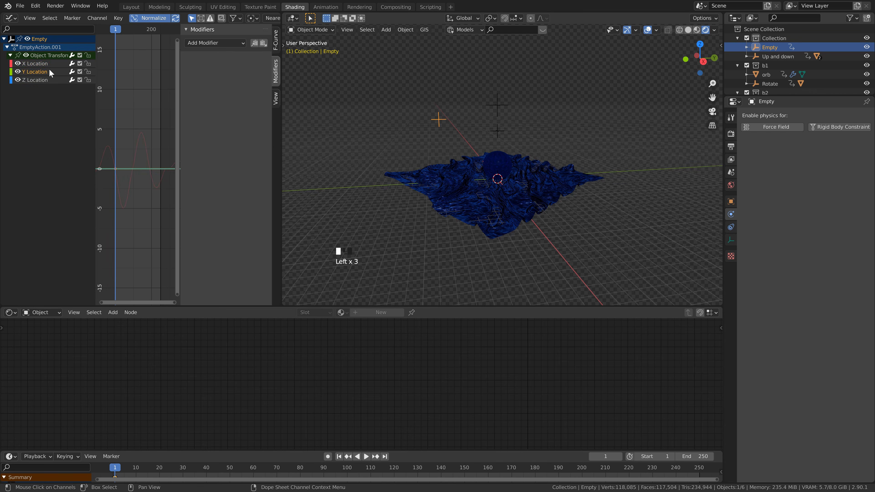
{"action": "left_click", "coordinate": [264, 46]}
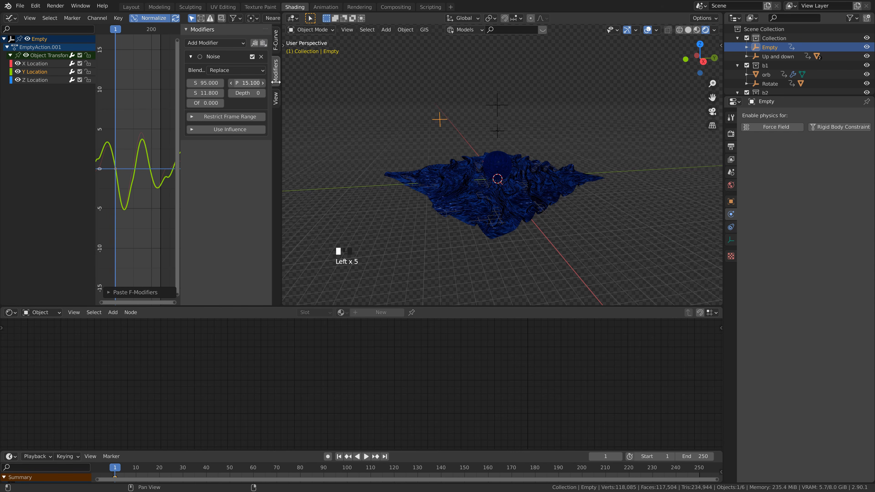
{"action": "left_click", "coordinate": [57, 78]}
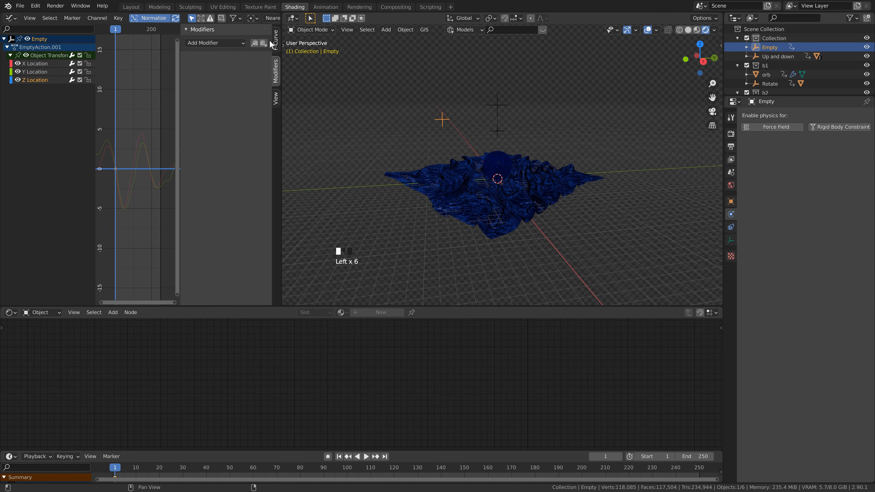
{"action": "left_click", "coordinate": [263, 46]}
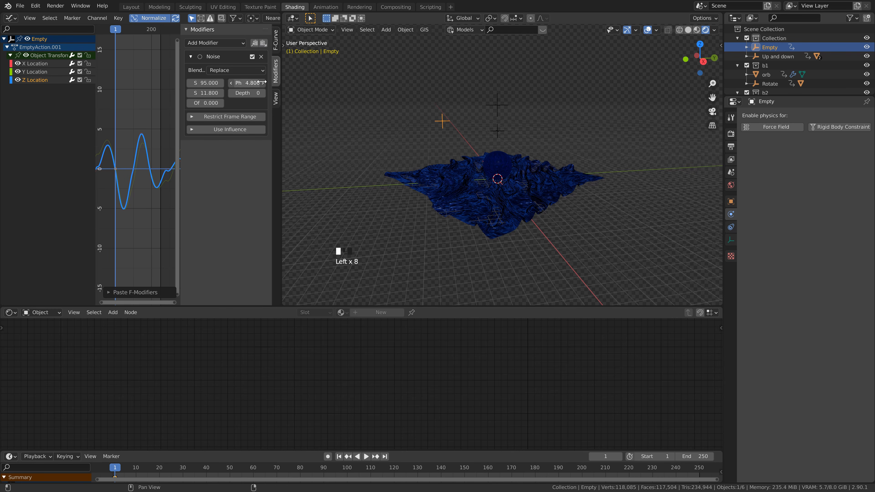
Step: Close the Graph Editor by joining its area into the 3D Viewport
{"action": "right_click", "coordinate": [281, 228]}
{"action": "right_click", "coordinate": [272, 228]}
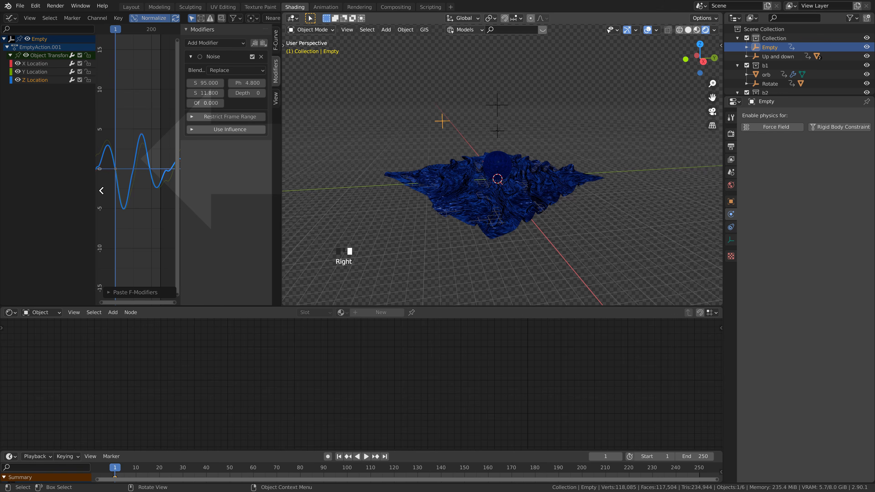
{"action": "left_click", "coordinate": [1, 140]}
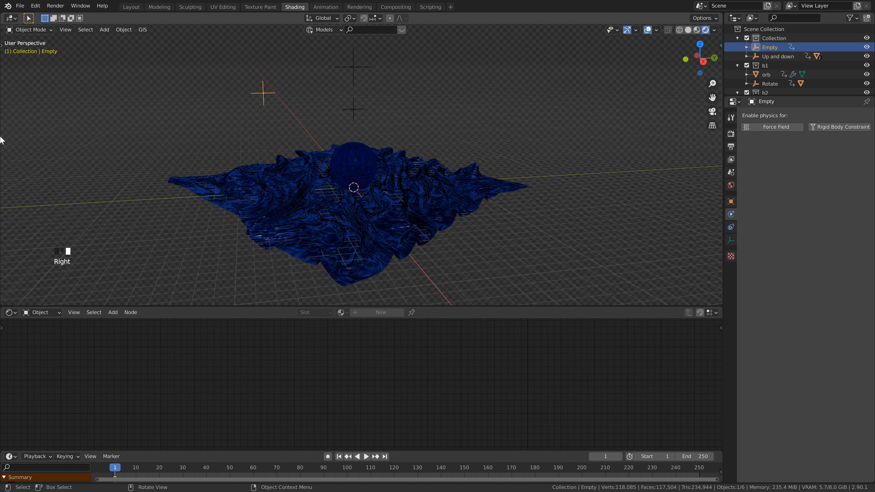
Step: Drive the Musgrave Texture's Scale in the orb's material with the Empty's X Location and preview the animation
{"action": "left_click", "coordinate": [365, 167]}
{"action": "scroll", "coordinate": [362, 175], "scroll_direction": "up", "scroll_amount": 5}
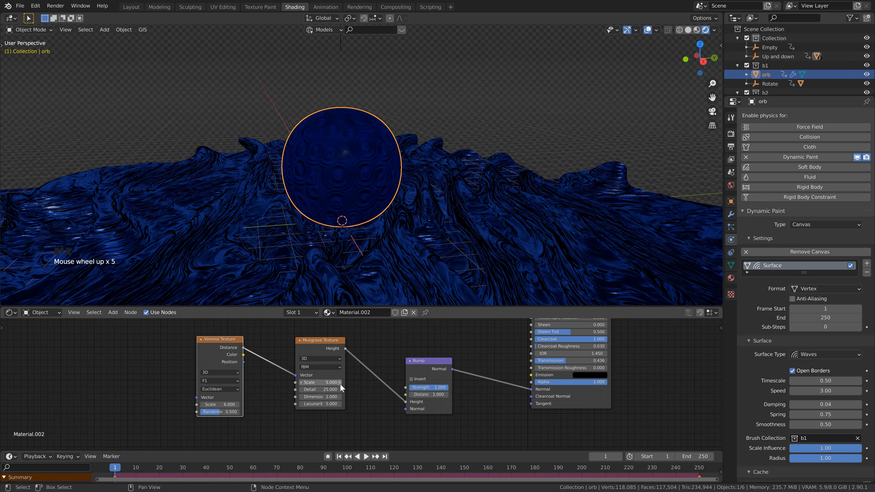
{"action": "right_click", "coordinate": [327, 383]}
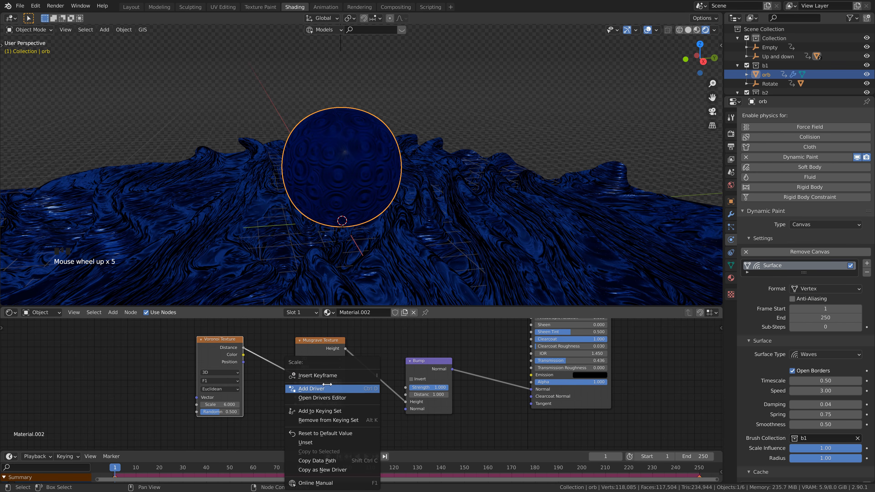
{"action": "left_click", "coordinate": [311, 389]}
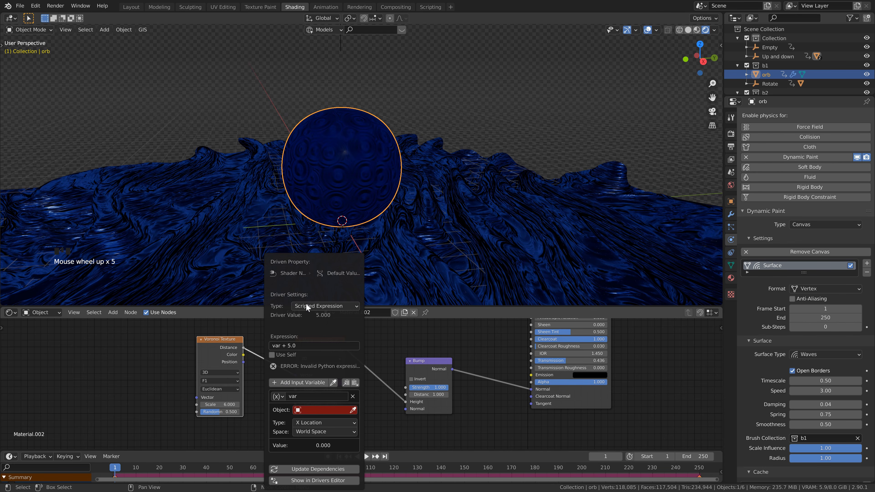
{"action": "left_click", "coordinate": [320, 411]}
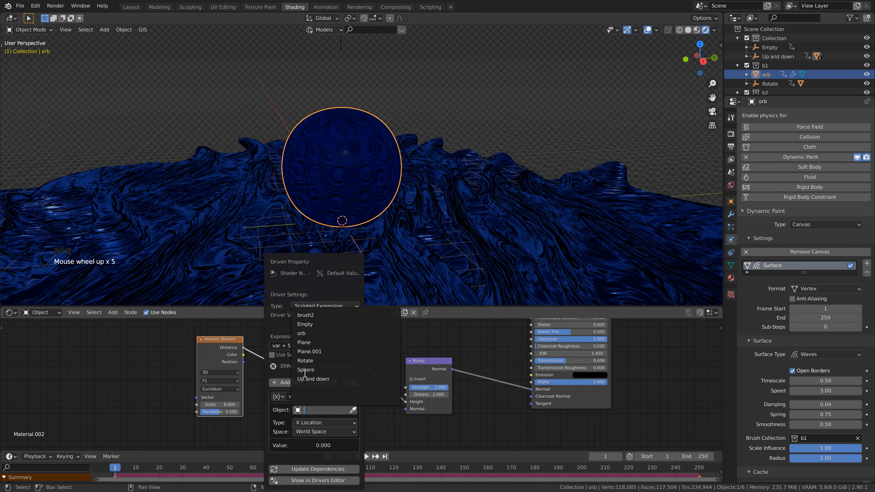
{"action": "left_click", "coordinate": [304, 323]}
{"action": "key", "text": "space"}
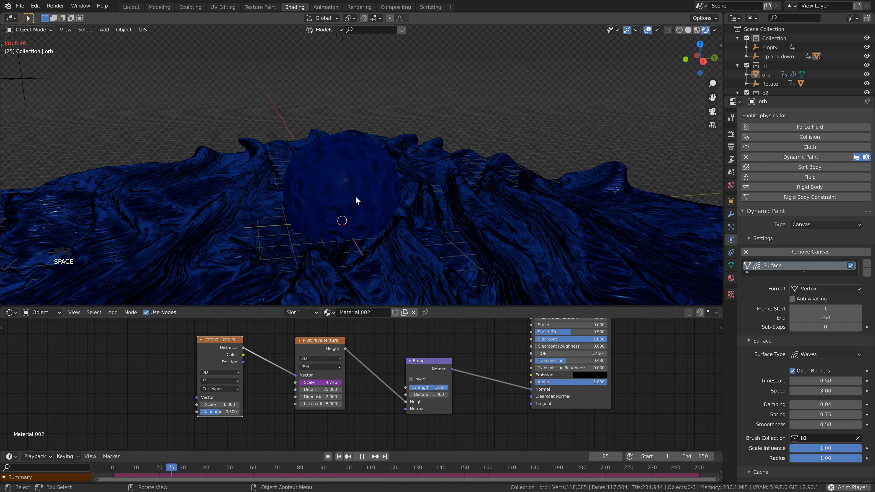
{"action": "key", "text": "space"}
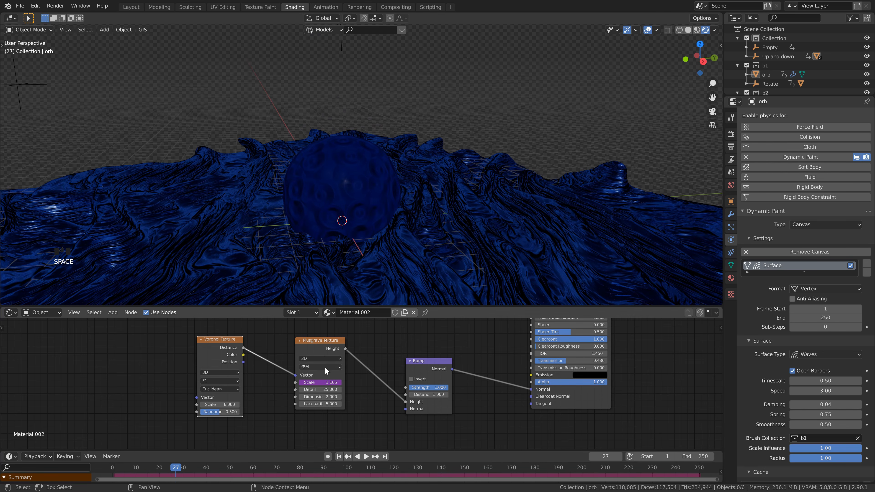
Step: Increase the constant added to var in the Musgrave Scale driver's expression and preview the animation
{"action": "right_click", "coordinate": [324, 382]}
{"action": "left_click", "coordinate": [325, 381]}
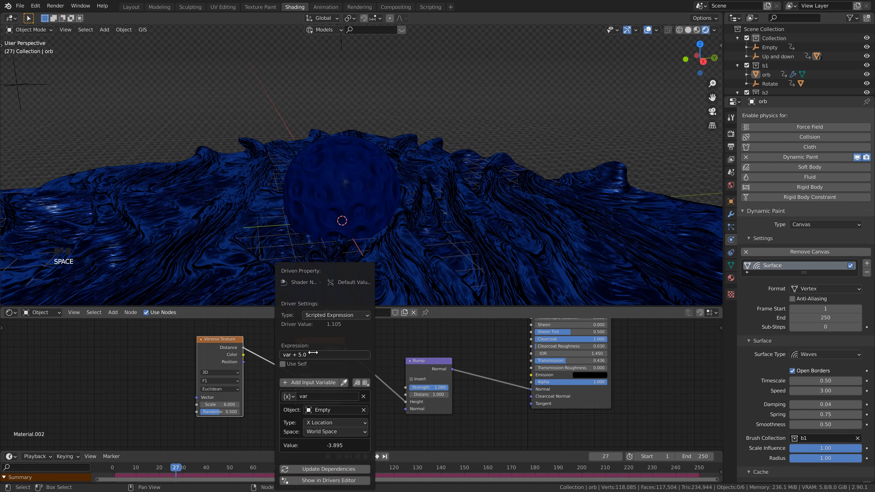
{"action": "left_click", "coordinate": [302, 354]}
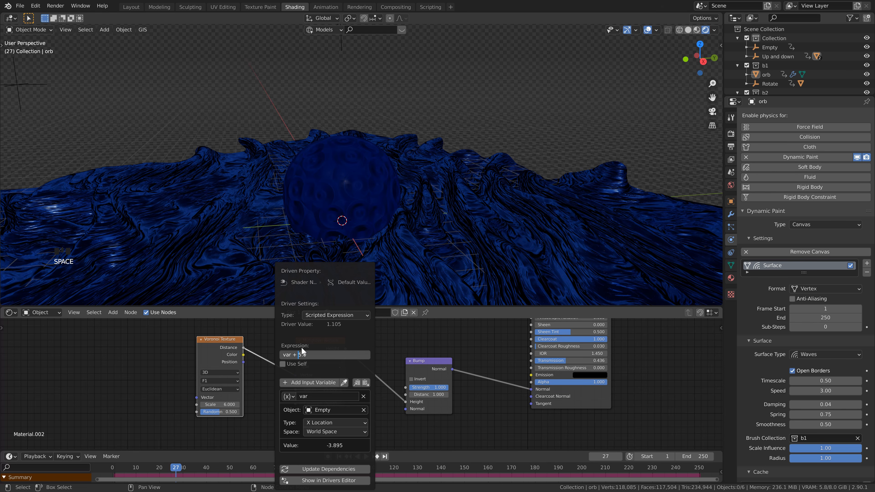
{"action": "key", "text": "Return"}
{"action": "key", "text": "space"}
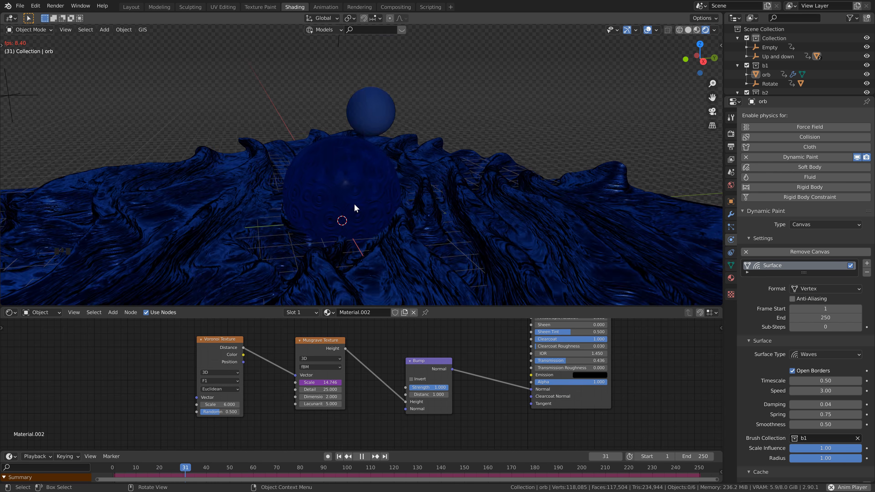
{"action": "key", "text": "space"}
Step: Save the file and switch to the Layout workspace with Rendered viewport shading
{"action": "key", "text": "ctrl+s"}
{"action": "scroll", "coordinate": [344, 211], "scroll_direction": "up", "scroll_amount": 2}
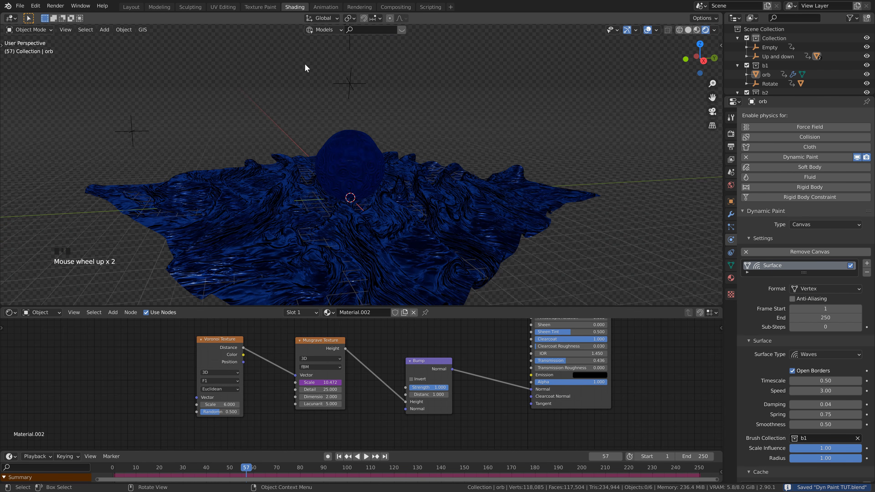
{"action": "left_click", "coordinate": [131, 7]}
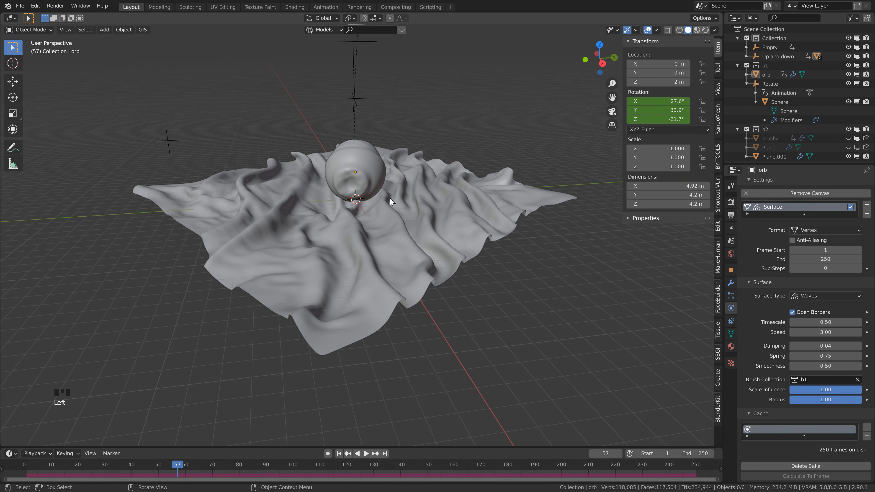
{"action": "left_click", "coordinate": [705, 30]}
{"action": "mouse_move", "coordinate": [428, 183]}
{"action": "middle_mouse_down", "text": "shift"}
{"action": "mouse_move", "coordinate": [430, 203]}
{"action": "mouse_move", "coordinate": [437, 198]}
{"action": "mouse_move", "coordinate": [417, 144]}
{"action": "middle_mouse_up", "text": "shift"}
{"action": "scroll", "coordinate": [430, 203], "scroll_direction": "up", "scroll_amount": 1}
{"action": "middle_click", "coordinate": [418, 144]}
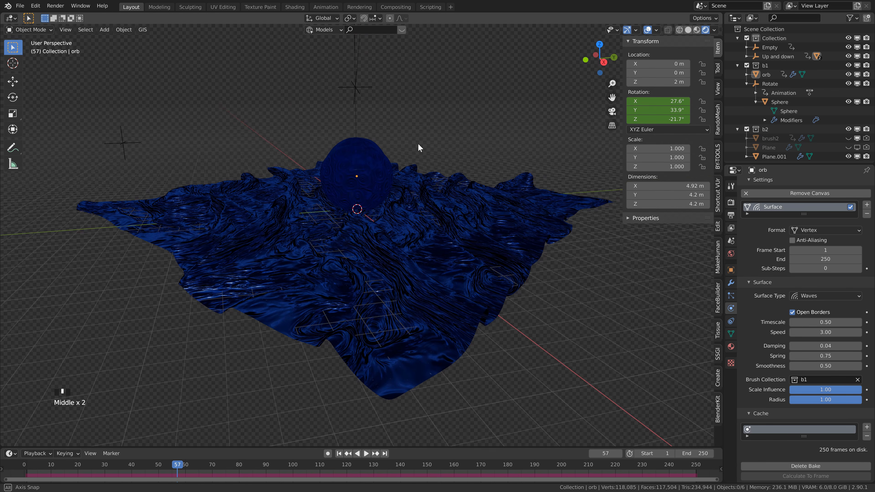
Step: Add an Area light and raise it about 5.76 m along global Z, above the orb
{"action": "key", "text": "shift+a"}
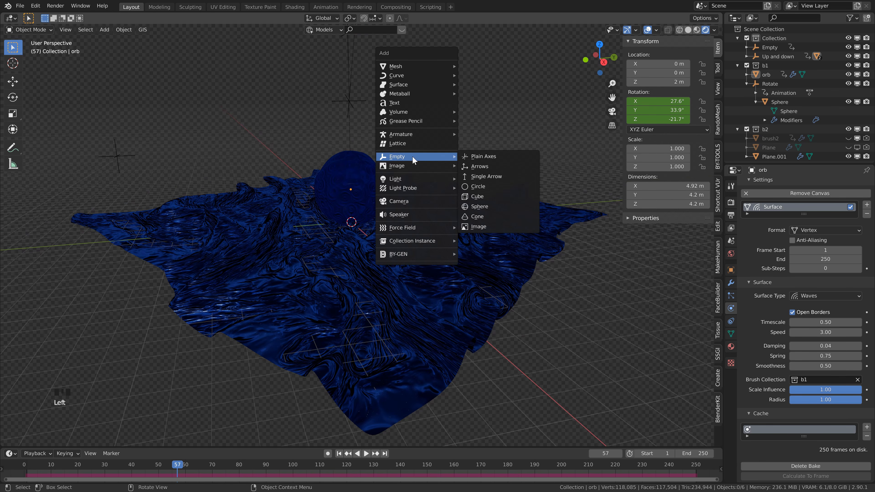
{"action": "left_click", "coordinate": [415, 179]}
{"action": "left_click", "coordinate": [494, 207]}
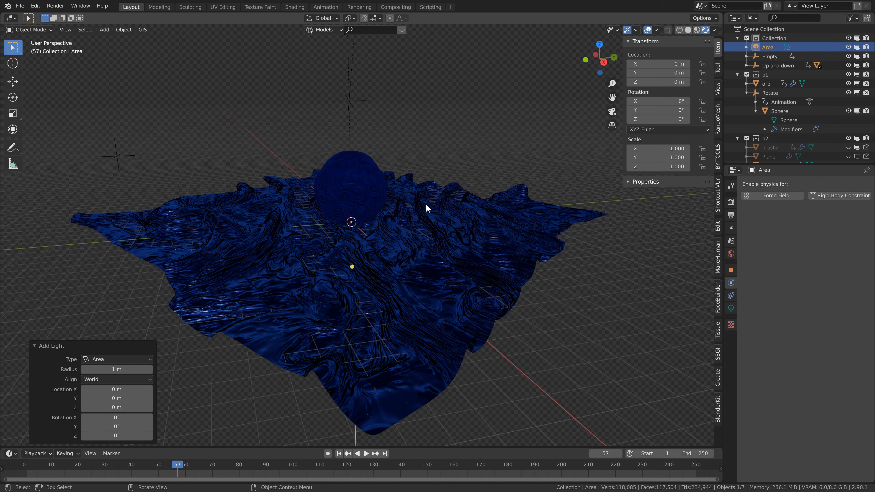
{"action": "key", "text": "g"}
{"action": "key", "text": "z"}
{"action": "left_click", "coordinate": [395, 108]}
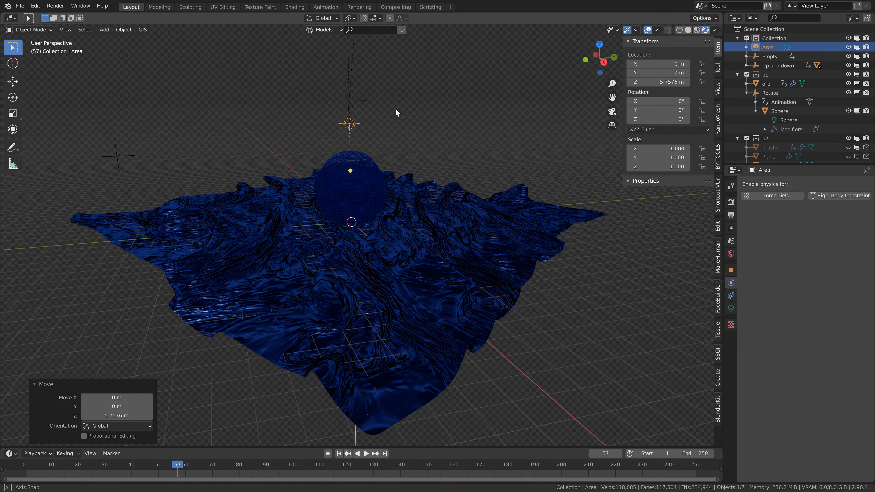
Step: Move the area light horizontally beyond the cloth's edge, to about X -9.18 m and Y -7.36 m
{"action": "middle_click_drag", "start_coordinate": [395, 109], "coordinate": [411, 134]}
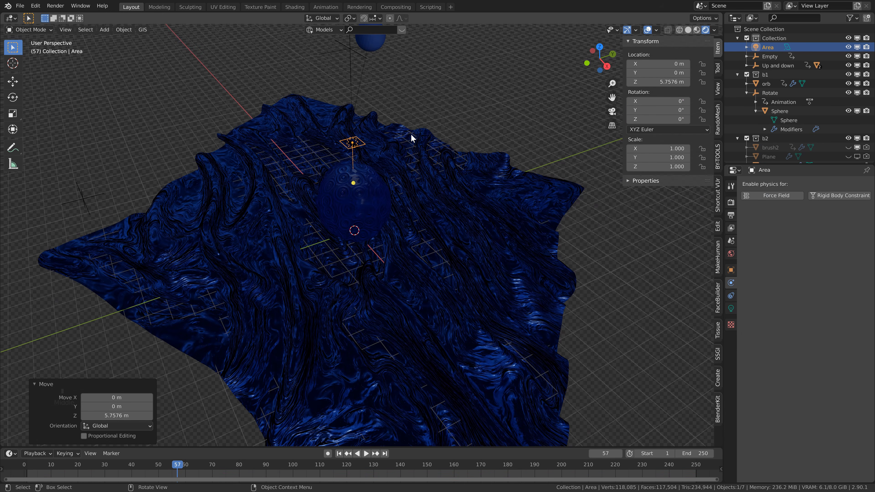
{"action": "key", "text": "g"}
{"action": "key", "text": "shift+z"}
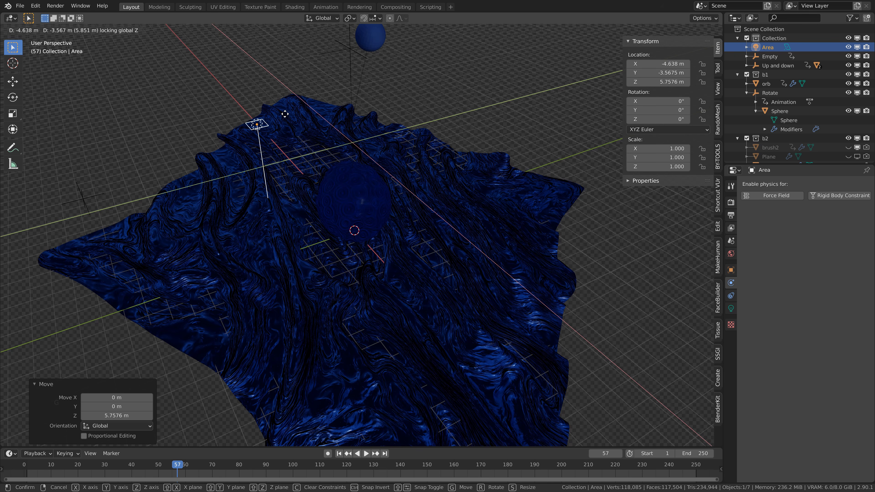
{"action": "left_click", "coordinate": [252, 179]}
Step: Aim the area light towards the orb by rotating it about -61.8° around global Y and 34.9° around global Z
{"action": "key", "text": "r"}
{"action": "key", "text": "y"}
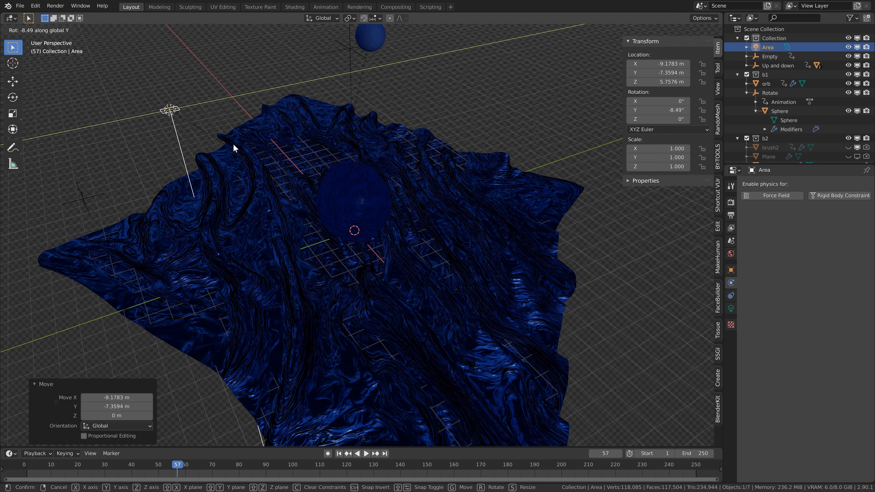
{"action": "left_click", "coordinate": [220, 83]}
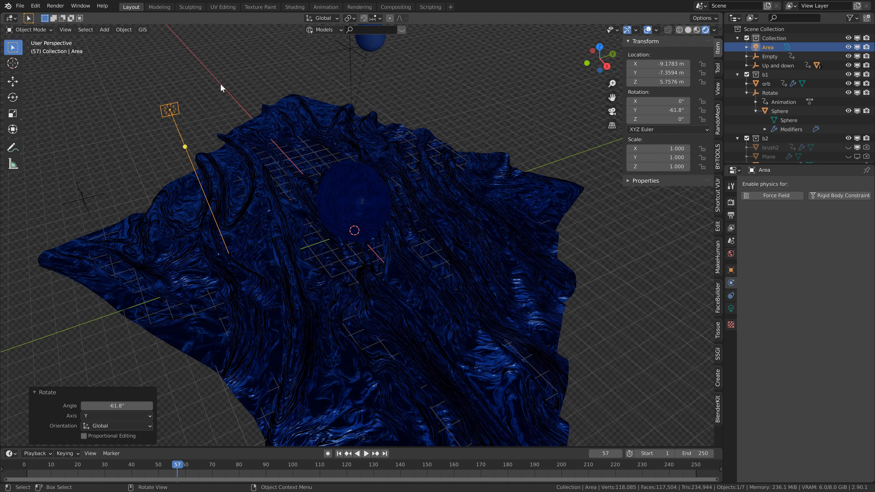
{"action": "key", "text": "r"}
{"action": "key", "text": "z"}
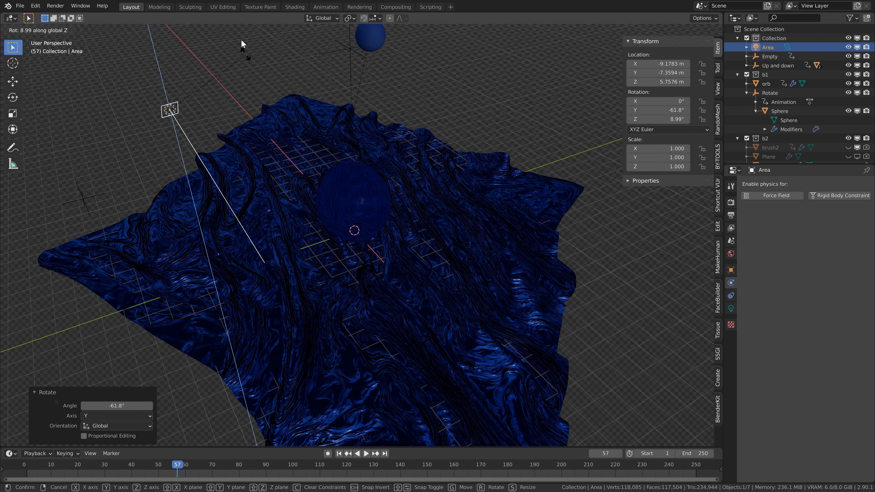
{"action": "left_click", "coordinate": [233, 25]}
Step: Scale the area light up to about 6.25 on all axes
{"action": "middle_click_drag", "start_coordinate": [233, 26], "coordinate": [222, 102]}
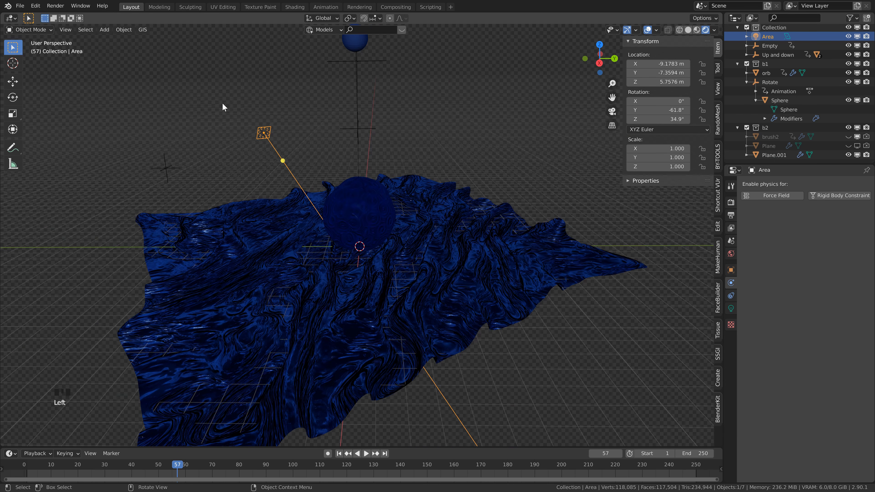
{"action": "key", "text": "s"}
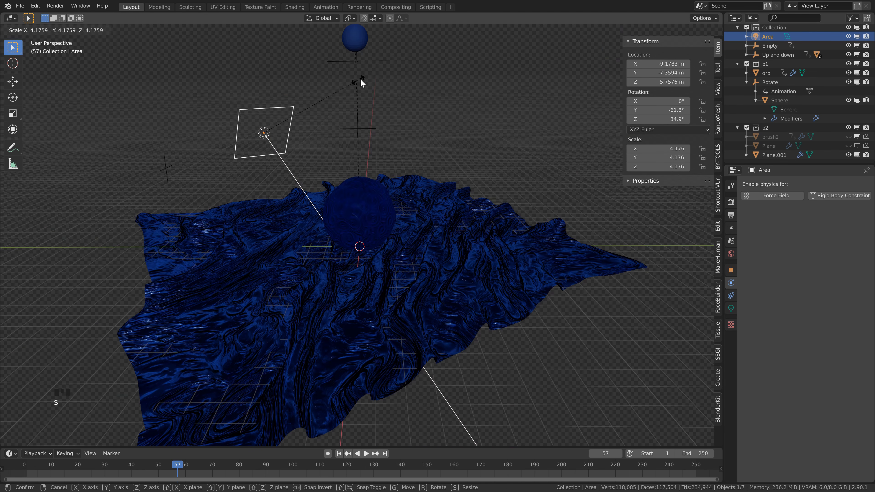
{"action": "left_click", "coordinate": [420, 115]}
Step: Set the area light's power to 10000 W and its color to a saturated orange-red
{"action": "left_click", "coordinate": [730, 308]}
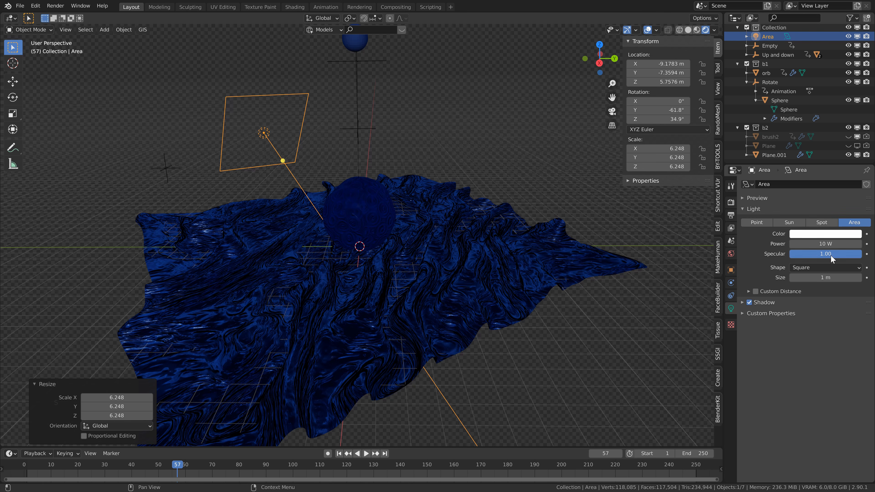
{"action": "left_click", "coordinate": [831, 243]}
{"action": "type", "text": "10000"}
{"action": "key", "text": "Return"}
{"action": "left_click", "coordinate": [825, 234]}
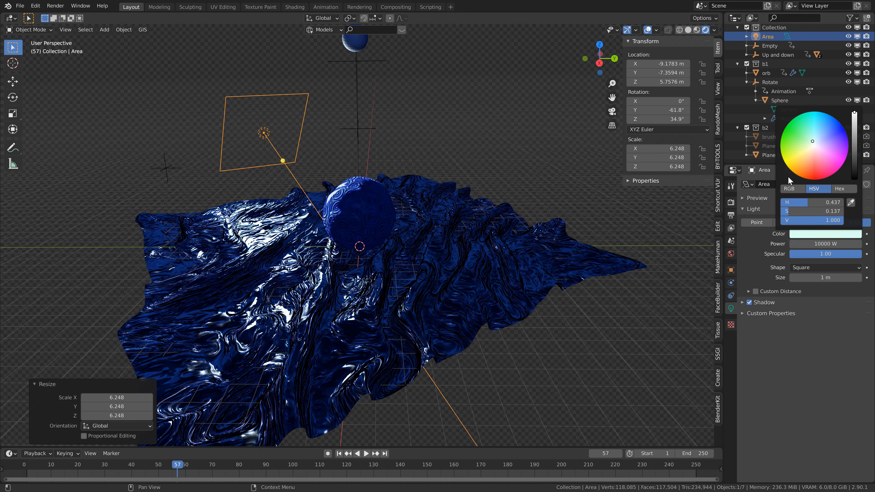
{"action": "left_click", "coordinate": [792, 172]}
{"action": "left_click_drag", "start_coordinate": [785, 201], "coordinate": [782, 203]}
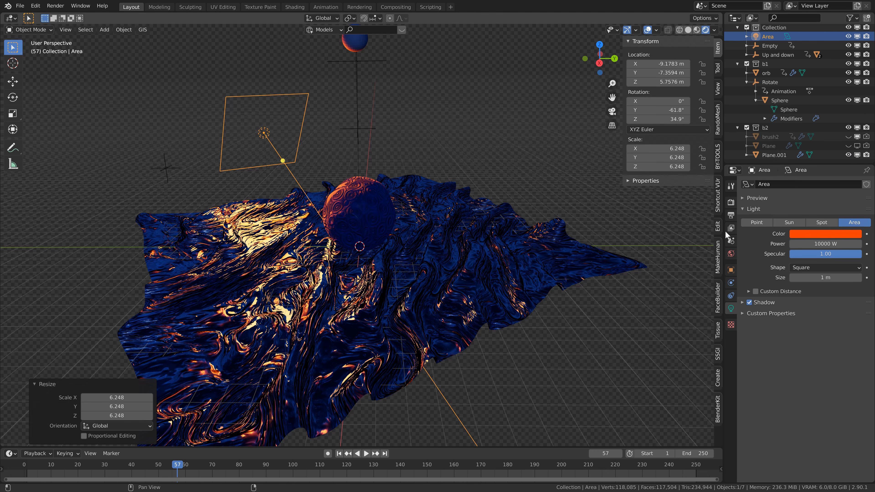
Step: Move the area light farther out horizontally to about X -29.4 m, Y -14.7 m at scale 4.77 and change its color to red
{"action": "middle_click_drag", "start_coordinate": [371, 256], "coordinate": [400, 249]}
{"action": "key", "text": "g"}
{"action": "key", "text": "shift+z"}
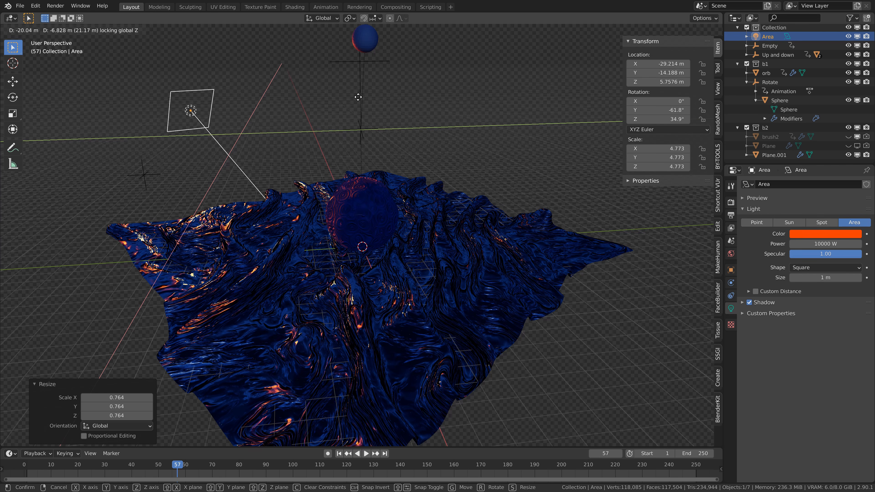
{"action": "left_click", "coordinate": [374, 112]}
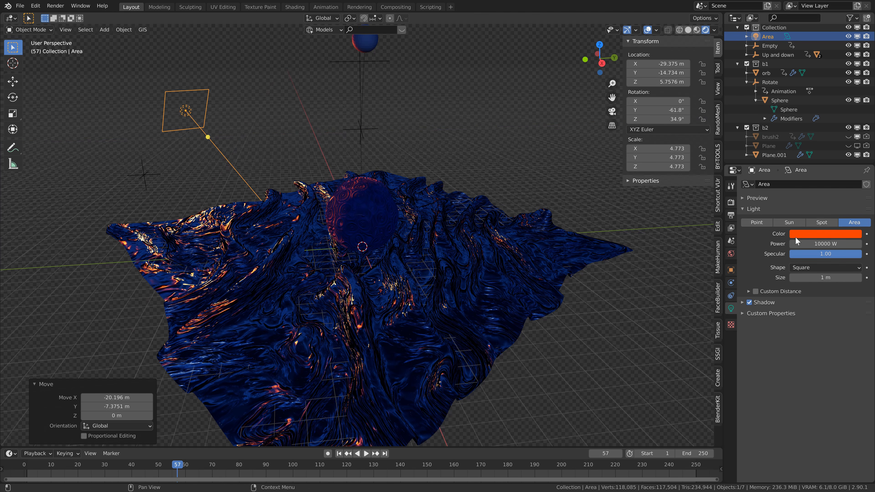
{"action": "left_click", "coordinate": [795, 235]}
{"action": "left_click_drag", "start_coordinate": [807, 178], "coordinate": [816, 187]}
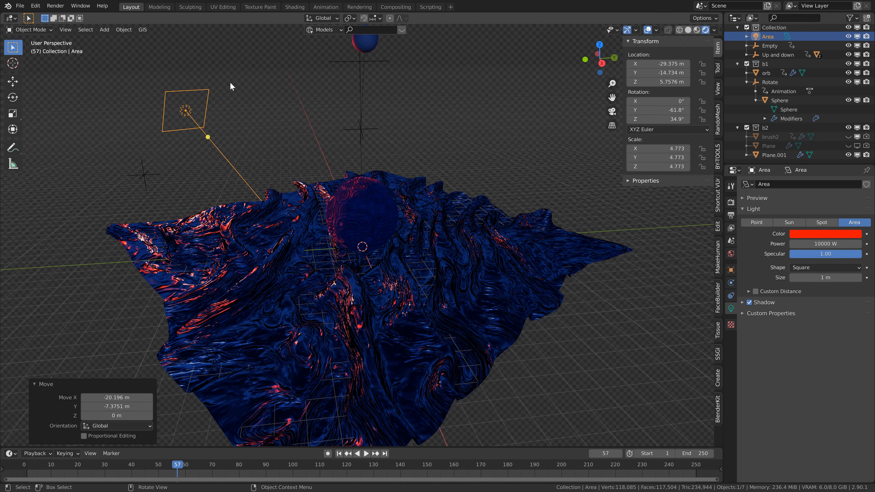
Step: Duplicate the red area light and place the copy about 39.55 m away along global Y
{"action": "key", "text": "shift+d"}
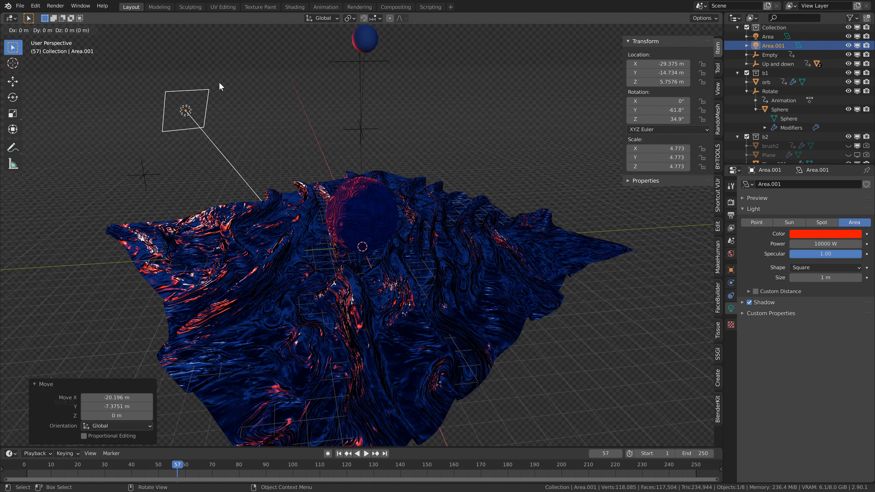
{"action": "key", "text": "y"}
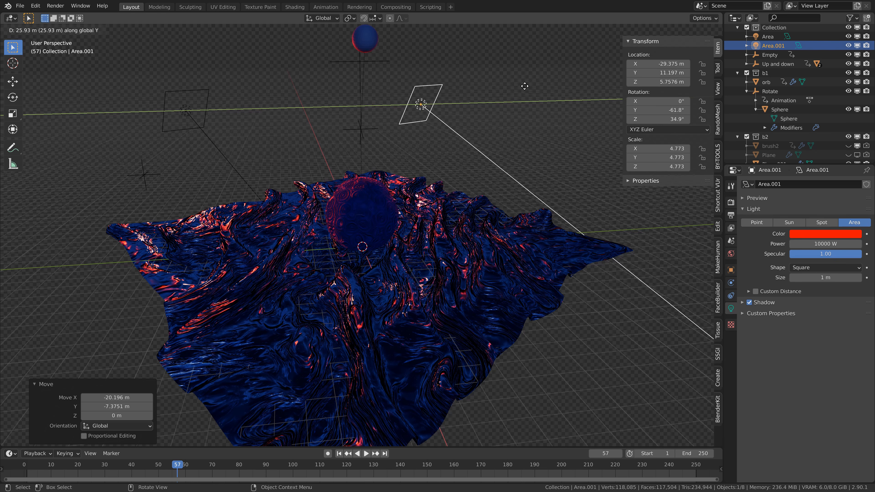
{"action": "left_click", "coordinate": [561, 82]}
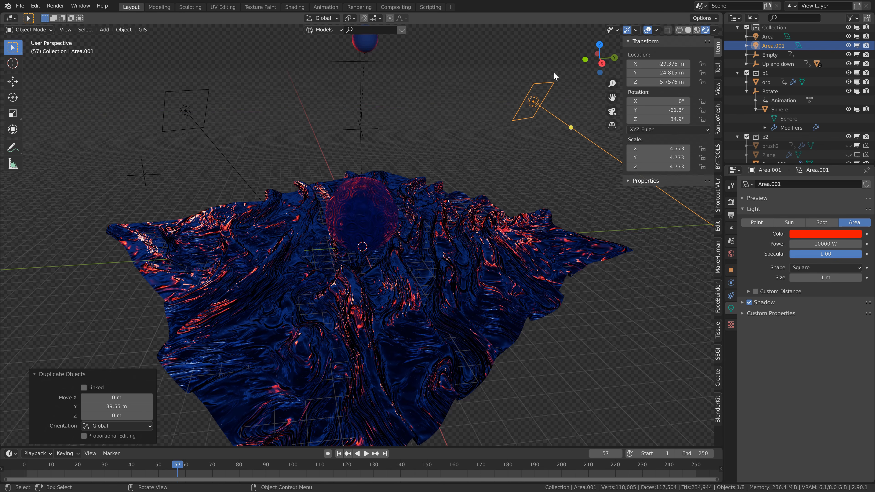
Step: Rotate the duplicated light about -75.4° around global Z towards the orb and change its color to light blue
{"action": "key", "text": "r"}
{"action": "key", "text": "z"}
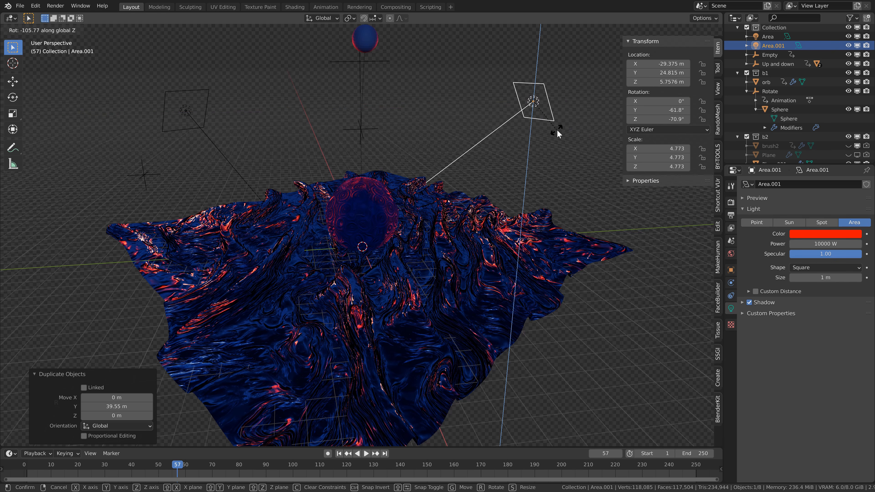
{"action": "left_click", "coordinate": [553, 112]}
{"action": "left_click", "coordinate": [809, 234]}
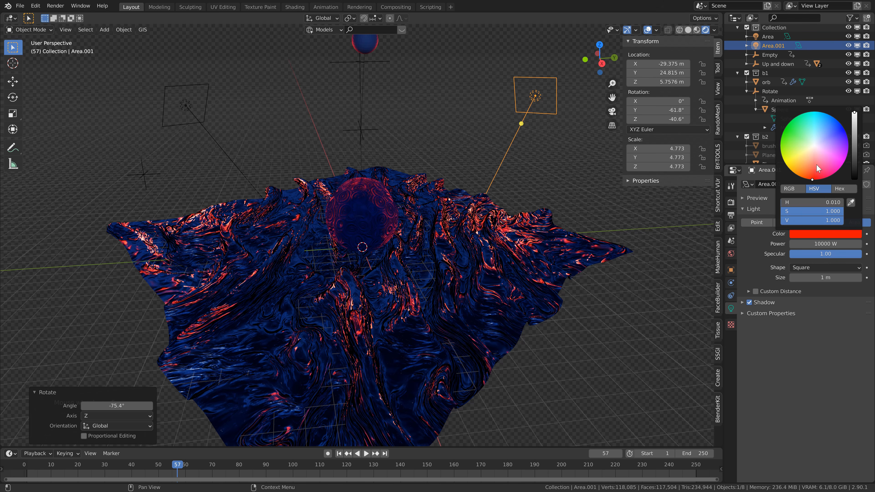
{"action": "left_click_drag", "start_coordinate": [819, 169], "coordinate": [840, 92]}
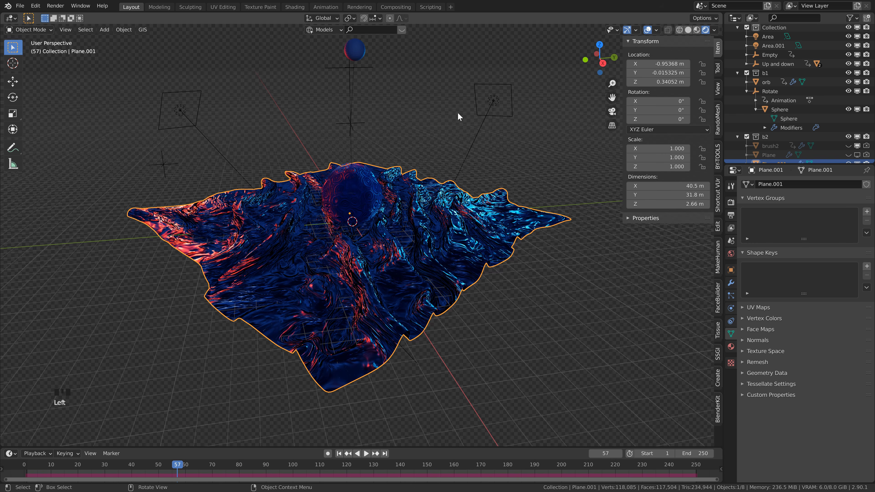
Step: Add a camera, align it to the current low view of the orb and cloth, and turn it slightly to frame the orb
{"action": "left_click", "coordinate": [479, 310]}
{"action": "scroll", "coordinate": [397, 309], "scroll_direction": "up", "scroll_amount": 3}
{"action": "middle_click_drag", "start_coordinate": [396, 309], "coordinate": [376, 288]}
{"action": "key", "text": "shift+a"}
{"action": "mouse_move", "coordinate": [365, 287]}
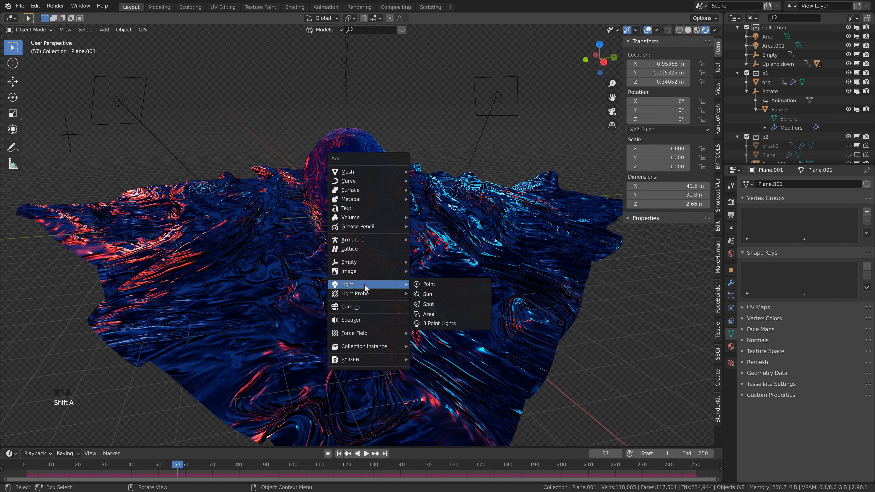
{"action": "left_click", "coordinate": [366, 306]}
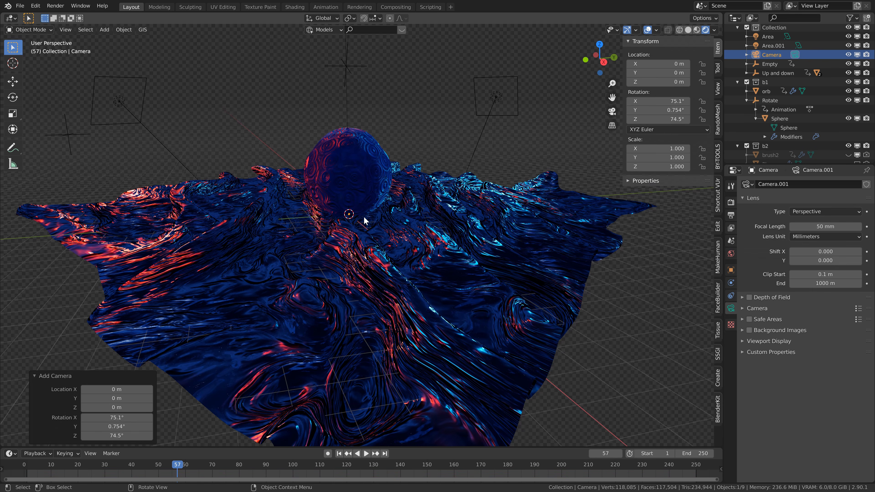
{"action": "key", "text": "ctrl+alt+KP_0"}
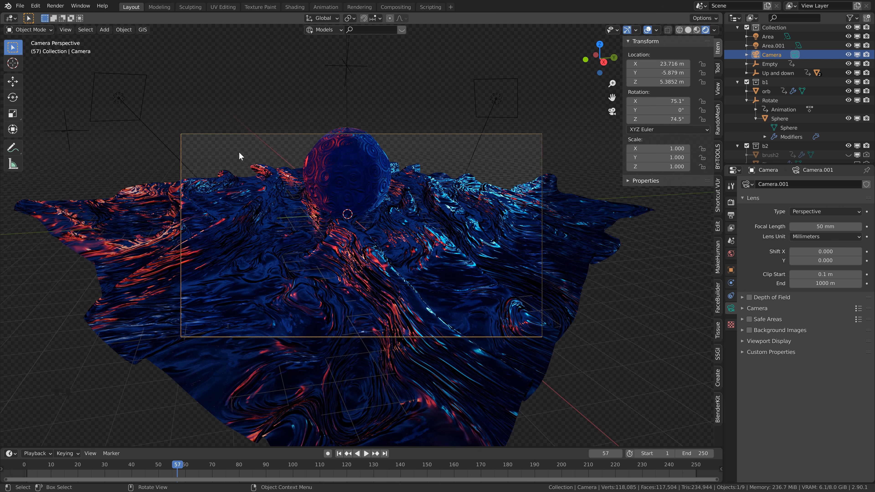
{"action": "key", "text": "shift+grave"}
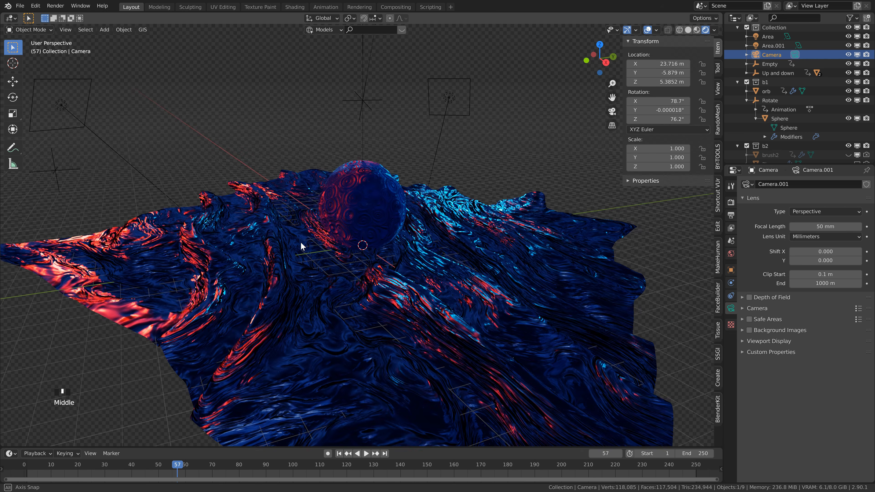
Step: Duplicate the cloth plane twice horizontally behind the orb, offsetting the first copy about -25.75 m in X and -8.36 m in Y
{"action": "scroll", "coordinate": [280, 275], "scroll_direction": "down", "scroll_amount": 2}
{"action": "left_click", "coordinate": [281, 276]}
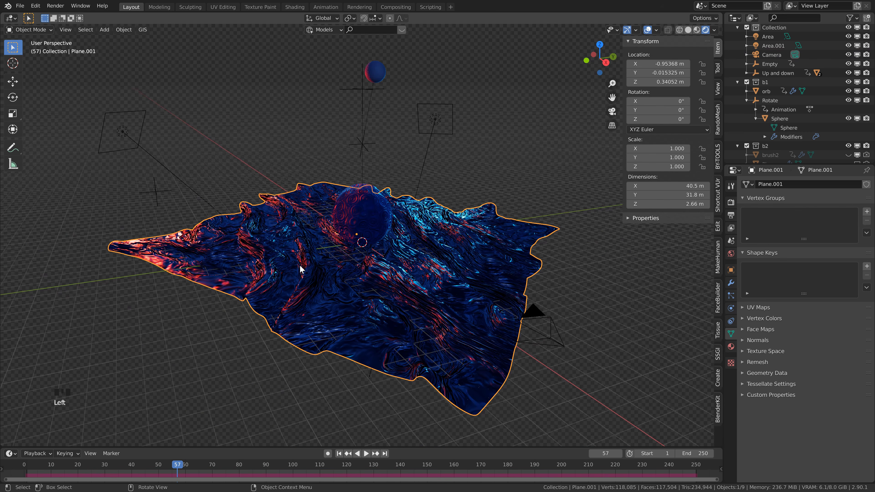
{"action": "key", "text": "shift+d"}
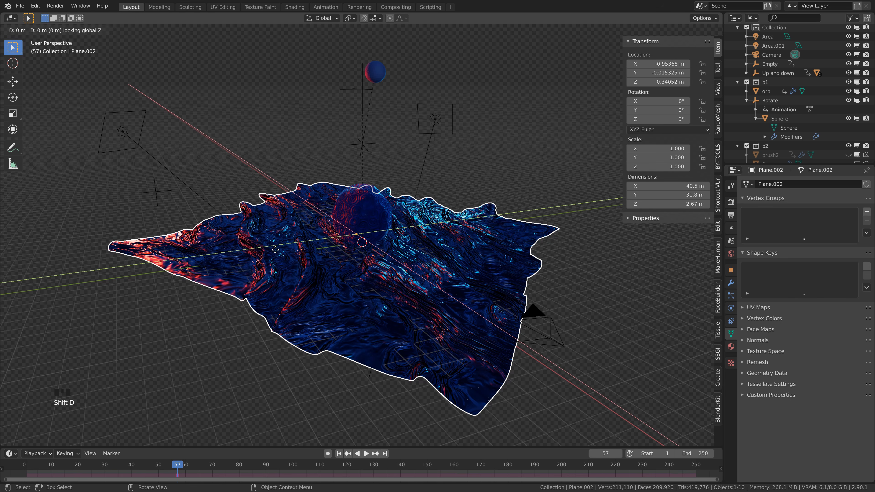
{"action": "key", "text": "shift+z"}
{"action": "left_click", "coordinate": [152, 208]}
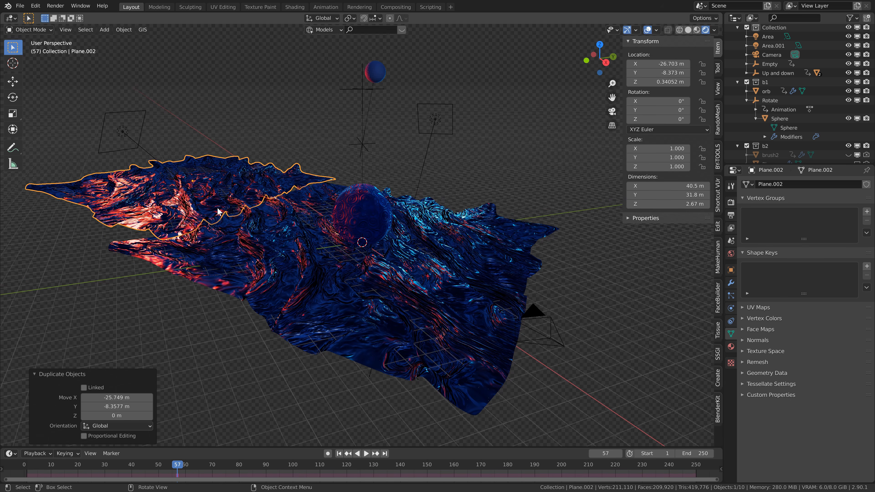
{"action": "key", "text": "shift+d"}
{"action": "key", "text": "shift+z"}
{"action": "left_click", "coordinate": [331, 196]}
Step: Duplicate the cloth again beside the blue light at about X -11.43 m, Y 21.64 m and rotate it to 76.2° around global Z
{"action": "key", "text": "shift+d"}
{"action": "key", "text": "shift+z"}
{"action": "left_click", "coordinate": [517, 179]}
{"action": "key", "text": "r"}
{"action": "key", "text": "z"}
{"action": "left_click", "coordinate": [455, 87]}
Step: Duplicate the rotated cloth to the red-lit side and lower the copy on the blue-lit side about 0.88 m along global Z
{"action": "key", "text": "shift+d"}
{"action": "key", "text": "shift+z"}
{"action": "left_click", "coordinate": [30, 220]}
{"action": "left_click", "coordinate": [488, 193]}
{"action": "key", "text": "g"}
{"action": "key", "text": "z"}
{"action": "left_click", "coordinate": [488, 200]}
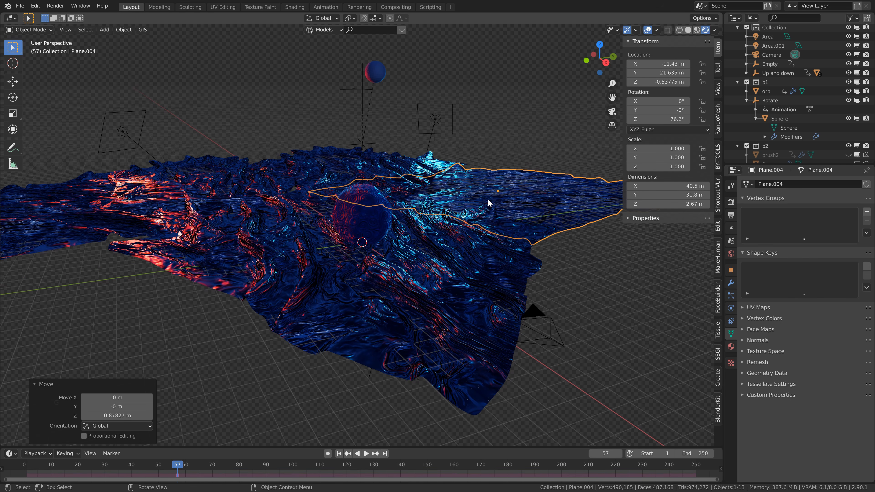
Step: View the extended cloth through the camera and save the file
{"action": "key", "text": "KP_0"}
{"action": "left_click", "coordinate": [449, 168]}
{"action": "key", "text": "ctrl+s"}
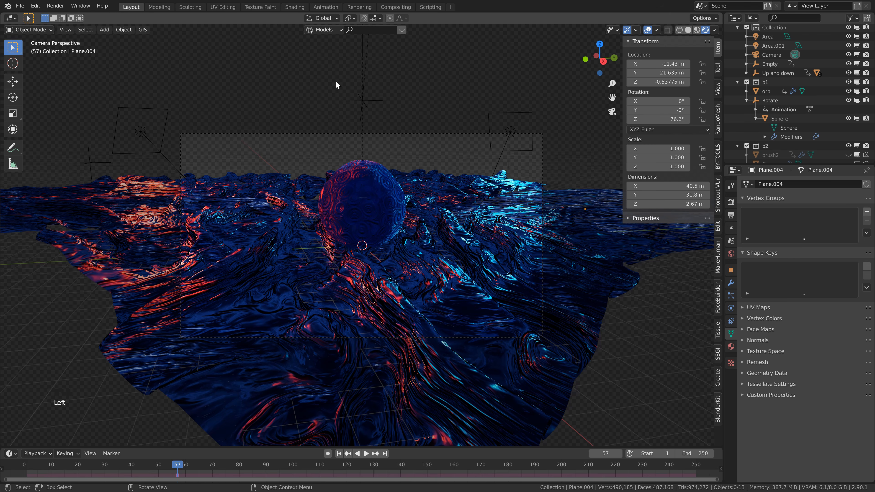
Step: Show the world's shader nodes in the Shading workspace and duplicate the Background node below the original
{"action": "left_click", "coordinate": [293, 7]}
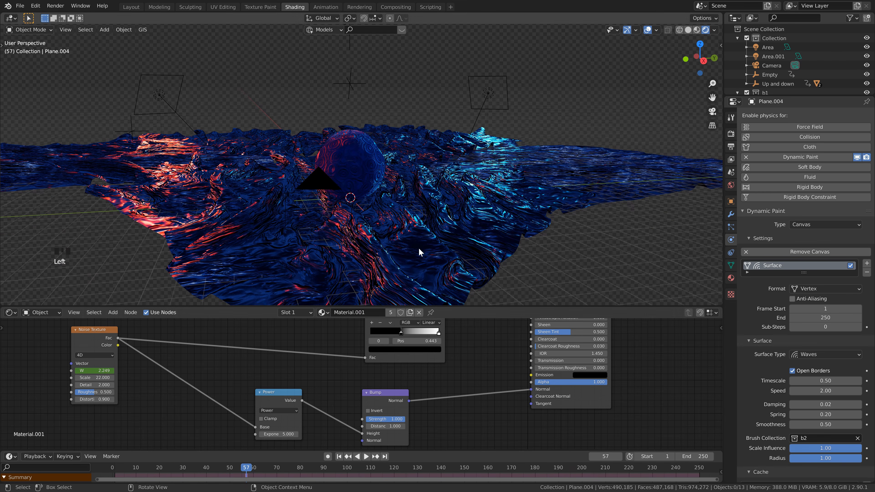
{"action": "left_click", "coordinate": [41, 312]}
{"action": "left_click", "coordinate": [46, 332]}
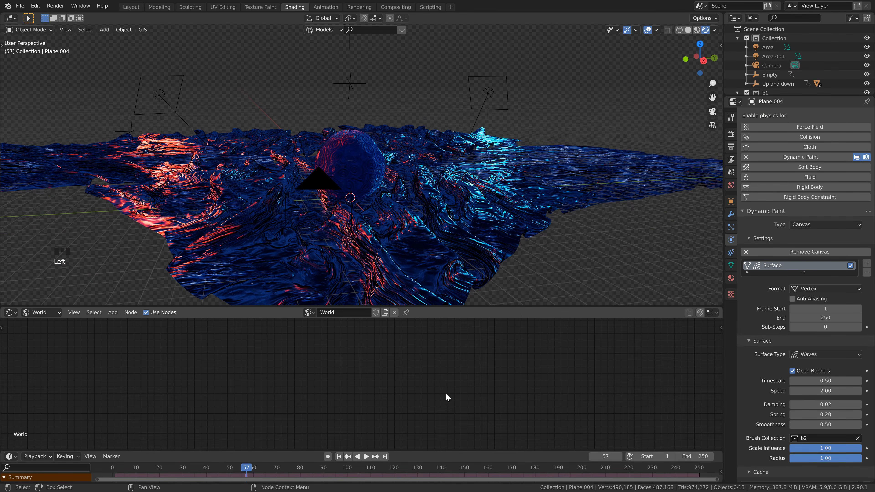
{"action": "key", "text": "shift+d"}
{"action": "left_click", "coordinate": [384, 381]}
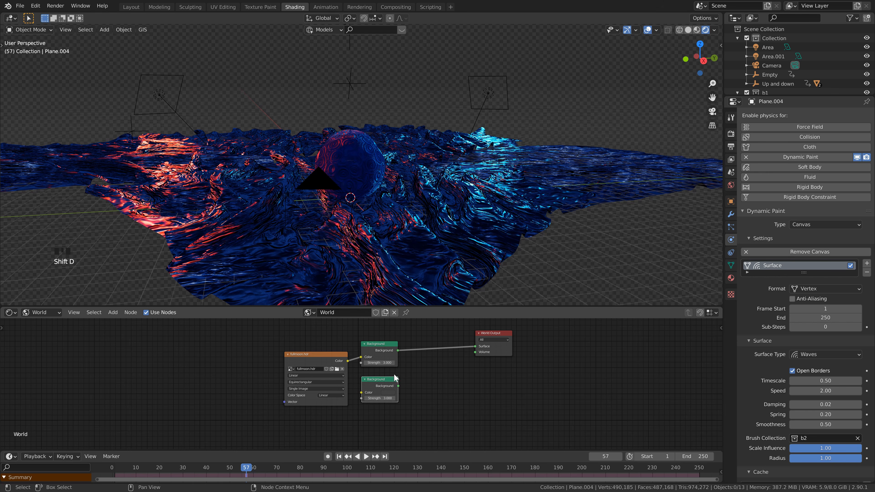
Step: Insert a Mix Shader before the World Output and connect both Background nodes to its shader inputs
{"action": "left_click", "coordinate": [426, 364]}
{"action": "key", "text": "shift+a"}
{"action": "left_click", "coordinate": [428, 376]}
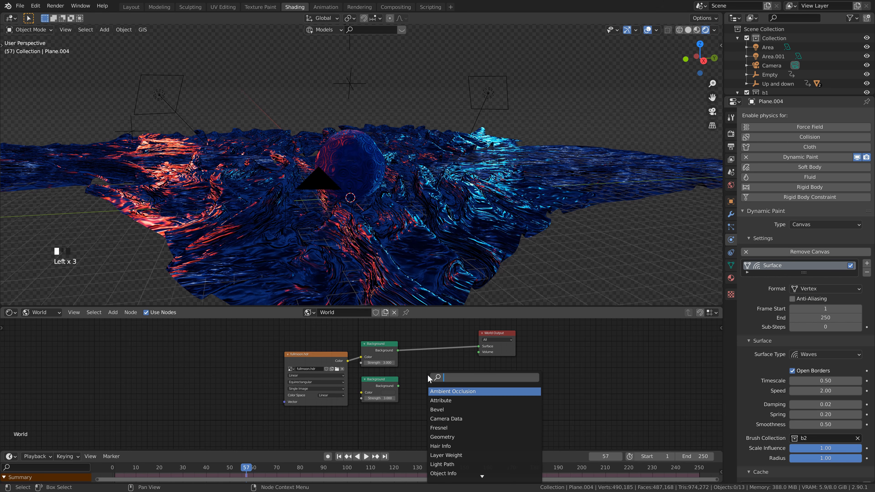
{"action": "type", "text": "mi"}
{"action": "left_click", "coordinate": [443, 400]}
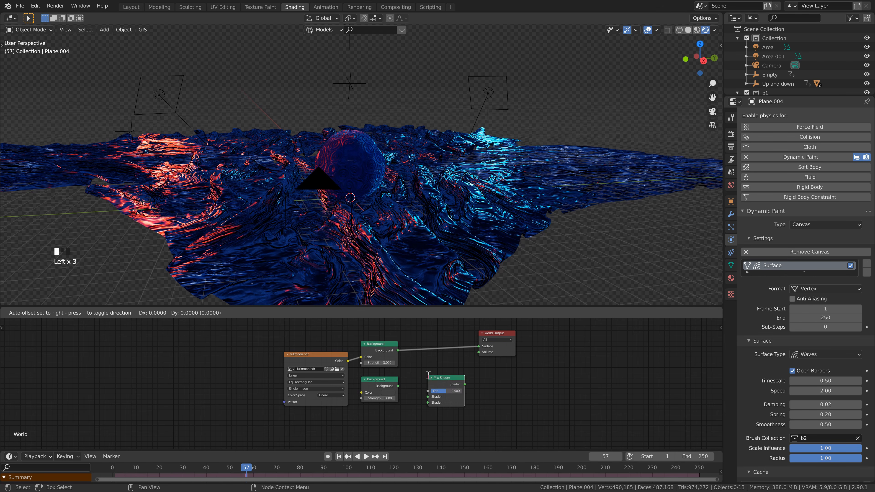
{"action": "left_click", "coordinate": [437, 354]}
{"action": "left_click_drag", "start_coordinate": [399, 385], "coordinate": [407, 371]}
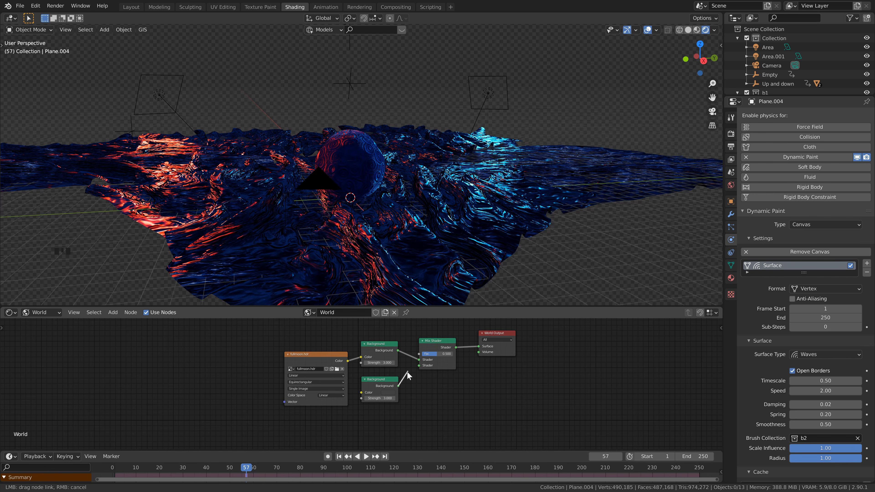
Step: Add a Light Path node above the HDRI texture and connect Is Camera Ray to the Mix Shader's Fac input
{"action": "scroll", "coordinate": [407, 366], "scroll_direction": "down", "scroll_amount": 3}
{"action": "middle_click_drag", "start_coordinate": [407, 366], "coordinate": [405, 394]}
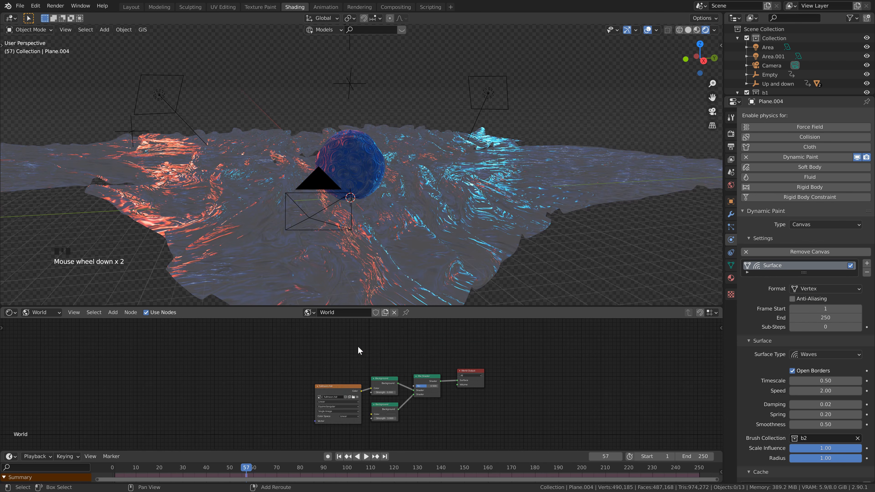
{"action": "key", "text": "shift+a"}
{"action": "left_click", "coordinate": [358, 348]}
{"action": "type", "text": "li"}
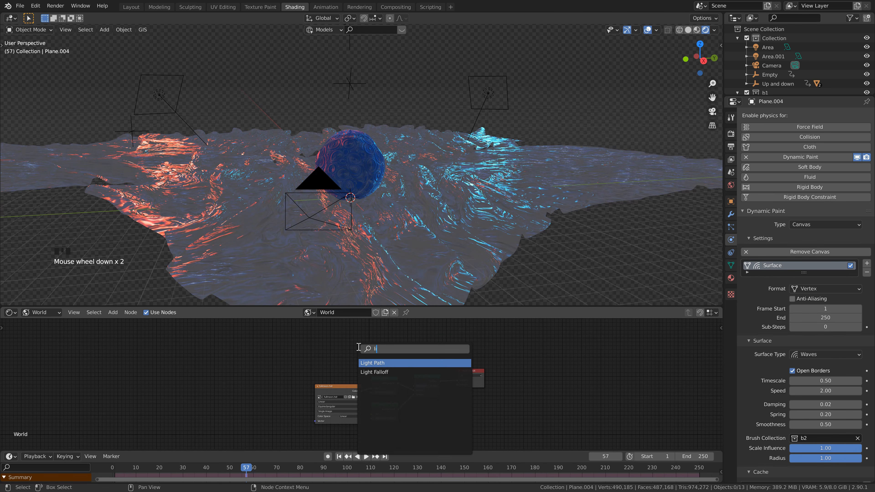
{"action": "key", "text": "Return"}
{"action": "left_click", "coordinate": [323, 324]}
{"action": "left_click_drag", "start_coordinate": [349, 331], "coordinate": [413, 384]}
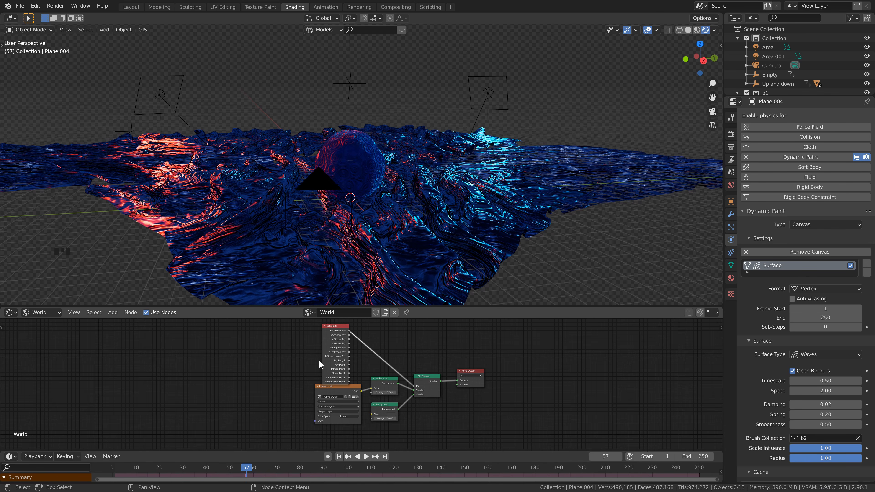
{"action": "left_click_drag", "start_coordinate": [344, 327], "coordinate": [342, 322]}
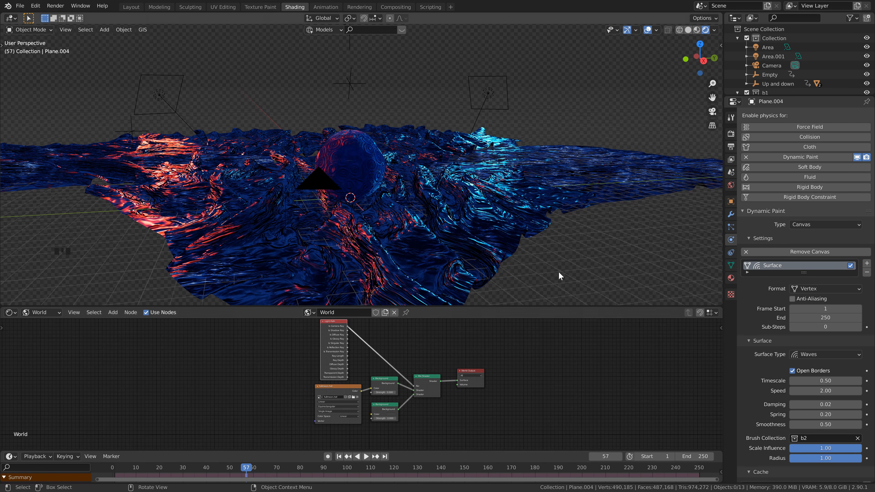
Step: Turn off the transparent film option and set the second Background node's color to black
{"action": "left_click", "coordinate": [732, 135]}
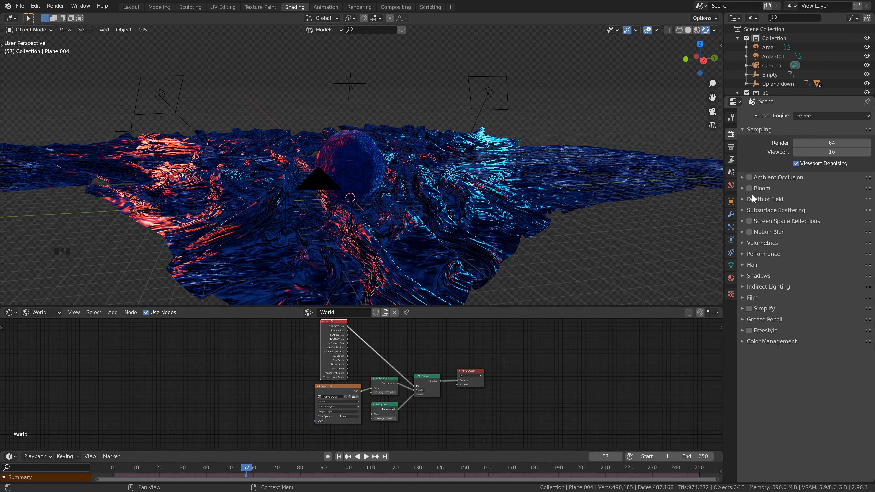
{"action": "left_click", "coordinate": [746, 299]}
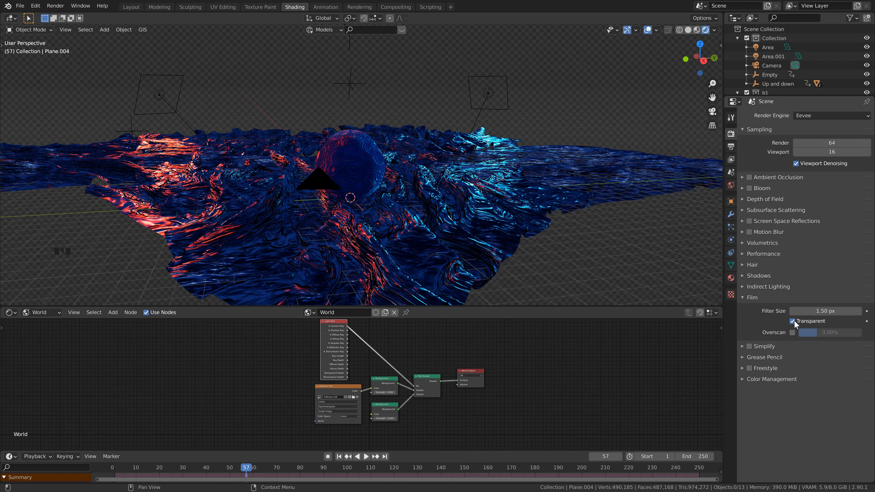
{"action": "left_click", "coordinate": [792, 321]}
{"action": "left_click", "coordinate": [391, 413]}
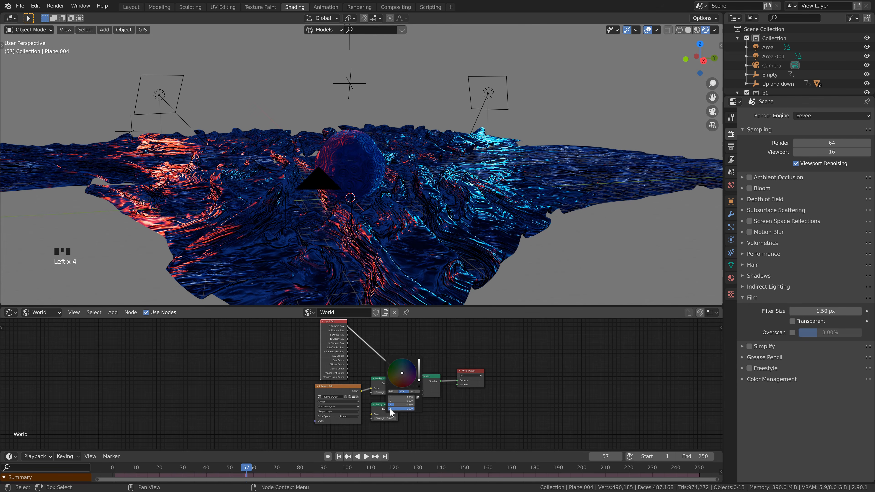
{"action": "left_click_drag", "start_coordinate": [419, 378], "coordinate": [420, 396]}
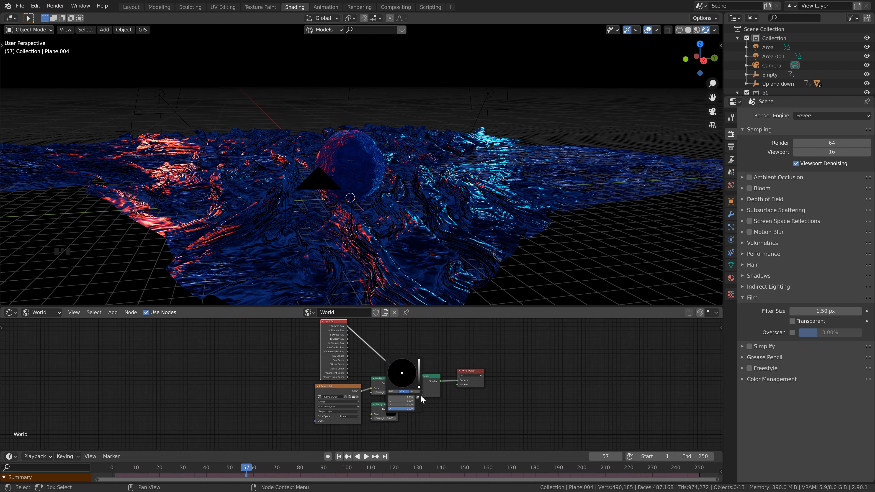
Step: Enable Ambient Occlusion and Bloom for the Eevee render and set the bloom intensity to 0.026
{"action": "double_click", "coordinate": [392, 418]}
{"action": "key", "text": "Return"}
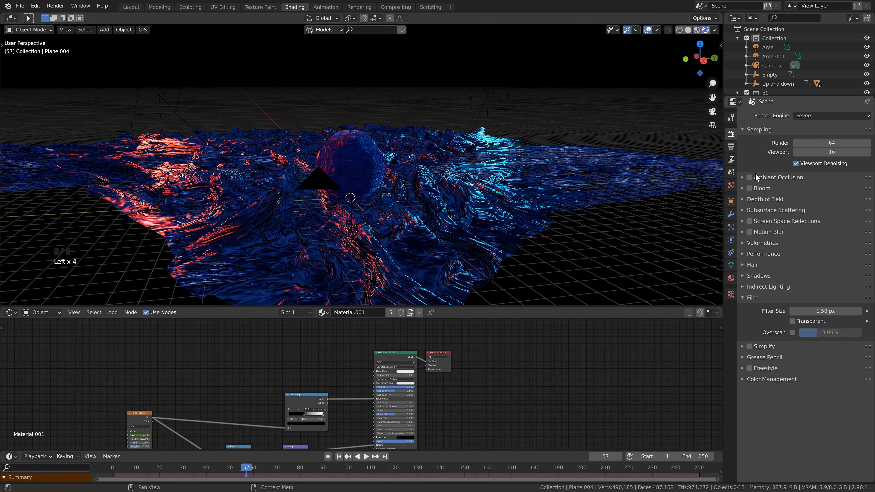
{"action": "left_click", "coordinate": [749, 177]}
{"action": "left_click", "coordinate": [748, 187]}
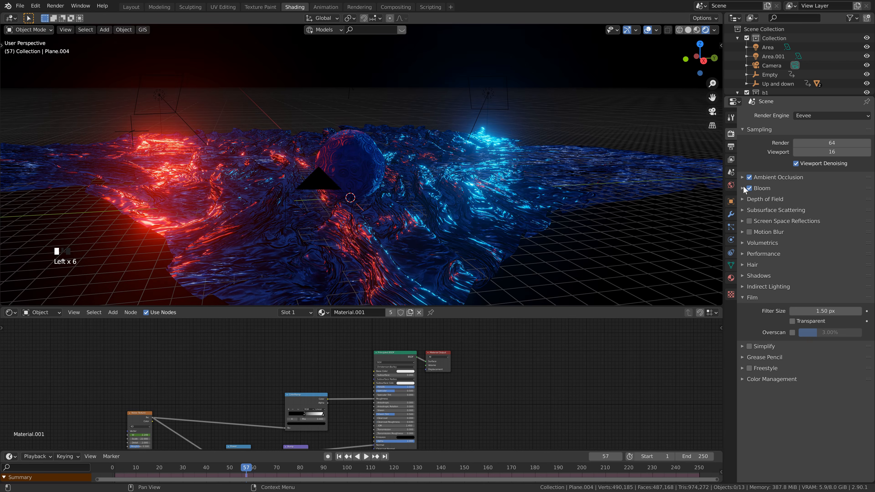
{"action": "left_click", "coordinate": [742, 187]}
{"action": "left_click_drag", "start_coordinate": [823, 242], "coordinate": [801, 243]}
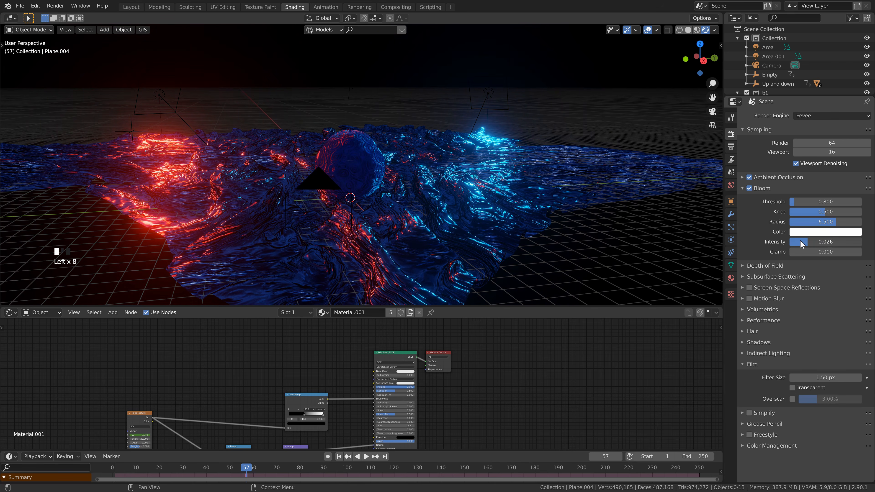
{"action": "left_click", "coordinate": [744, 188]}
Step: Enable Screen Space Reflections for the scene, including its Refraction option
{"action": "left_click", "coordinate": [743, 221]}
{"action": "left_click", "coordinate": [749, 221]}
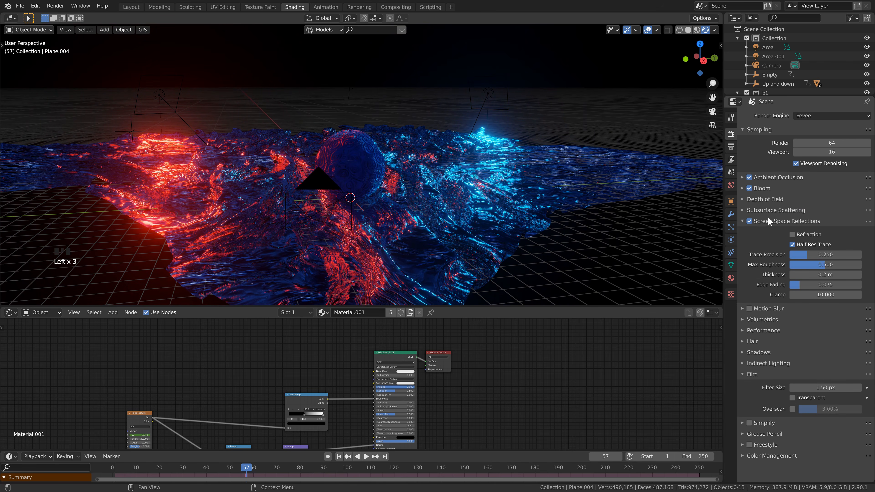
{"action": "left_click", "coordinate": [792, 235]}
Step: Enable Screen Space Refraction in the settings of the orb's material
{"action": "left_click", "coordinate": [389, 260]}
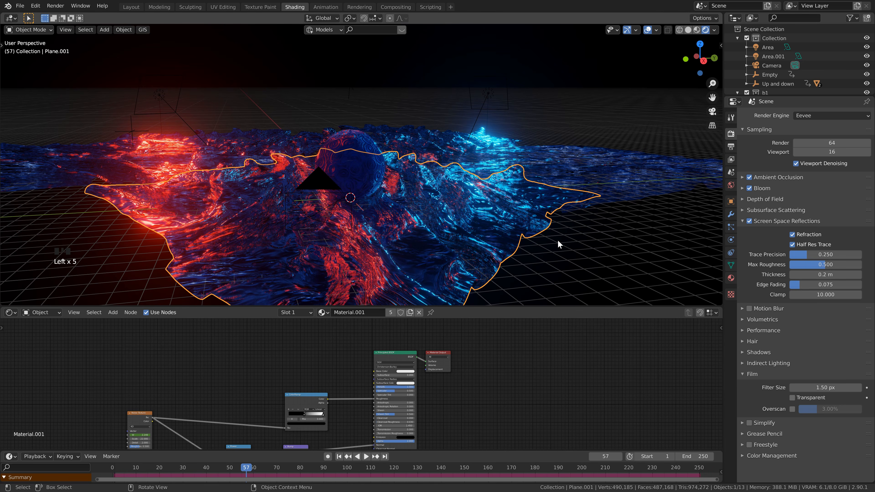
{"action": "left_click", "coordinate": [731, 278]}
{"action": "scroll", "coordinate": [782, 379], "scroll_direction": "down", "scroll_amount": 8}
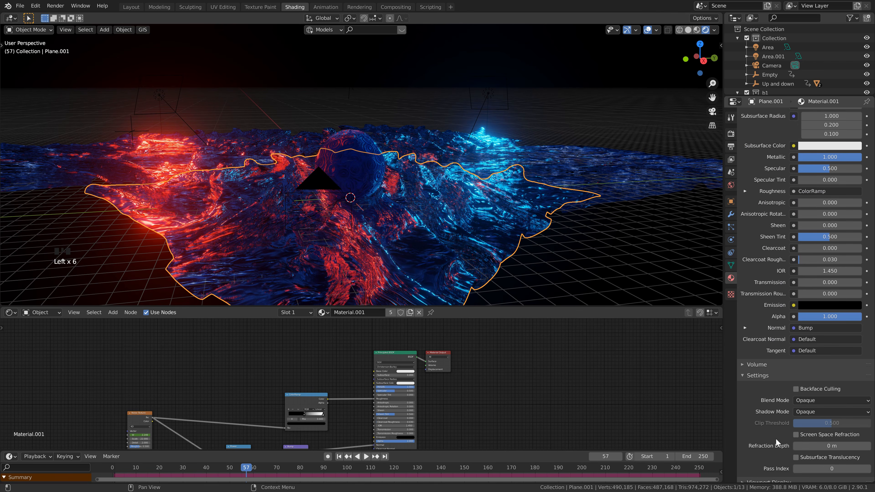
{"action": "scroll", "coordinate": [776, 438], "scroll_direction": "down", "scroll_amount": 2}
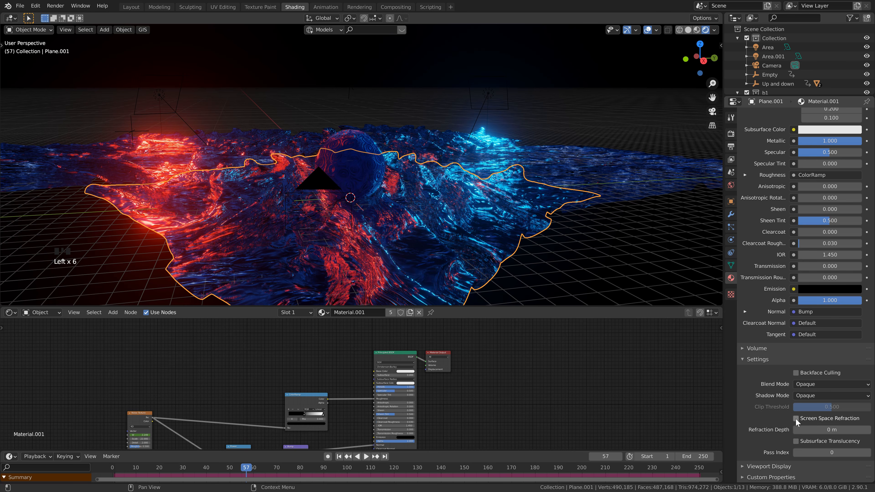
{"action": "left_click", "coordinate": [365, 150]}
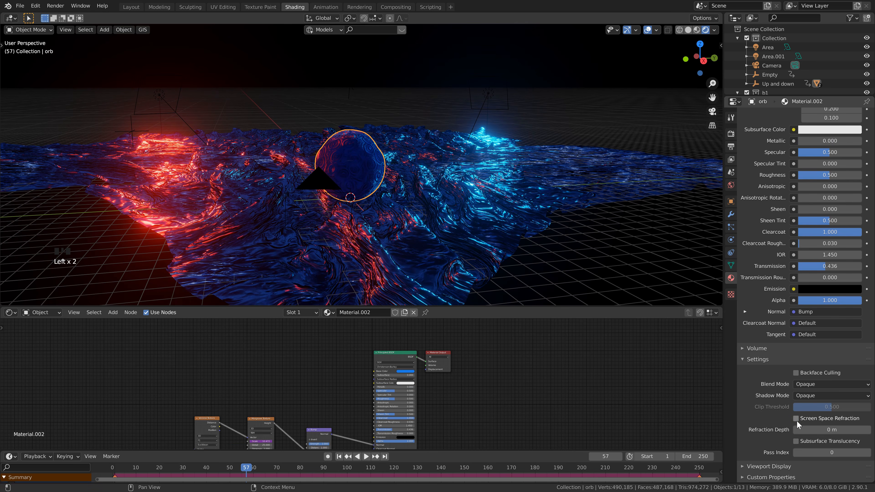
{"action": "left_click", "coordinate": [731, 133]}
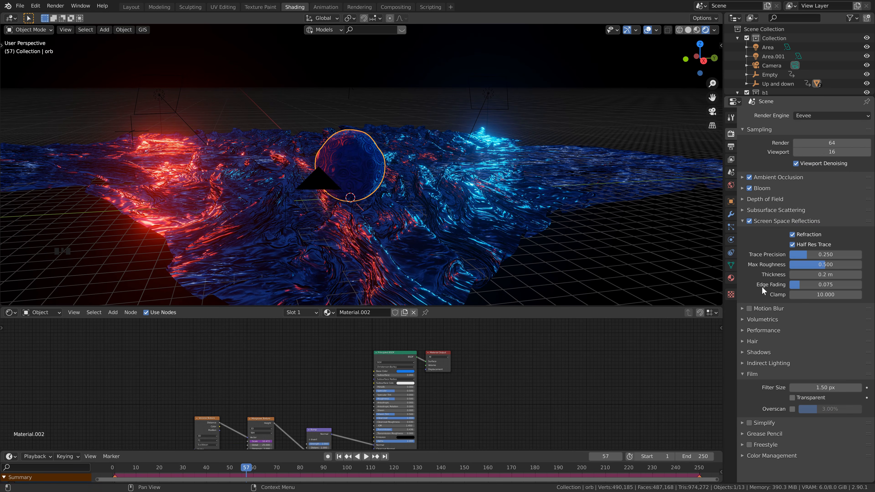
{"action": "left_click", "coordinate": [746, 309]}
{"action": "left_click", "coordinate": [730, 278]}
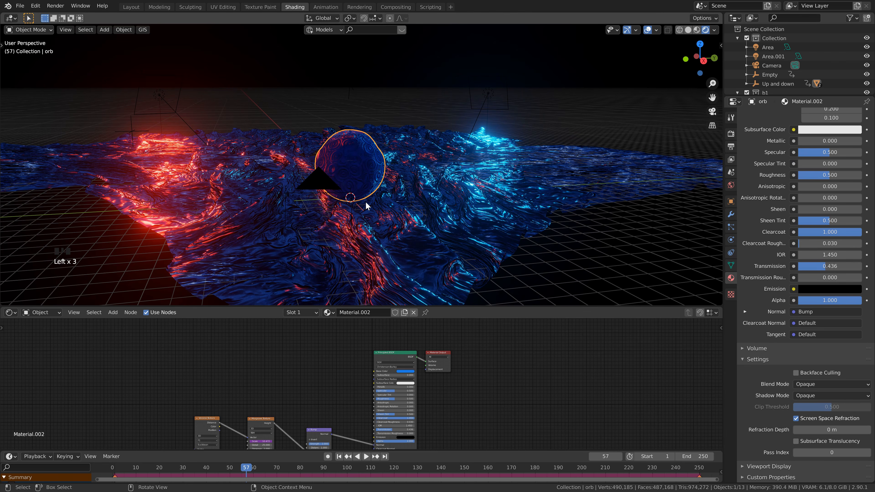
Step: Show the scene through the camera with nothing selected and the viewport overlays hidden
{"action": "left_click", "coordinate": [712, 111]}
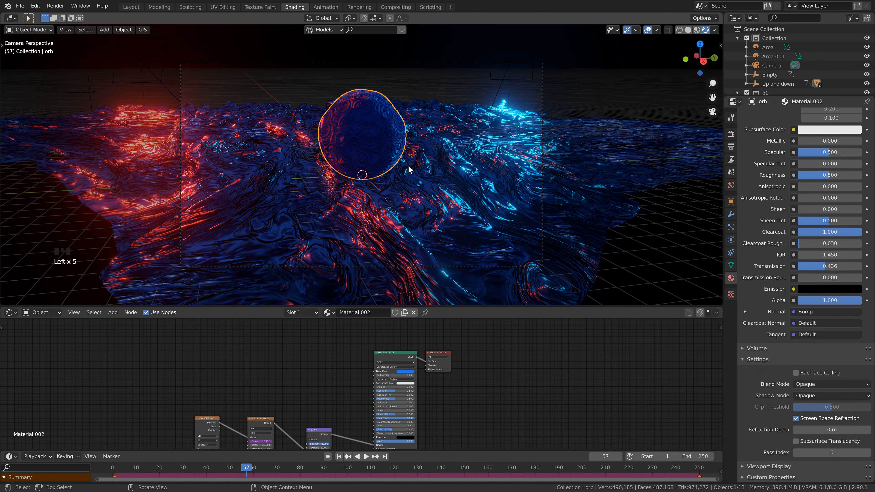
{"action": "left_click", "coordinate": [440, 84]}
{"action": "left_click", "coordinate": [647, 30]}
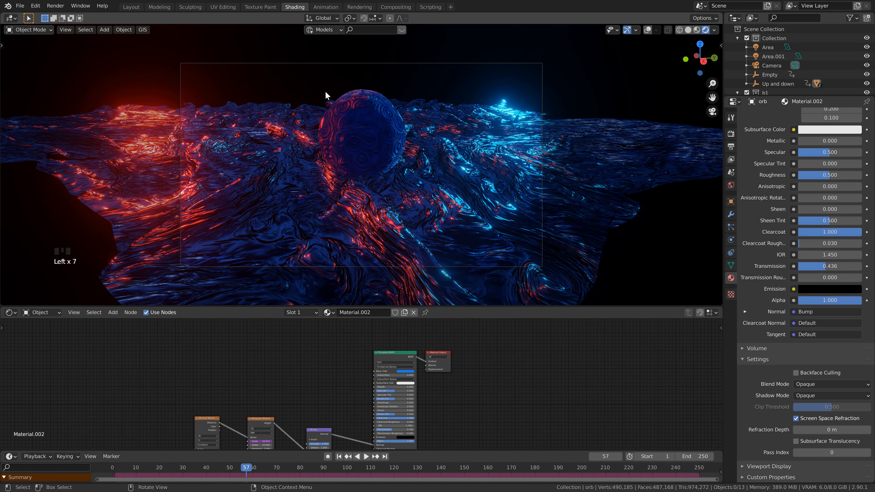
Step: Enable depth of field on the camera and make the orb its focus object
{"action": "left_click", "coordinate": [767, 65]}
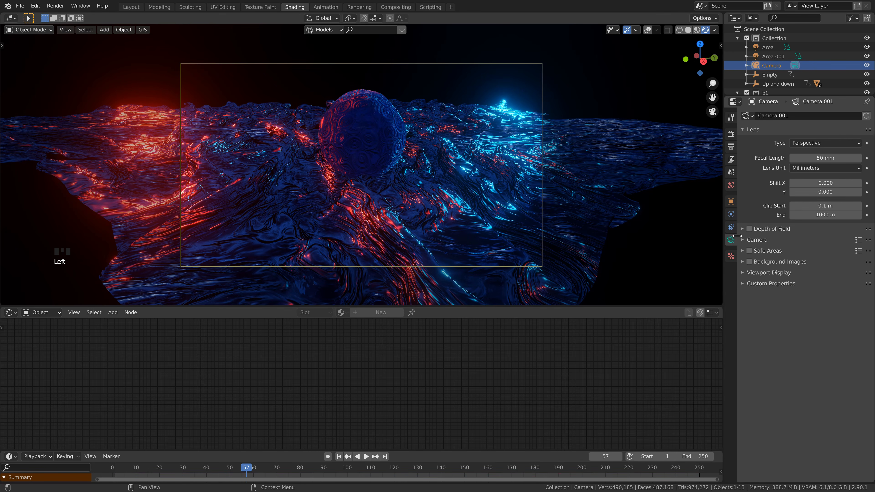
{"action": "left_click", "coordinate": [750, 228]}
{"action": "left_click", "coordinate": [741, 230]}
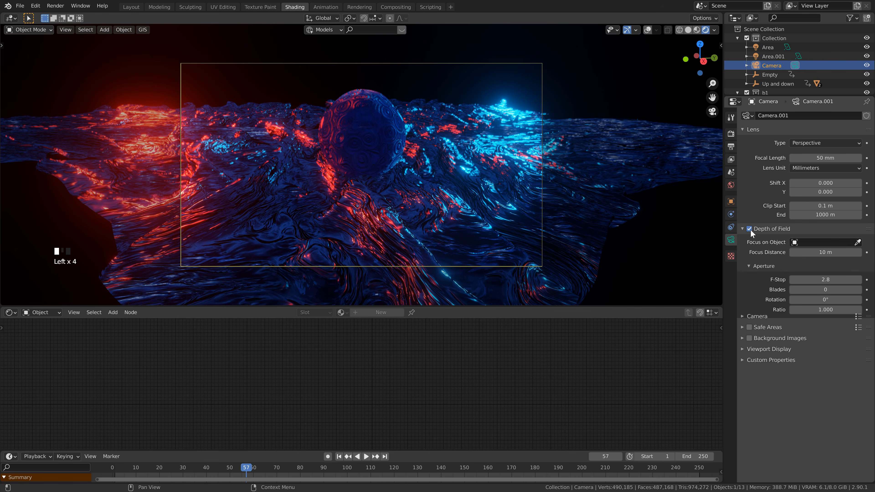
{"action": "left_click", "coordinate": [835, 244]}
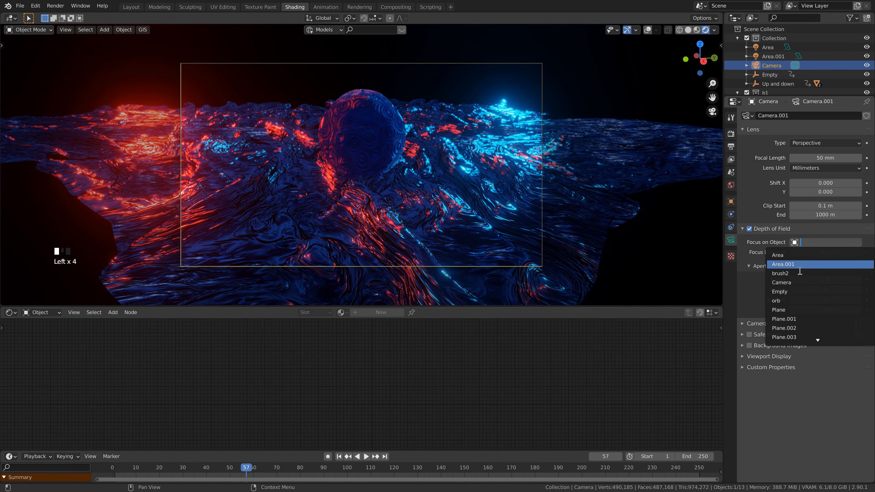
{"action": "left_click", "coordinate": [791, 300]}
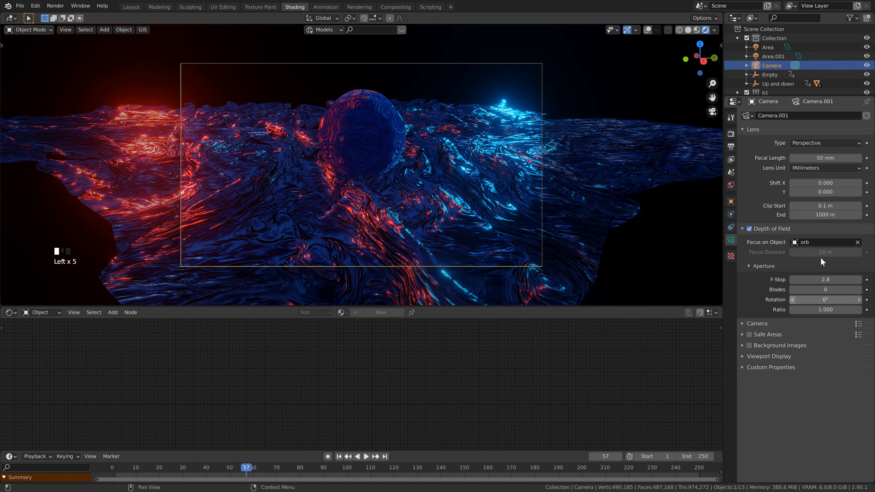
{"action": "key", "text": "BackSpace"}
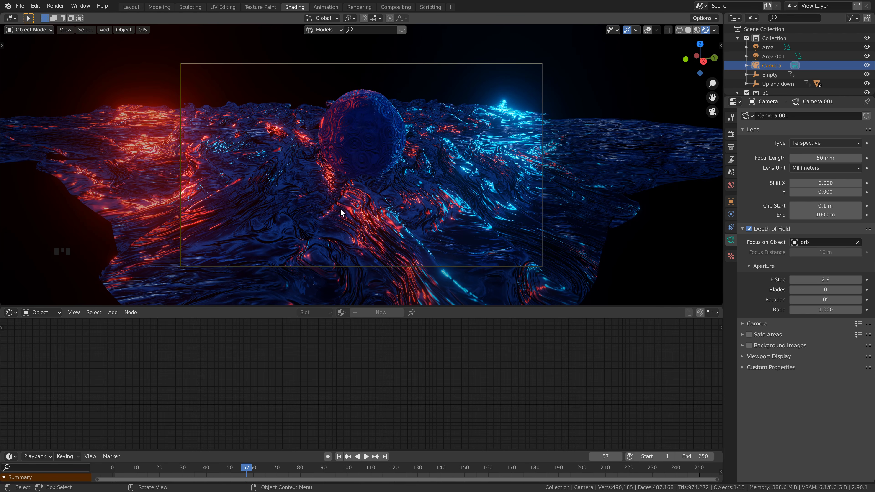
Step: Set the F-Stop of the camera's depth of field to 0.1
{"action": "left_click", "coordinate": [825, 279]}
{"action": "type", "text": "0.1"}
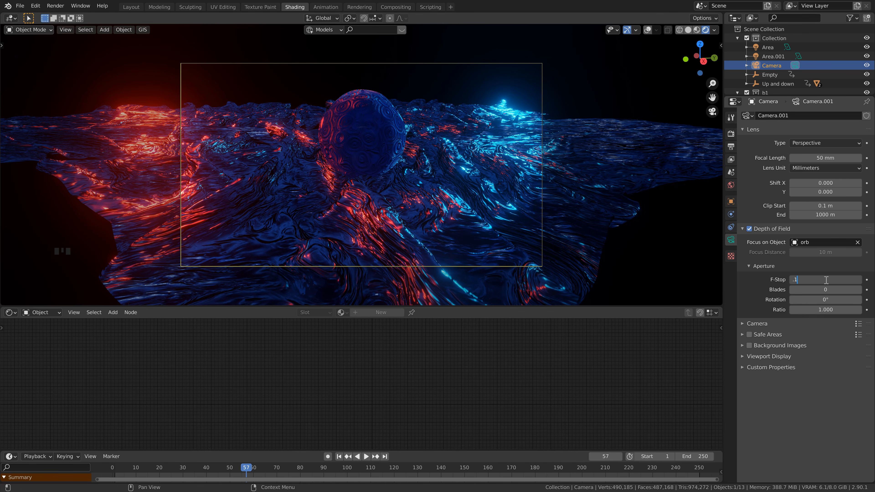
{"action": "key", "text": "Return"}
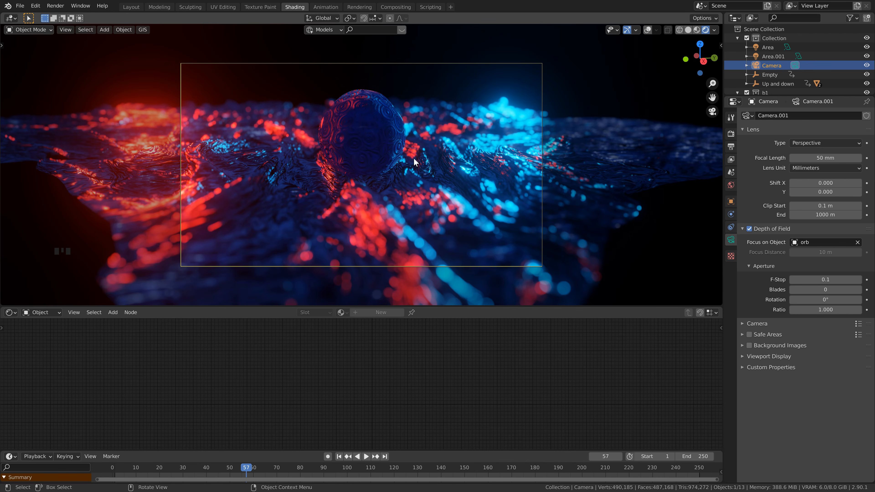
Step: Reposition the camera with Walk Navigation to look down on the orb and cloth from higher up
{"action": "key", "text": "F3"}
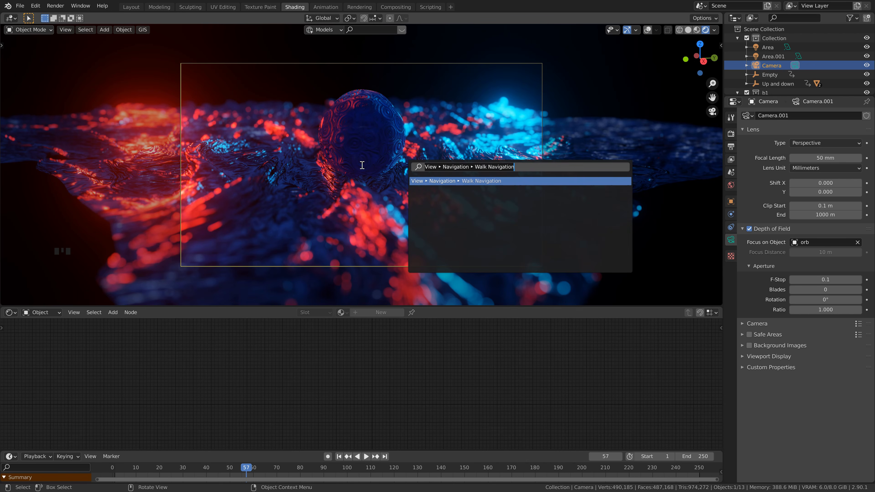
{"action": "key", "text": "Return"}
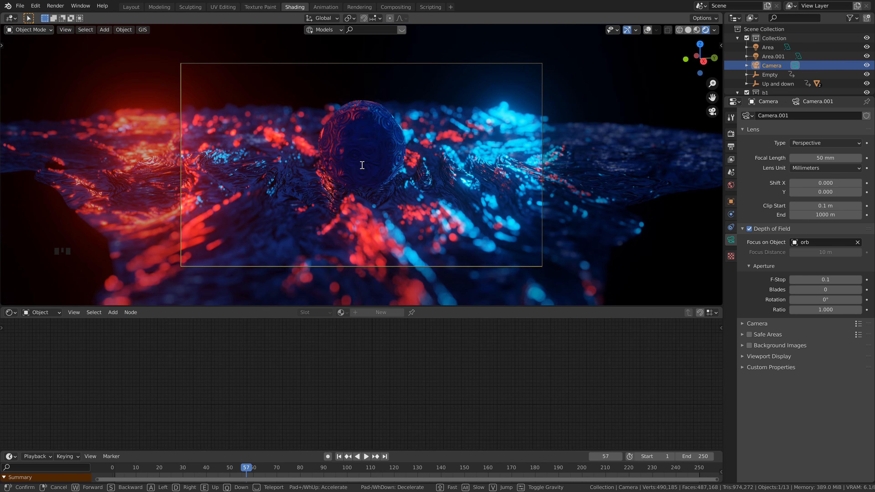
{"action": "key", "text": "e"}
{"action": "key", "text": "q"}
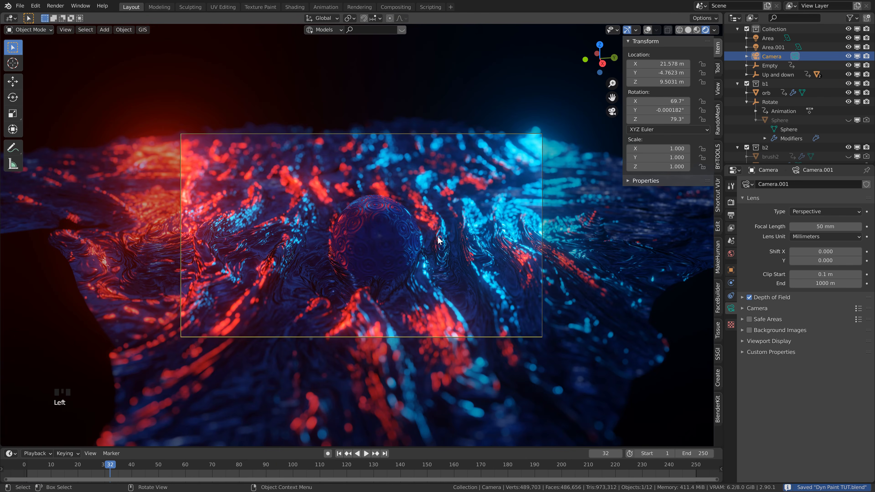
Step: Save the file and render the current frame as a still image in the Rendering workspace
{"action": "key", "text": "ctrl+s"}
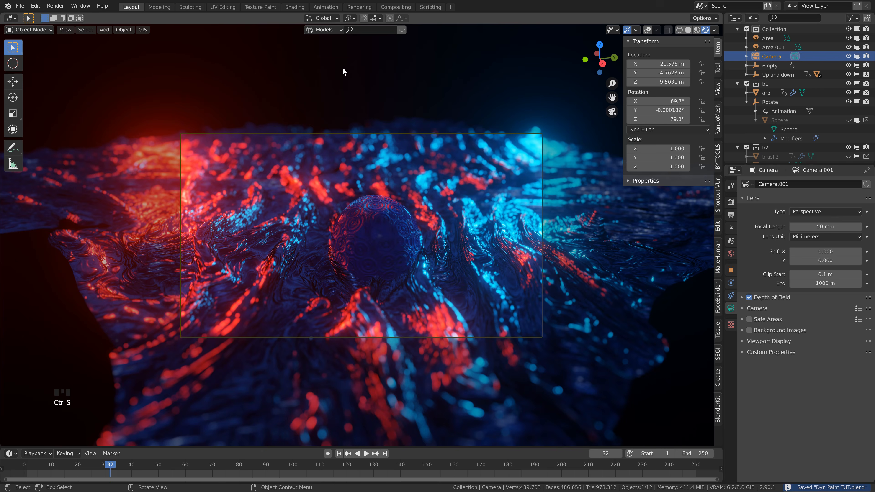
{"action": "left_click", "coordinate": [358, 7]}
{"action": "scroll", "coordinate": [374, 178], "scroll_direction": "up", "scroll_amount": 1}
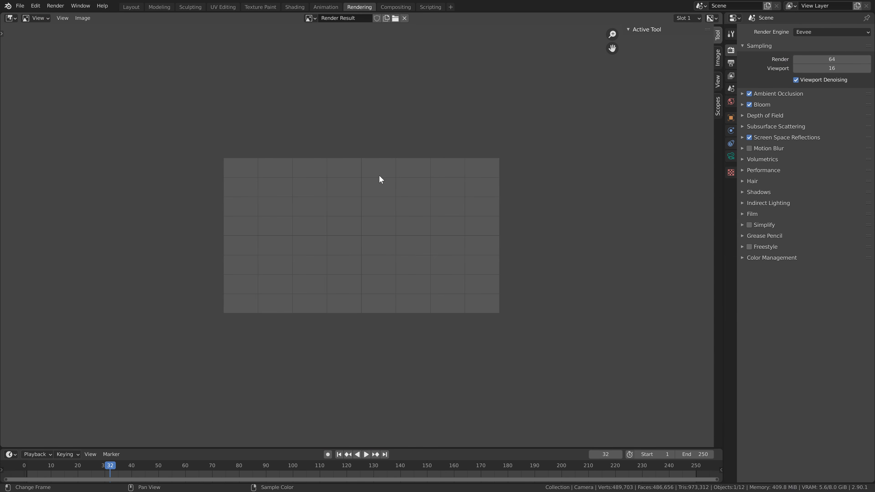
{"action": "key", "text": "ctrl+s"}
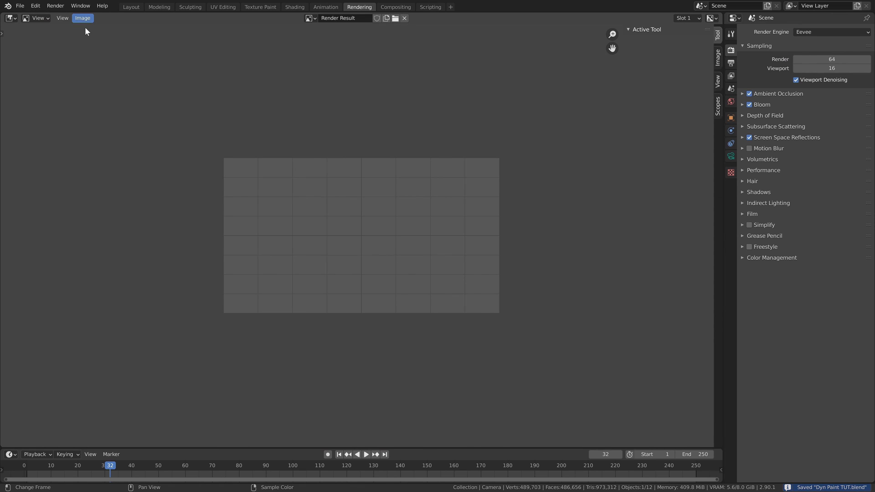
{"action": "left_click", "coordinate": [56, 6]}
{"action": "left_click", "coordinate": [68, 17]}
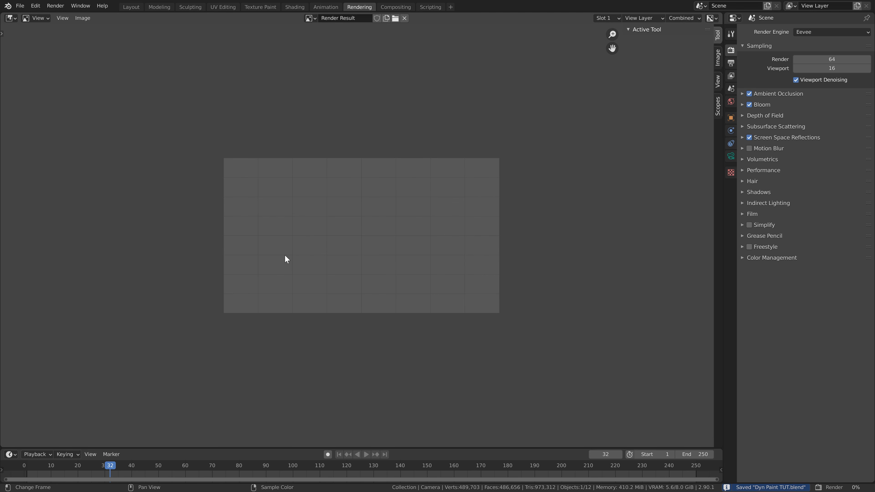